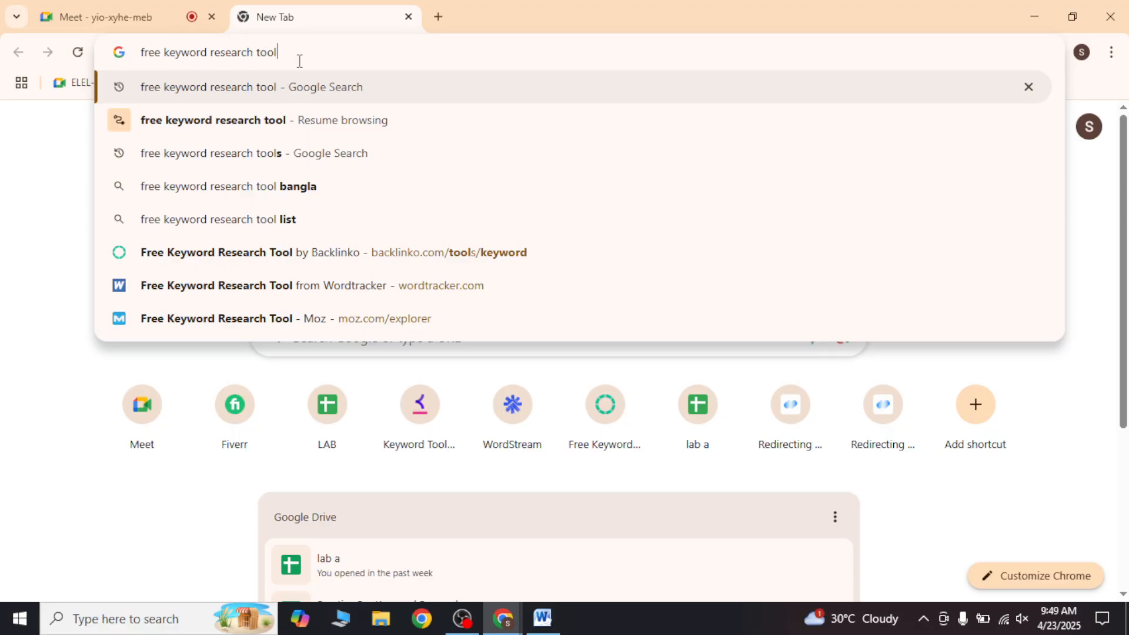
Step: Search the web for "free keyword research tool" and look over the first page of results
key("Return")
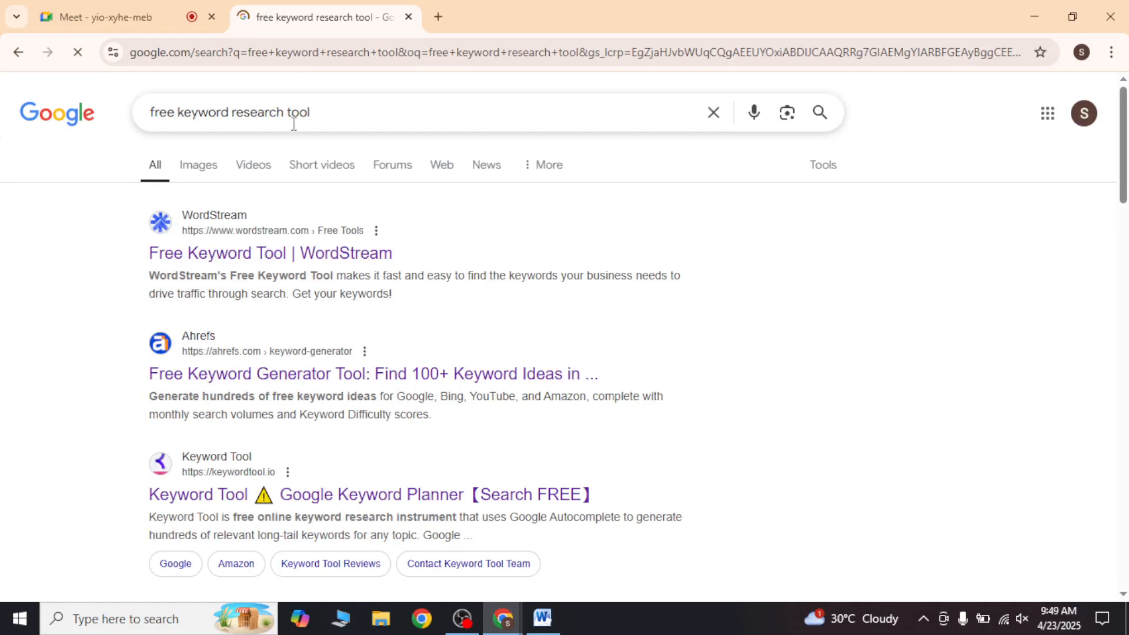
scroll(220, 271, "down", 1)
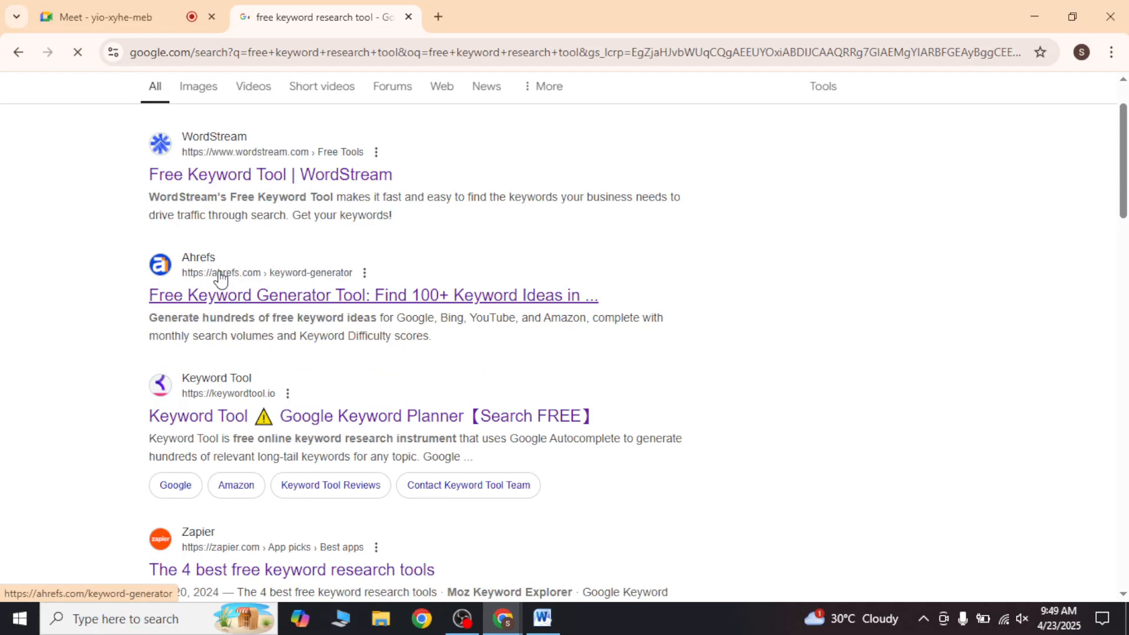
scroll(219, 273, "down", 15)
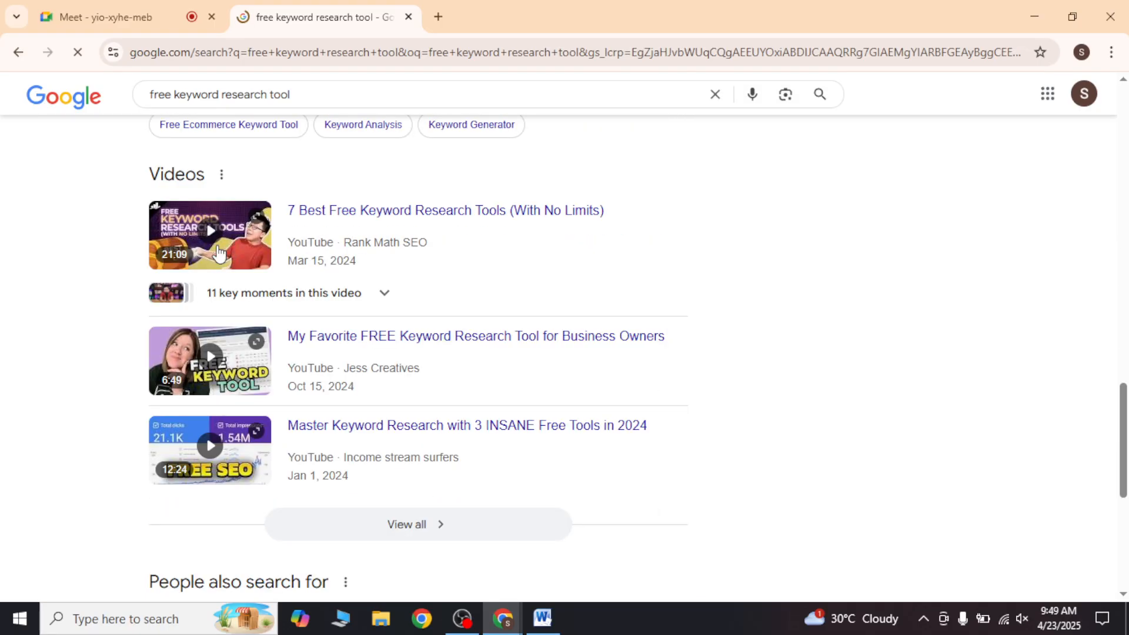
scroll(218, 254, "down", 7)
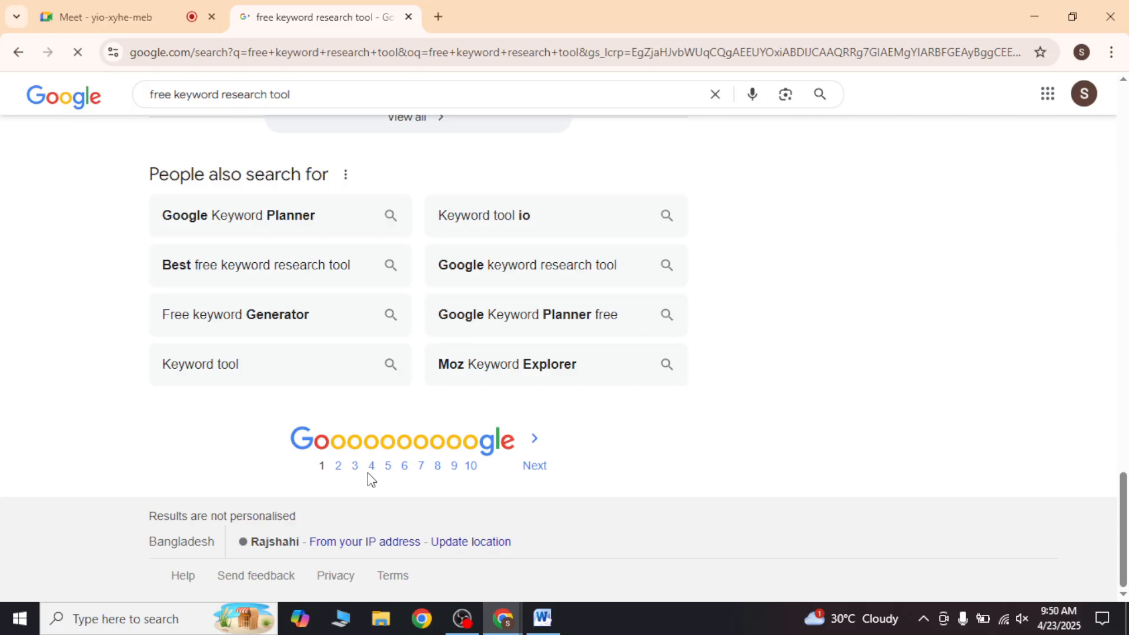
scroll(370, 479, "up", 10)
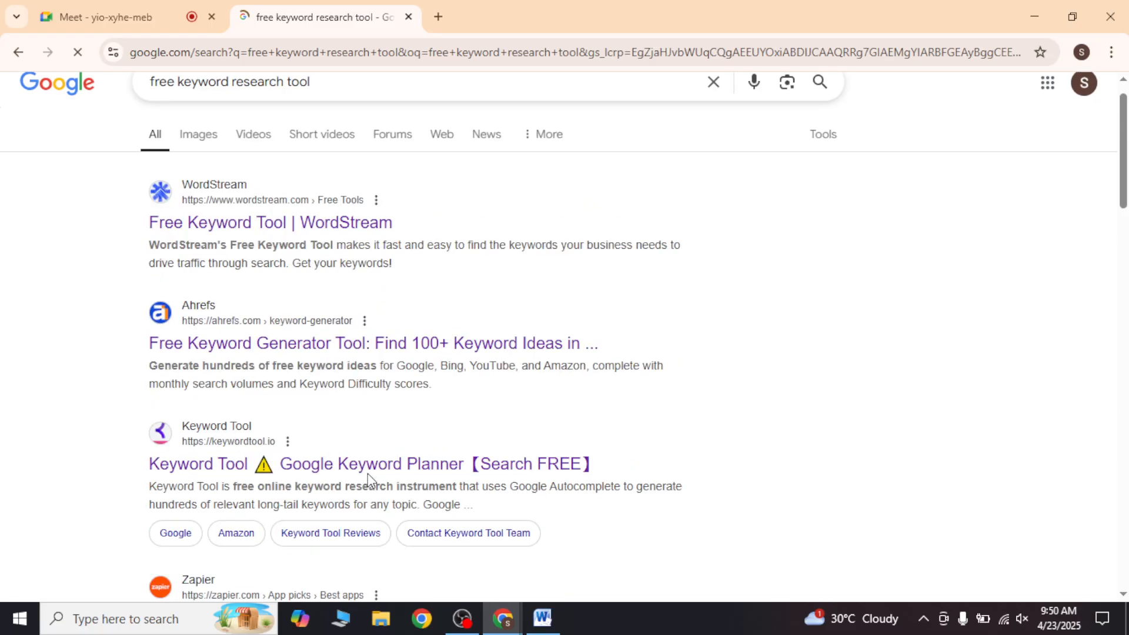
scroll(371, 479, "up", 1)
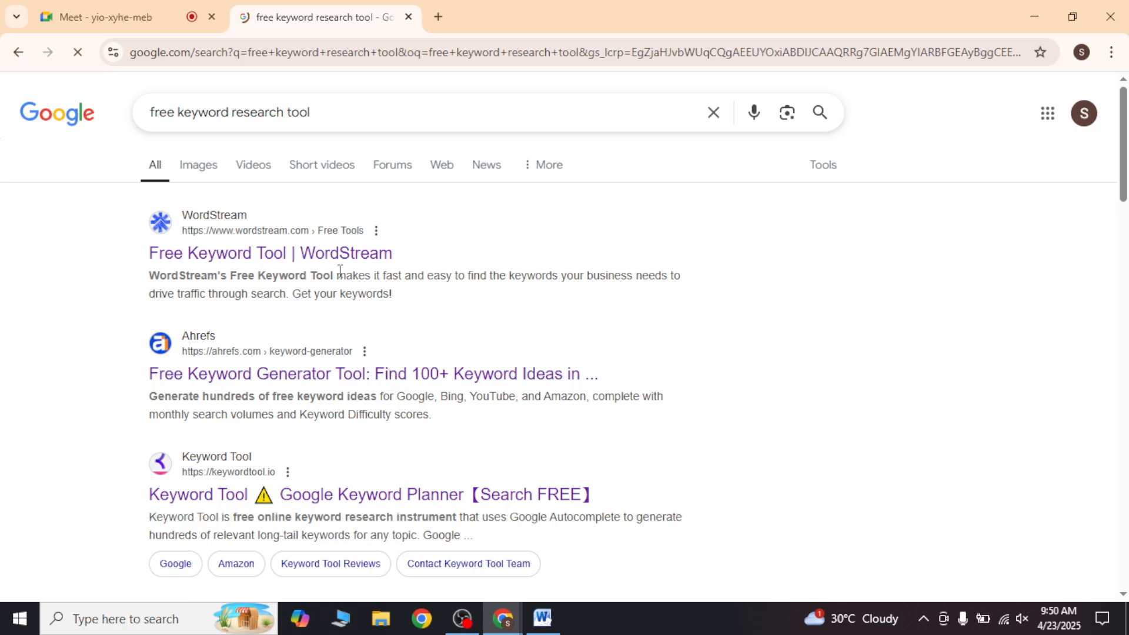
Step: Open the WordStream Free Keyword Tool and Ahrefs Free Keyword Generator results in separate new tabs
right_click(344, 262)
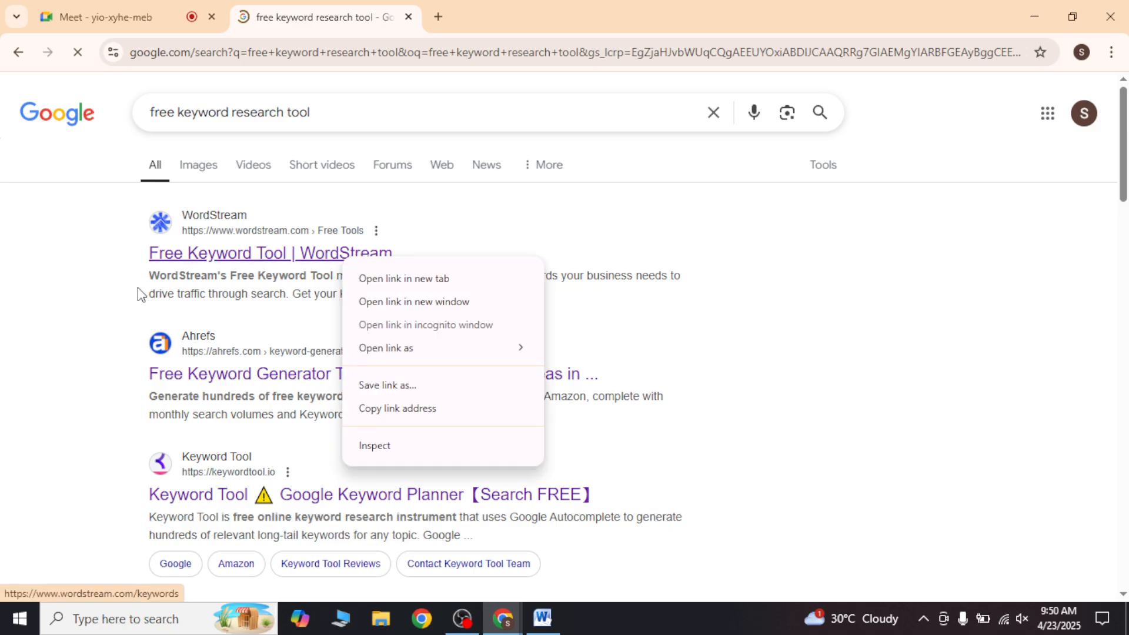
left_click(187, 275)
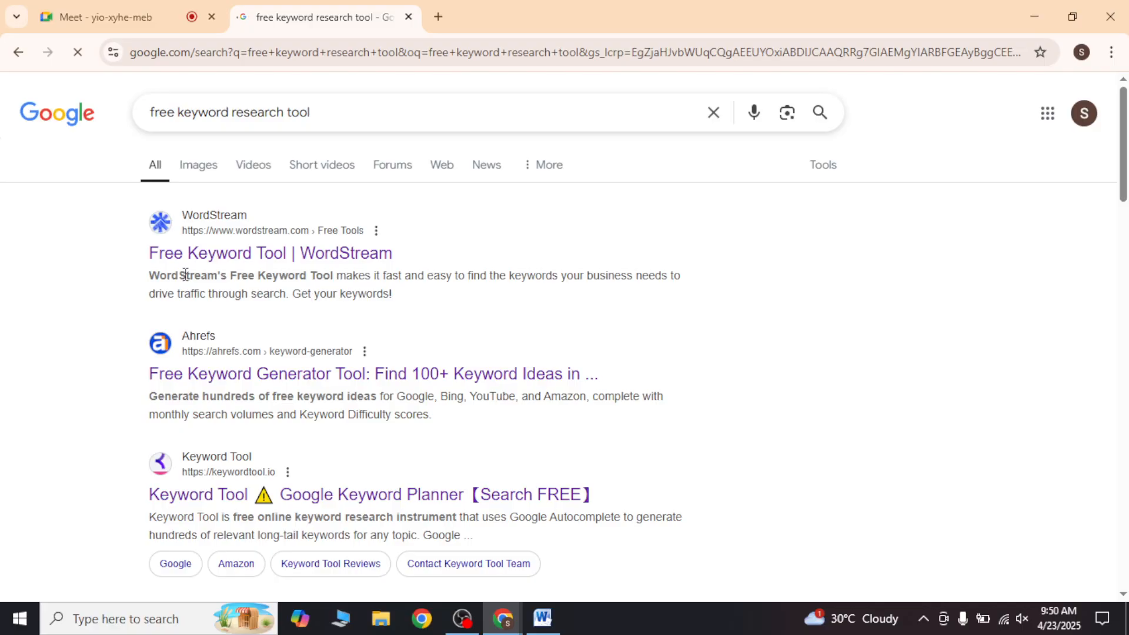
right_click(287, 258)
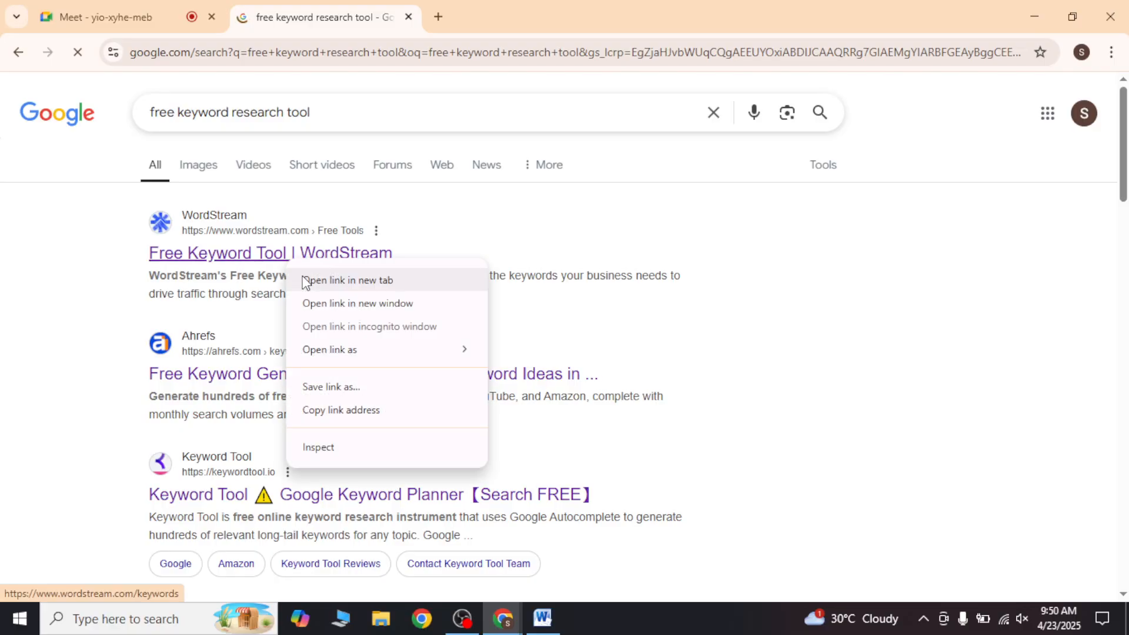
left_click(347, 287)
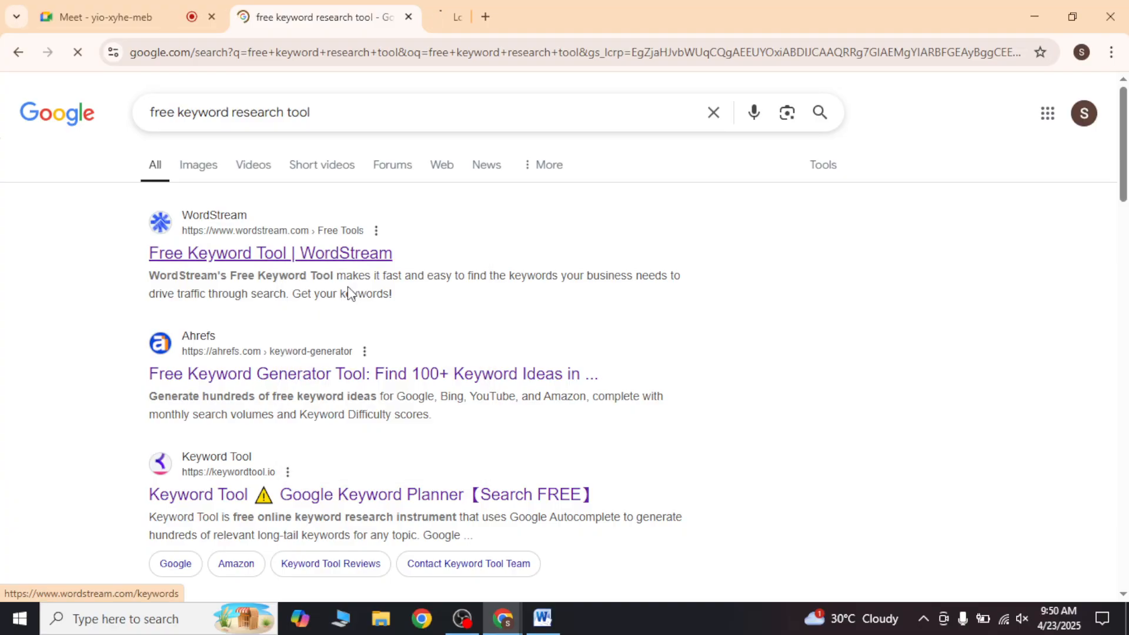
right_click(227, 390)
left_click(279, 411)
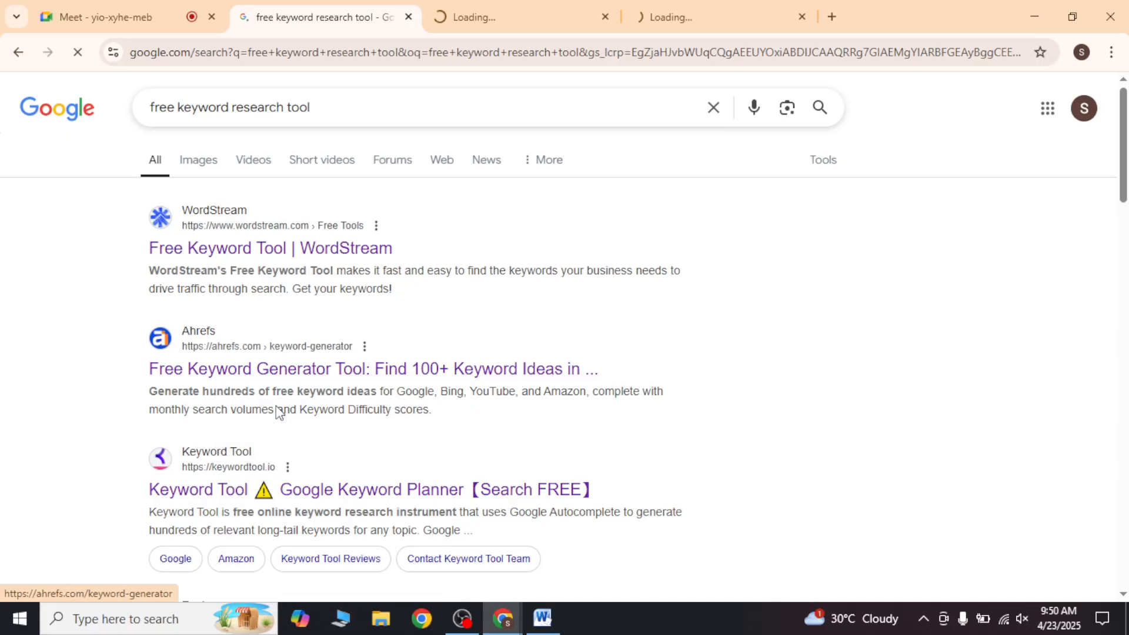
Step: Open the keywordtool.io result and Zapier's "The 4 best free keyword research tools" article in new tabs
scroll(302, 335, "down", 3)
right_click(318, 336)
left_click(327, 353)
scroll(327, 347, "down", 3)
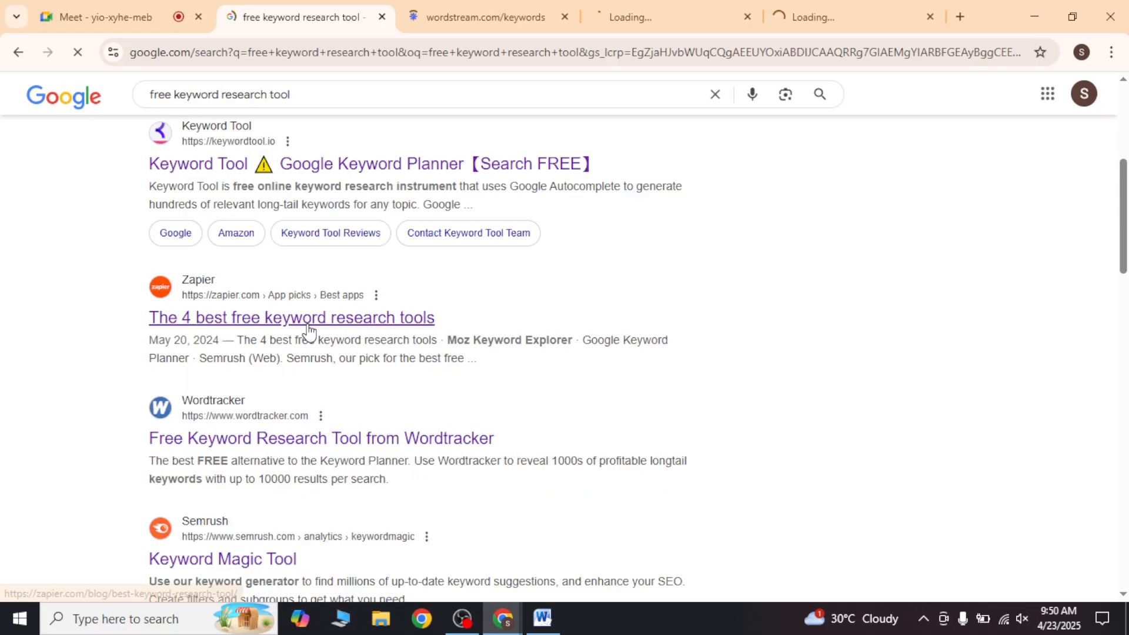
right_click(306, 320)
left_click(350, 341)
Step: Open the Wordtracker result and Semrush's Keyword Magic Tool result in new tabs
scroll(350, 341, "down", 3)
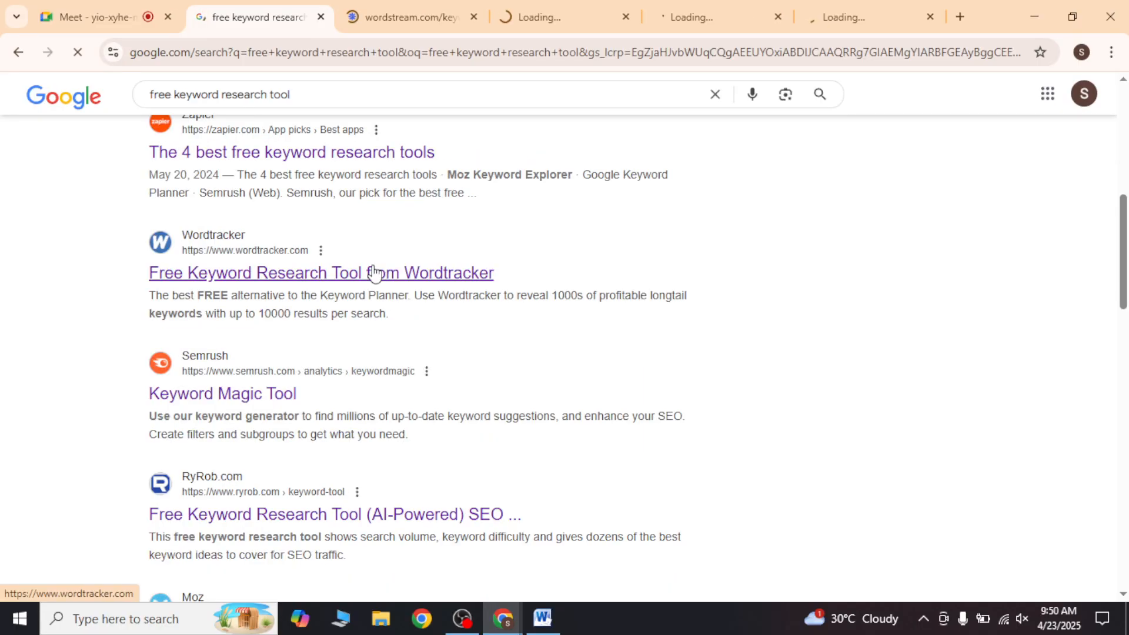
right_click(376, 272)
left_click(406, 286)
scroll(329, 306, "down", 1)
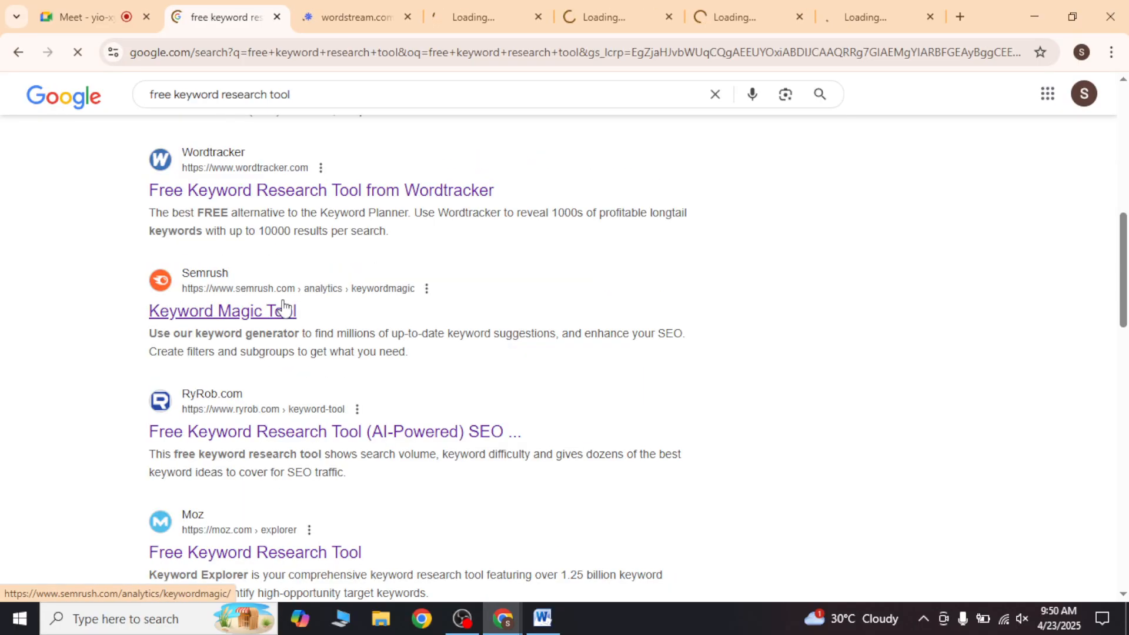
right_click(283, 303)
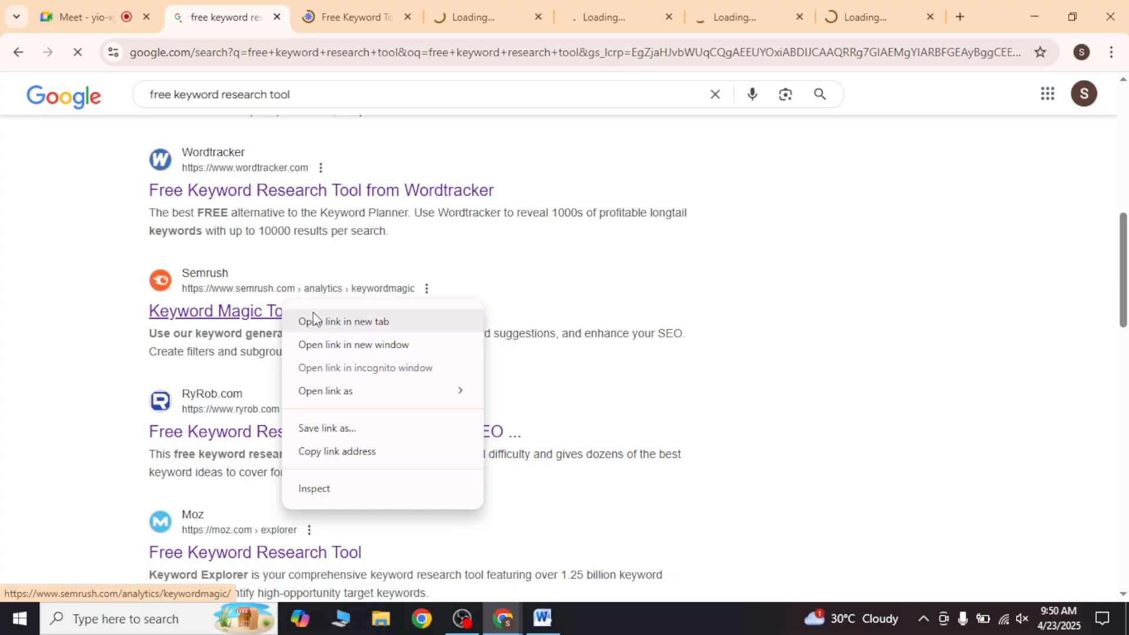
left_click(312, 320)
Step: Open the RyRob.com and Moz Free Keyword Research Tool results in new tabs
scroll(318, 306, "down", 3)
right_click(334, 264)
left_click(364, 278)
scroll(366, 282, "down", 1)
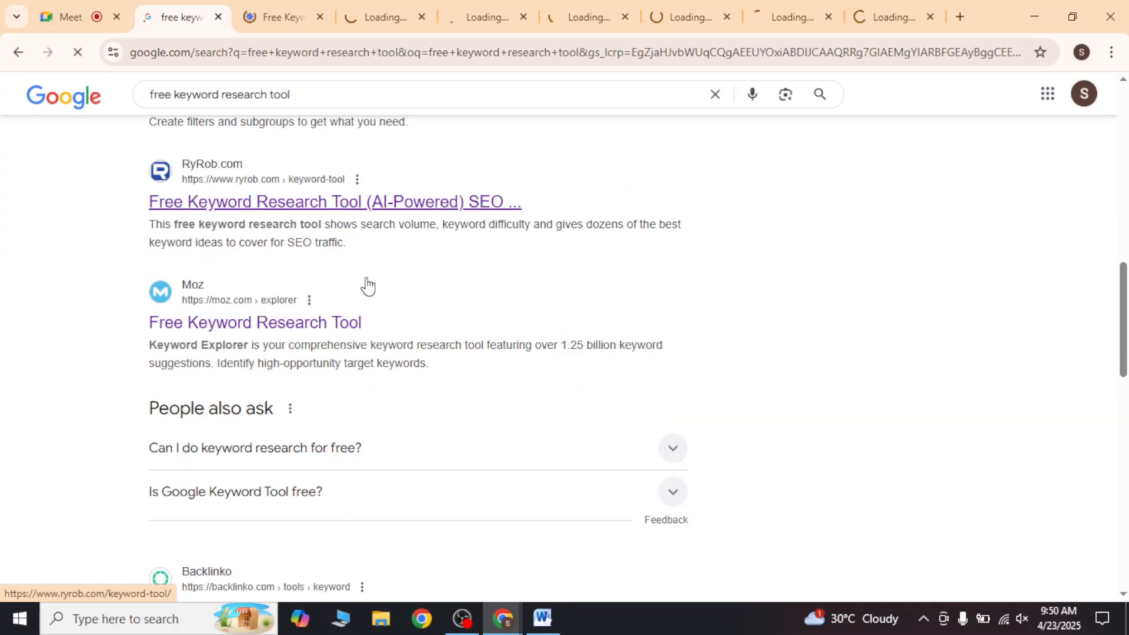
scroll(367, 286, "down", 2)
right_click(352, 230)
left_click(377, 247)
Step: Open the Backlinko keyword tool result in a new tab and go to page 2 of the search results
scroll(364, 258, "down", 4)
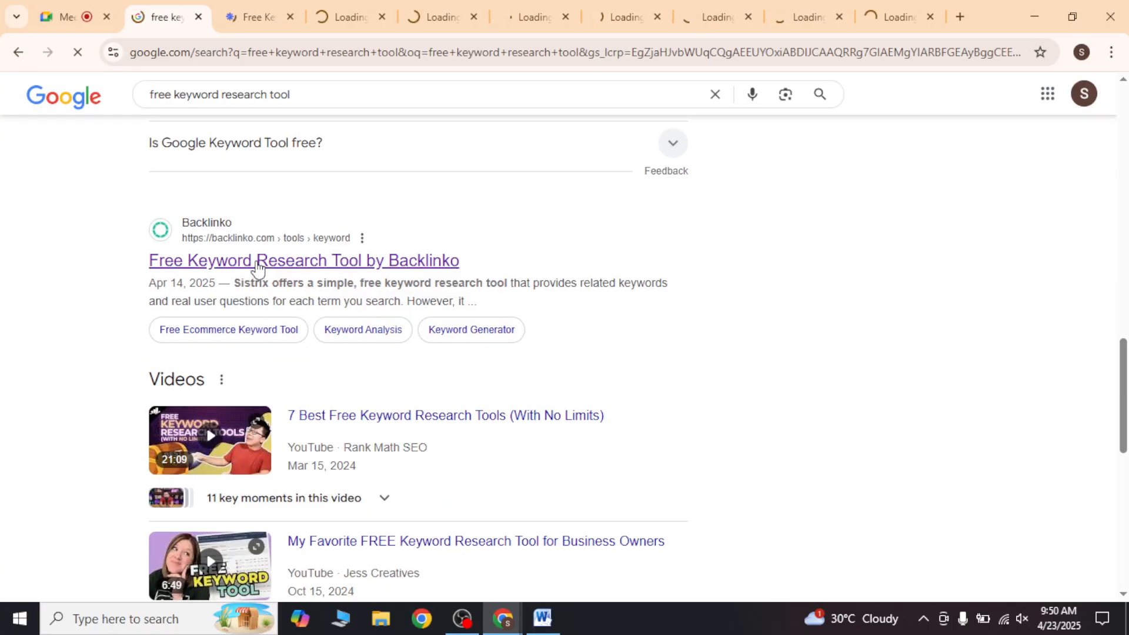
scroll(293, 281, "down", 5)
scroll(264, 284, "up", 3)
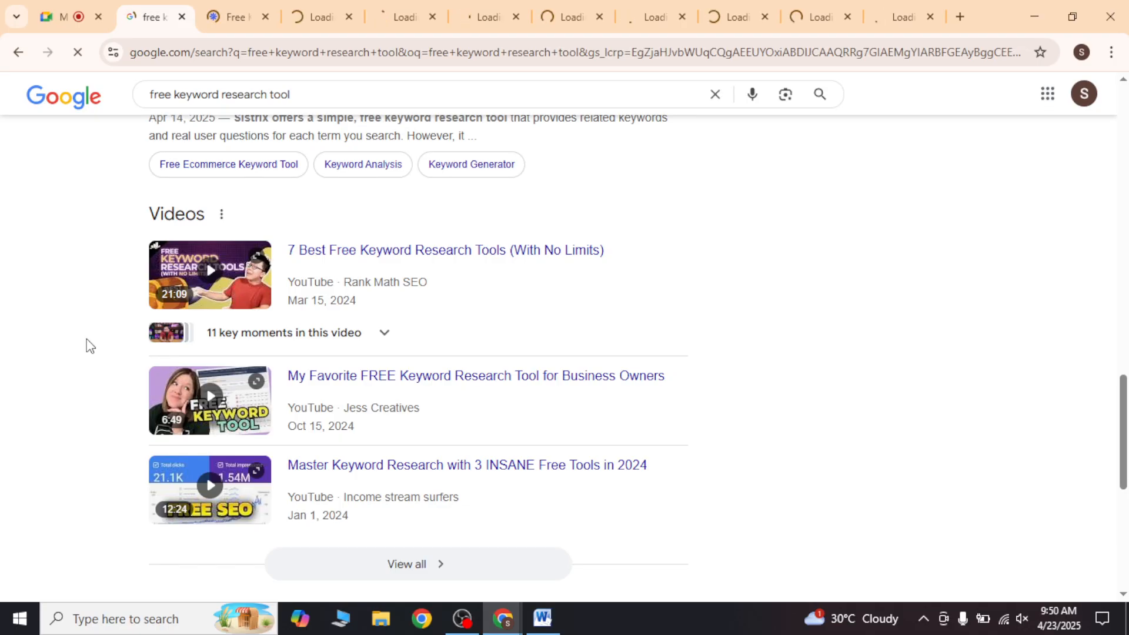
scroll(235, 341, "down", 4)
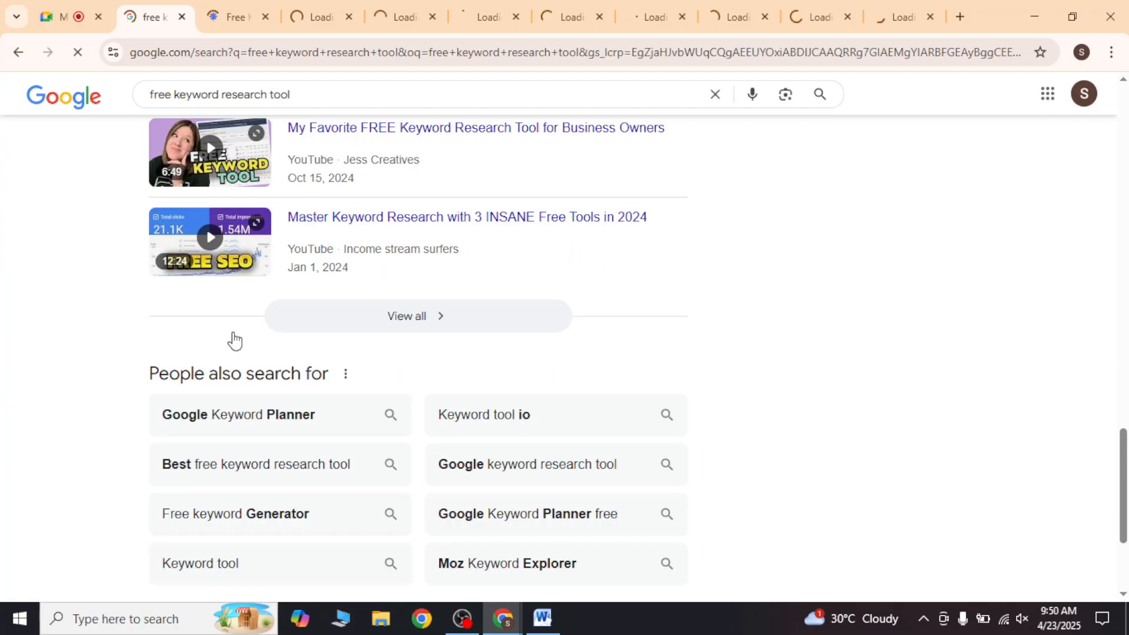
scroll(234, 341, "down", 3)
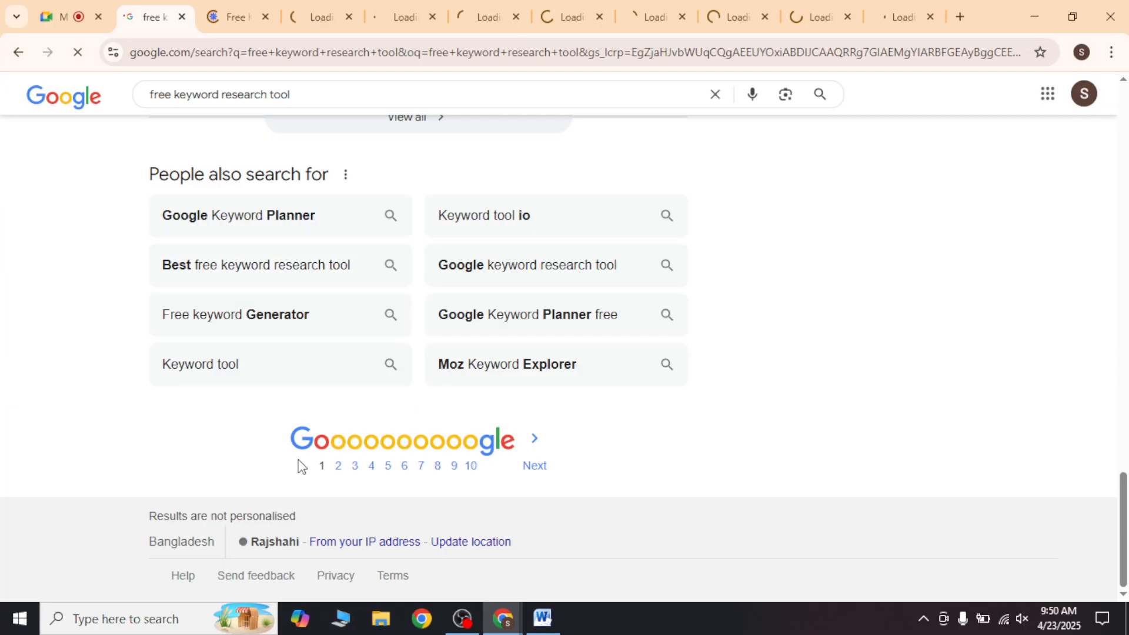
left_click(337, 467)
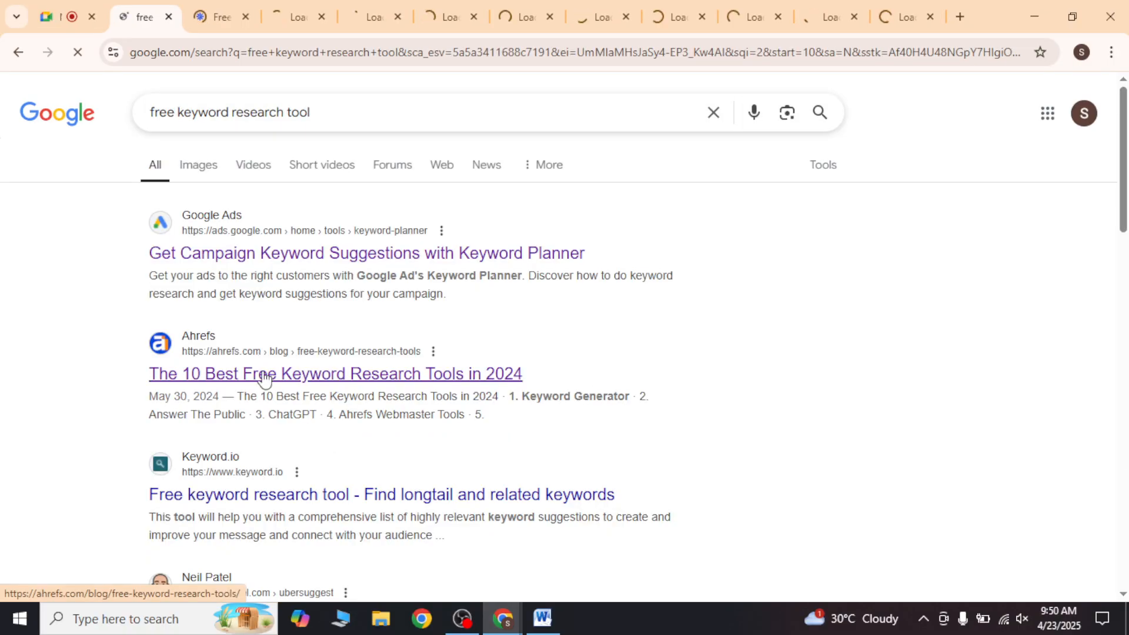
Step: Open the page 2 results in new tabs, from Google Ads Keyword Planner through Keyword-Tools.org
scroll(264, 378, "down", 4)
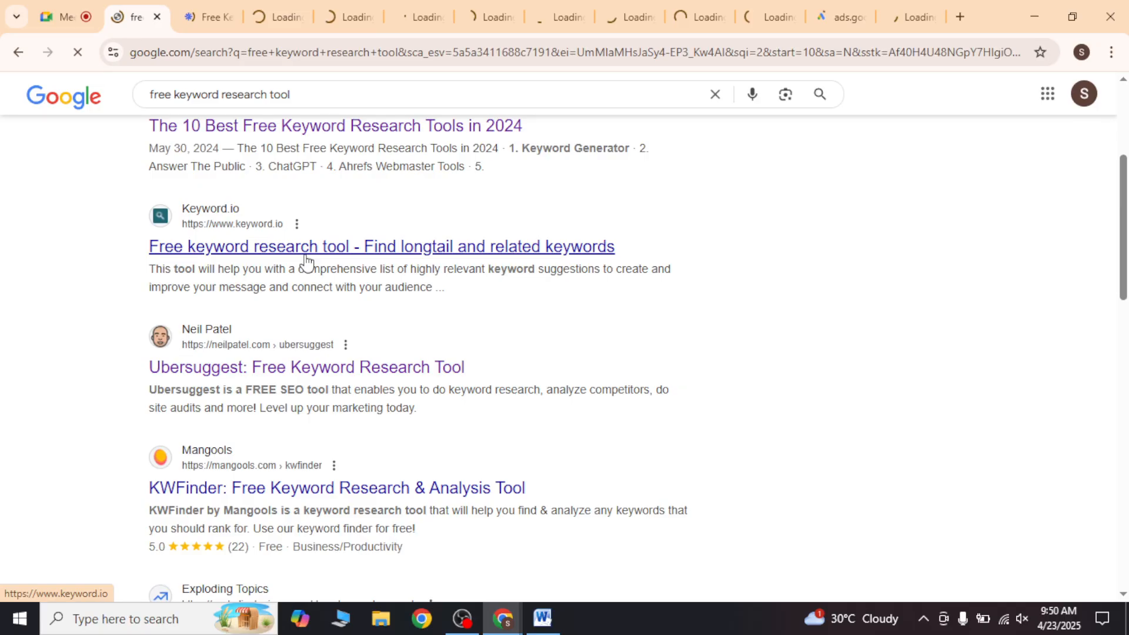
scroll(310, 238, "down", 7)
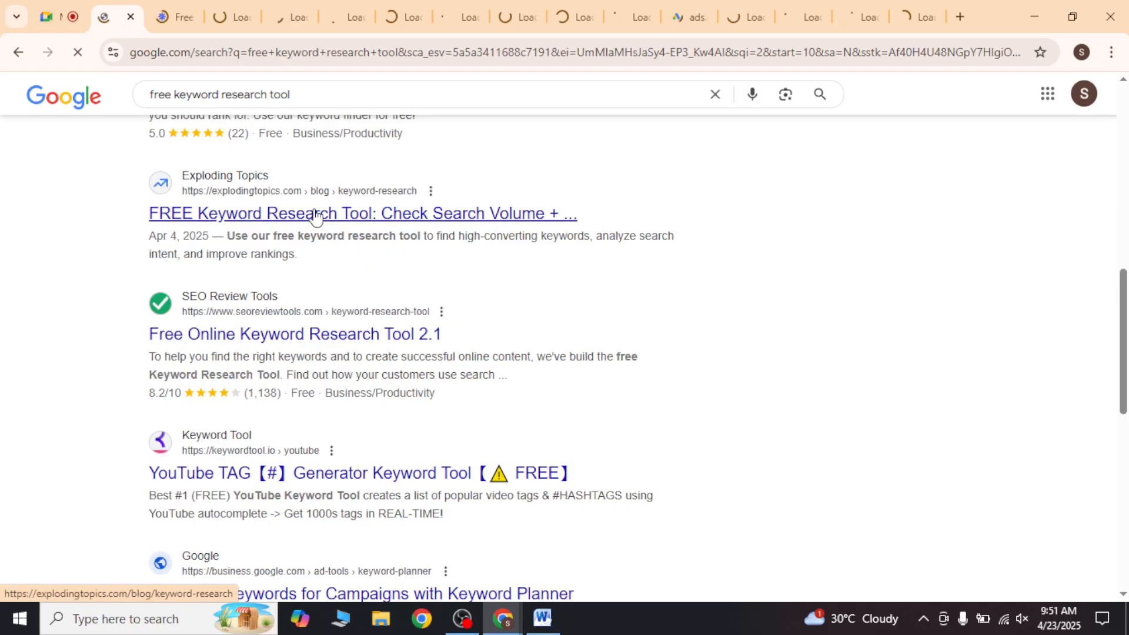
scroll(328, 359, "down", 1)
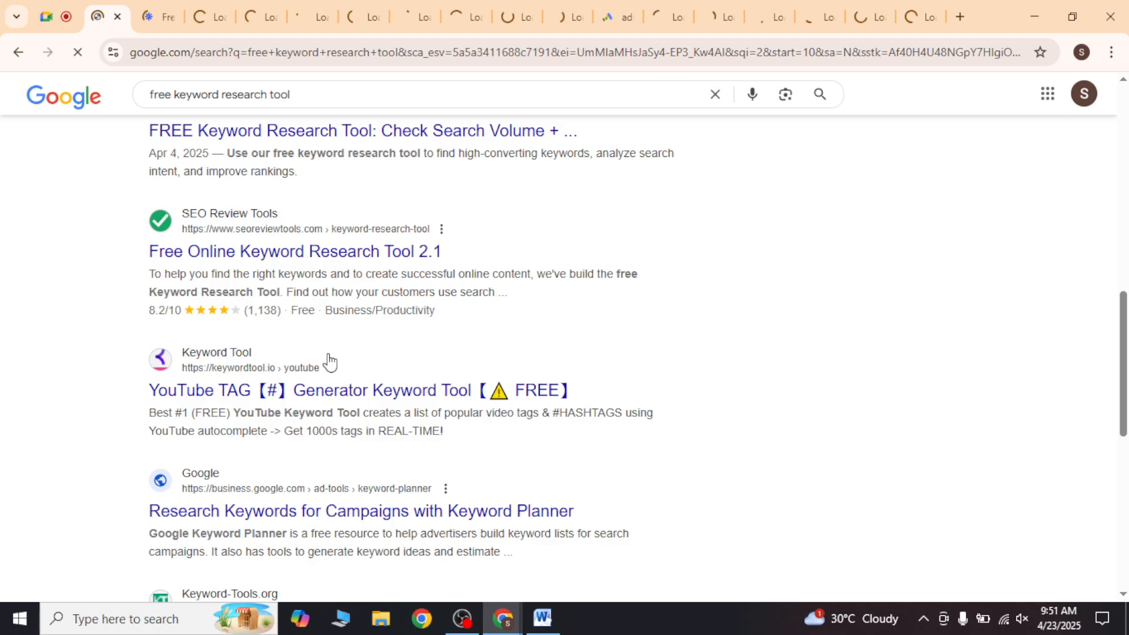
scroll(328, 360, "down", 3)
right_click(312, 393)
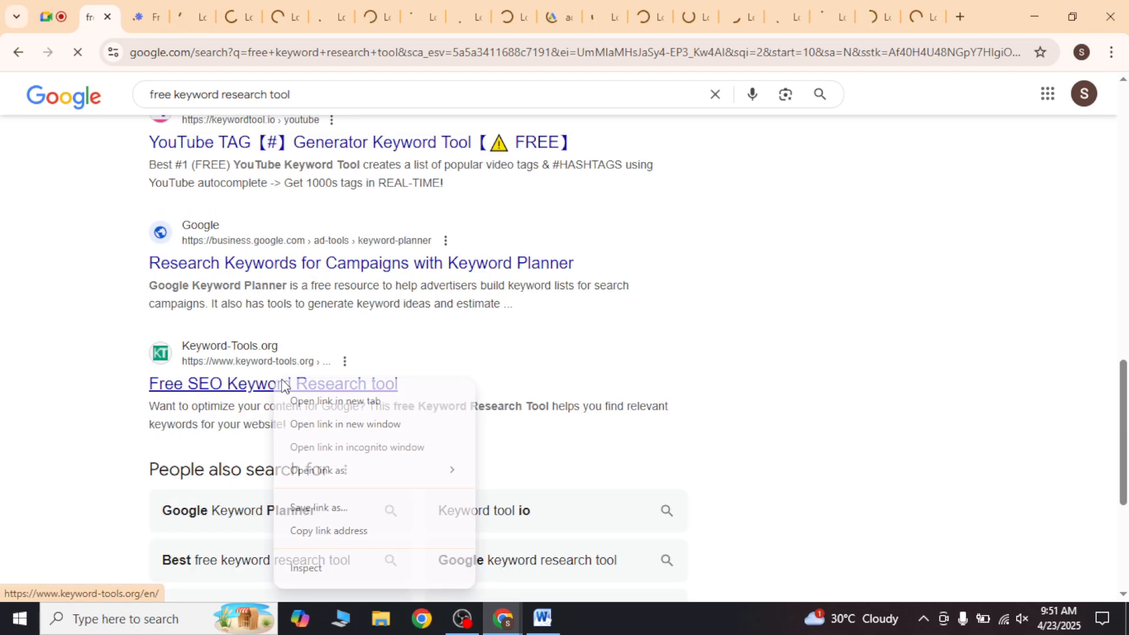
left_click(312, 400)
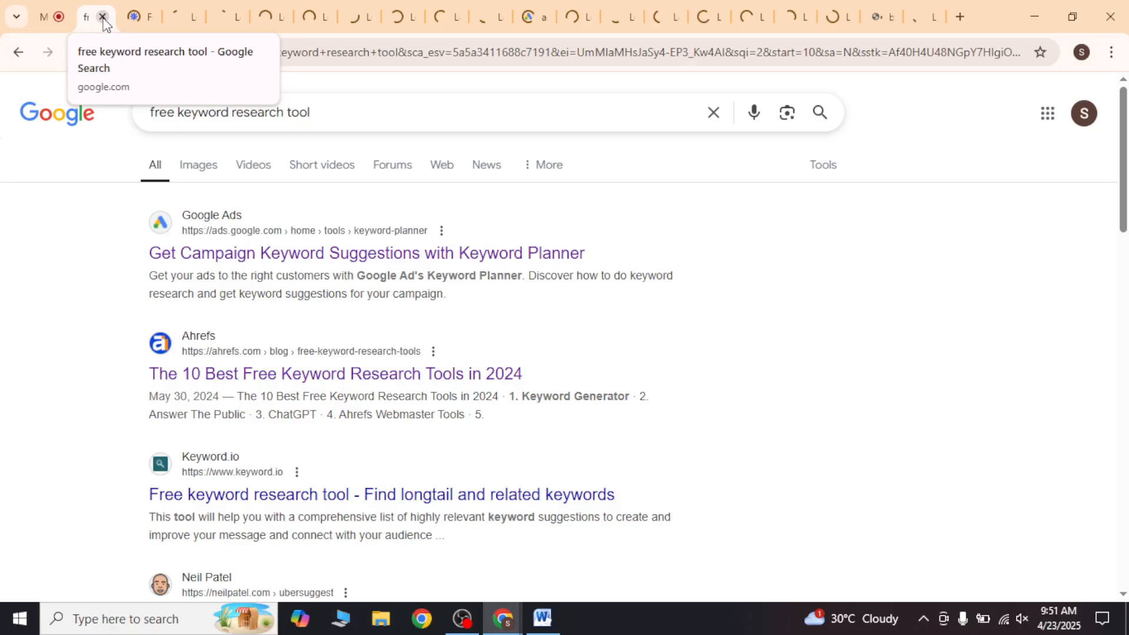
Step: Close the search results tab and return to the browser window showing WordStream's Free Keyword Tool page
left_click(103, 18)
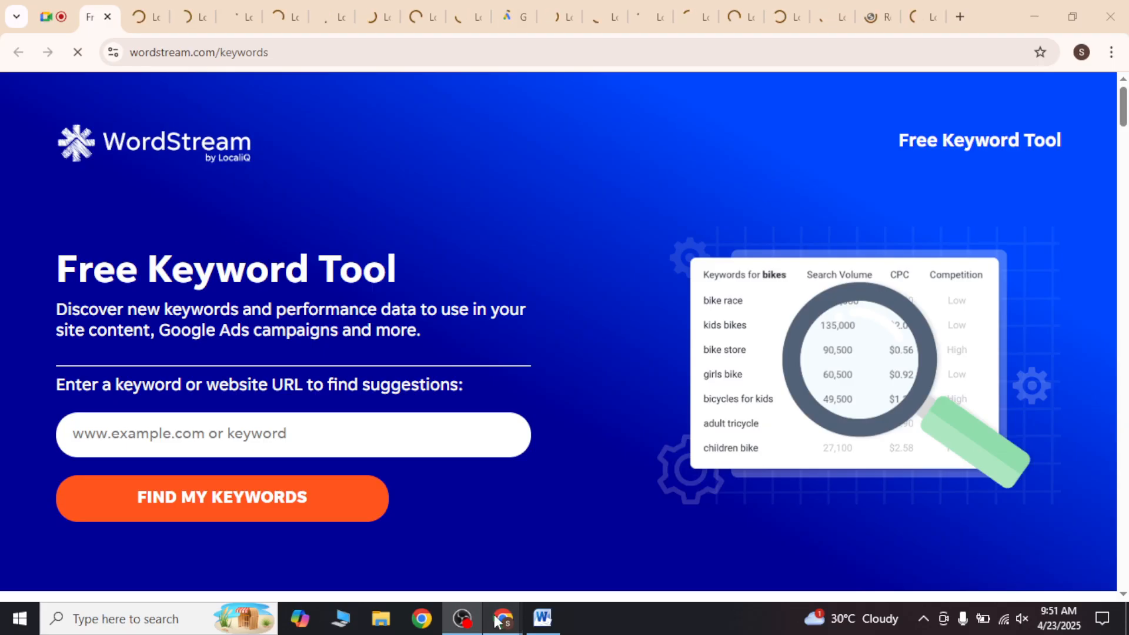
left_click(497, 622)
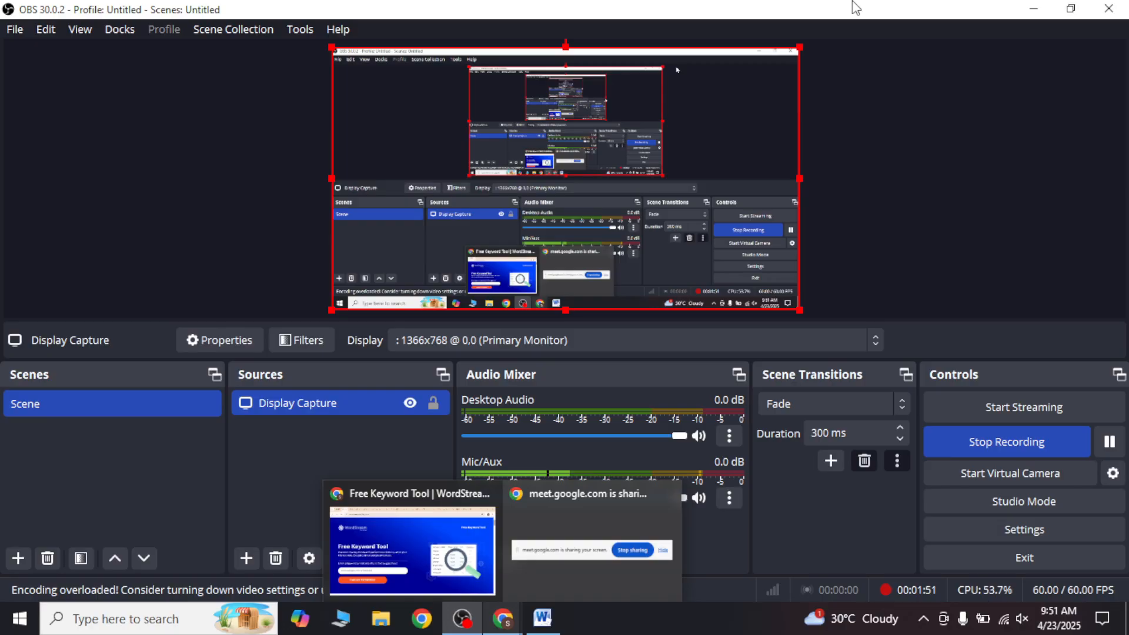
left_click(411, 550)
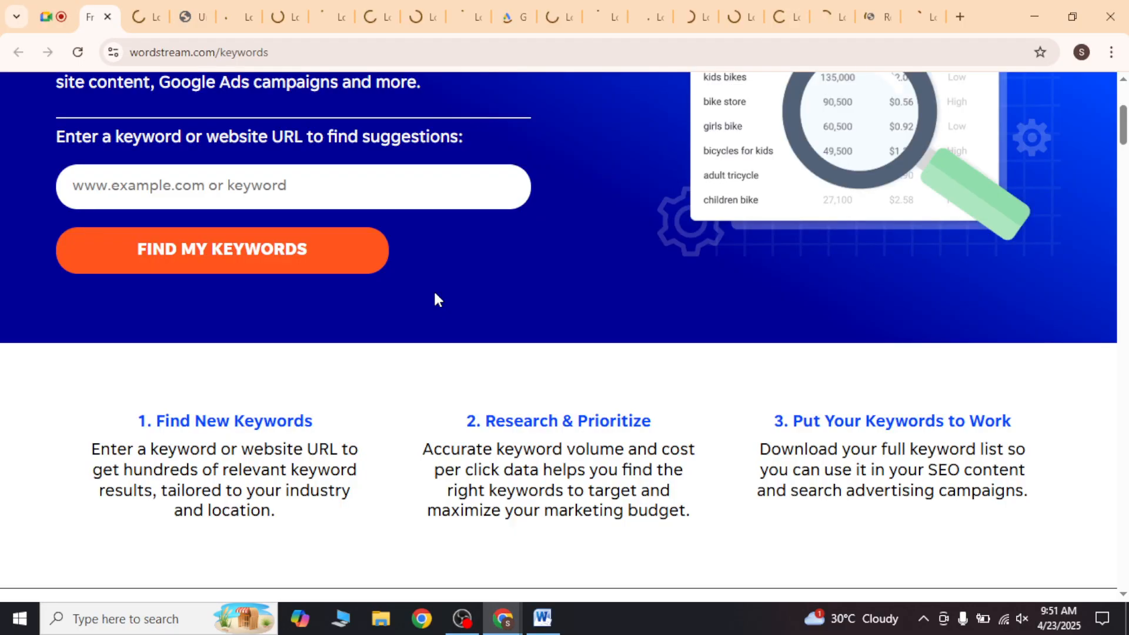
scroll(433, 294, "up", 4)
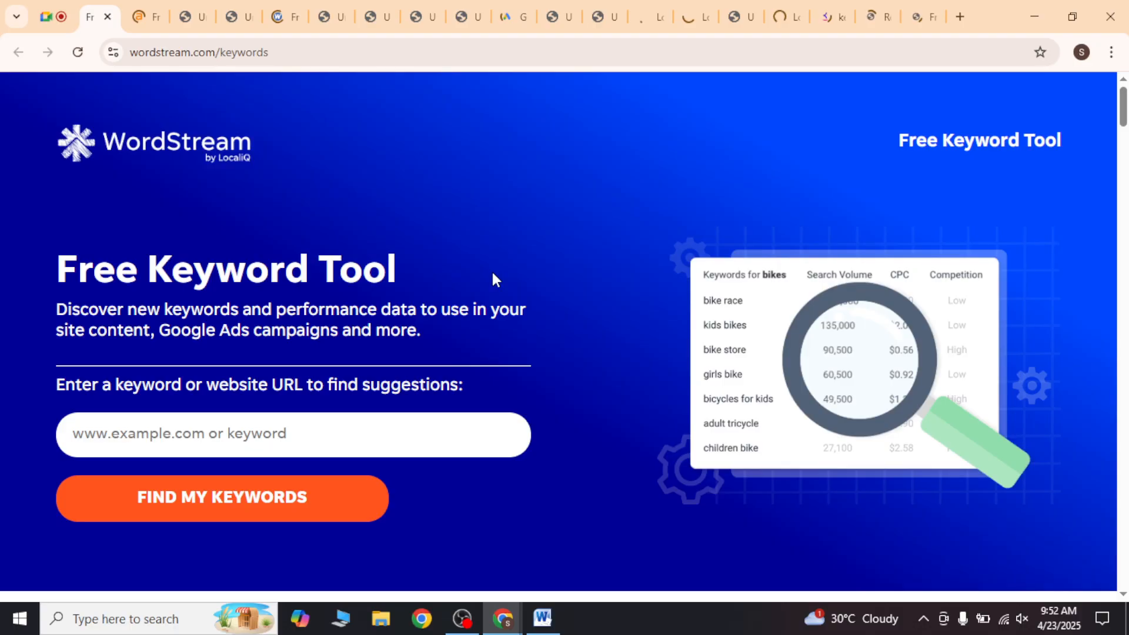
Step: Search for Travel in WordStream's Free Keyword Tool and refine the search to the Travel industry in the United States
left_click(241, 42)
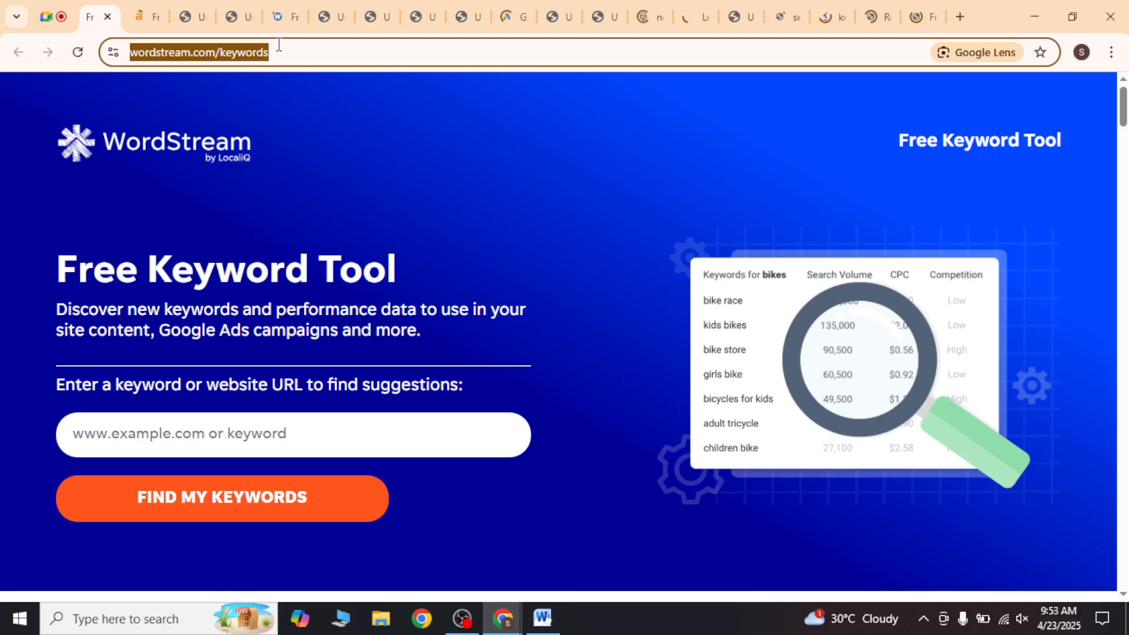
scroll(319, 267, "down", 3)
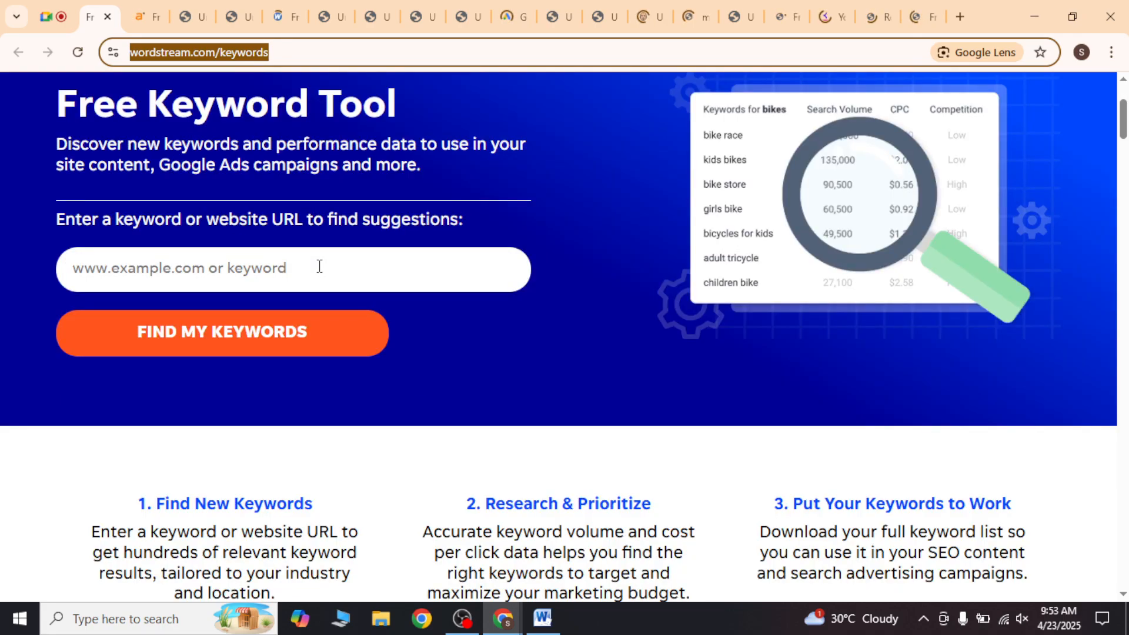
key("alt+Tab")
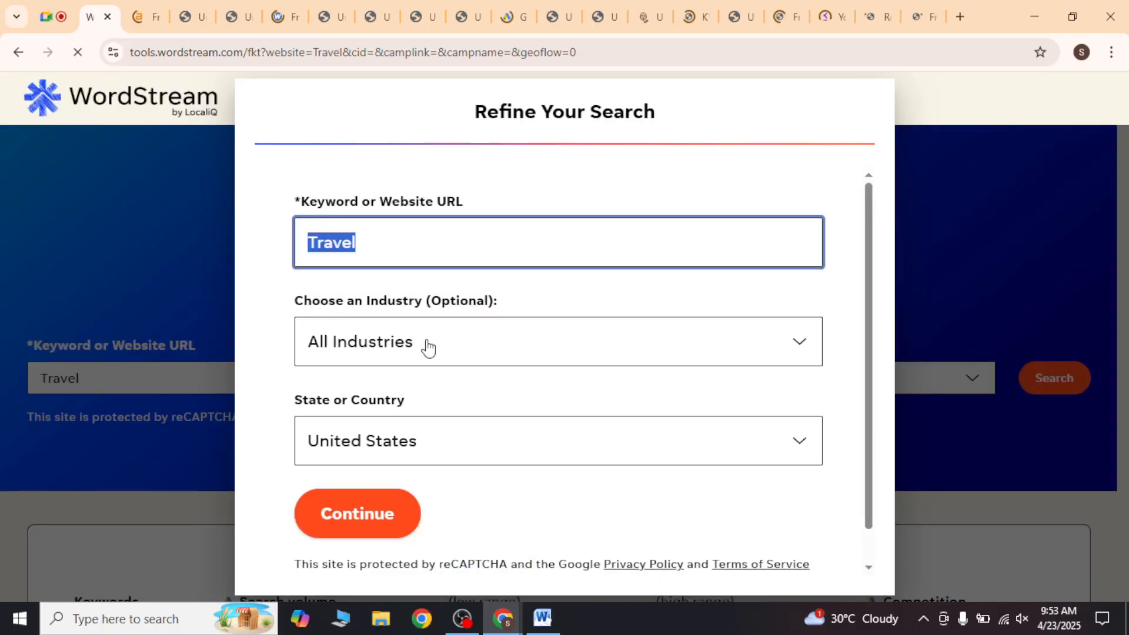
left_click(428, 348)
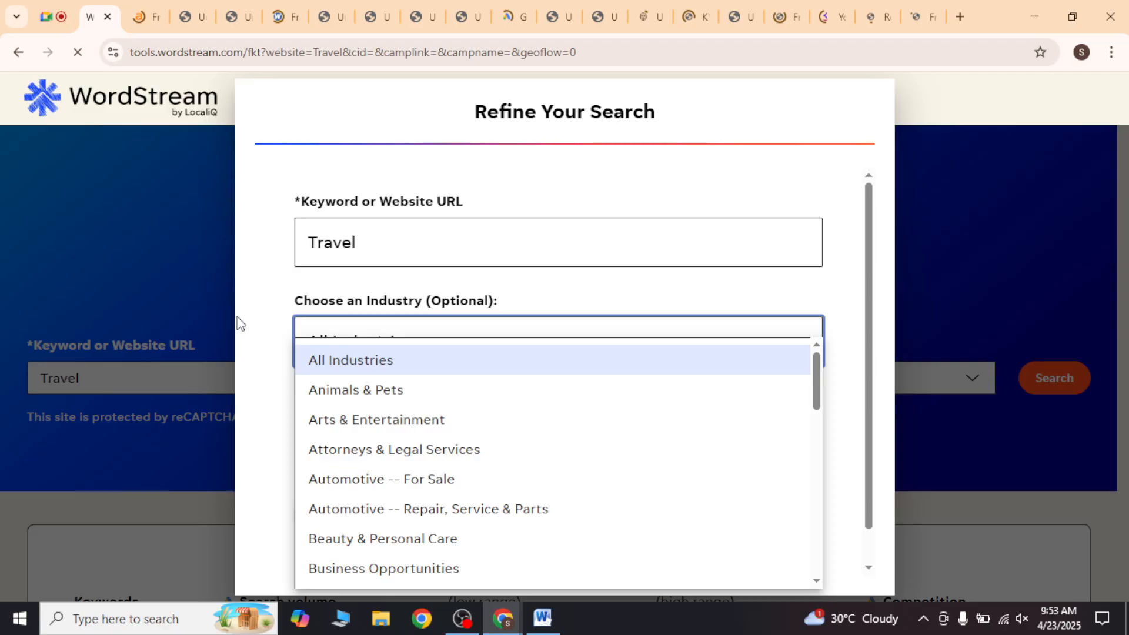
scroll(452, 458, "down", 2)
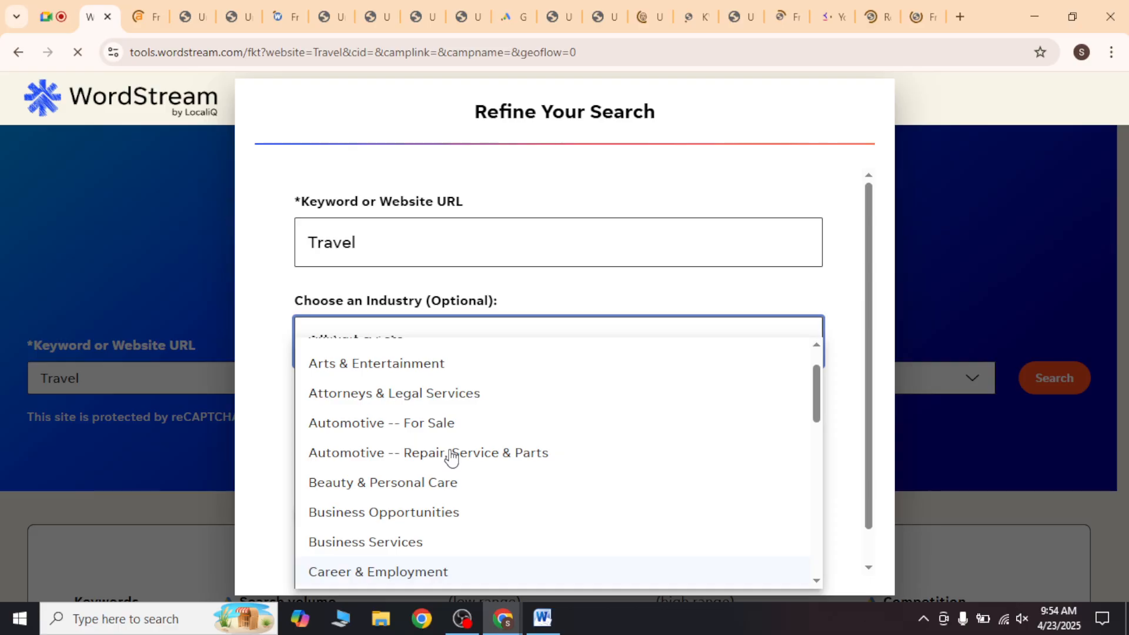
scroll(412, 506, "down", 10)
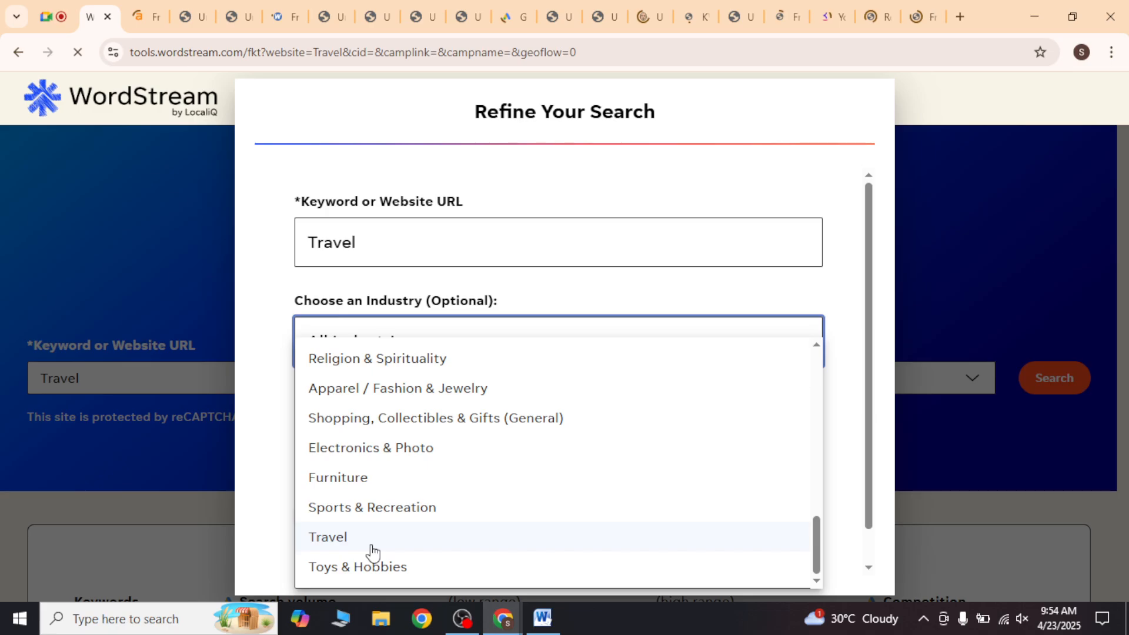
left_click(371, 537)
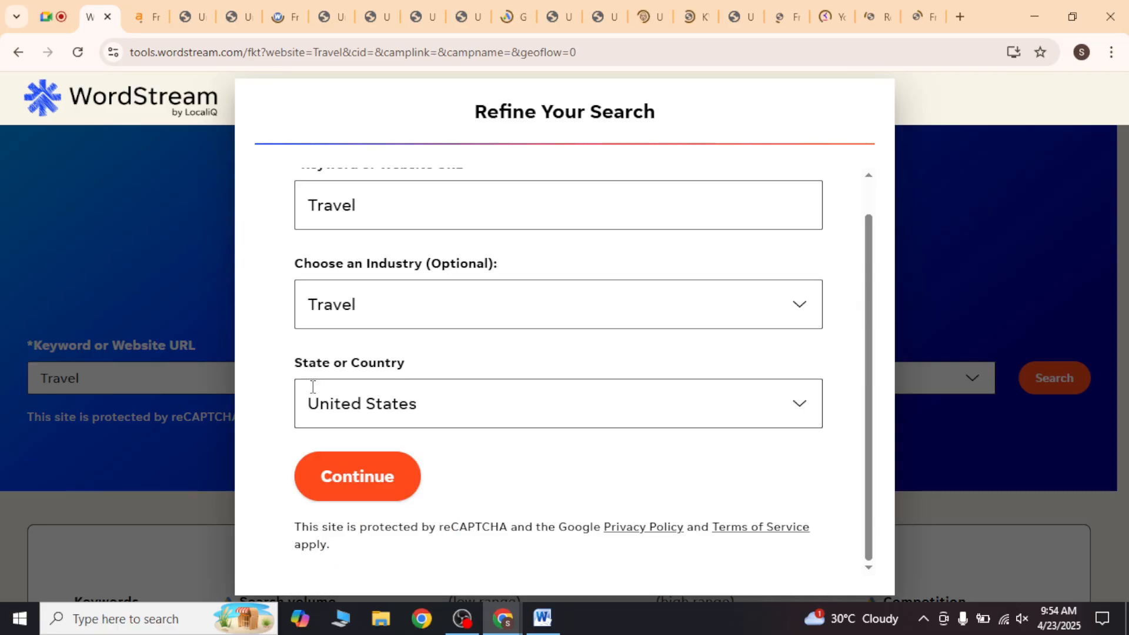
left_click(361, 472)
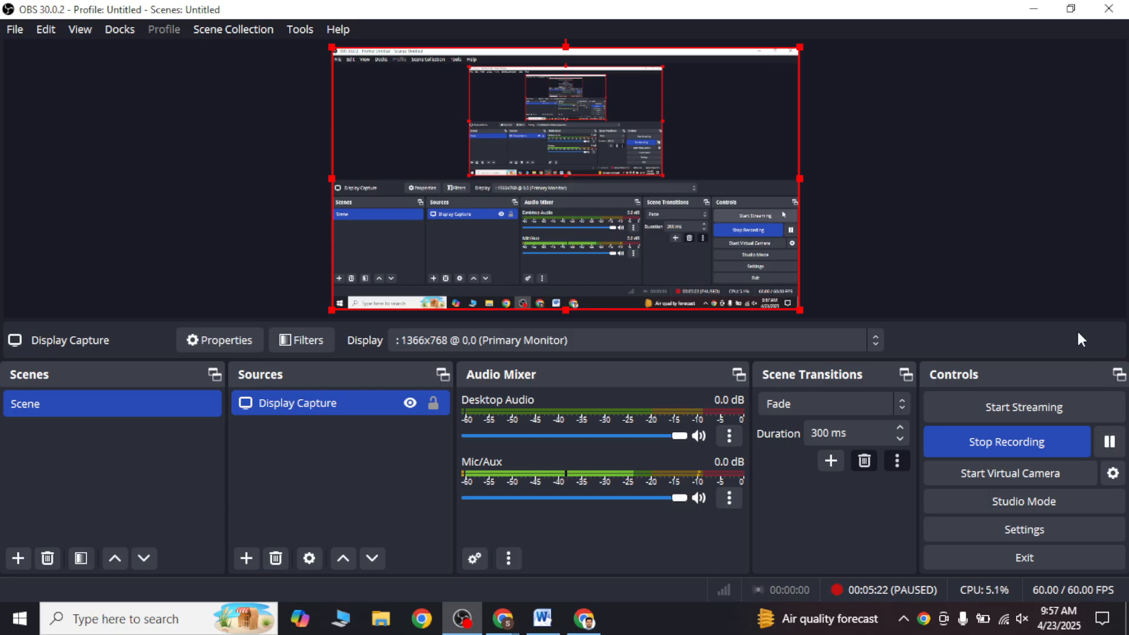
Step: Review WordStream's keyword results for Travel, from the search settings down to the keyword table
left_click(1035, 10)
scroll(205, 408, "down", 1)
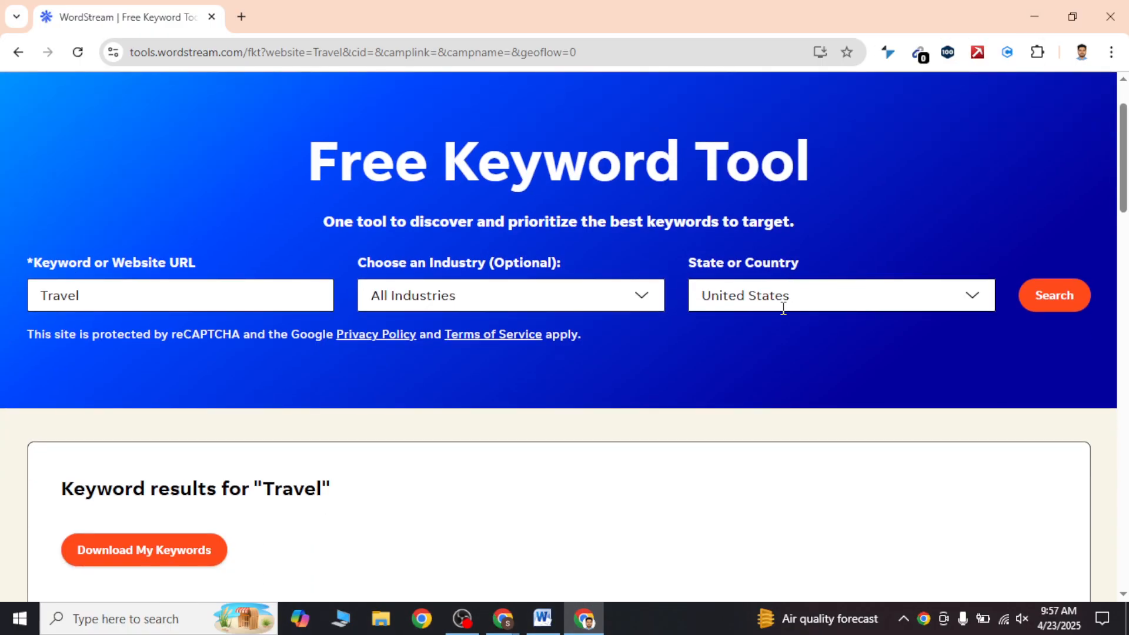
scroll(781, 308, "down", 4)
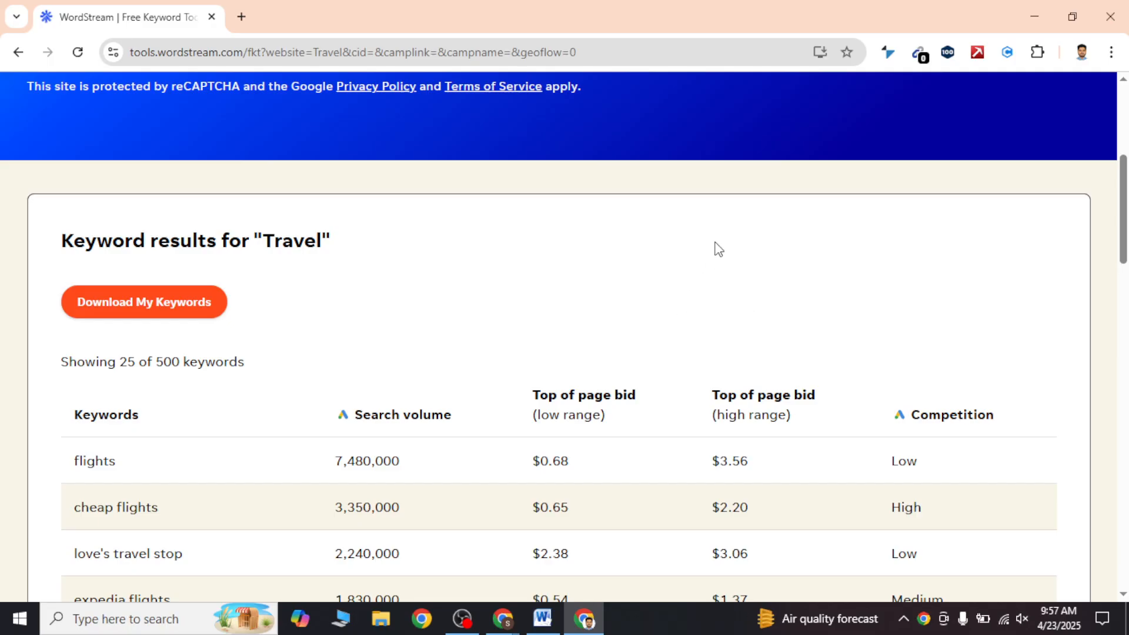
scroll(705, 241, "up", 4)
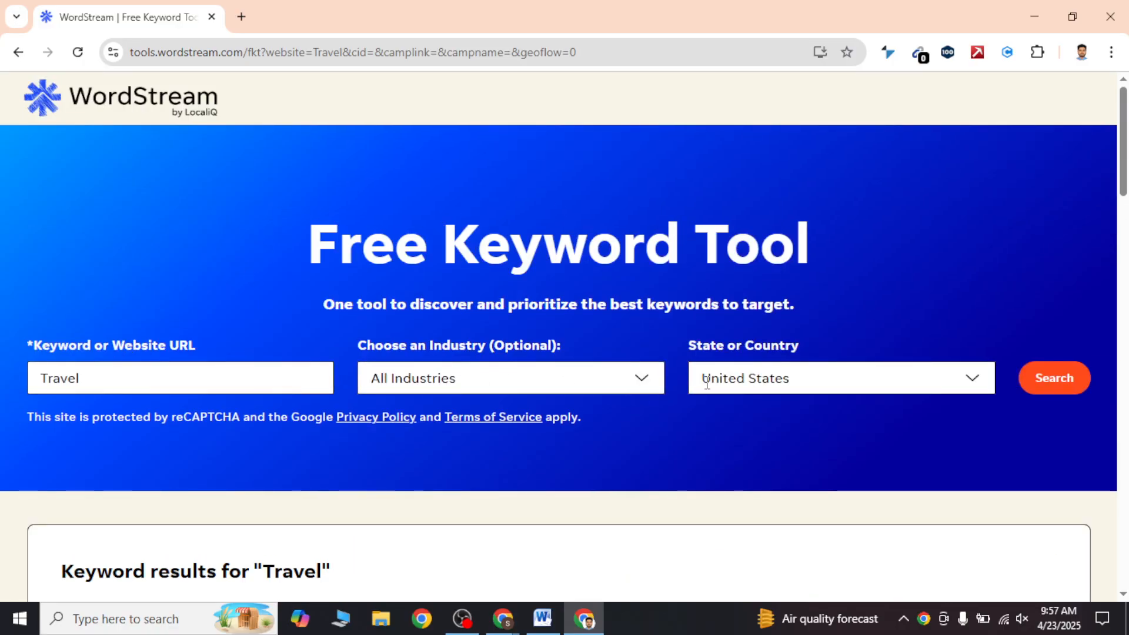
scroll(745, 383, "down", 5)
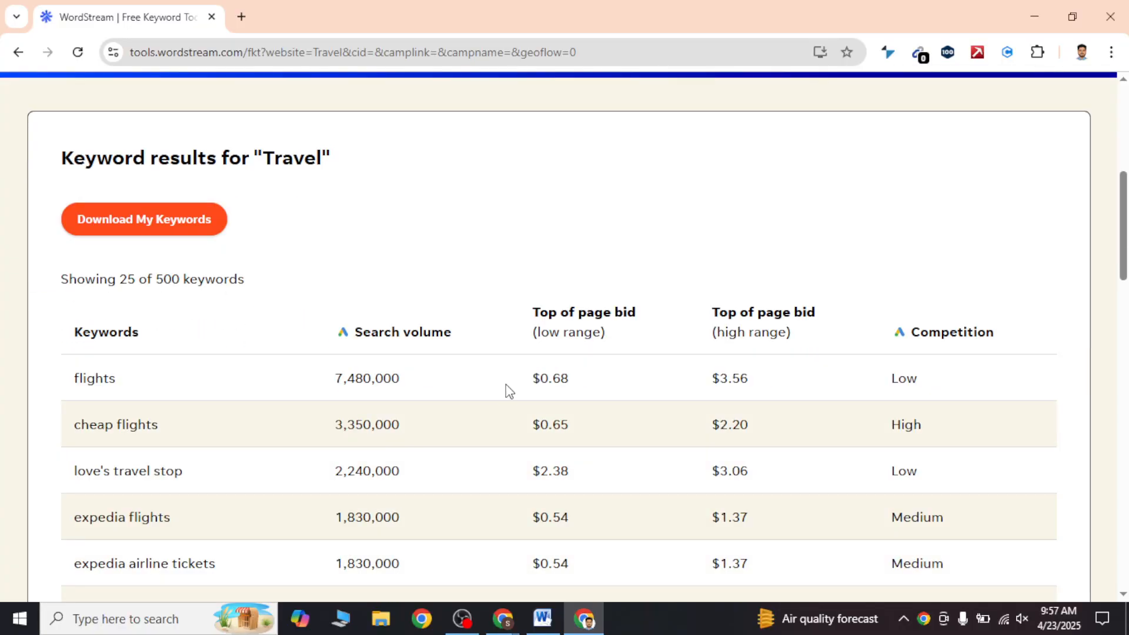
scroll(431, 386, "down", 3)
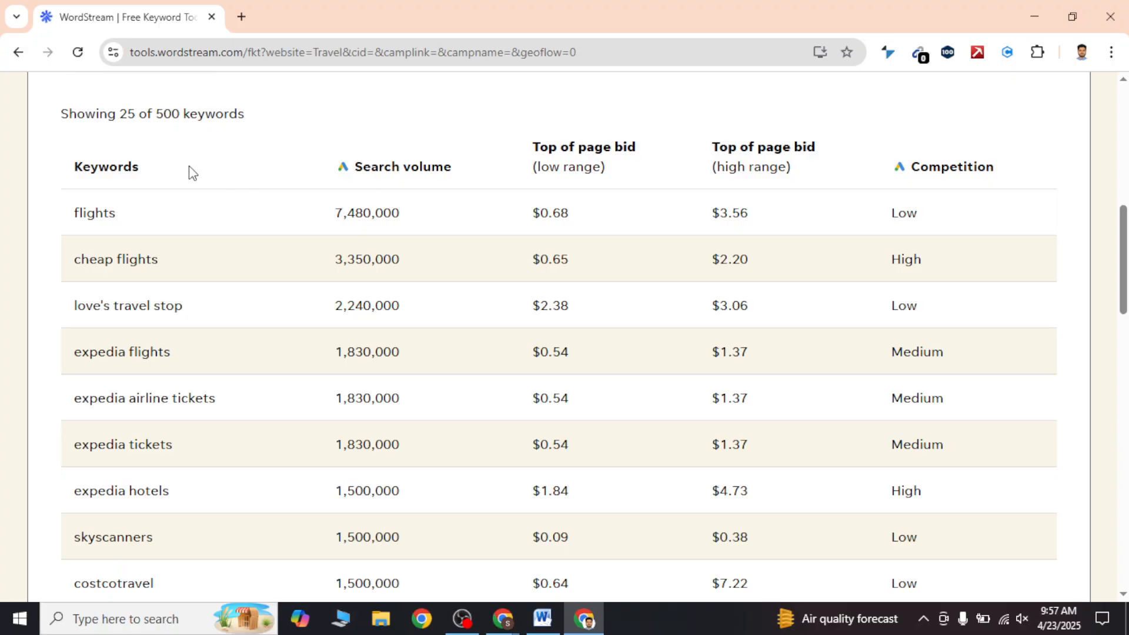
Step: Examine the Keywords, Search volume and low and high range Top of page bid column headings in the results table
double_click(129, 167)
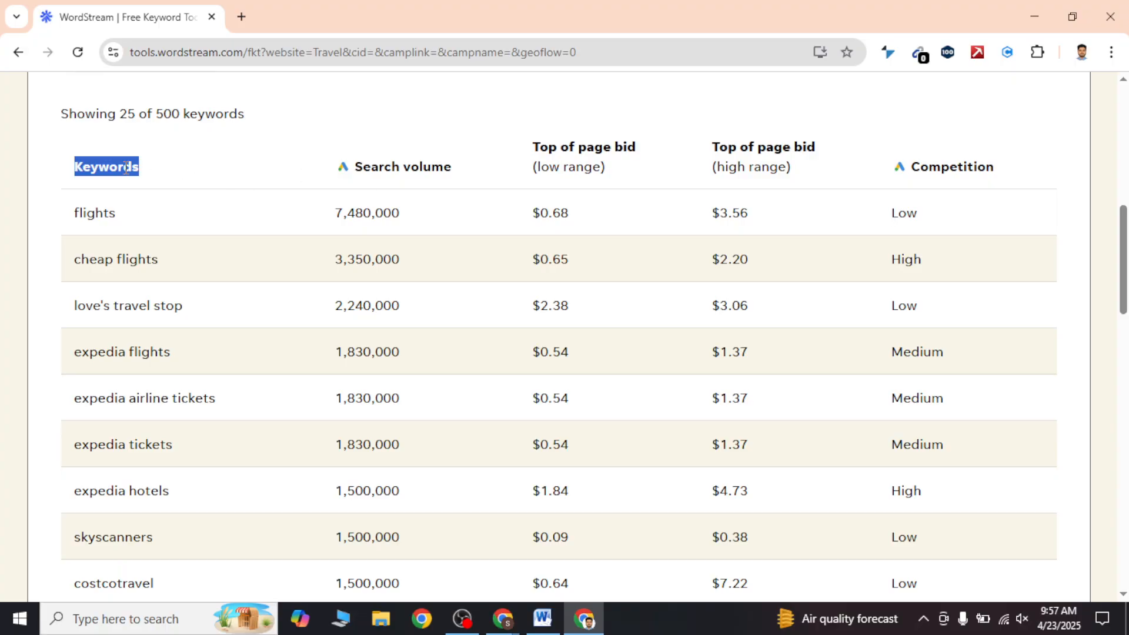
triple_click(410, 164)
triple_click(575, 148)
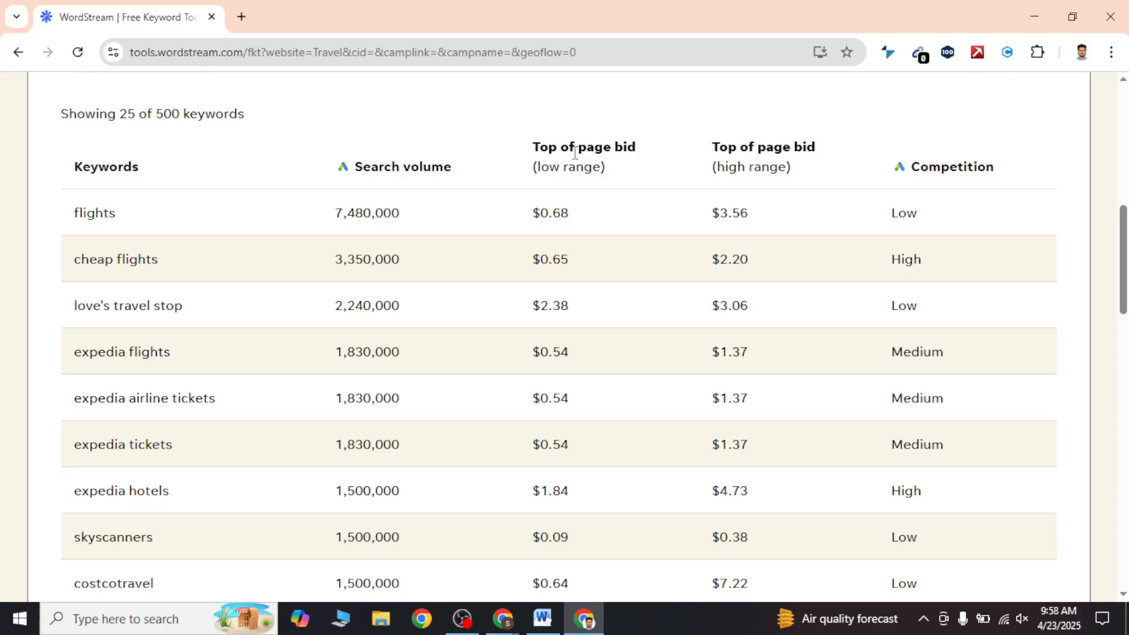
triple_click(785, 148)
double_click(755, 169)
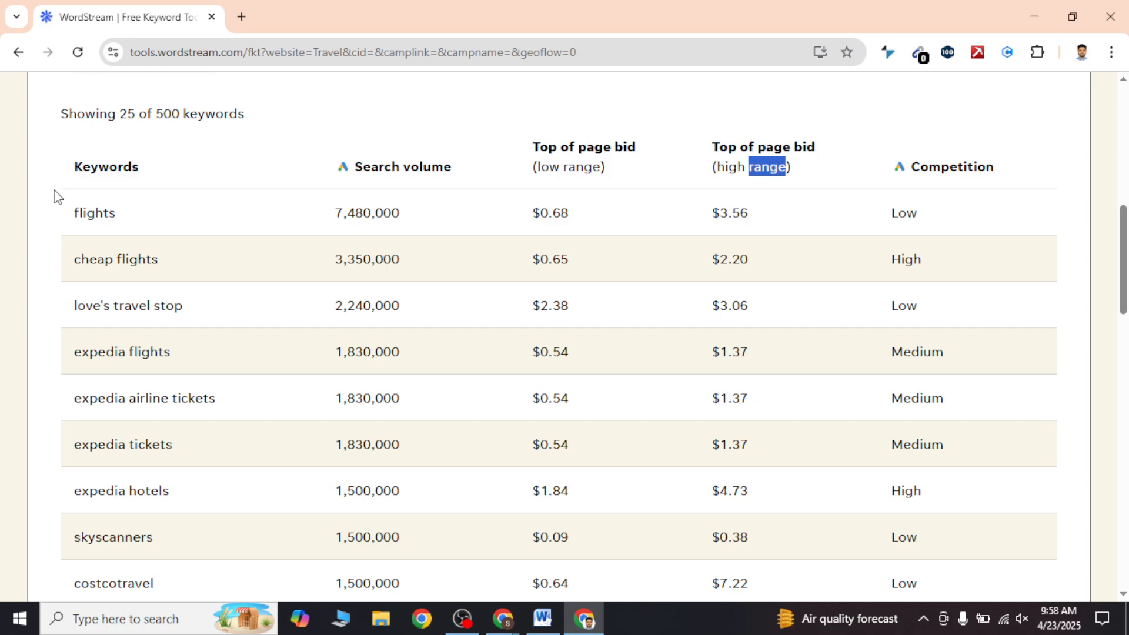
triple_click(436, 168)
triple_click(563, 166)
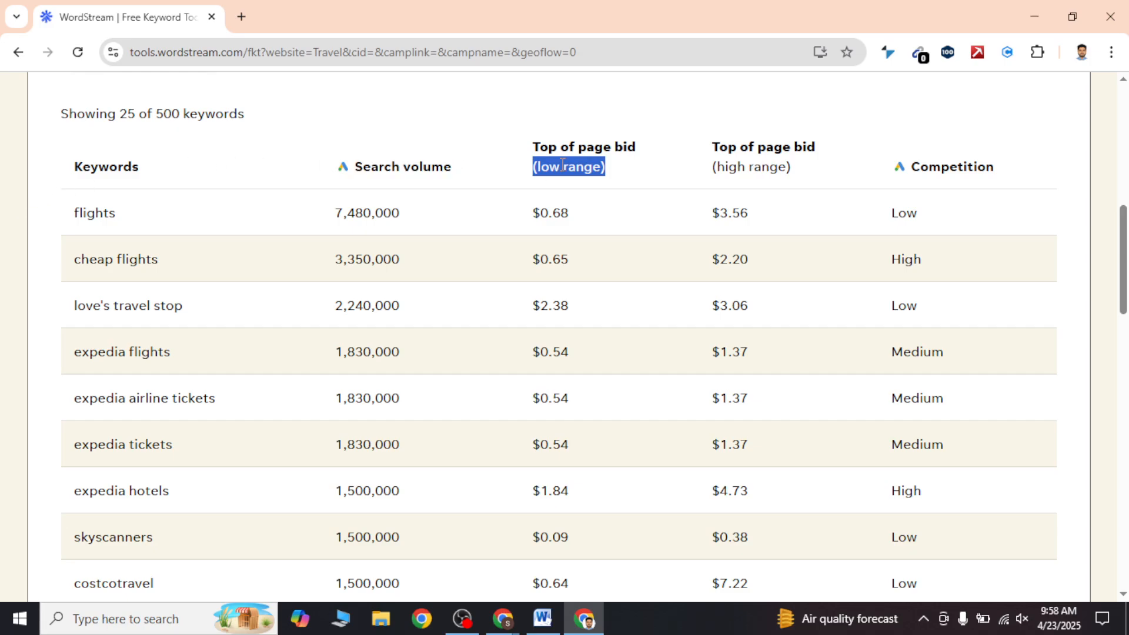
left_click(739, 165)
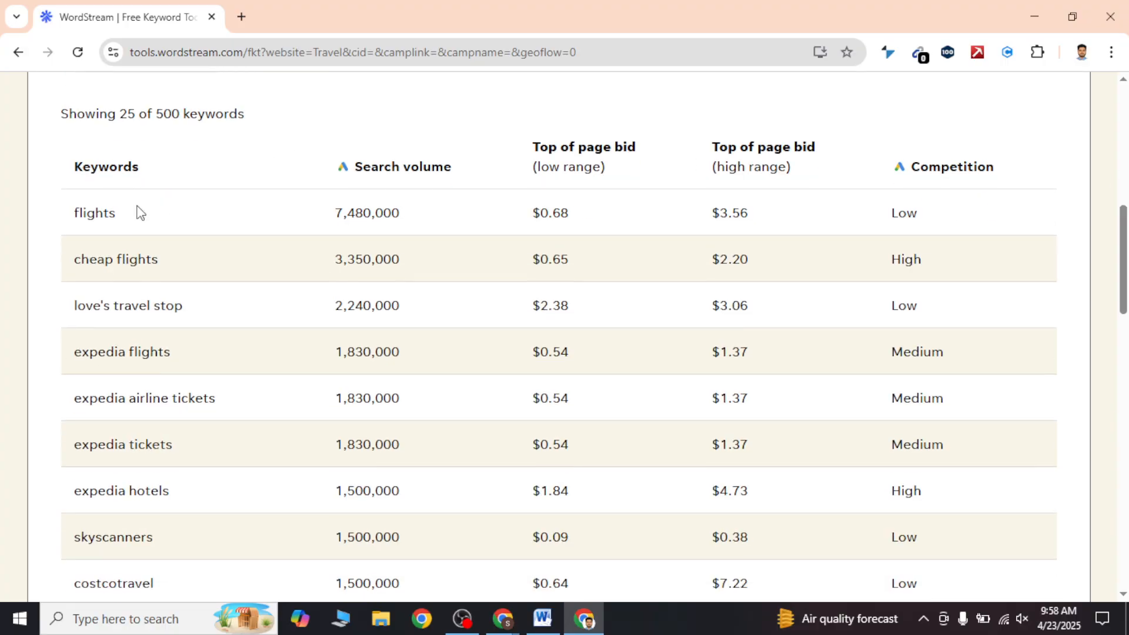
Step: Check how many keywords are displayed and look through the Travel list to its pagination and back up to the download option
scroll(139, 212, "up", 2)
triple_click(177, 205)
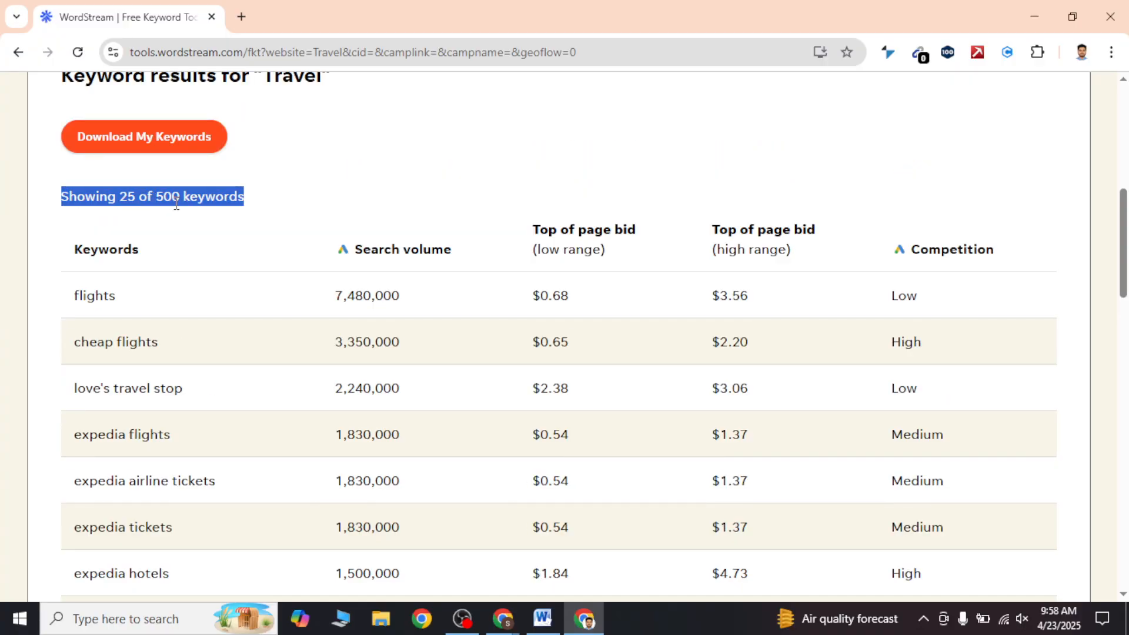
left_click(135, 197)
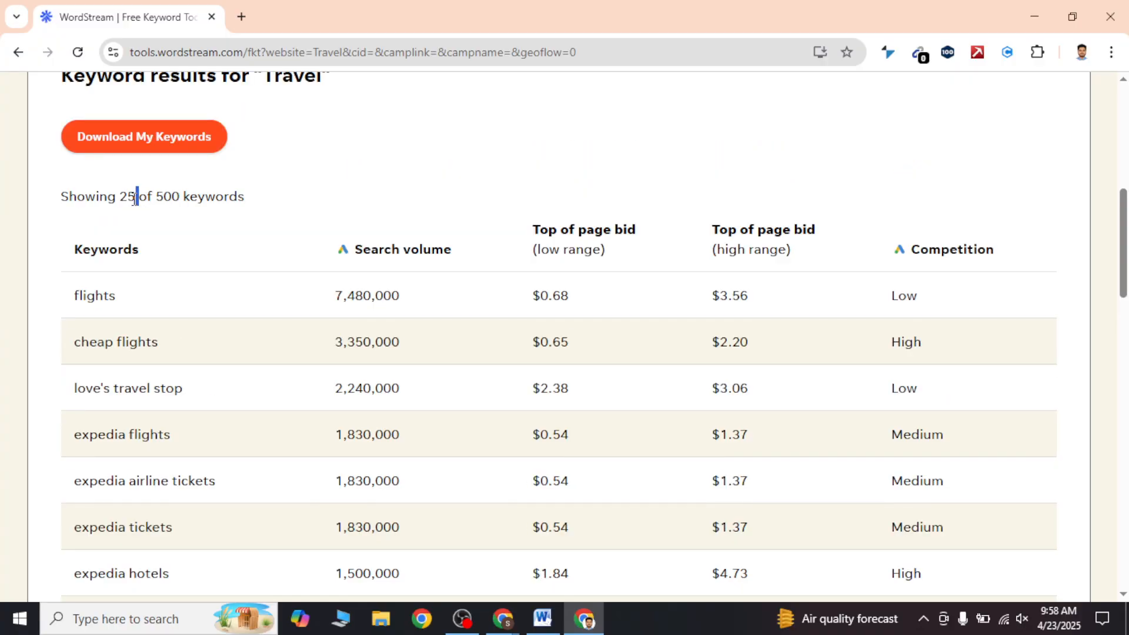
scroll(672, 276, "down", 20)
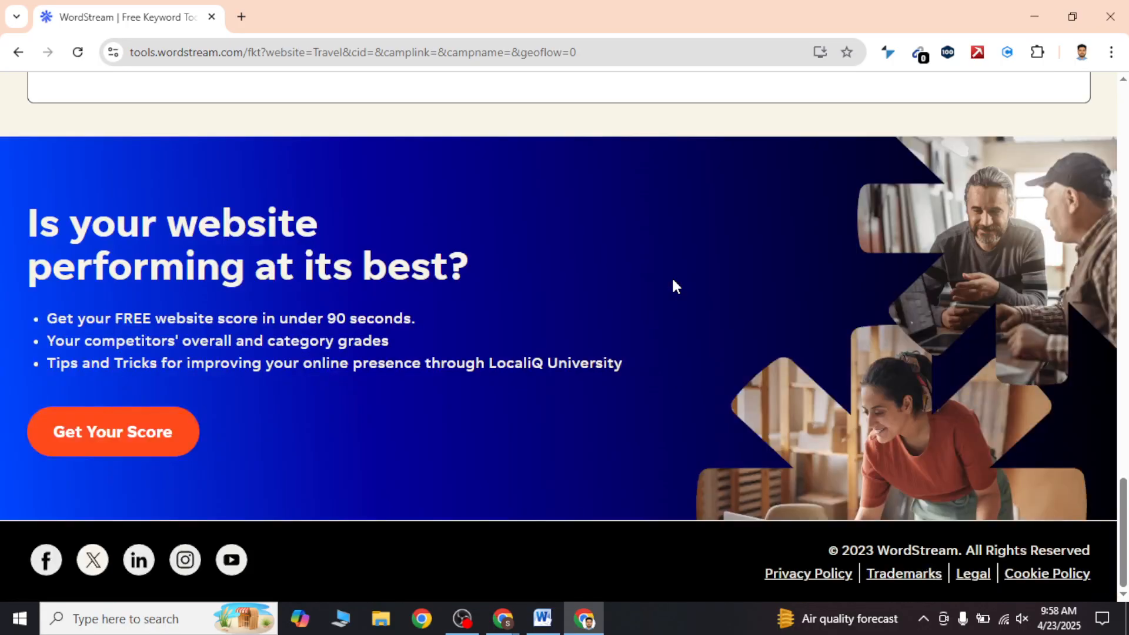
scroll(671, 276, "up", 6)
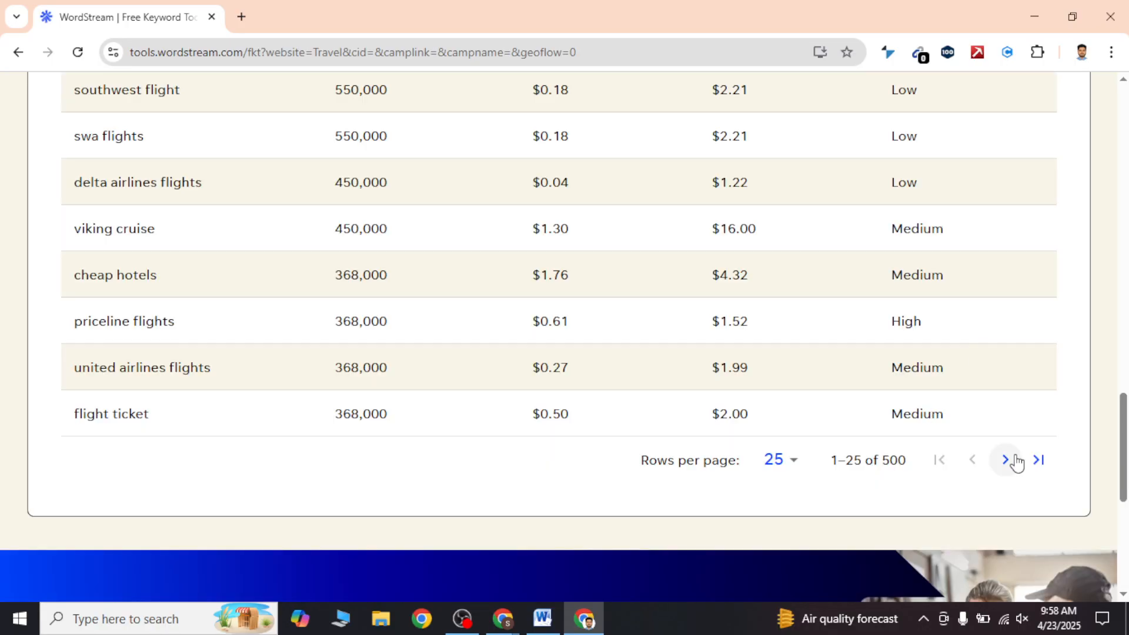
left_click(468, 624)
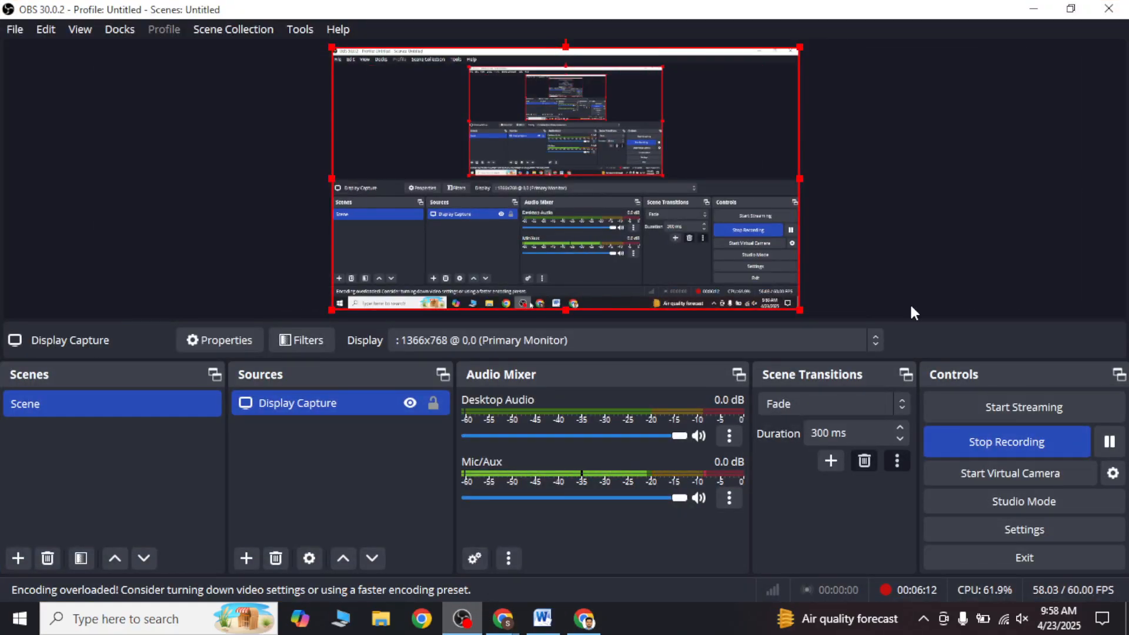
left_click(1032, 9)
scroll(258, 430, "up", 12)
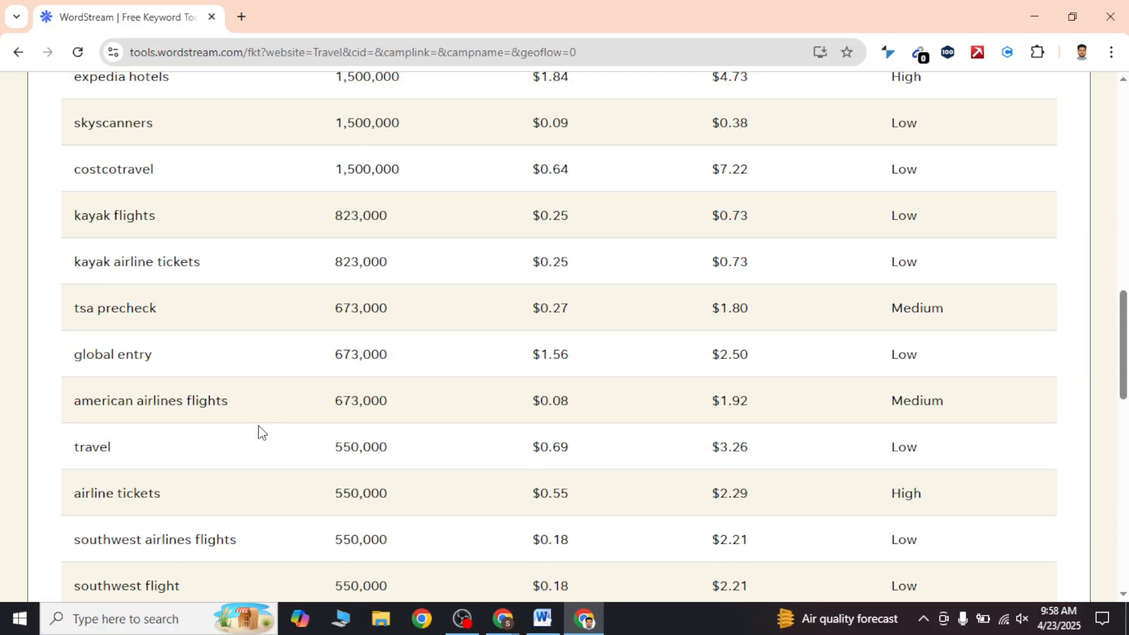
scroll(261, 432, "up", 2)
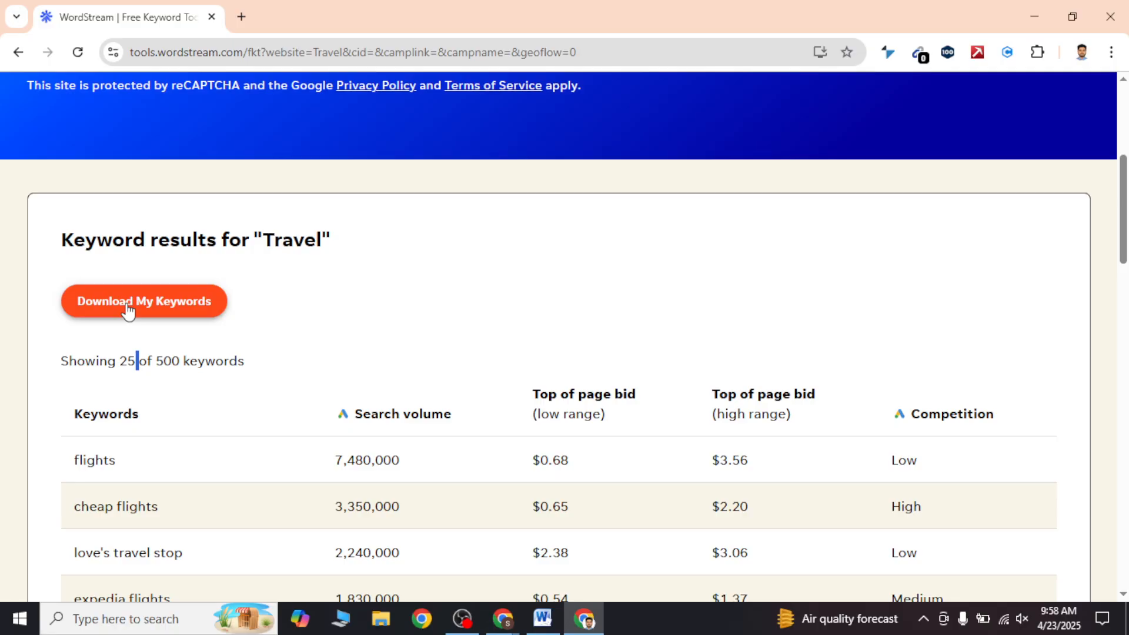
left_click(464, 620)
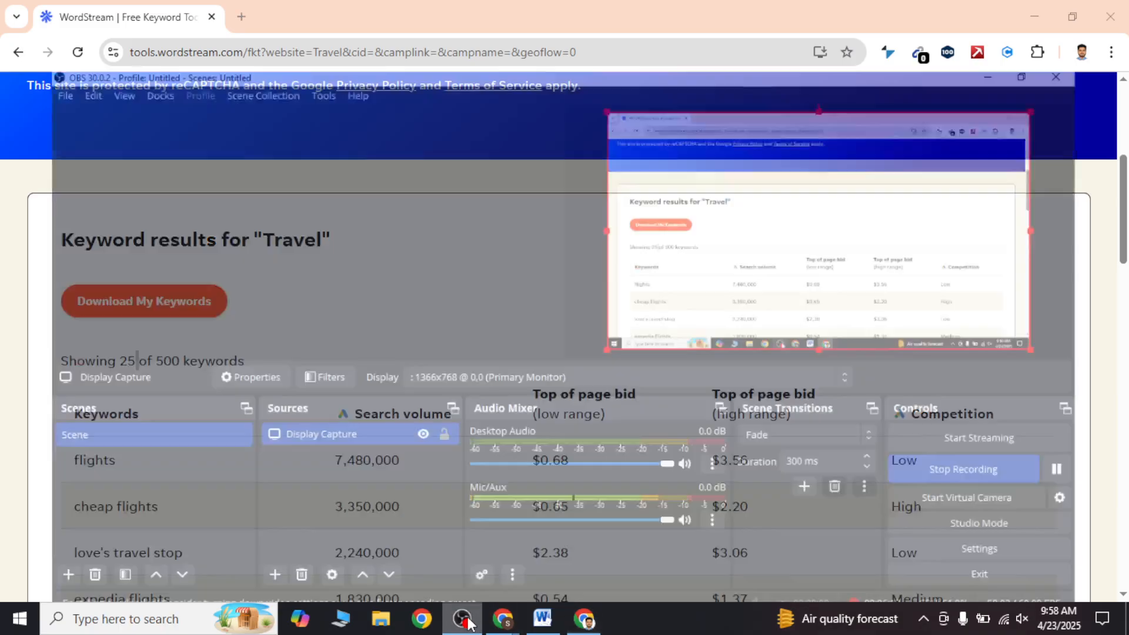
left_click(1109, 442)
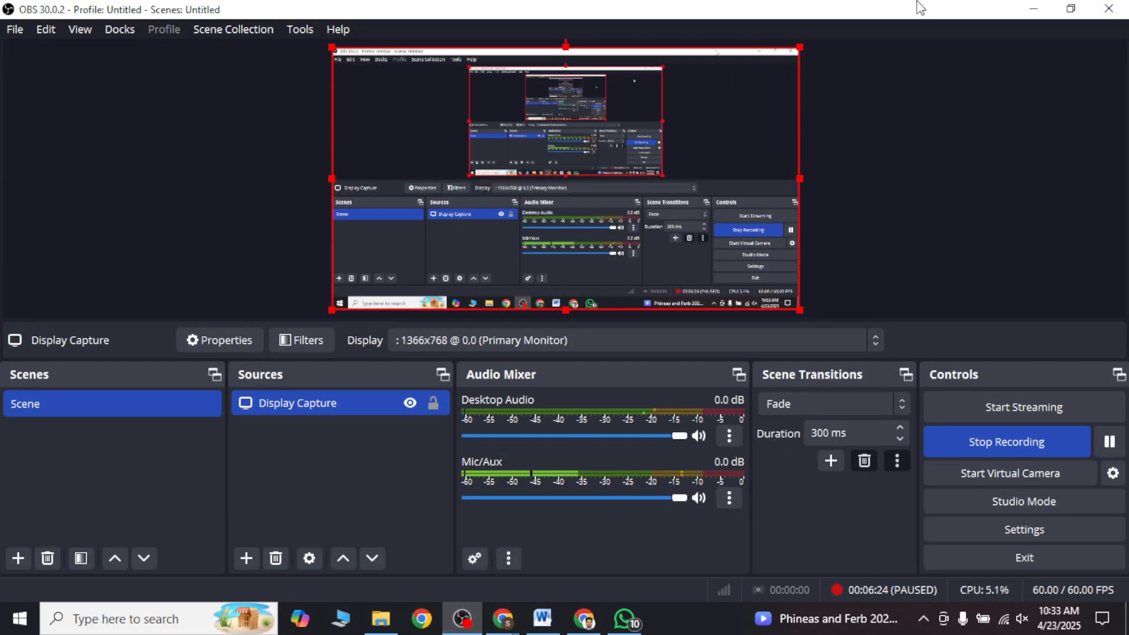
left_click(1035, 10)
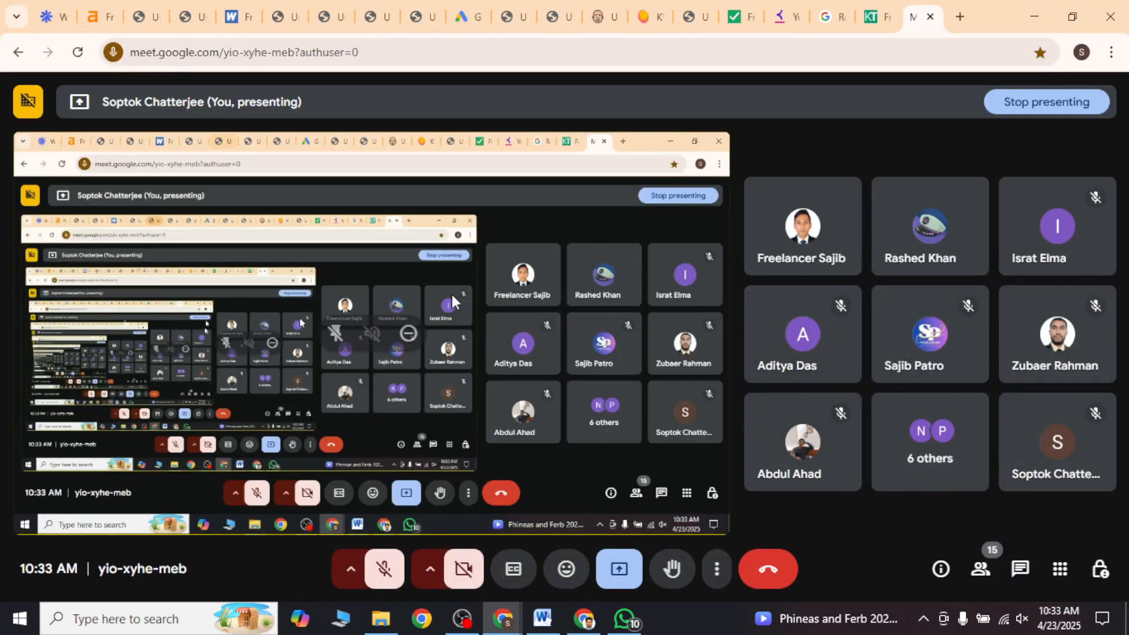
Step: Switch back to the WordStream Travel results window and examine the low and high range Top of page bid headings
left_click(581, 627)
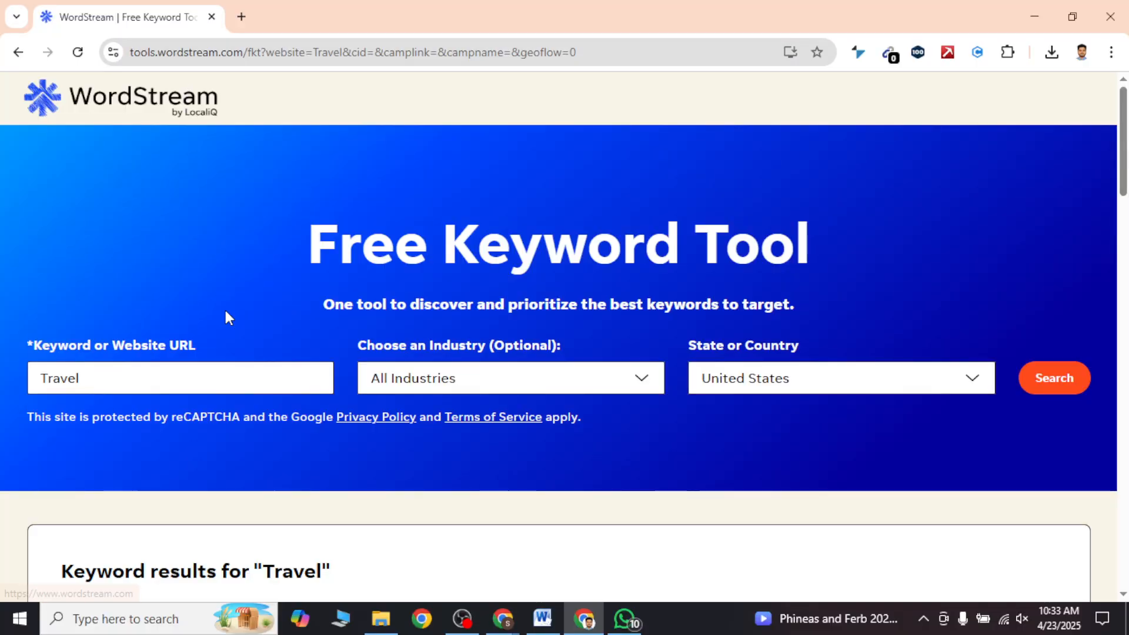
scroll(229, 318, "down", 7)
scroll(231, 317, "down", 3)
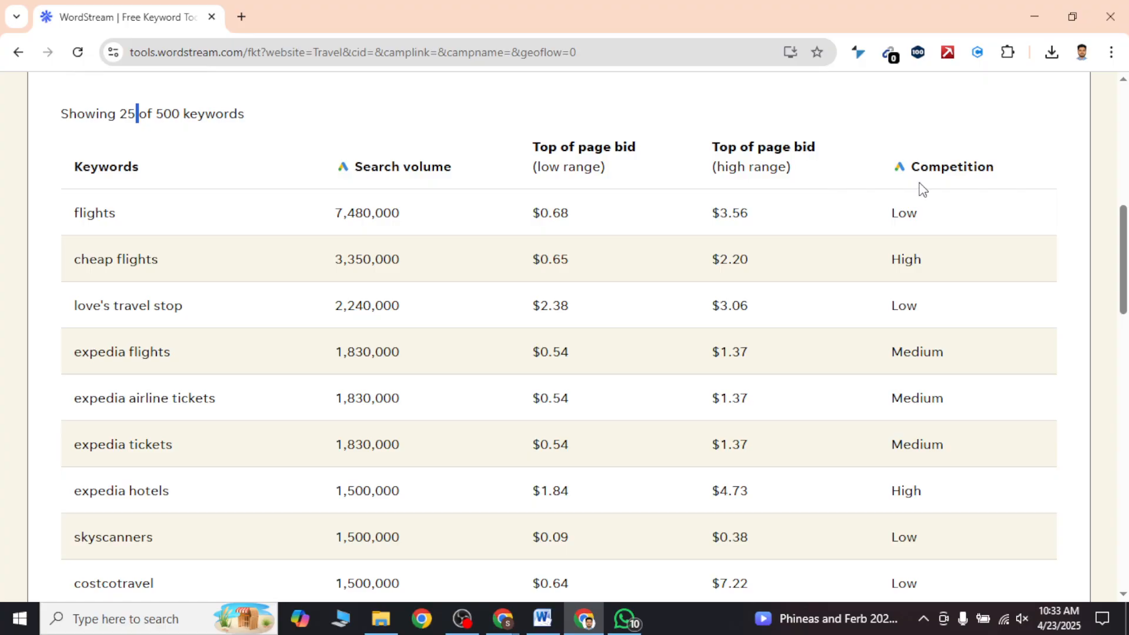
triple_click(536, 146)
left_click_drag(809, 140, 709, 152)
left_click_drag(605, 169, 532, 168)
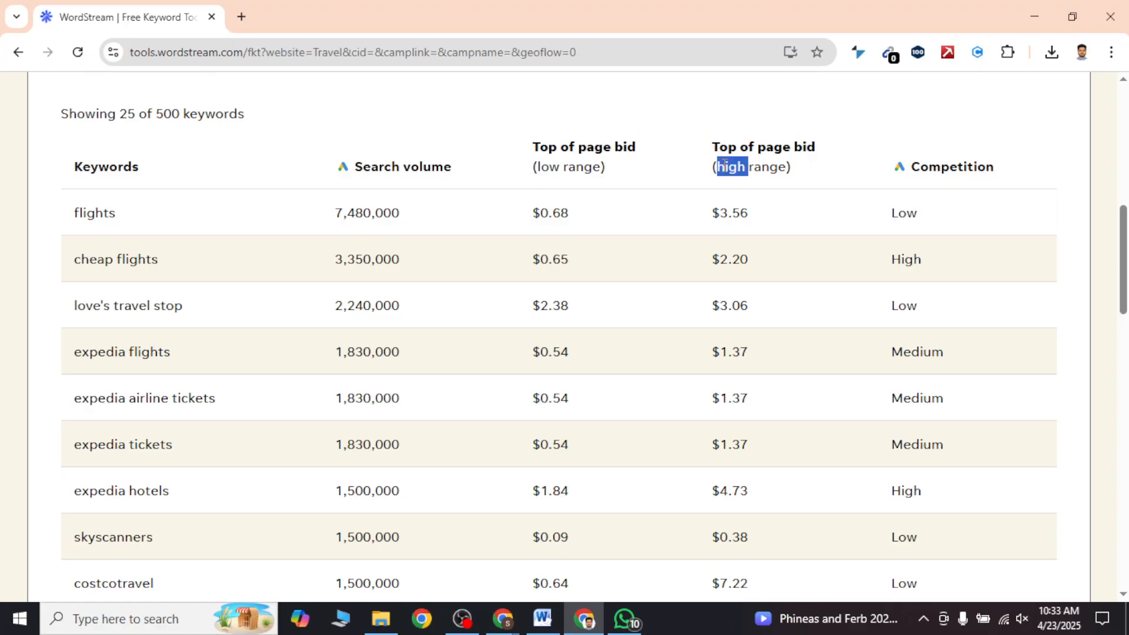
triple_click(723, 166)
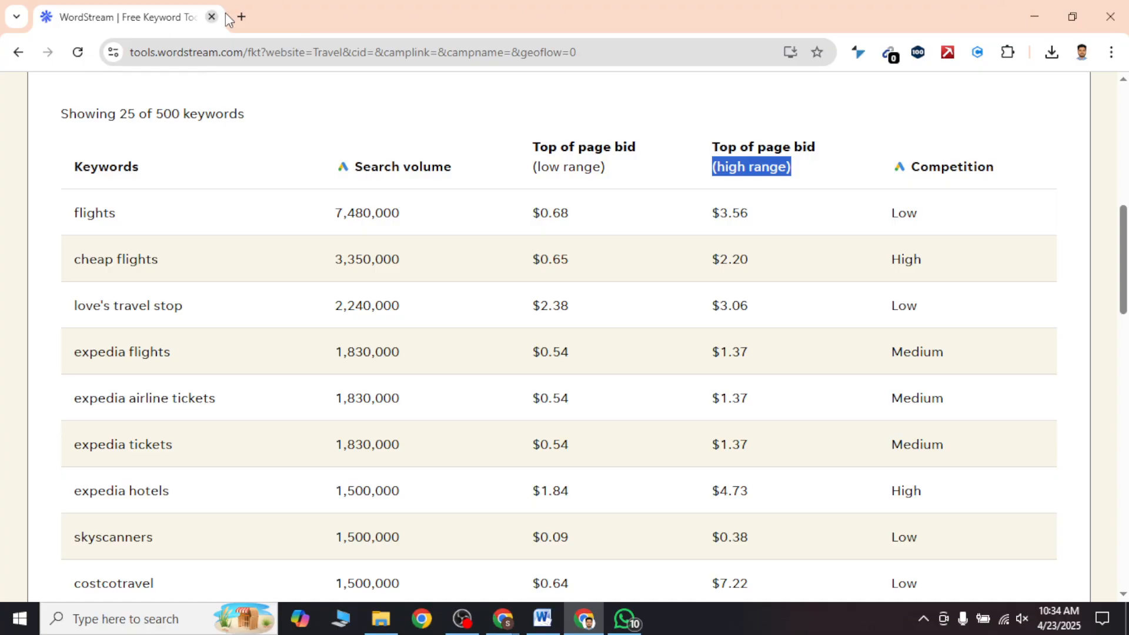
Step: Search Google for hostinger in a new tab and open the sponsored Hostinger result before going back to the results page
left_click(241, 16)
left_click(264, 53)
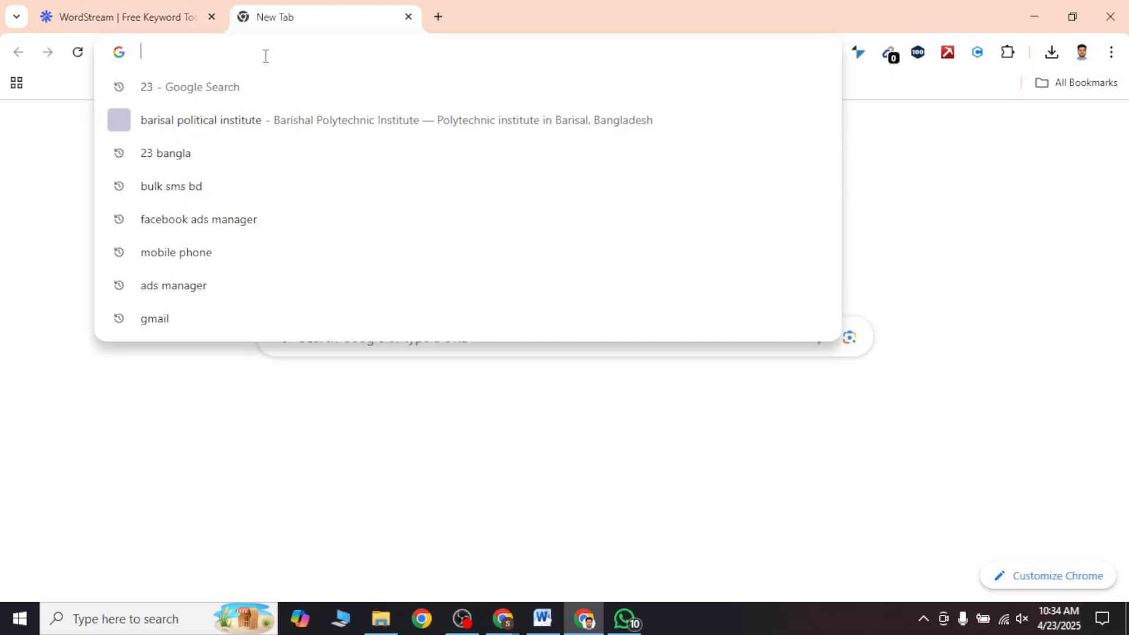
type("hos")
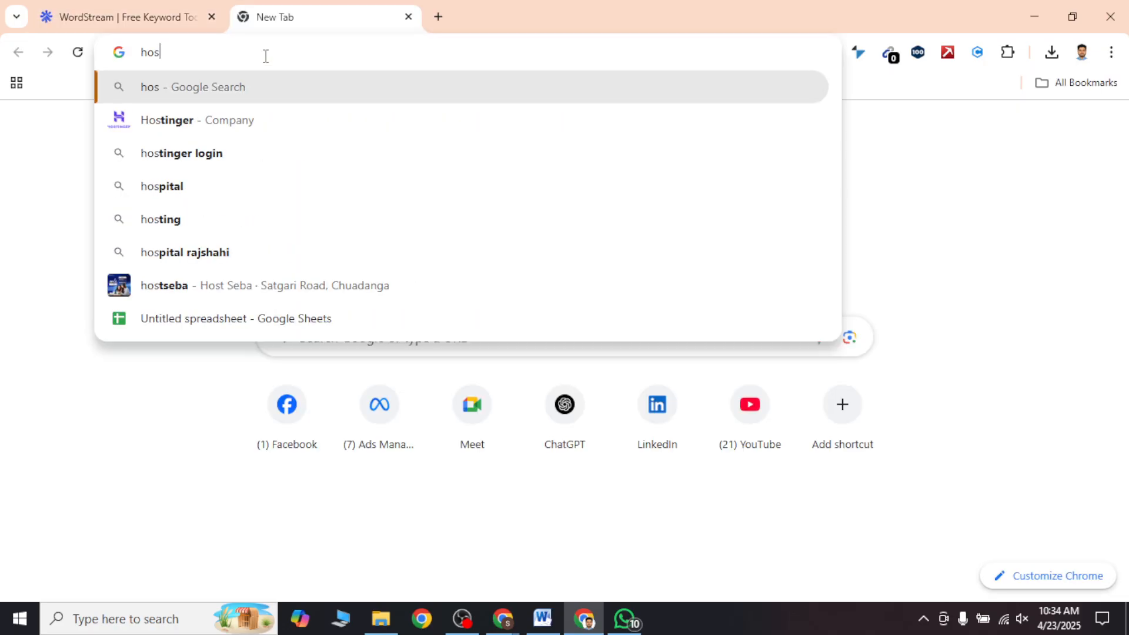
type("ting")
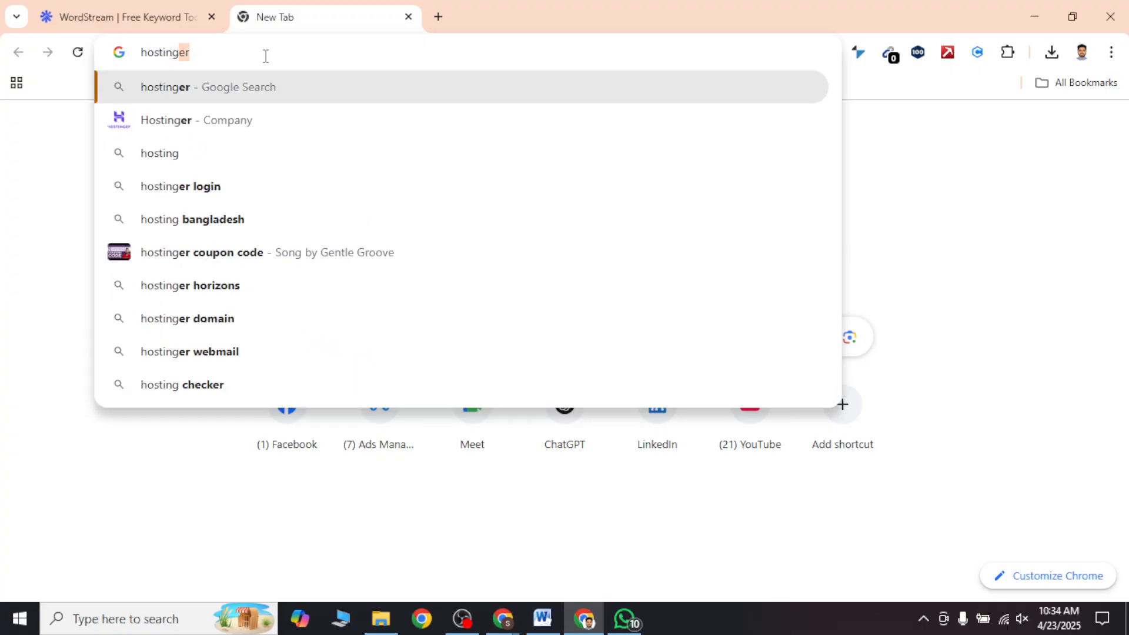
key("Return")
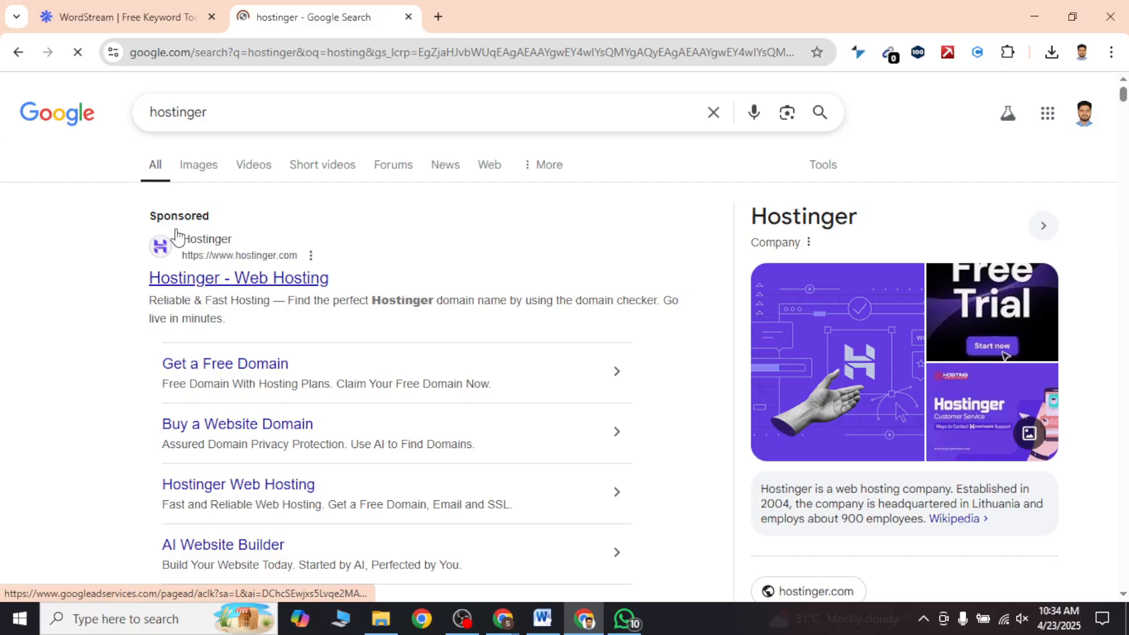
left_click(177, 237)
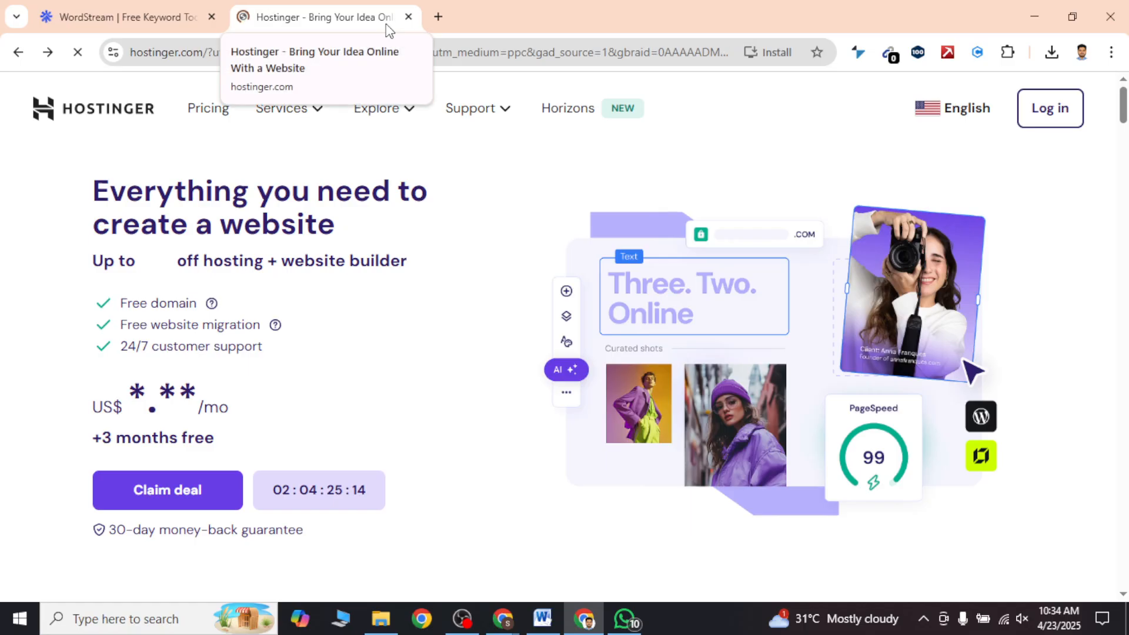
key("alt+Left")
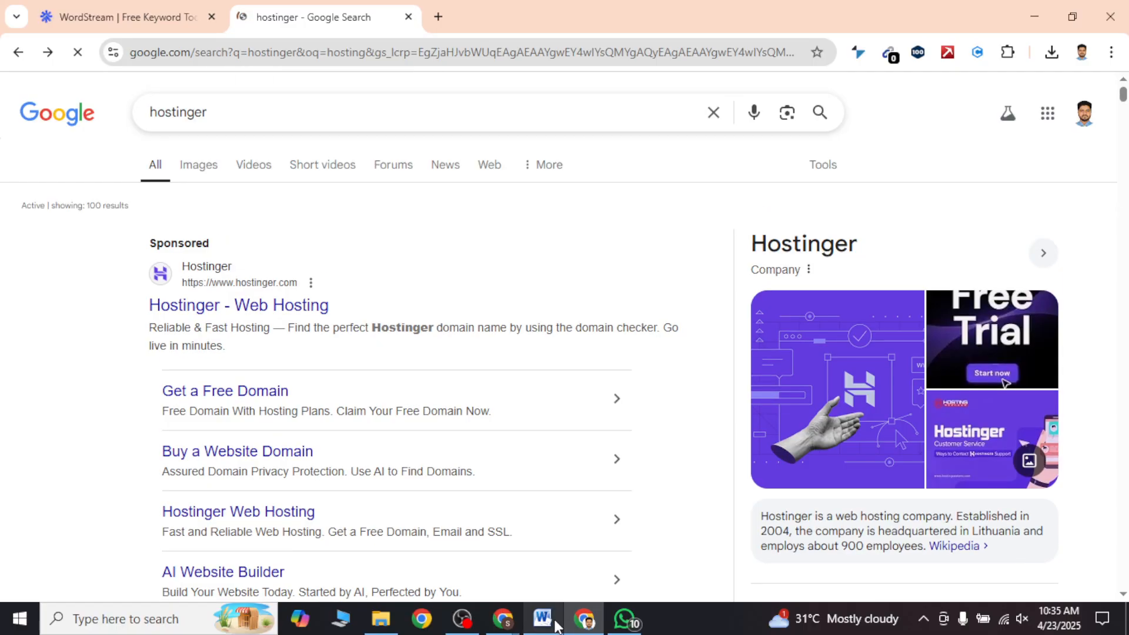
Step: Switch back to the WordStream Travel results and examine the high range Top of page bid for the flights keyword
left_click(552, 622)
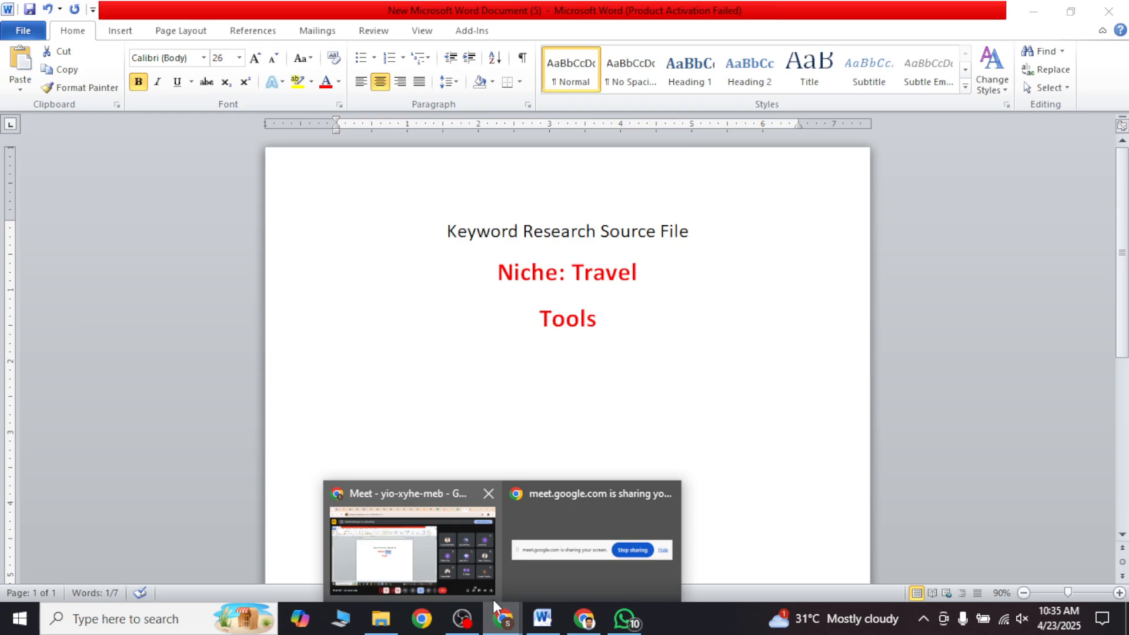
left_click(571, 624)
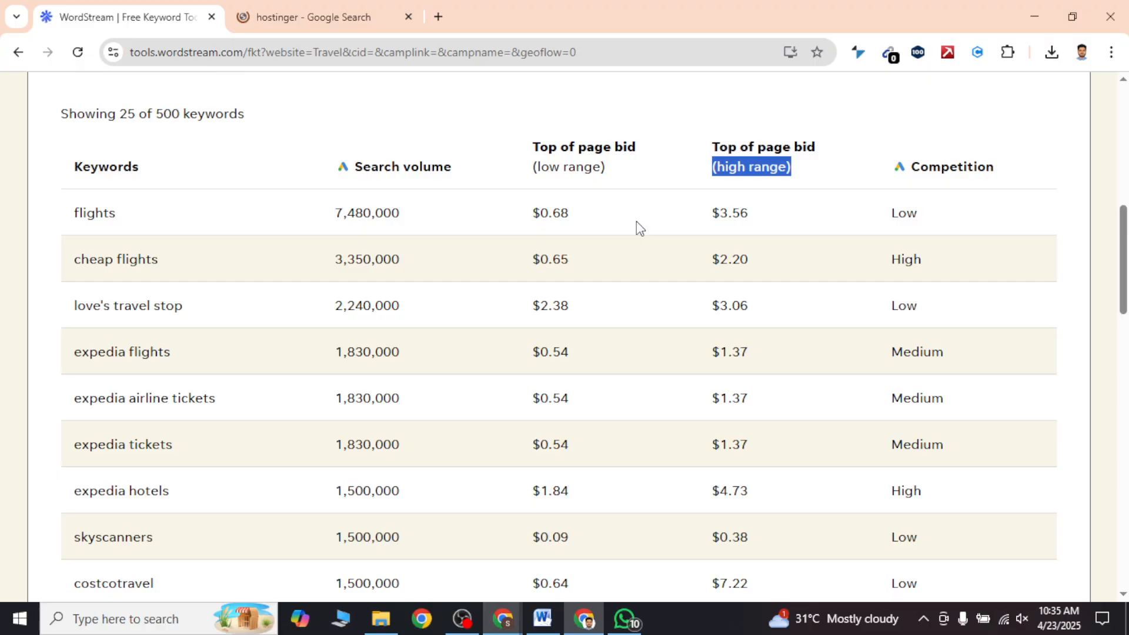
double_click(724, 214)
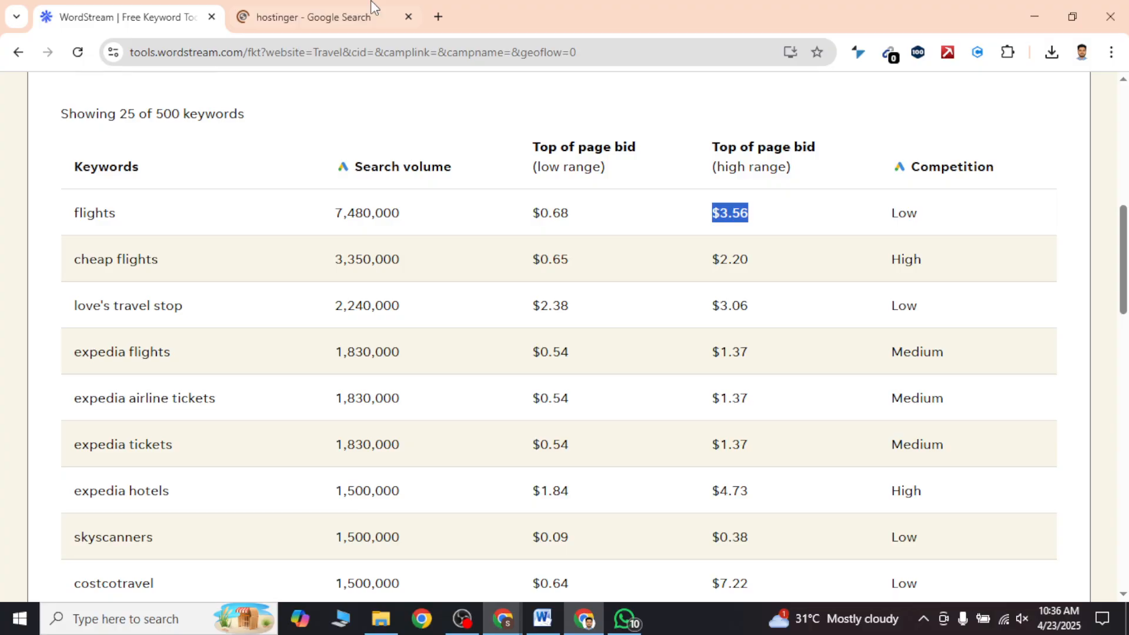
left_click_drag(281, 52, 120, 53)
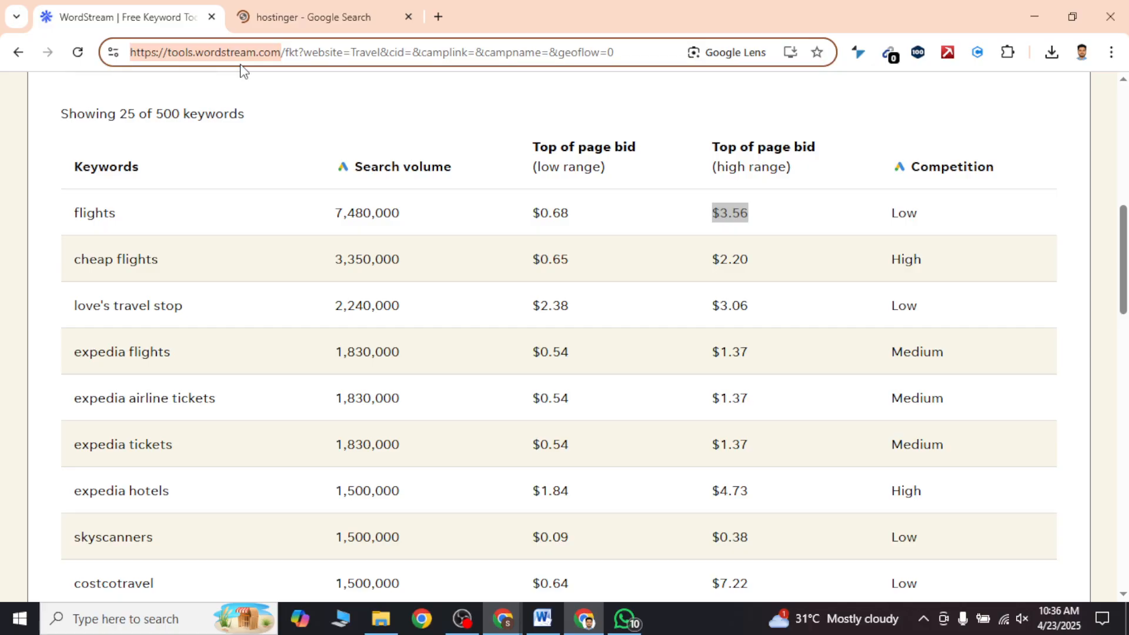
key("alt+Tab")
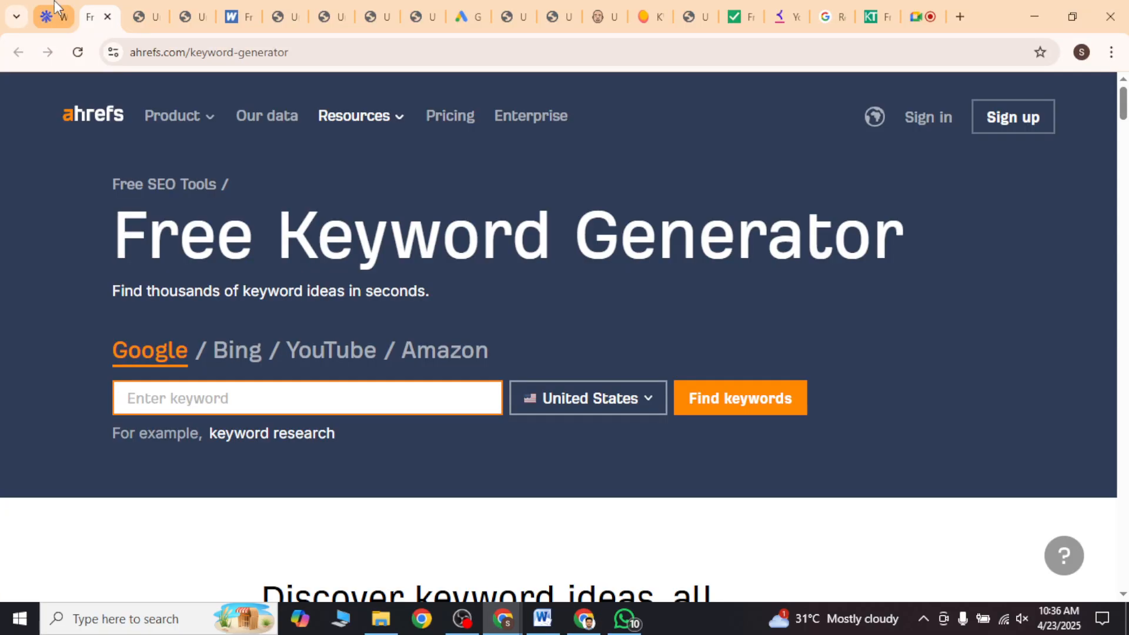
left_click(54, 7)
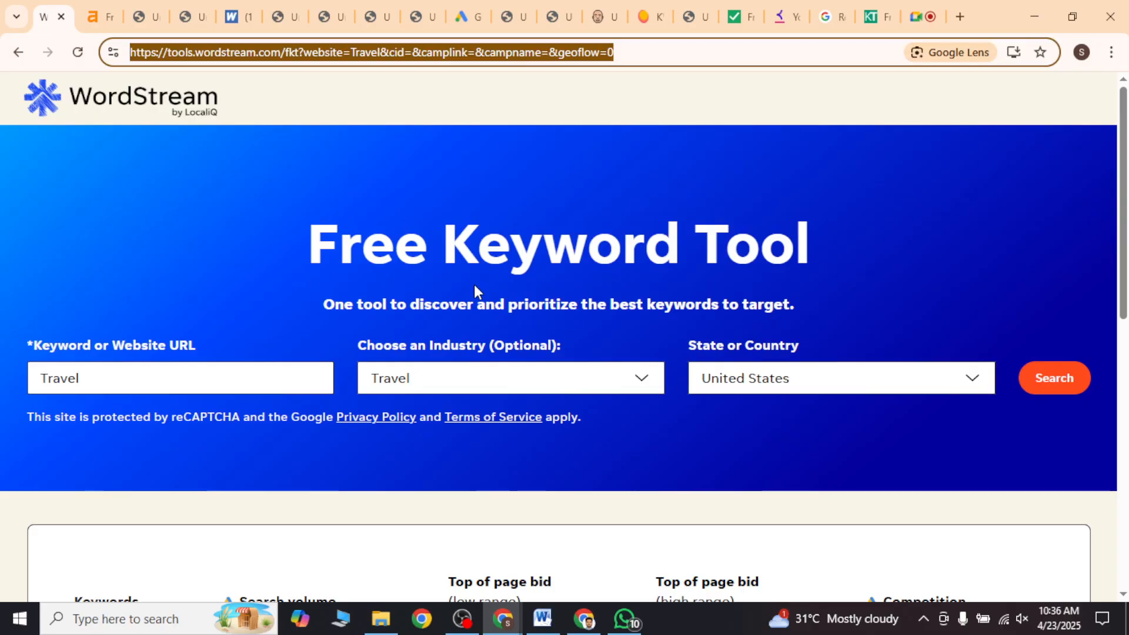
left_click(583, 619)
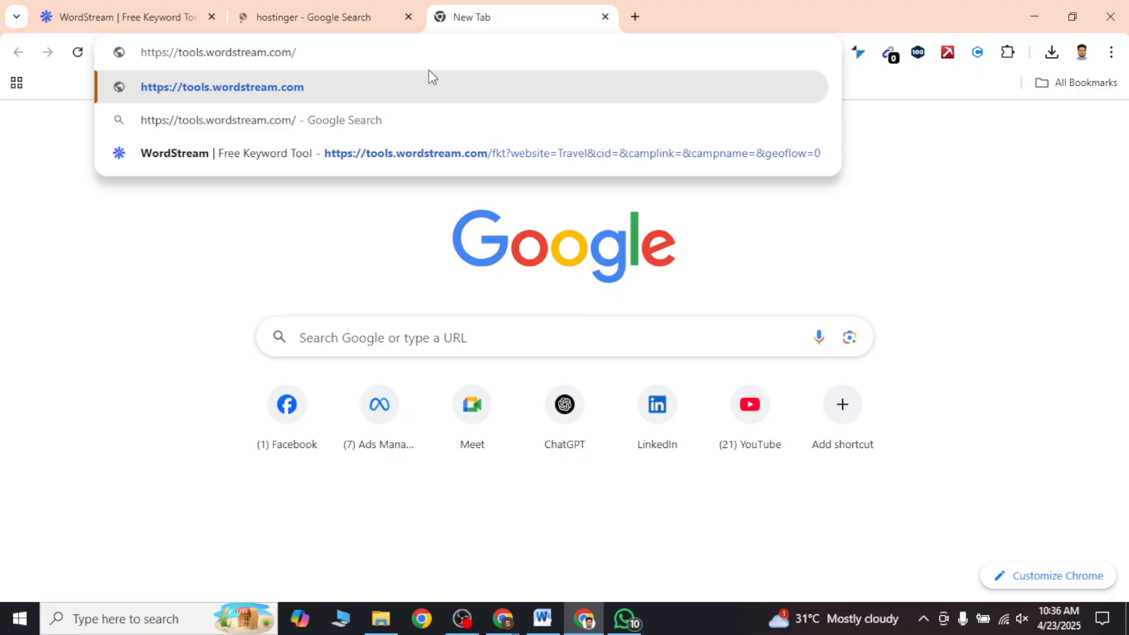
type("keyword research")
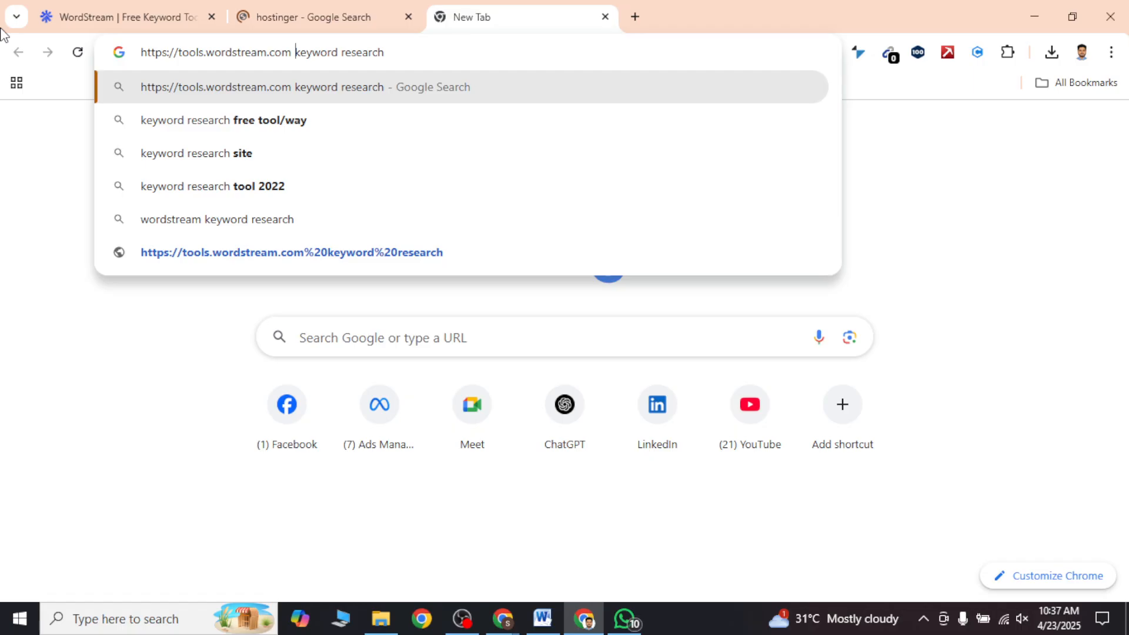
double_click(160, 54)
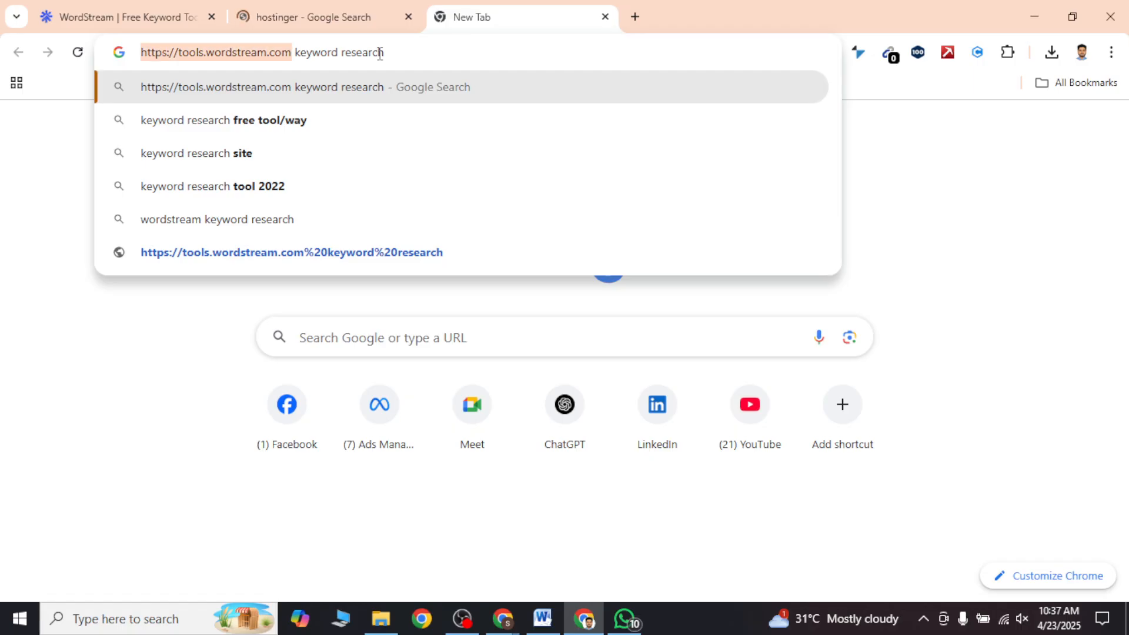
left_click_drag(379, 54, 306, 68)
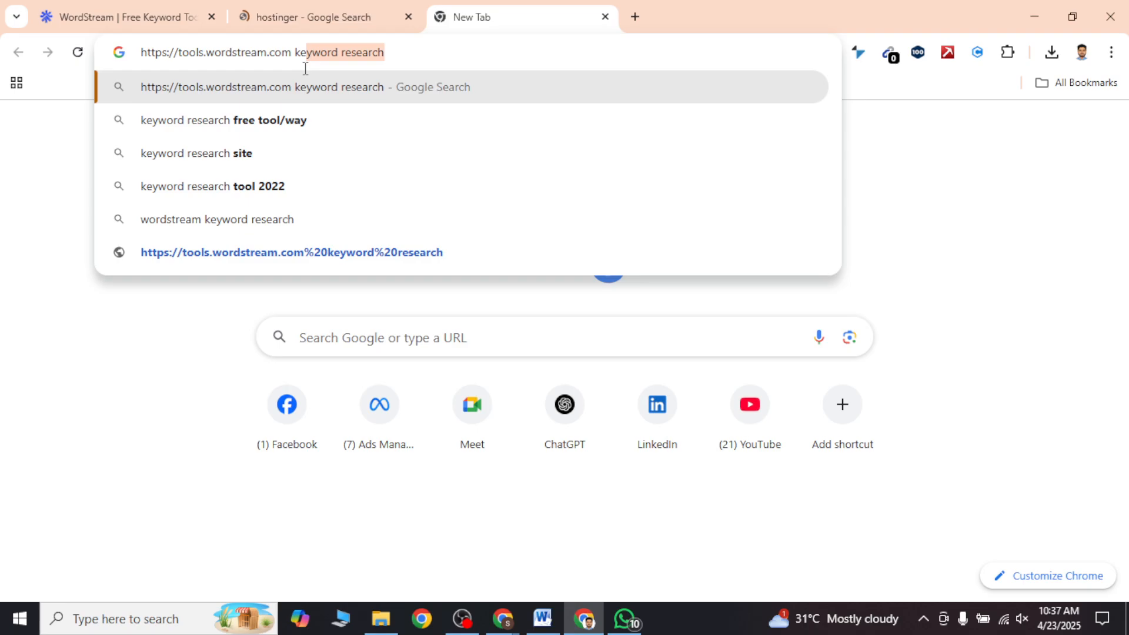
key("Return")
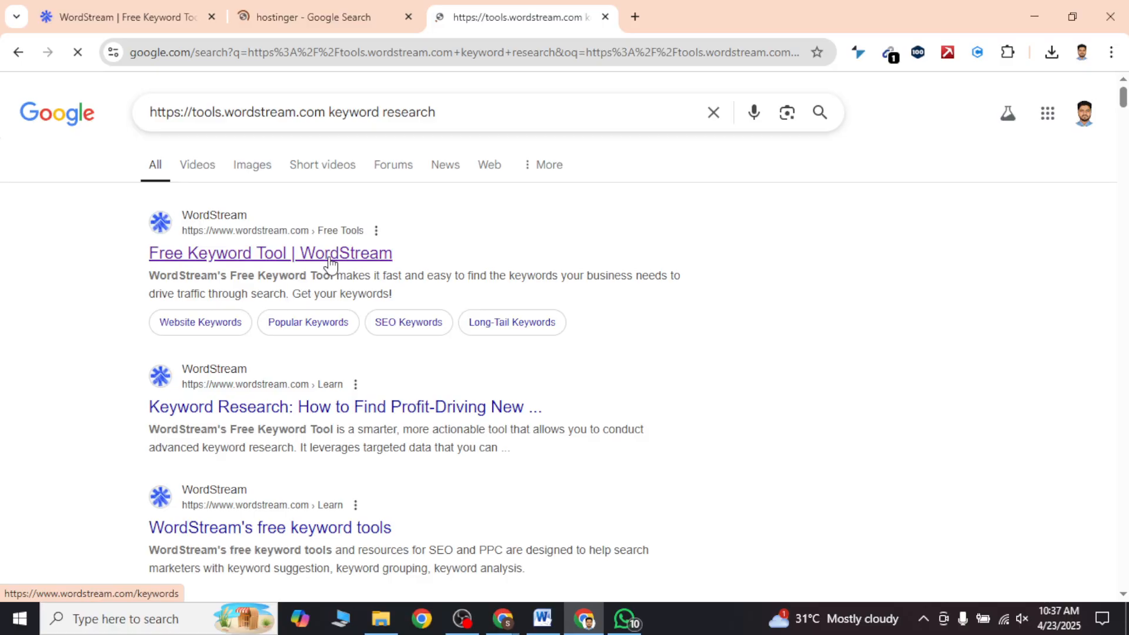
left_click(304, 53)
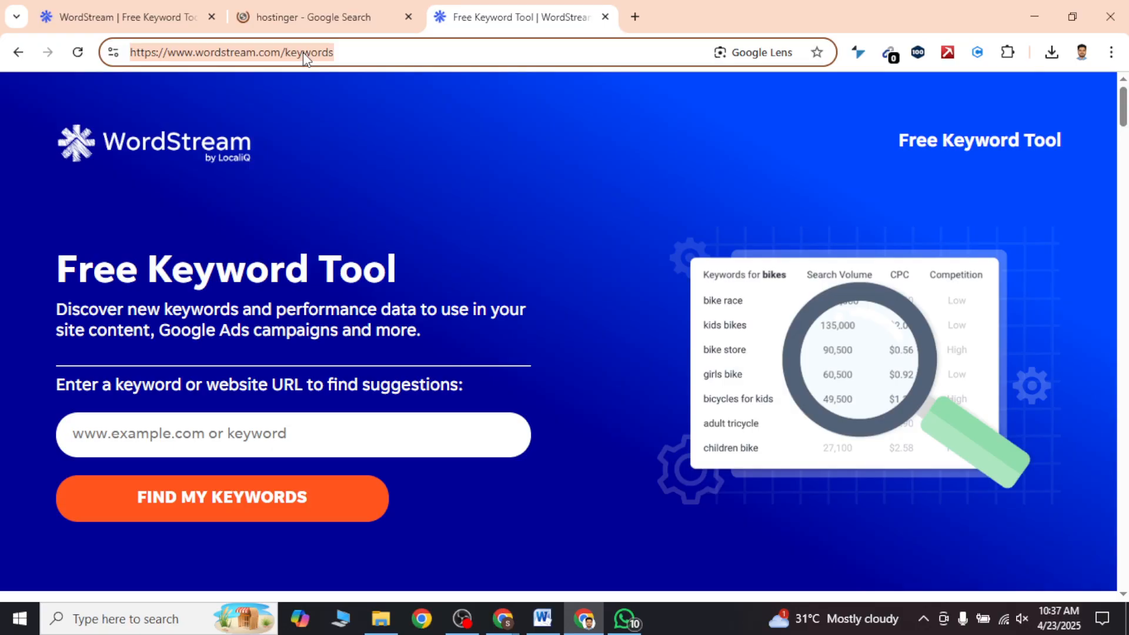
left_click(532, 627)
left_click(713, 351)
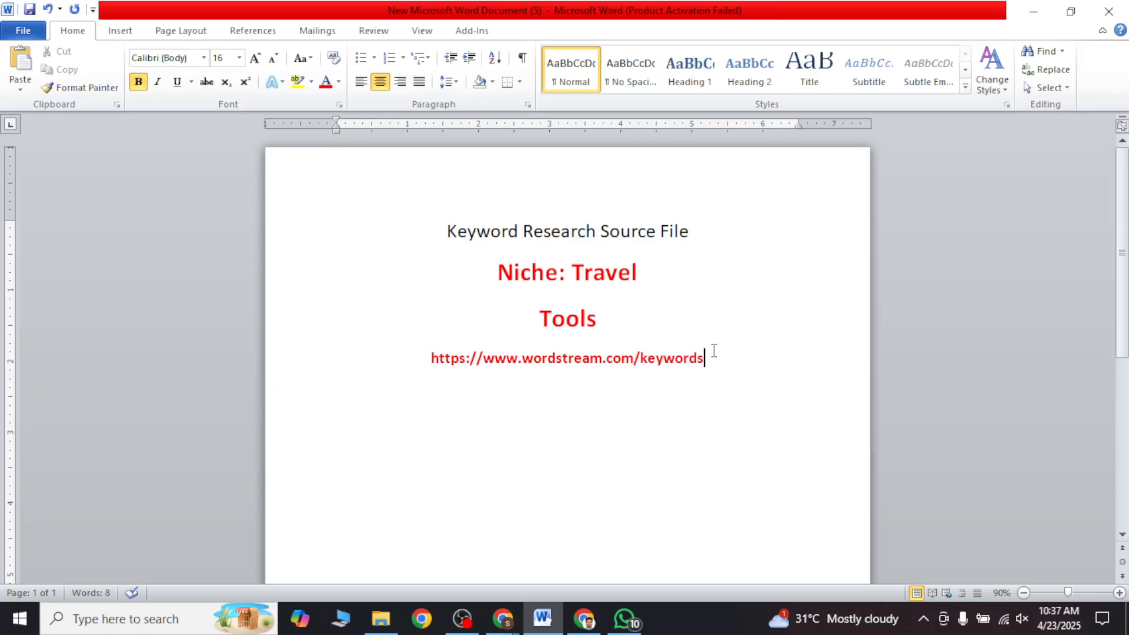
left_click(433, 364)
type("01.")
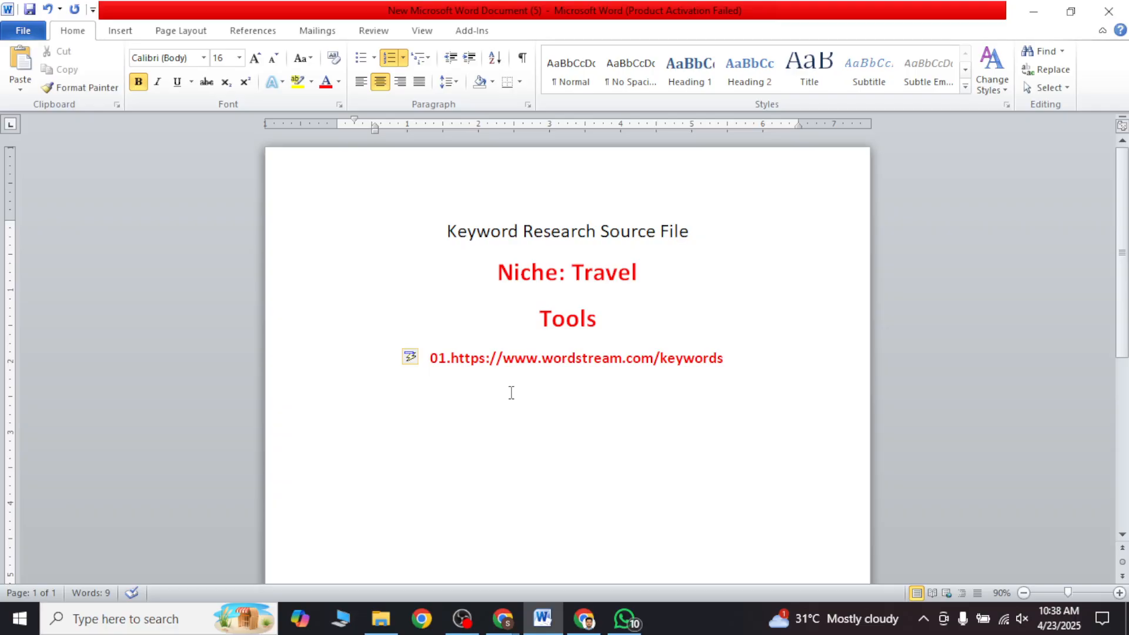
Step: Start an unnumbered line below the WordStream link reading Keywords → Search Volume →
key("Return")
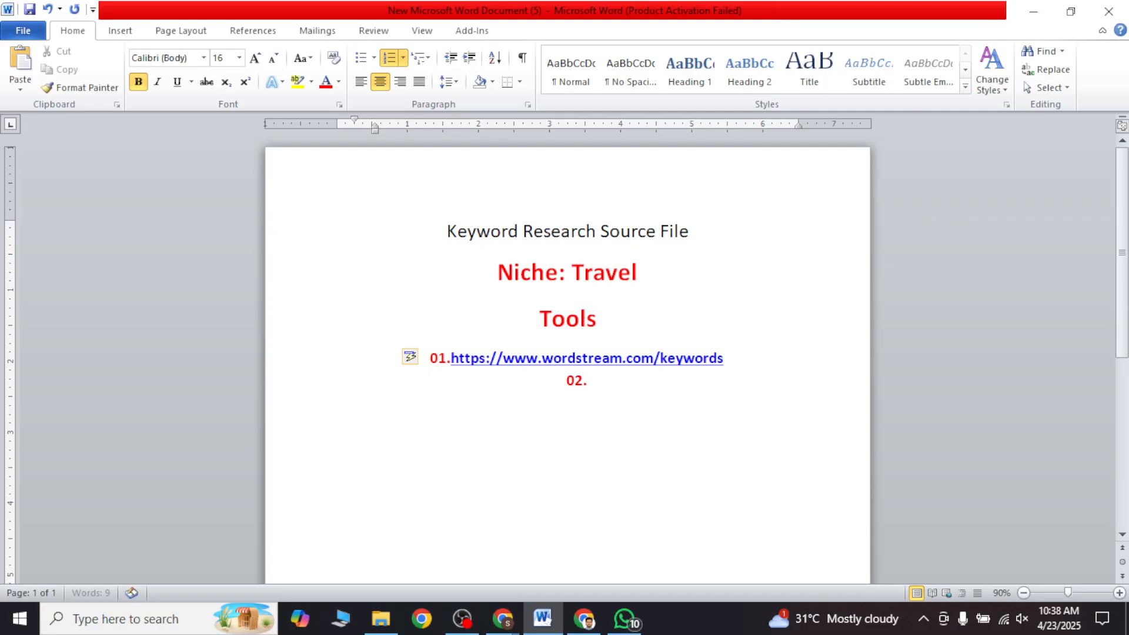
type("Keywords ->")
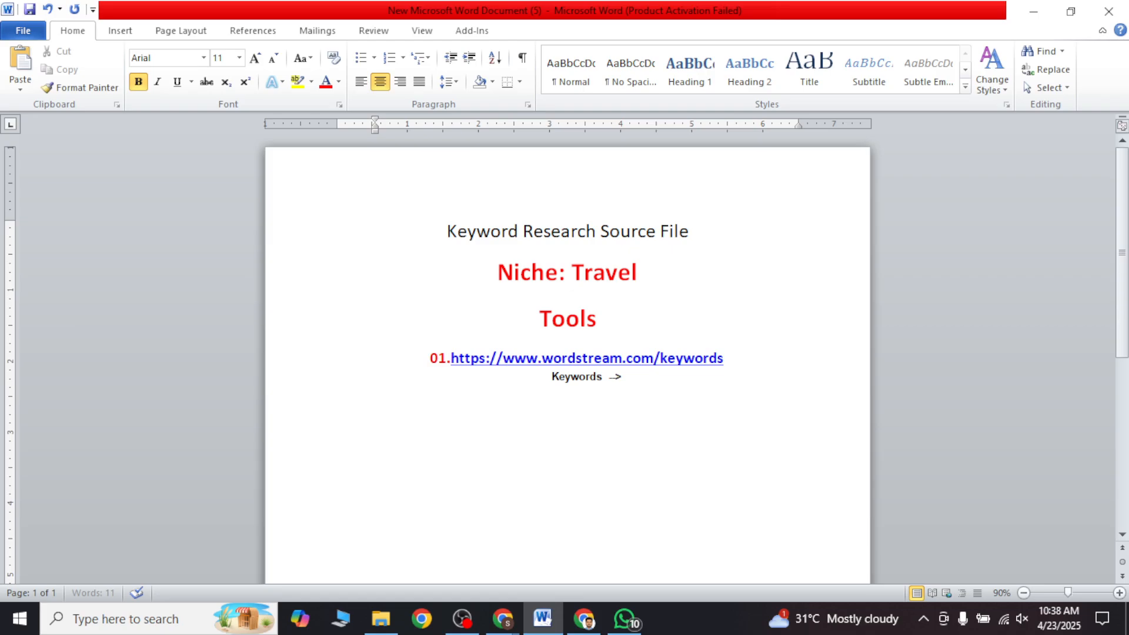
key("BackSpace")
key("BackSpace")
key("BackSpace")
type("-> Search V")
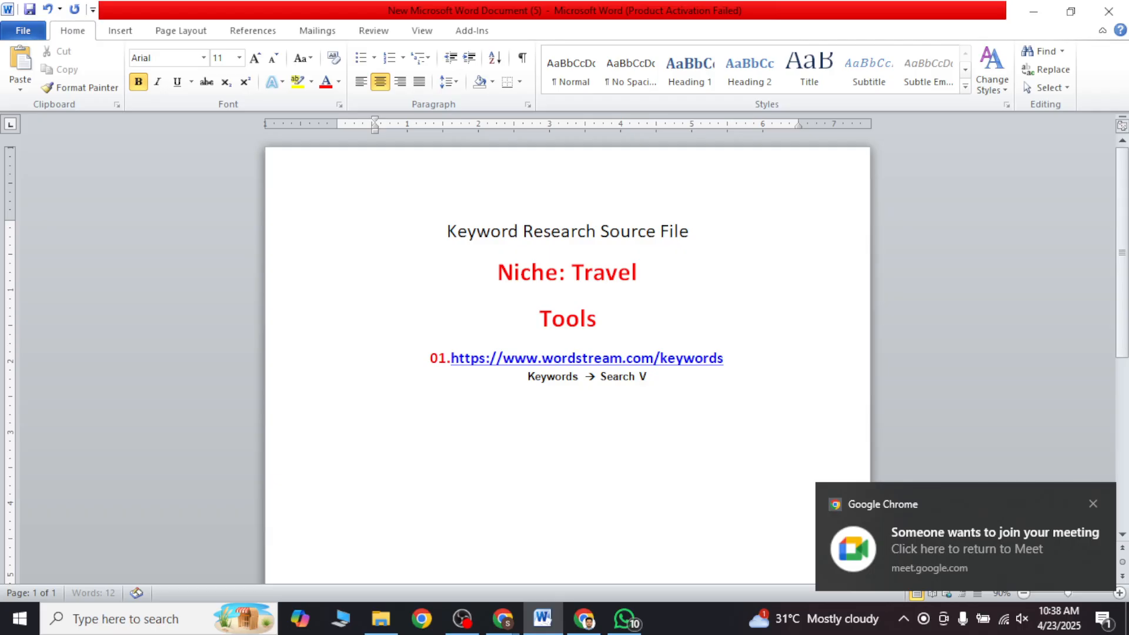
type("olume -")
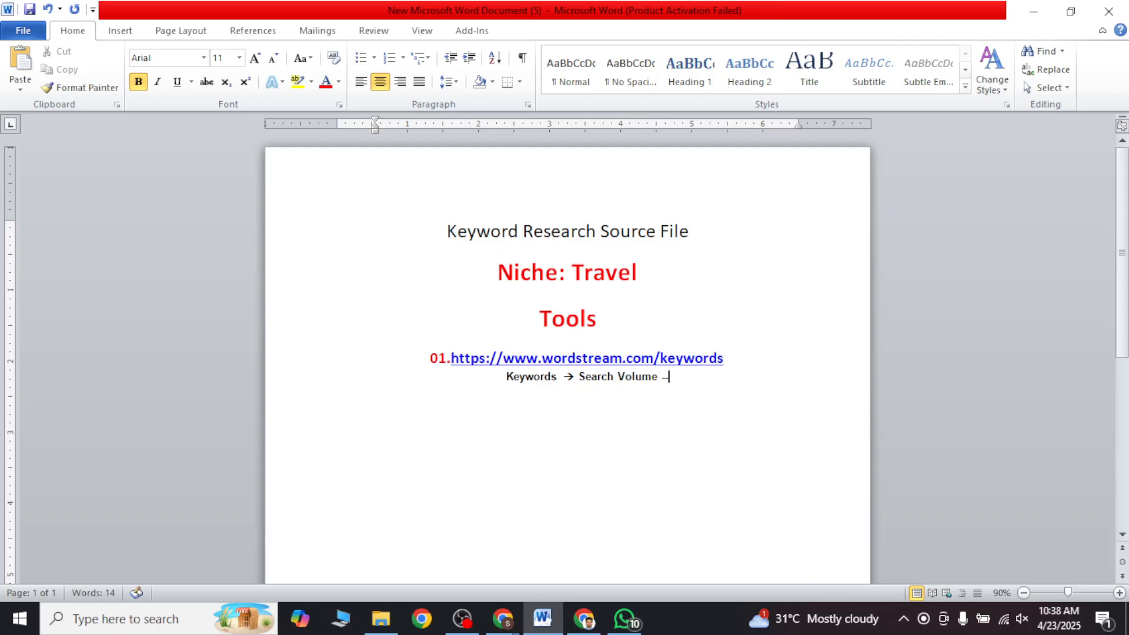
type(">")
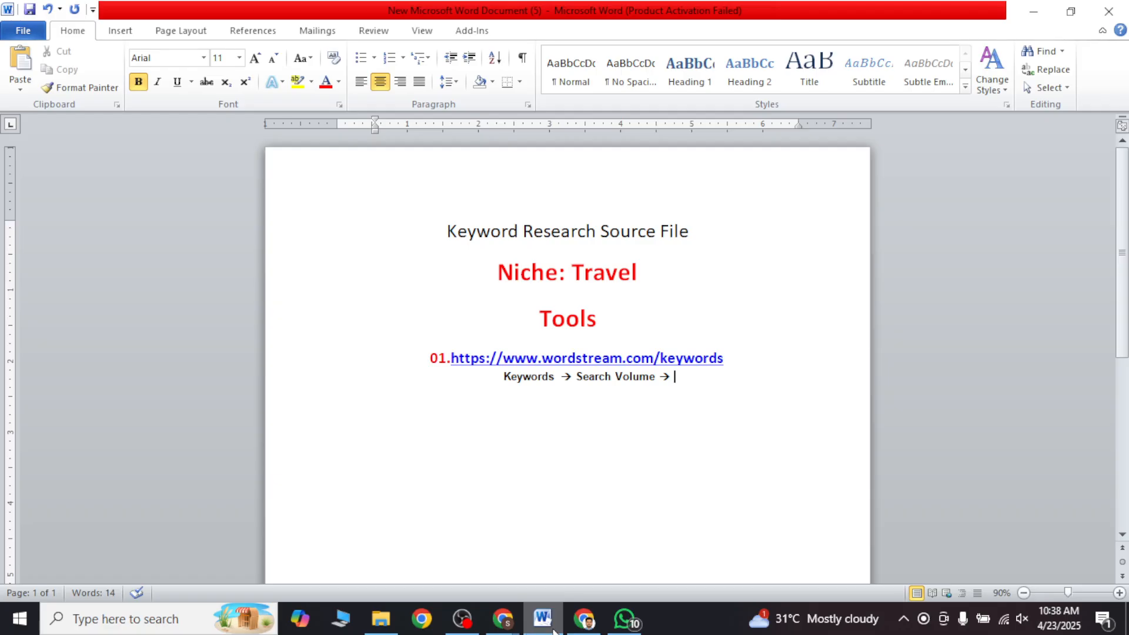
Step: Complete the line below the link with Cpc(Top Bid-Low Bid) → Competition
mouse_move(568, 632)
mouse_move(503, 632)
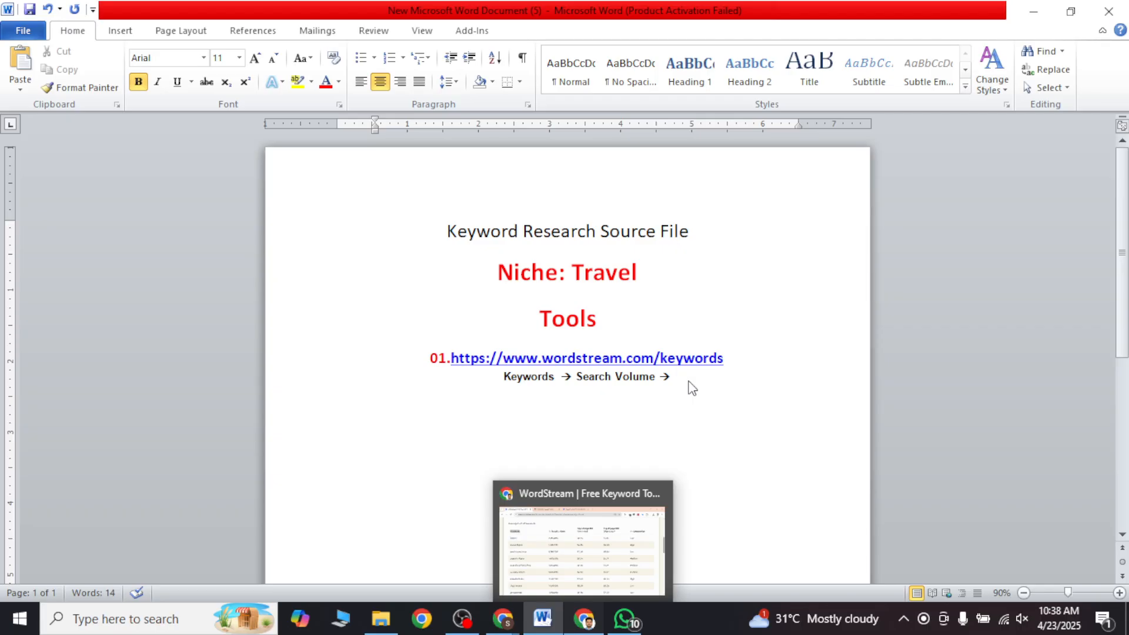
type("Cpc")
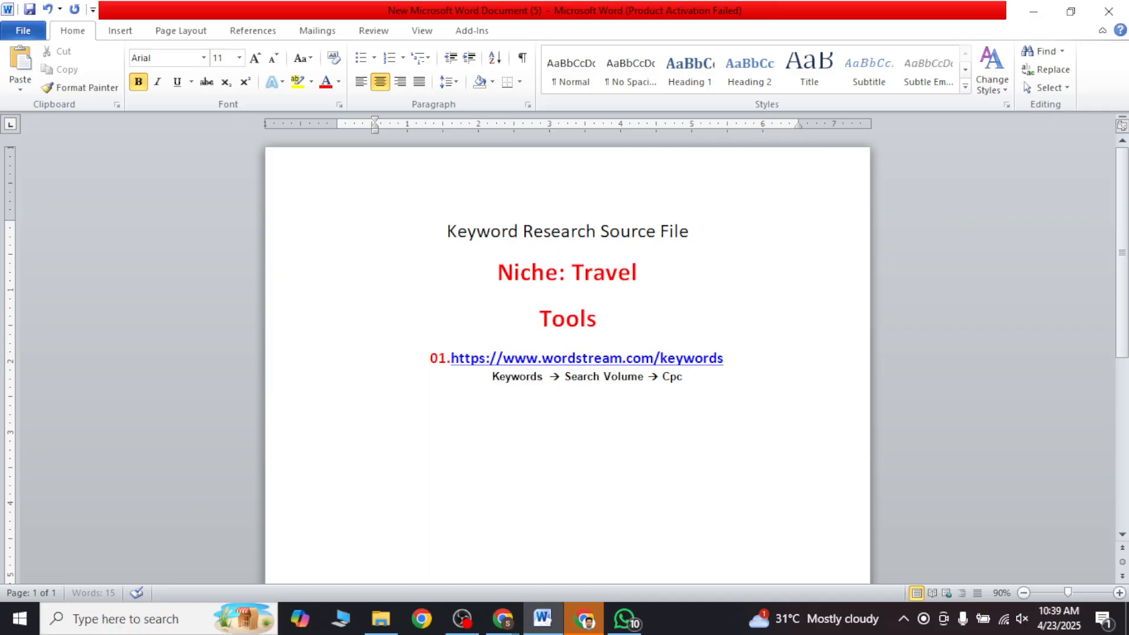
type("(")
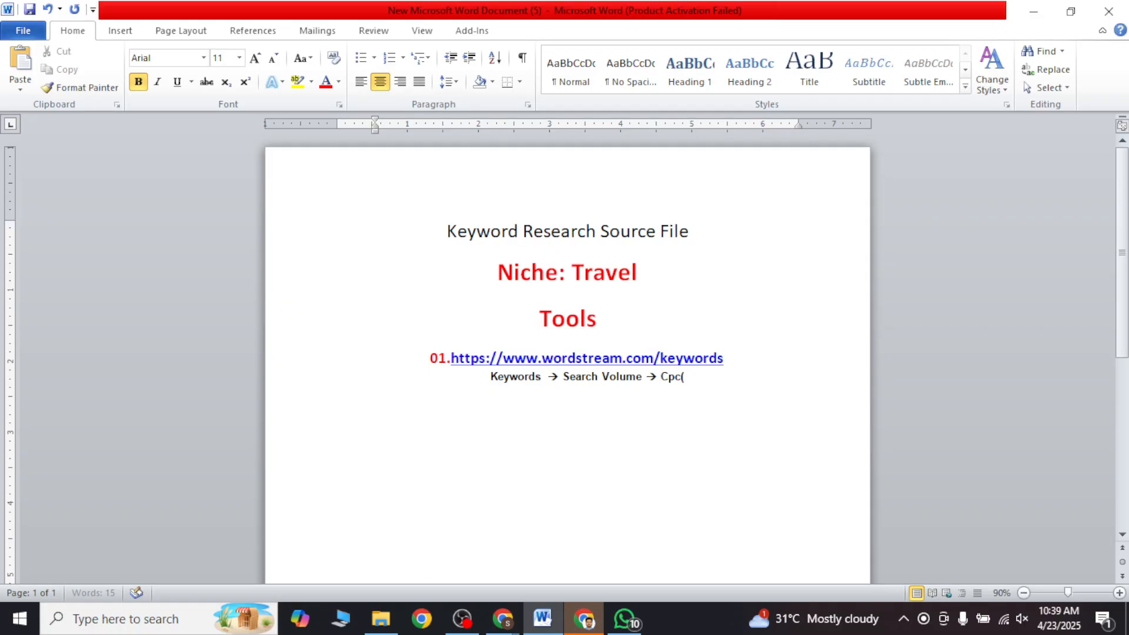
type("Top")
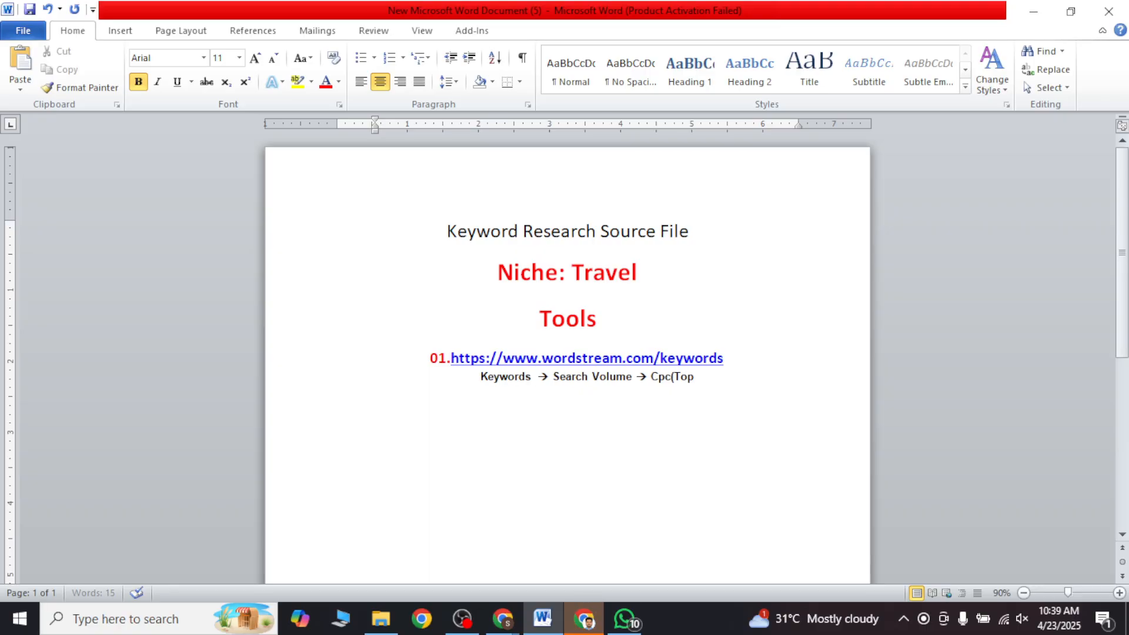
type(" Bid")
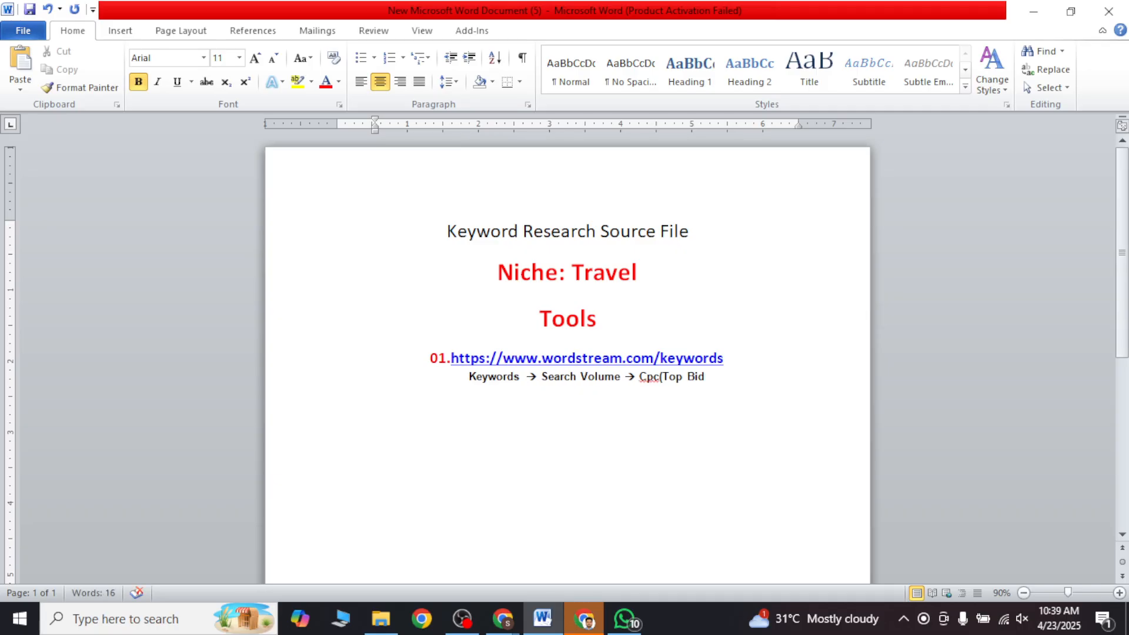
type("-Low Bid")
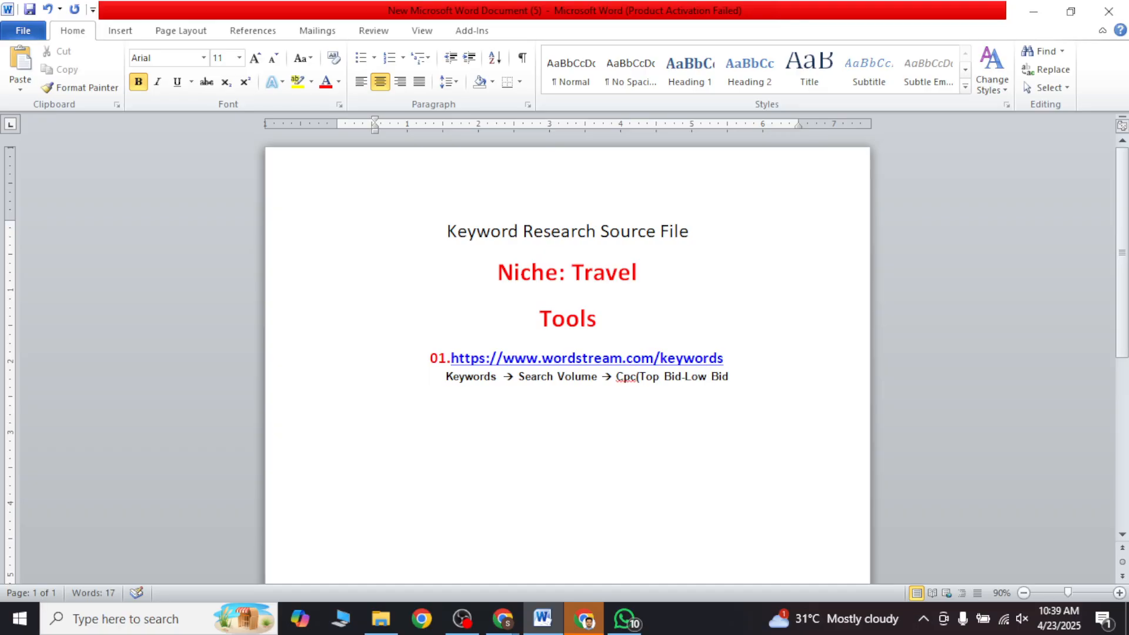
type(") -")
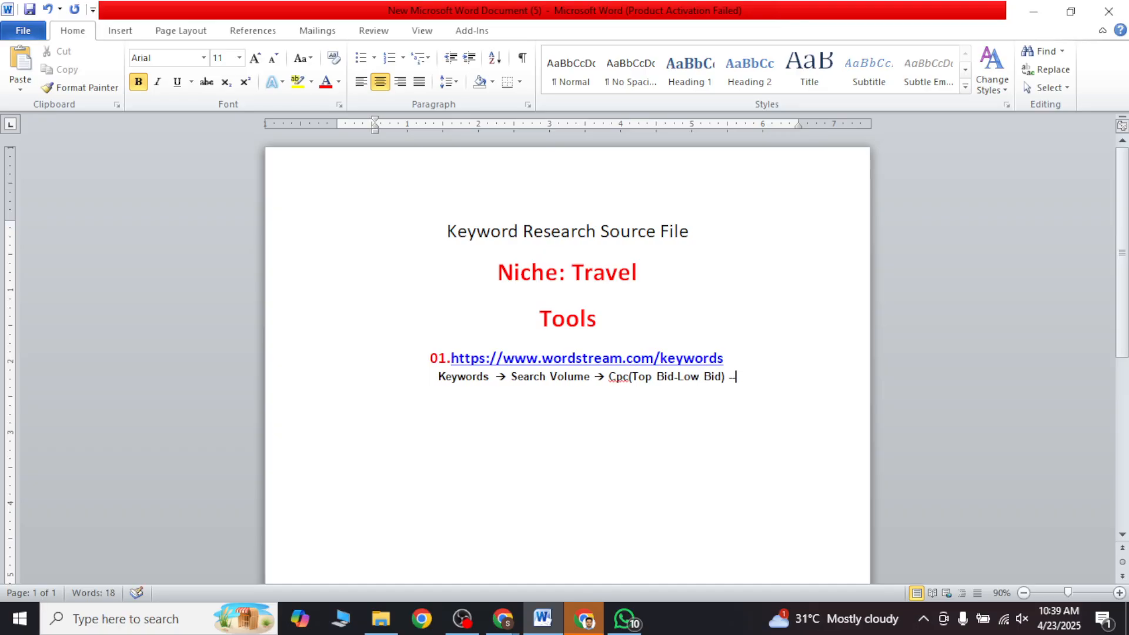
type(">")
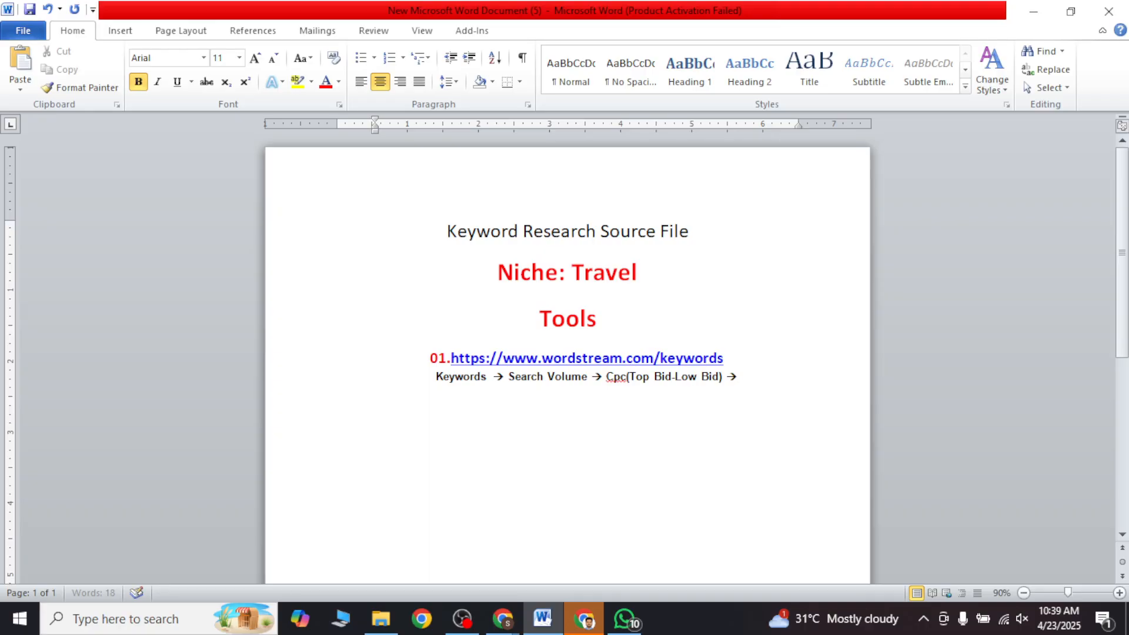
type("Competition")
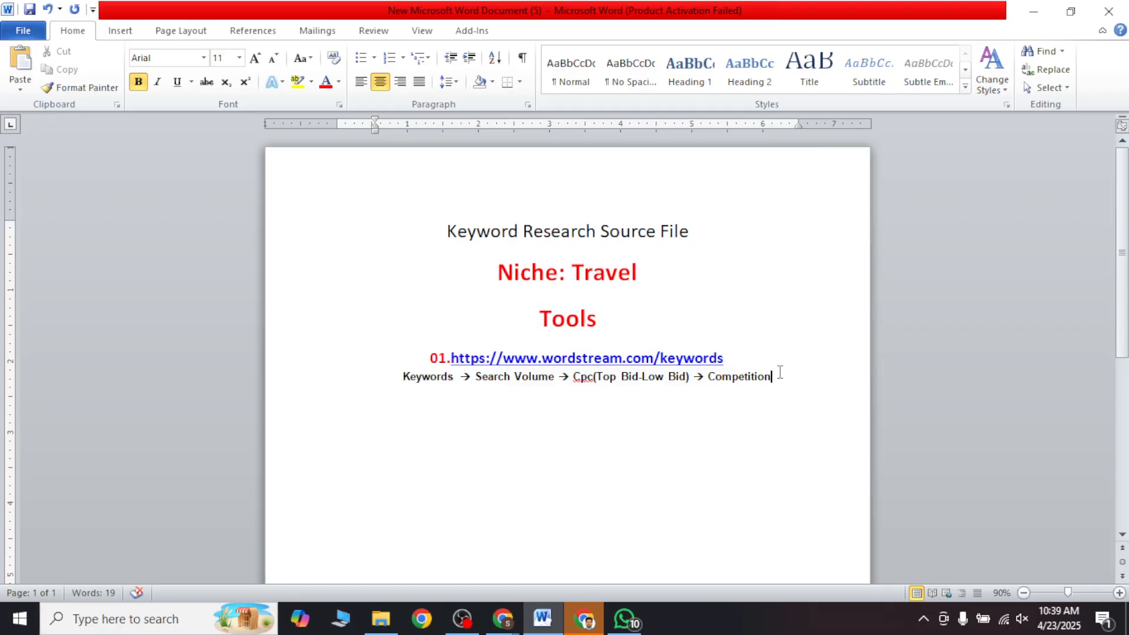
Step: Review the noted link and metrics line, and look through the WordStream keyword results for Travel
left_click_drag(778, 375, 451, 358)
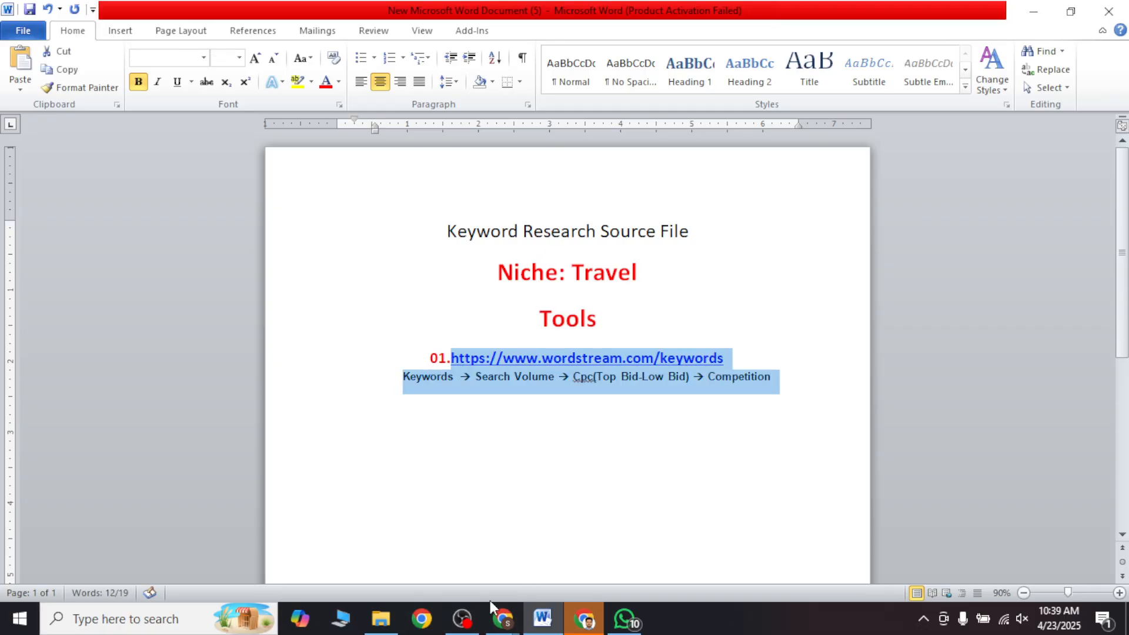
left_click(584, 620)
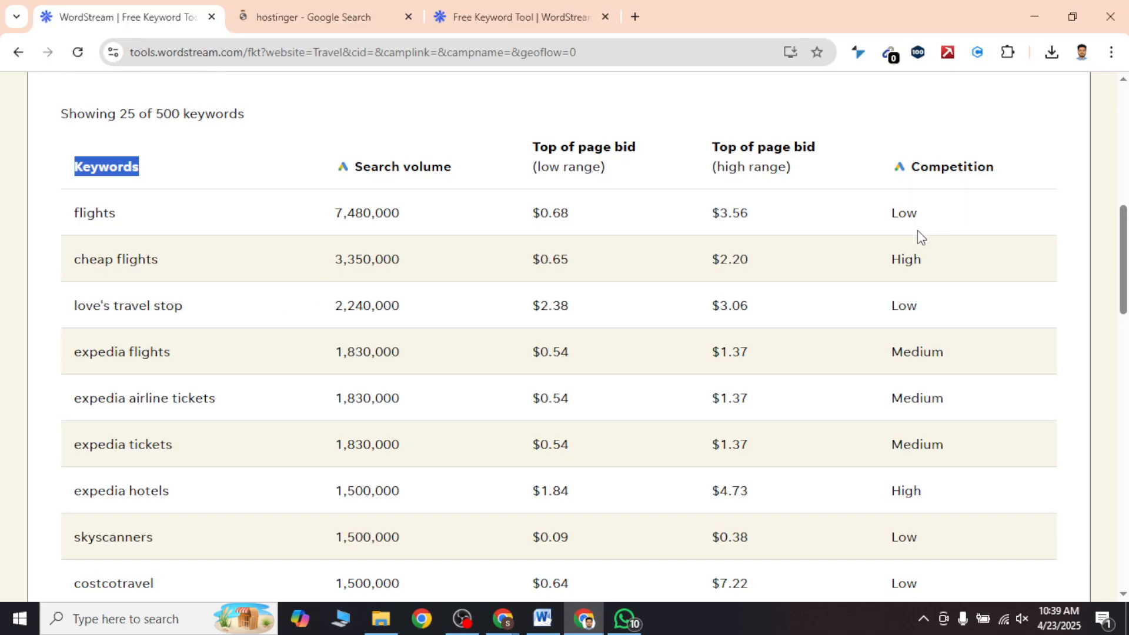
left_click(3, 458)
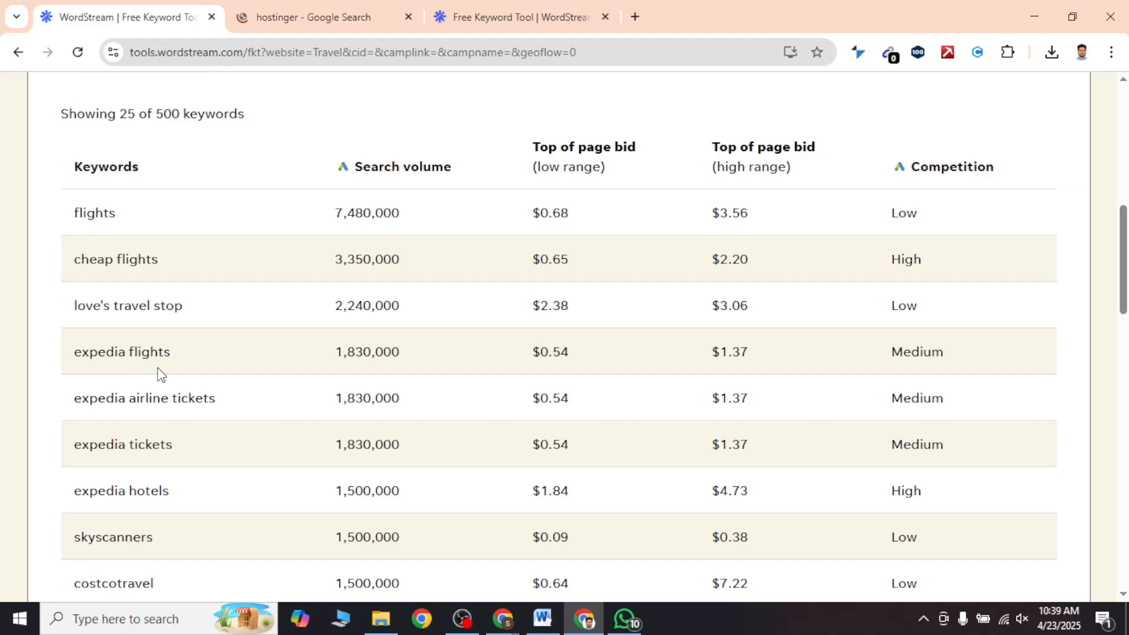
scroll(178, 400, "down", 7)
scroll(168, 363, "up", 10)
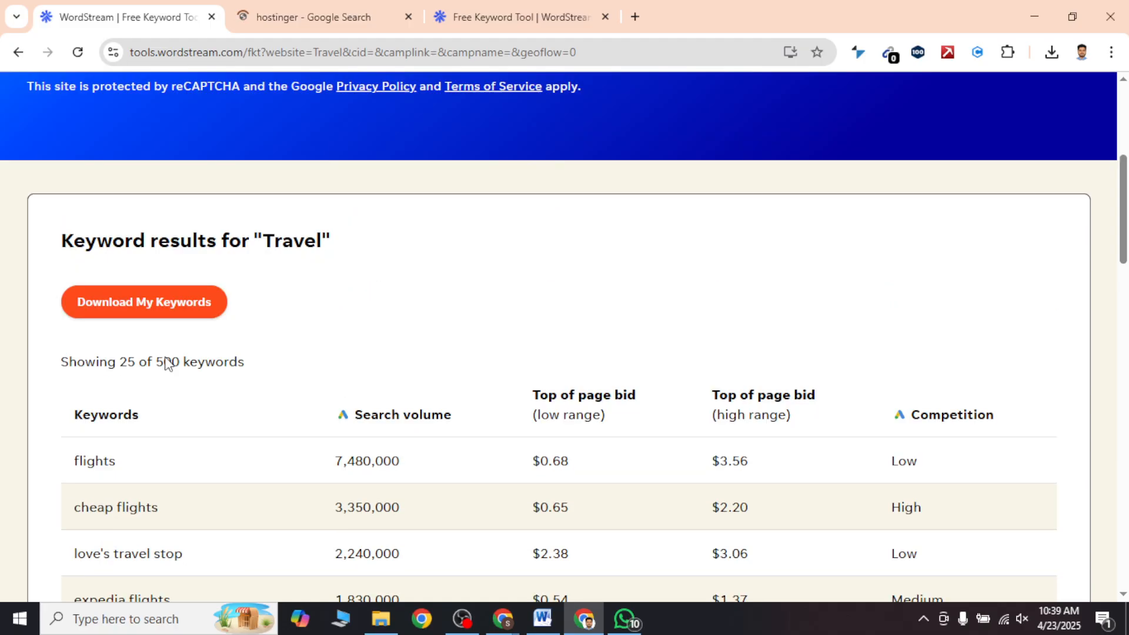
triple_click(285, 243)
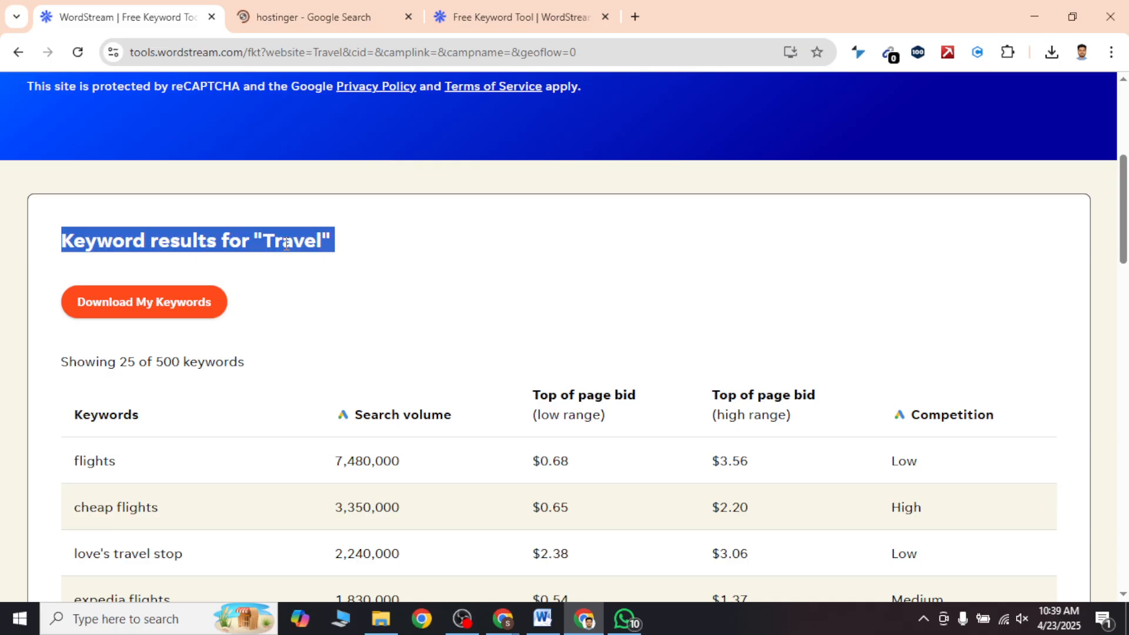
scroll(278, 270, "down", 7)
scroll(99, 453, "down", 1)
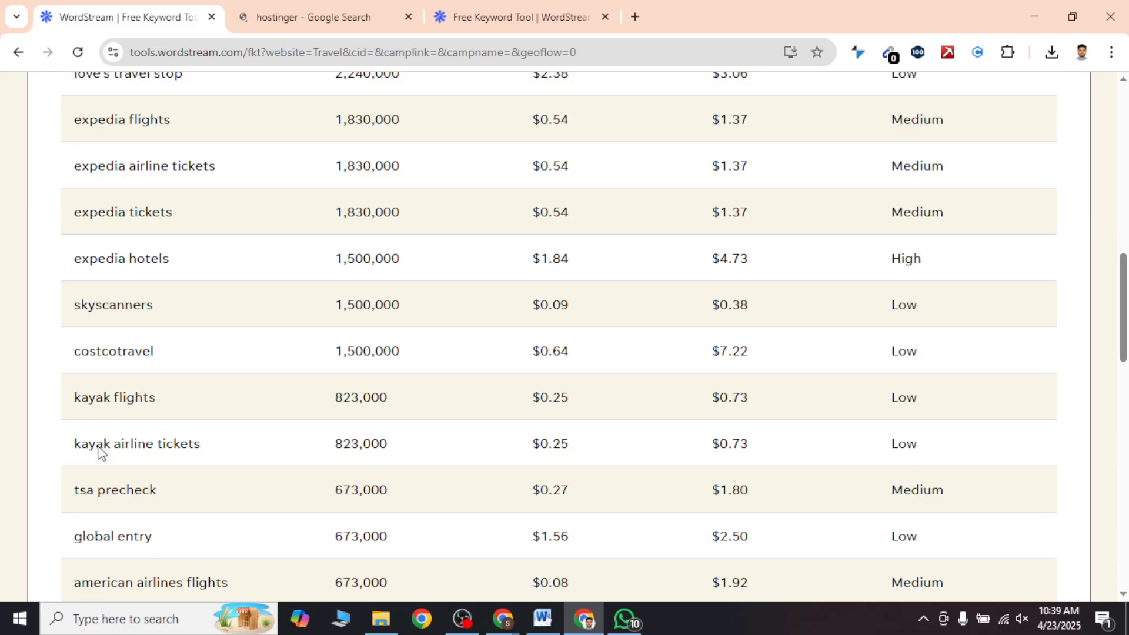
scroll(101, 452, "down", 2)
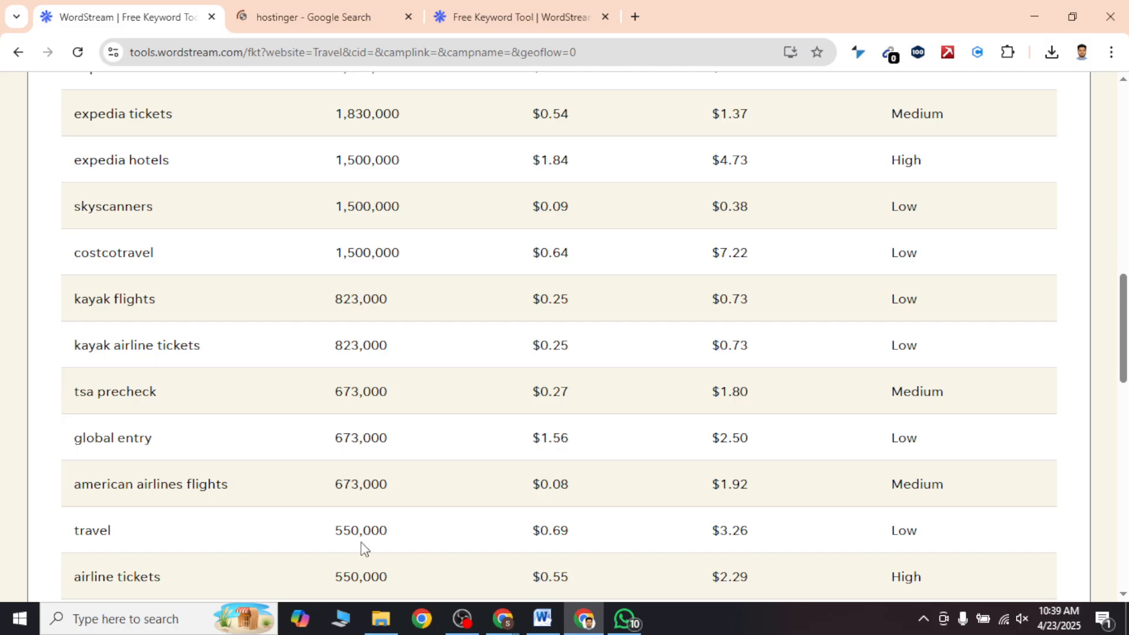
Step: Examine the bid range and competition of the travel keyword, and the first few suggestions in the WordStream results
double_click(547, 531)
triple_click(719, 529)
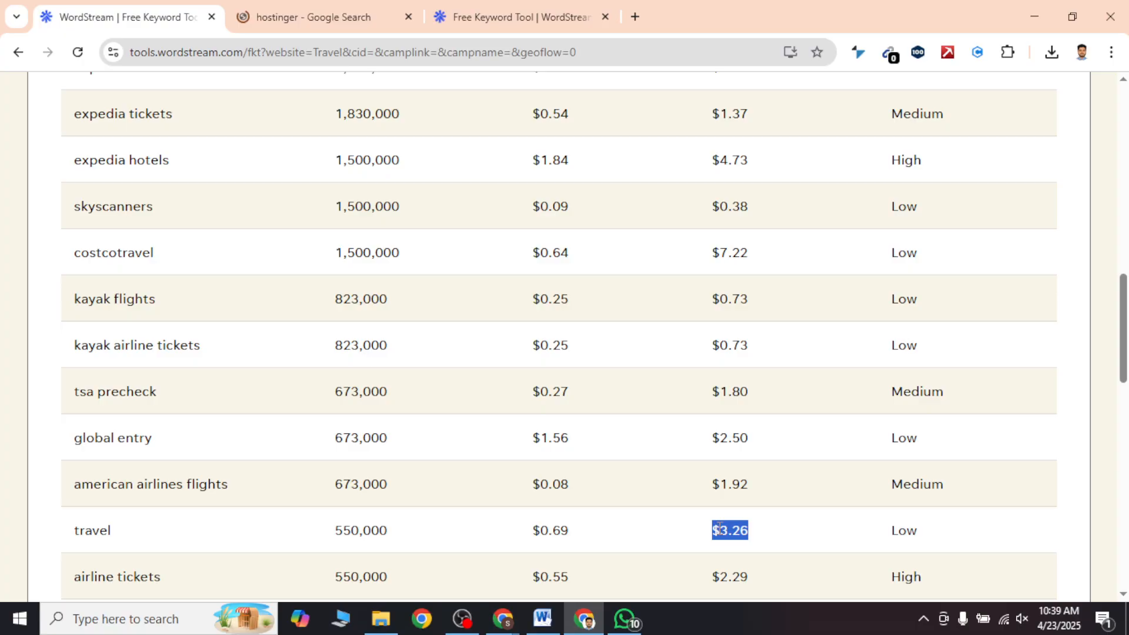
double_click(909, 531)
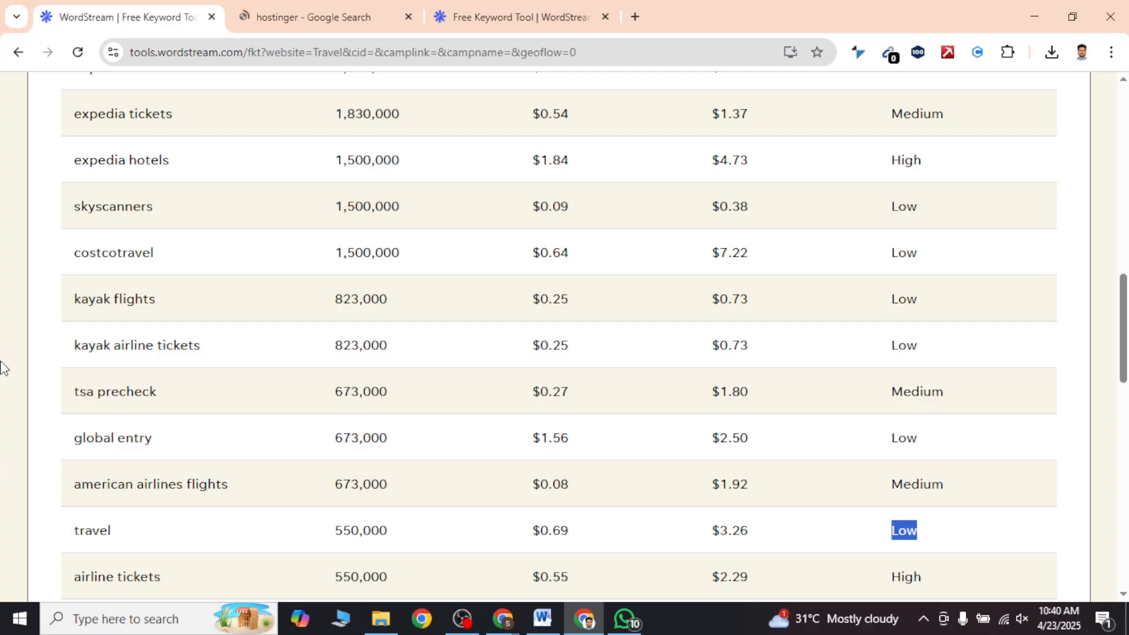
double_click(97, 537)
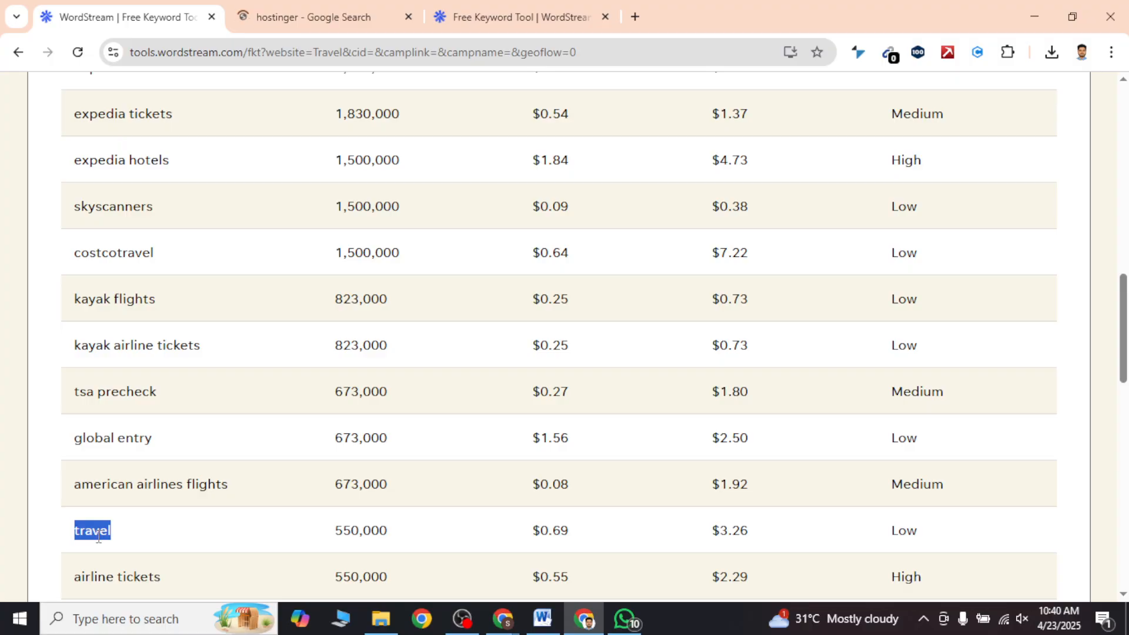
scroll(98, 537, "up", 5)
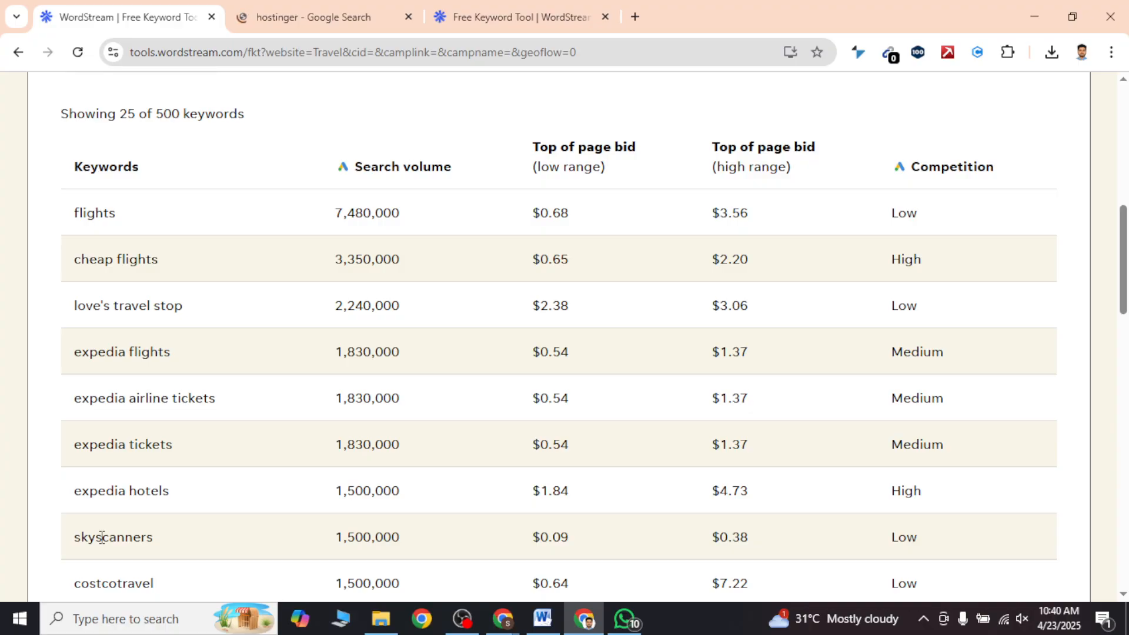
double_click(92, 212)
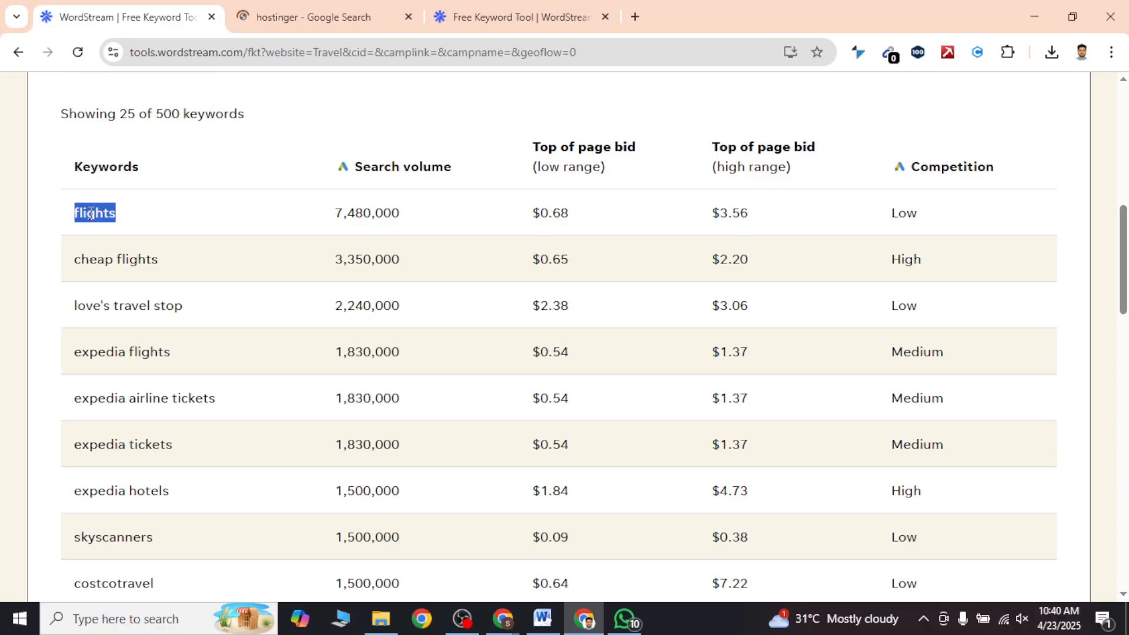
triple_click(119, 248)
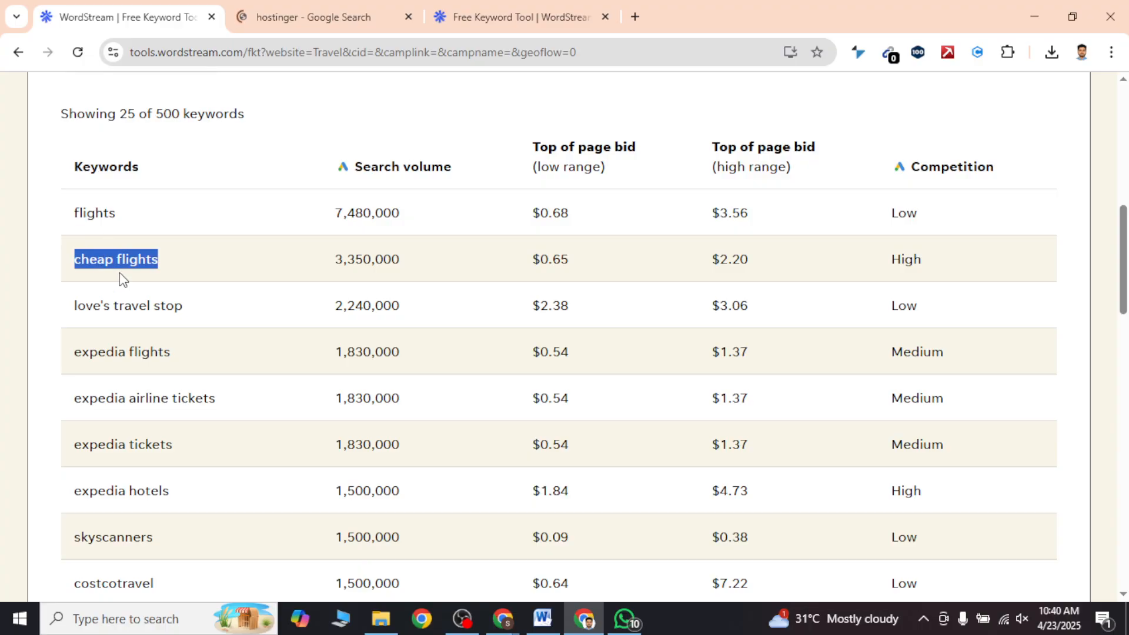
triple_click(128, 306)
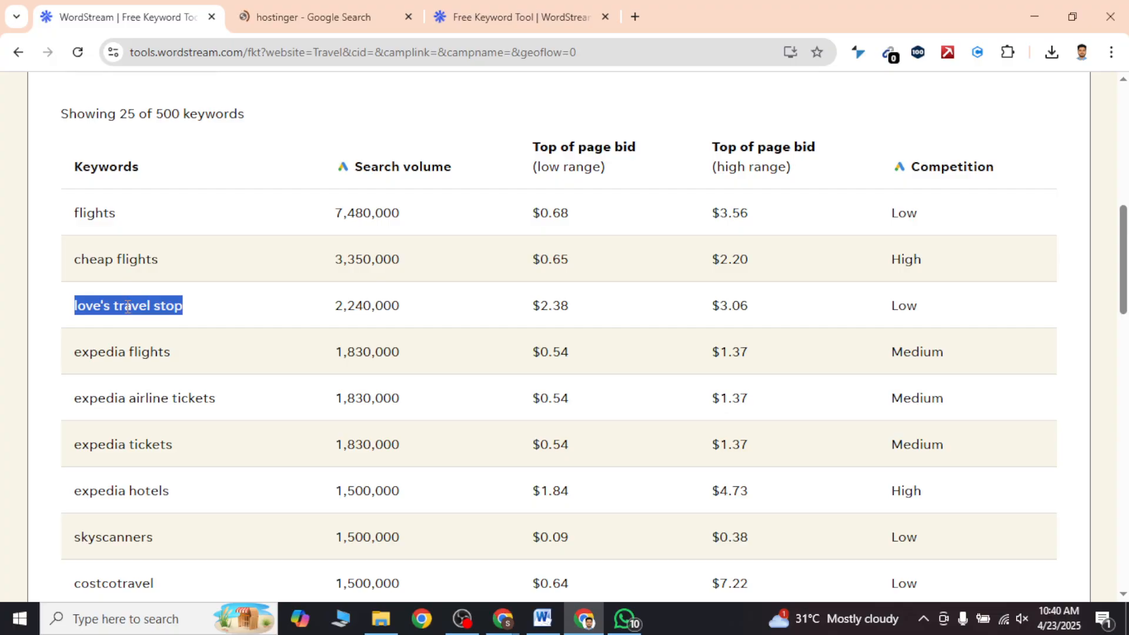
triple_click(121, 351)
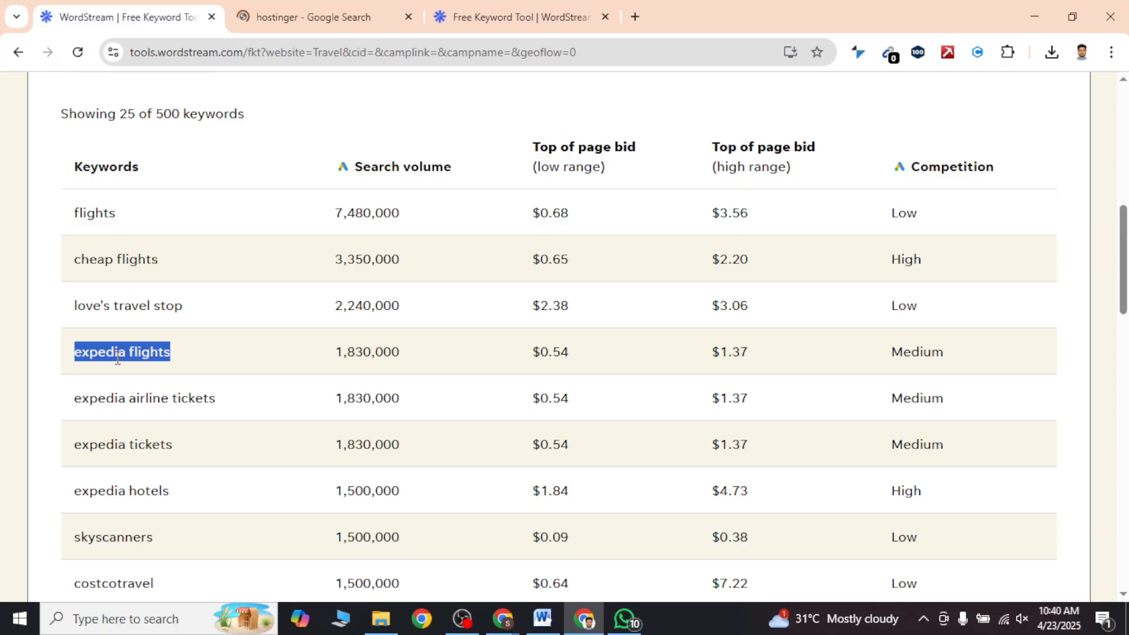
left_click(2, 360)
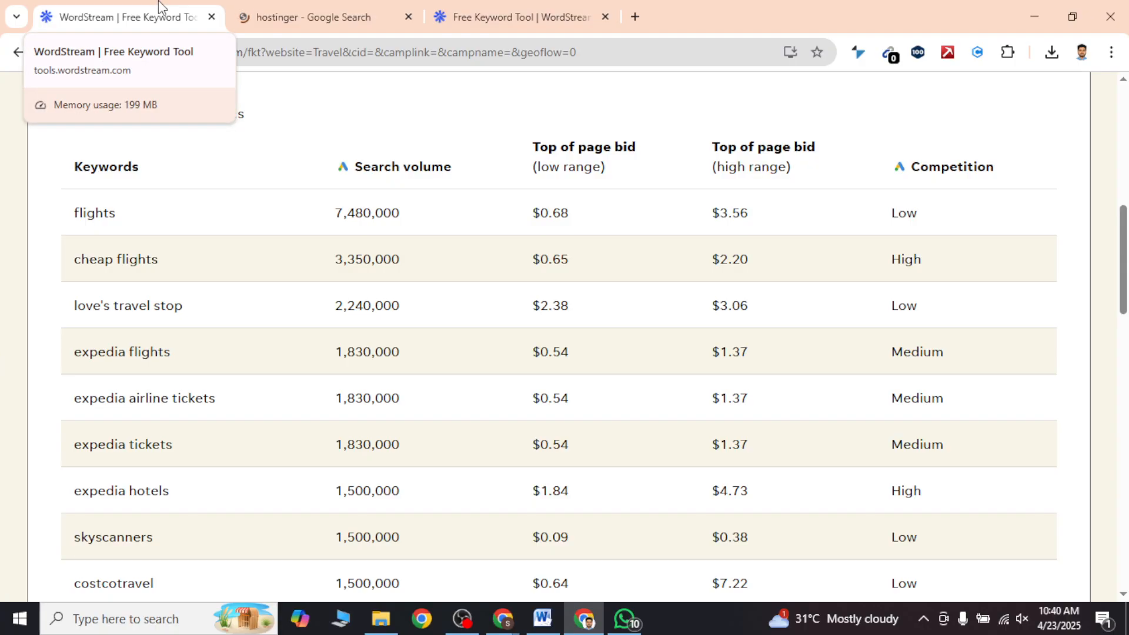
Step: Close the hostinger Google Search page and the separate WordStream Free Keyword Tool page, keeping the Travel results open
left_click(322, 11)
left_click(408, 17)
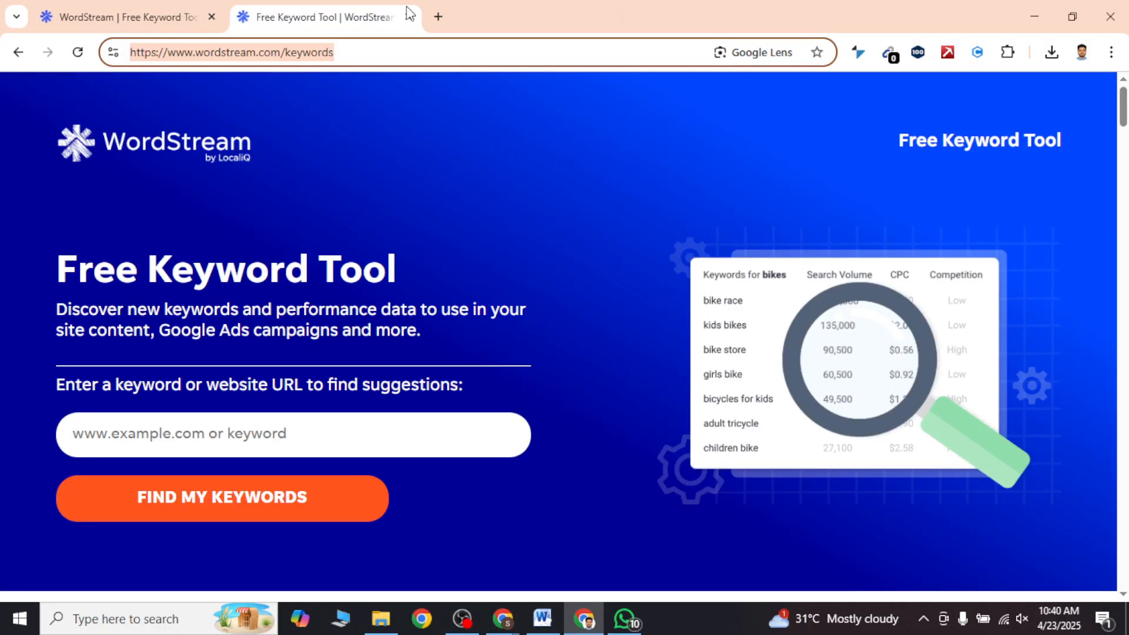
left_click(409, 16)
Step: In the Word document, start a new list item numbered 02. below the WordStream metrics line
left_click(541, 622)
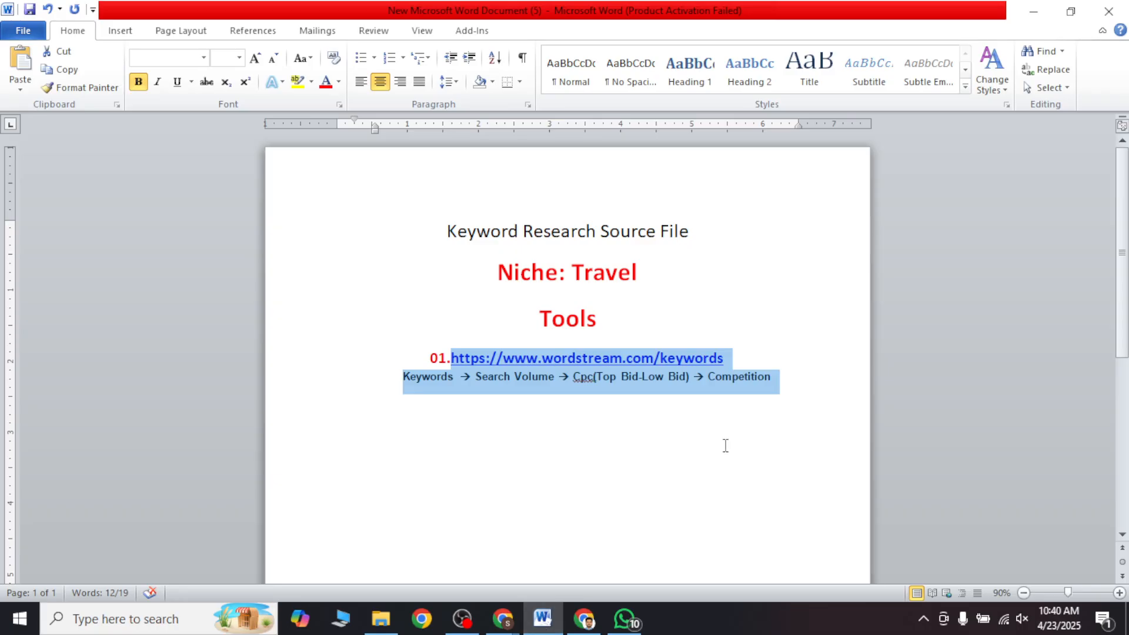
left_click(779, 383)
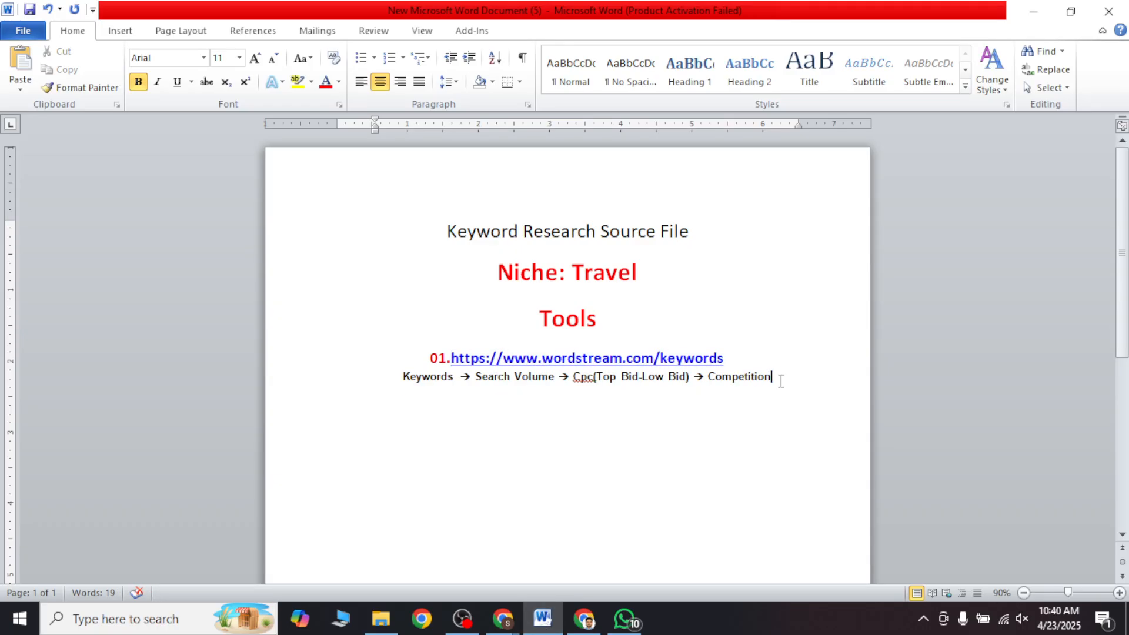
key("Return")
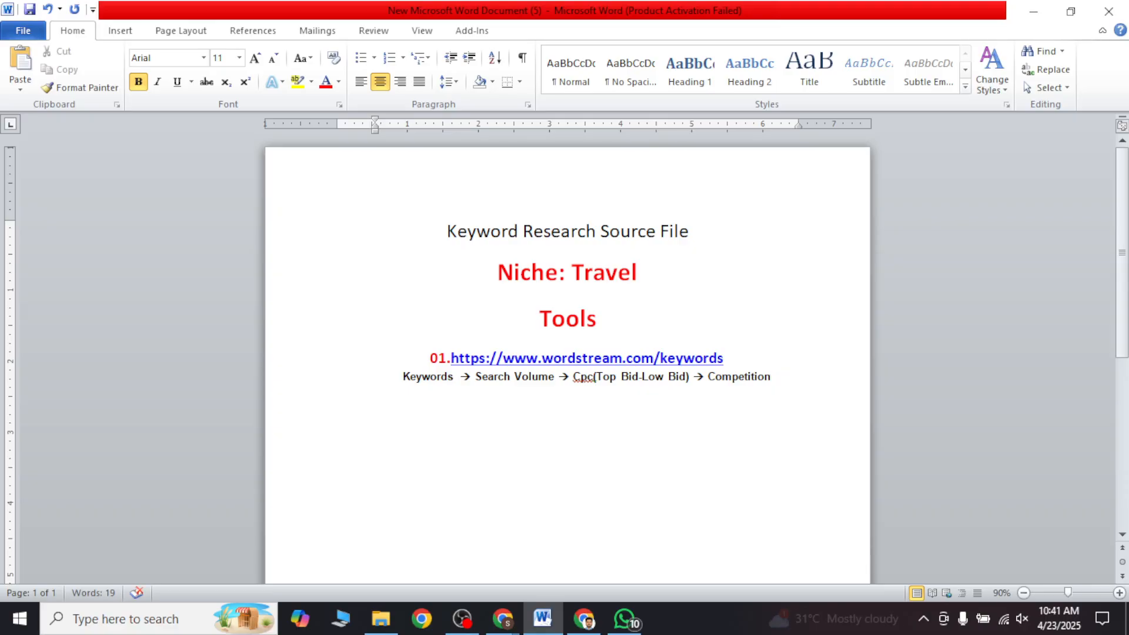
type("02.")
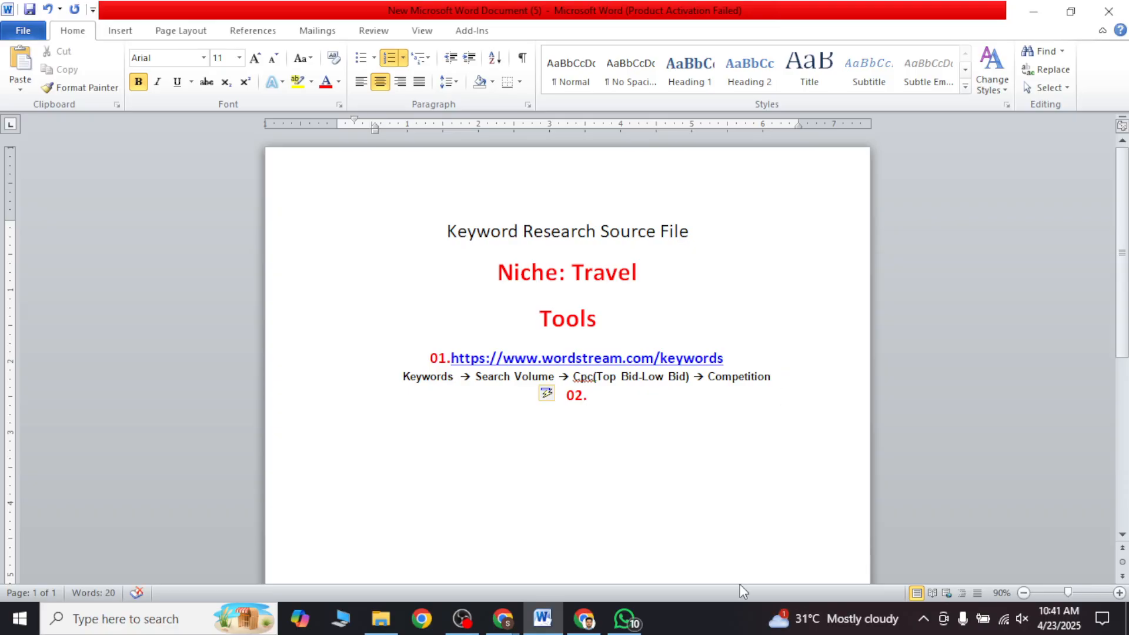
Step: In the other Chrome window, close the WordStream results page and bring up Ahrefs' Free Keyword Generator
mouse_move(501, 628)
left_click(358, 541)
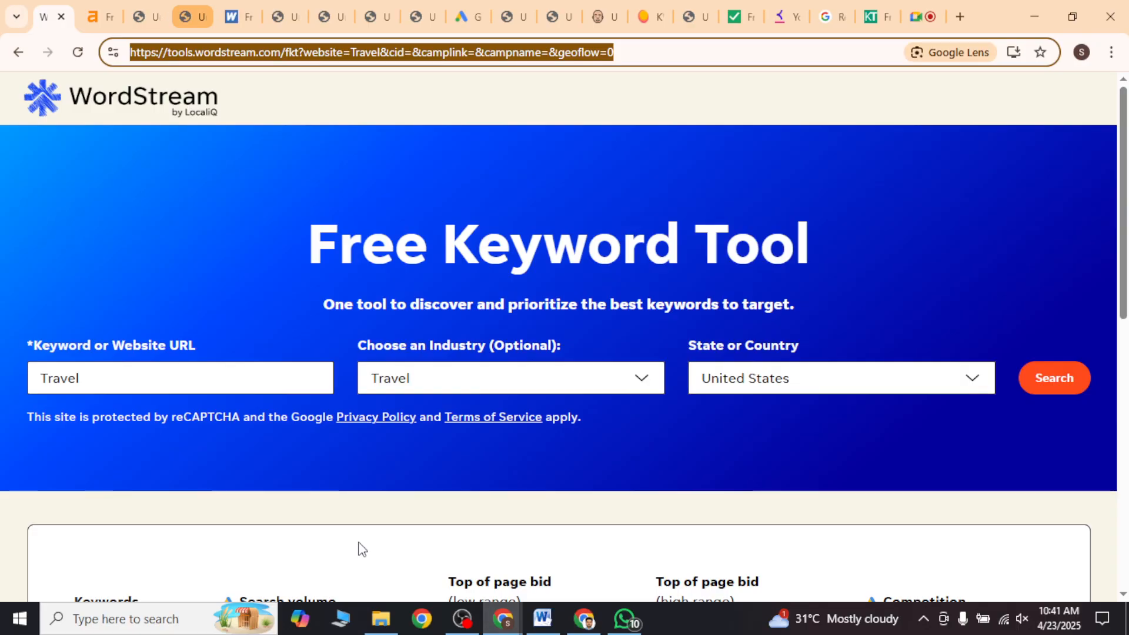
left_click(80, 1)
left_click(47, 2)
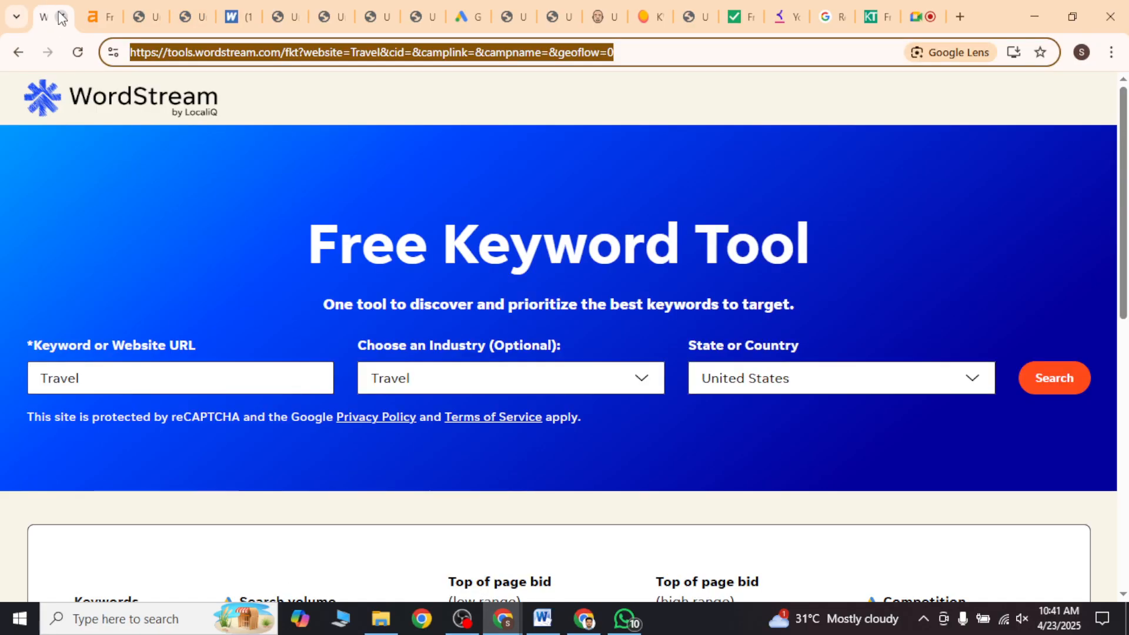
left_click(60, 16)
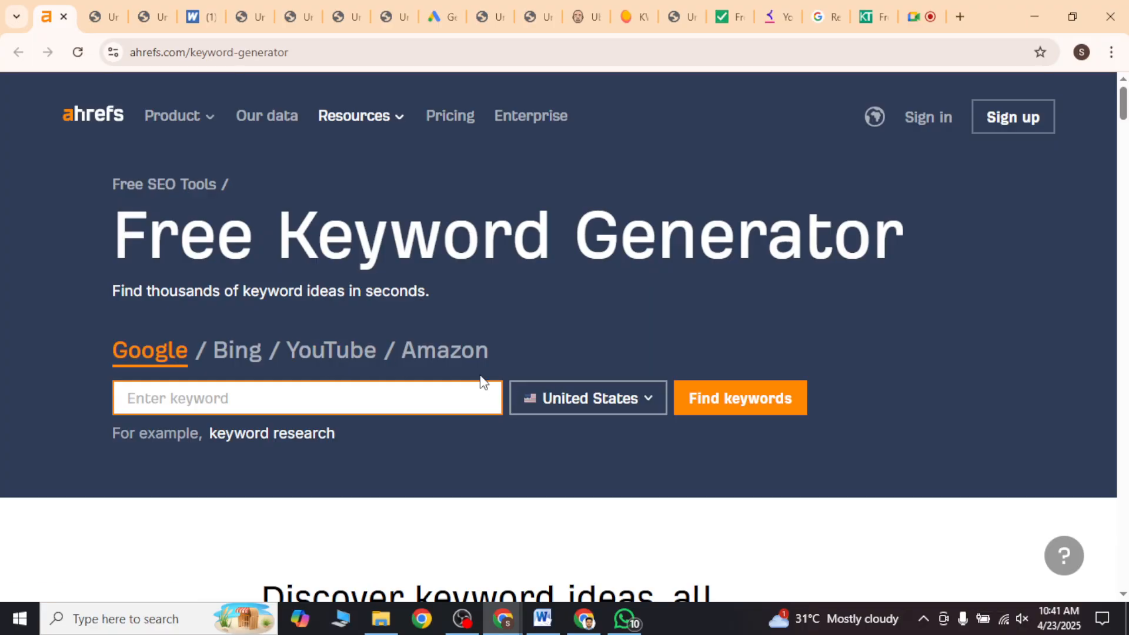
left_click(292, 53)
key("ctrl+c")
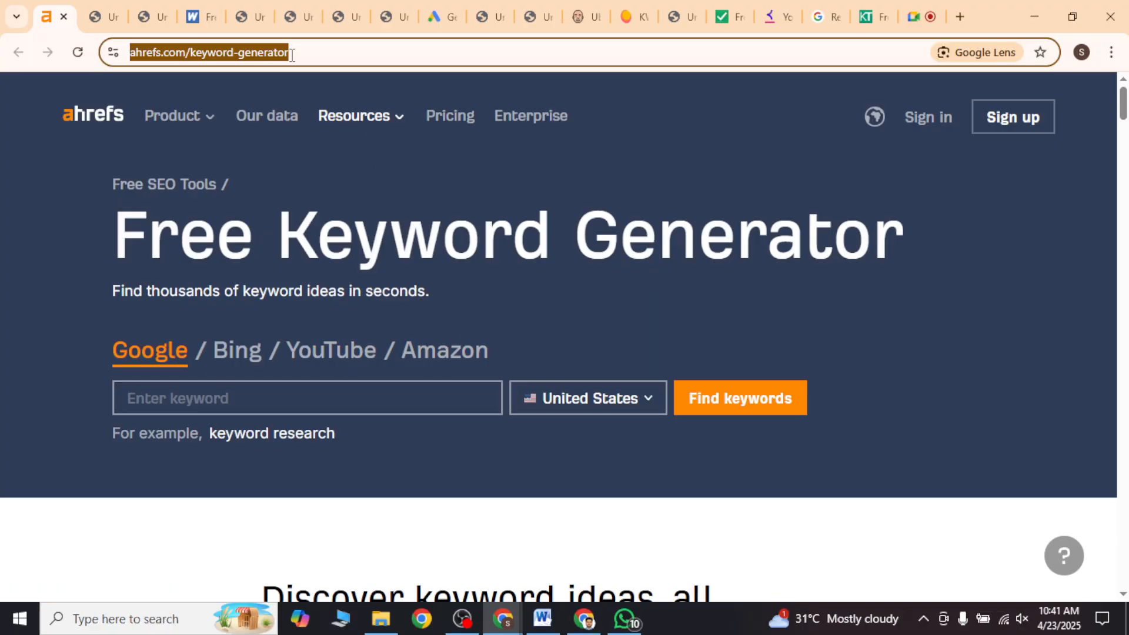
left_click(542, 619)
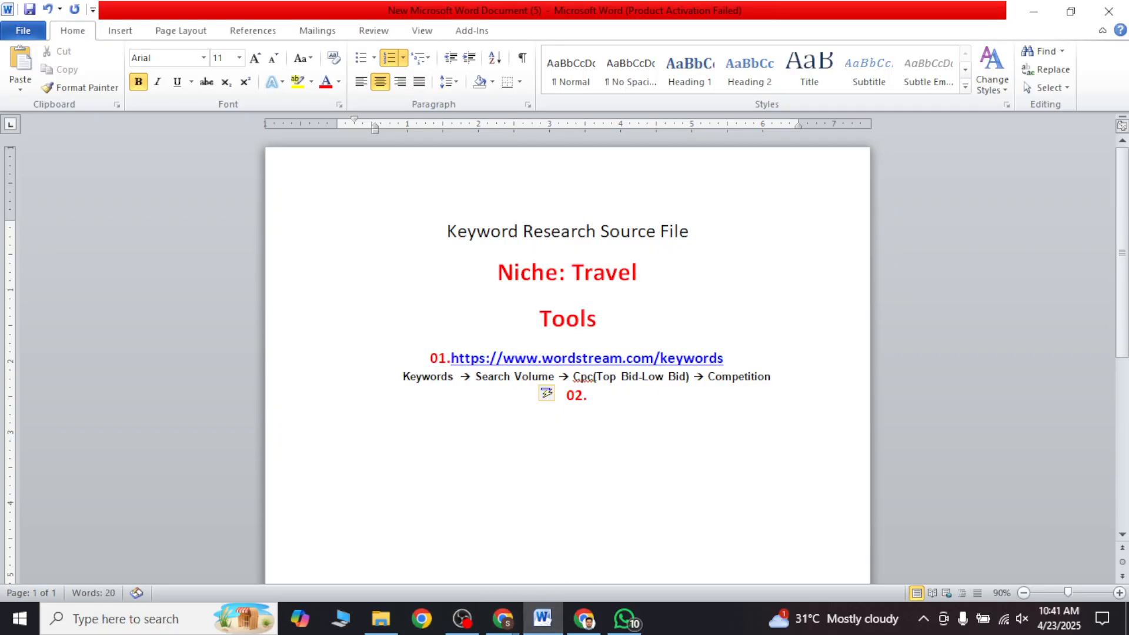
key("ctrl+v")
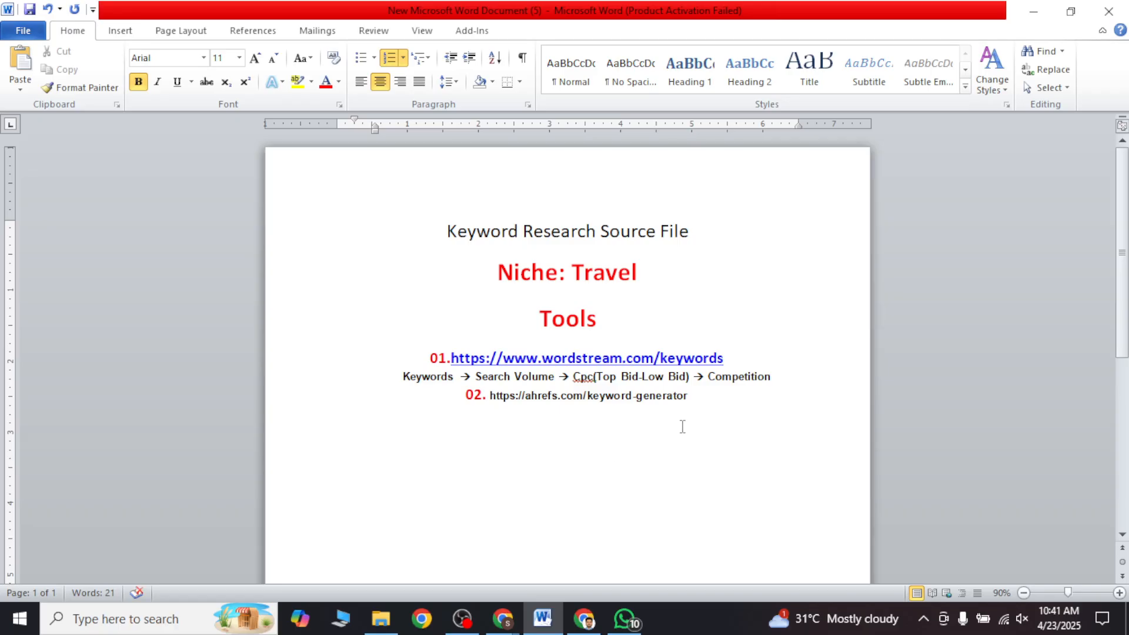
Step: Add an unnumbered line below the Ahrefs link reading Note: Google, Youtube, Bing,Amazon
key("Return")
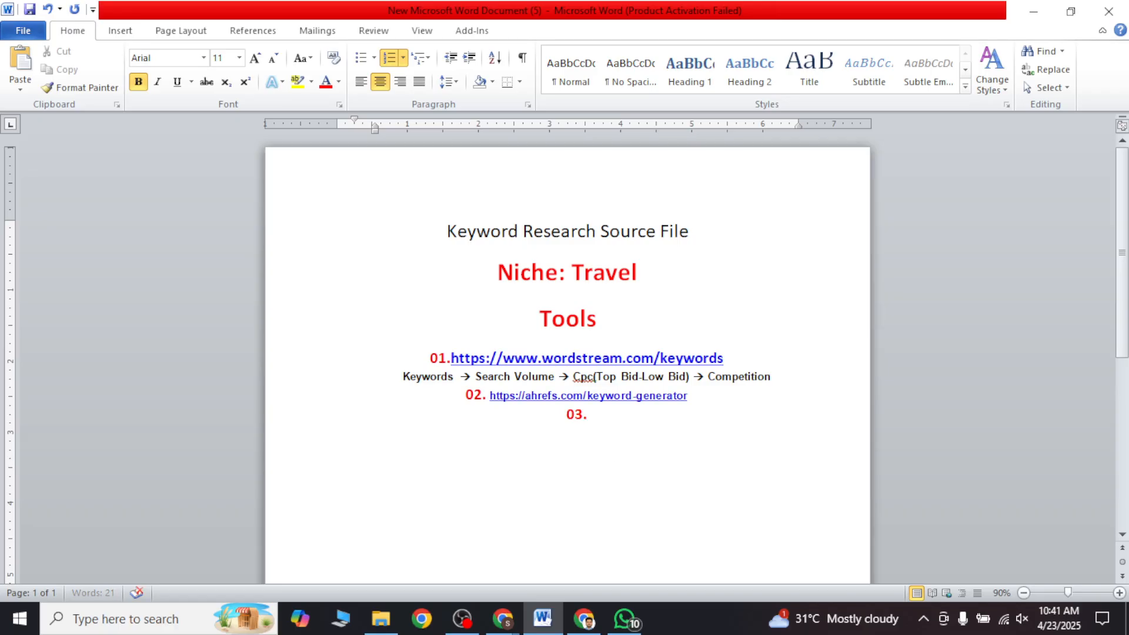
key("BackSpace")
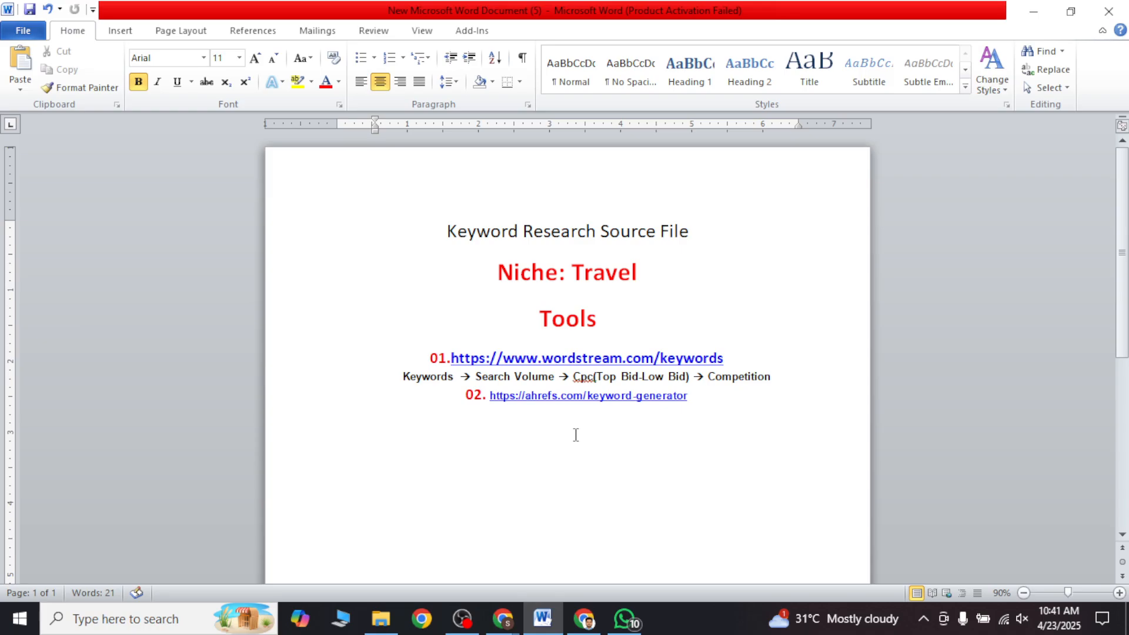
type("Note: Google,")
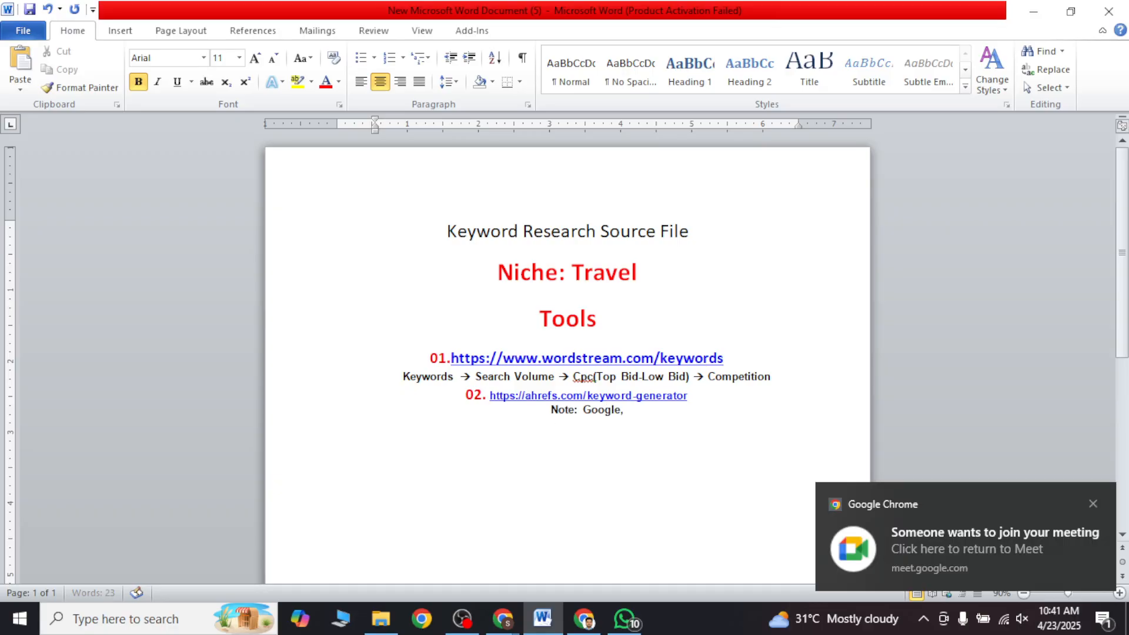
type(" Yout")
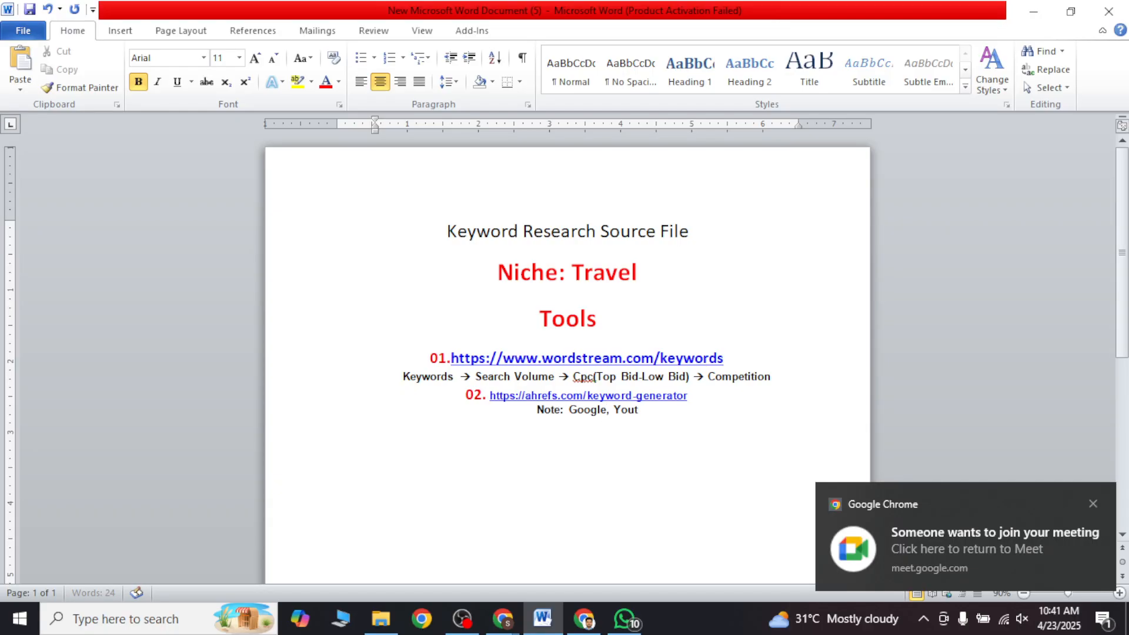
type("ube, Bing,")
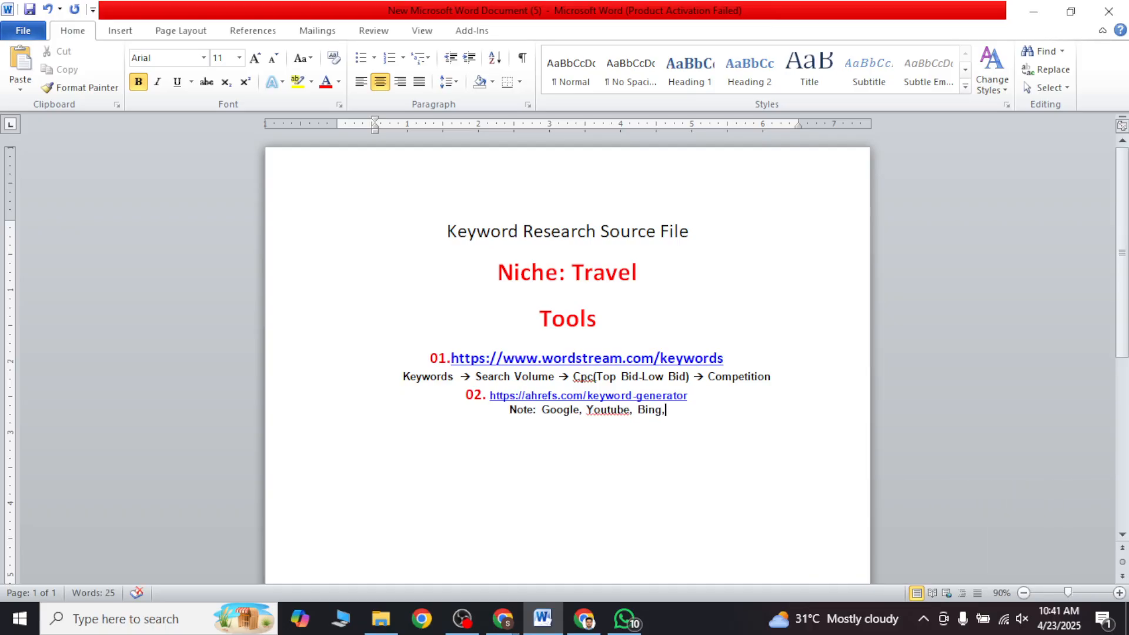
type("Am")
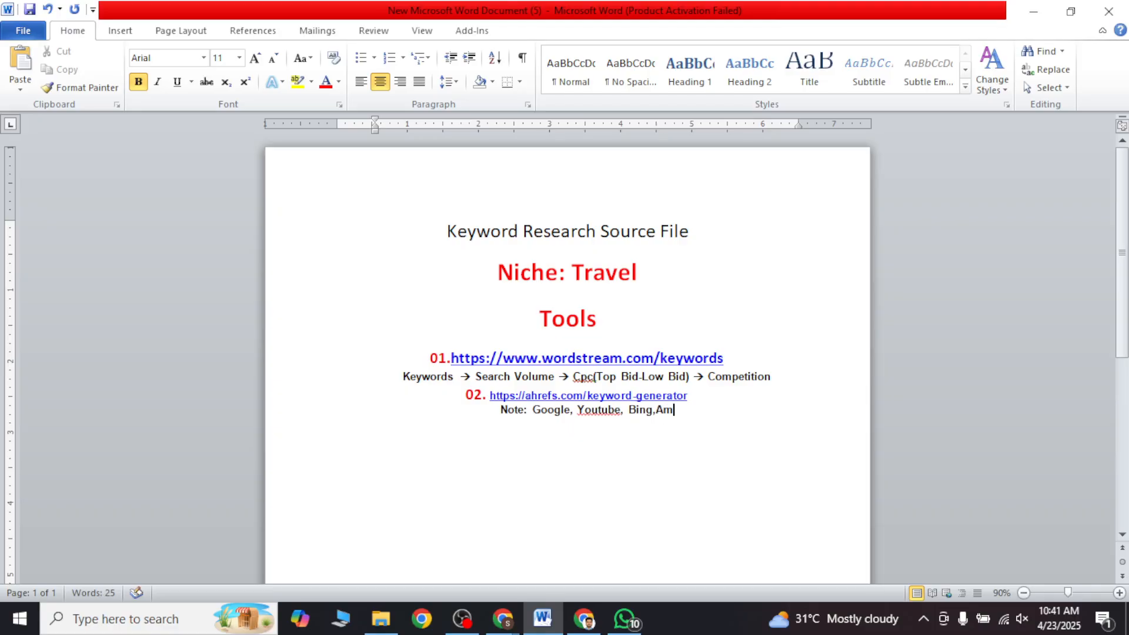
type("azon")
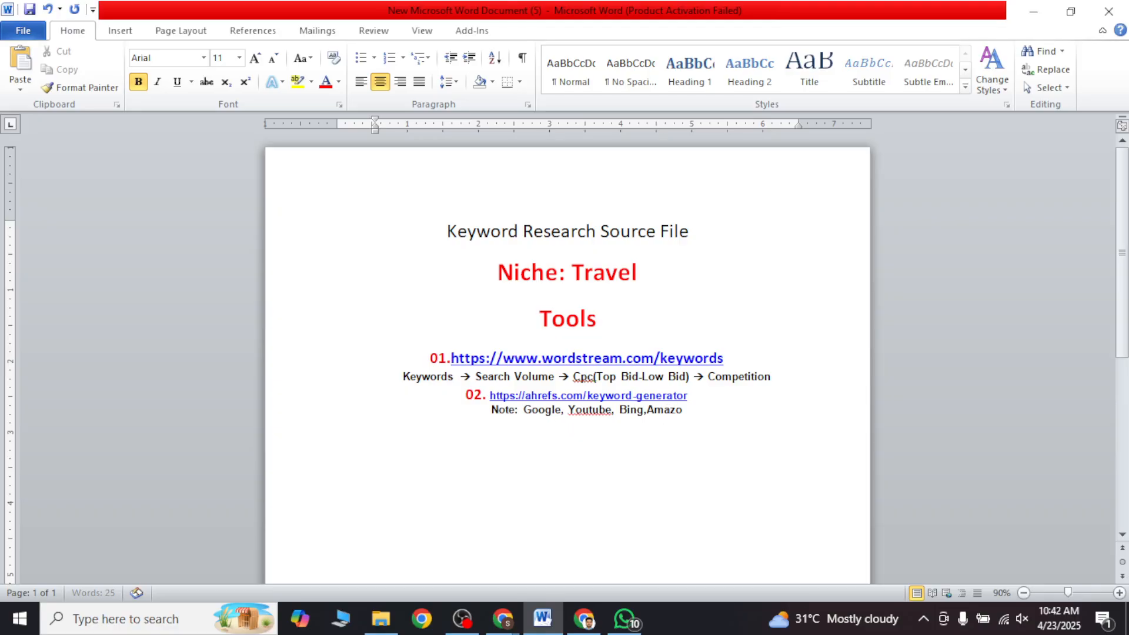
Step: Insert the missing spaces before Amazon in the note and between Cpc and the bracket in the WordStream metrics line
left_click(643, 407)
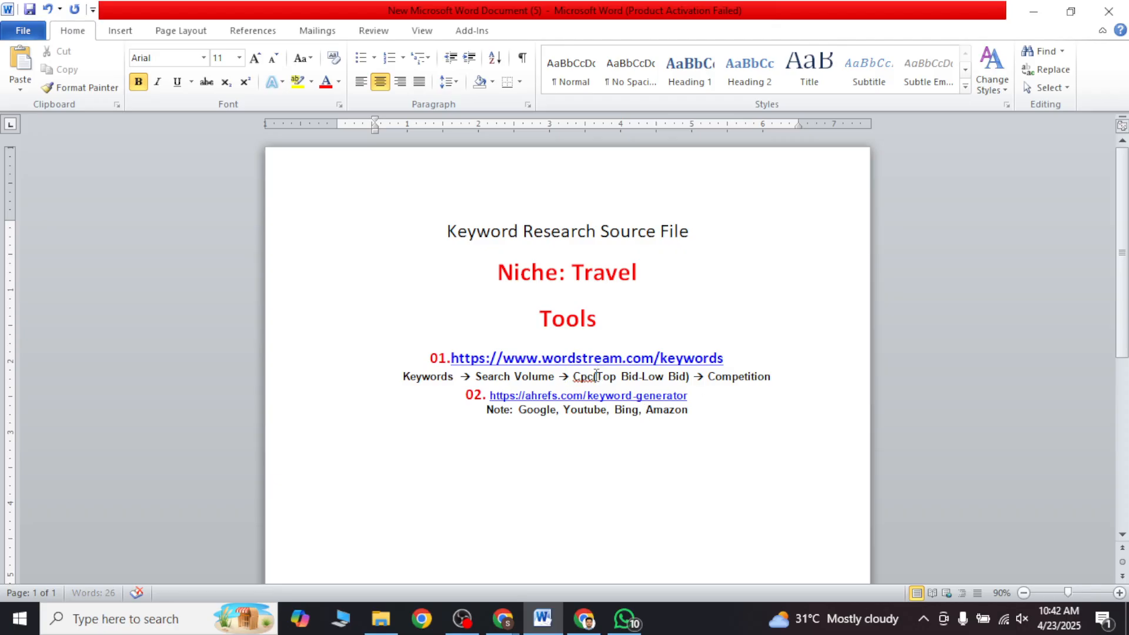
left_click(591, 376)
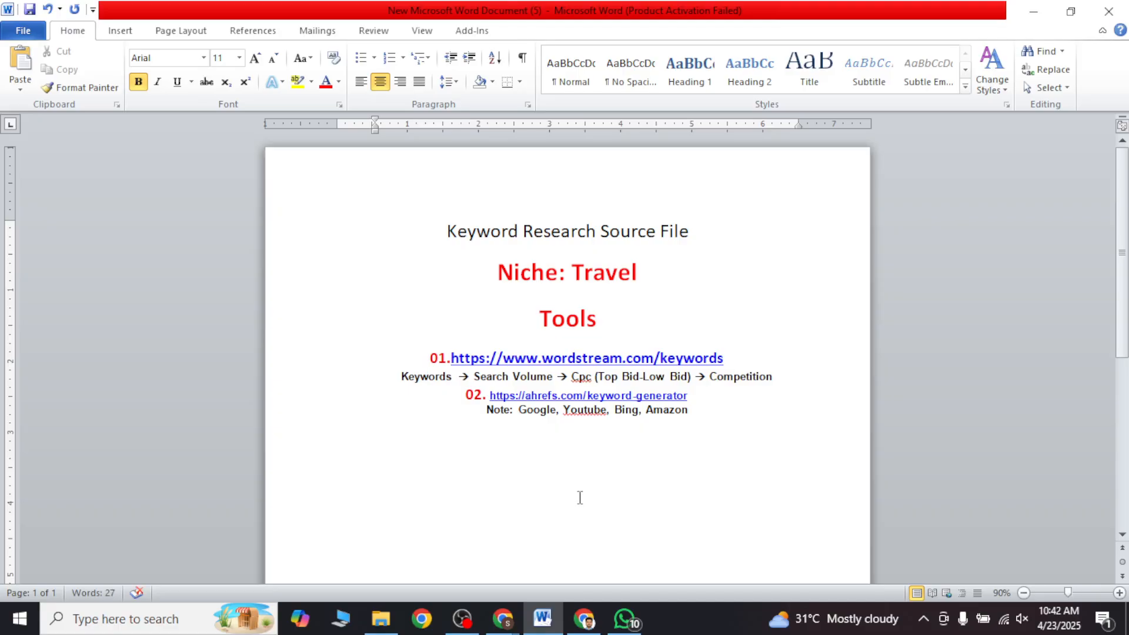
Step: Switch to the Google Meet call in Chrome and admit the participant waiting to join
left_click(583, 618)
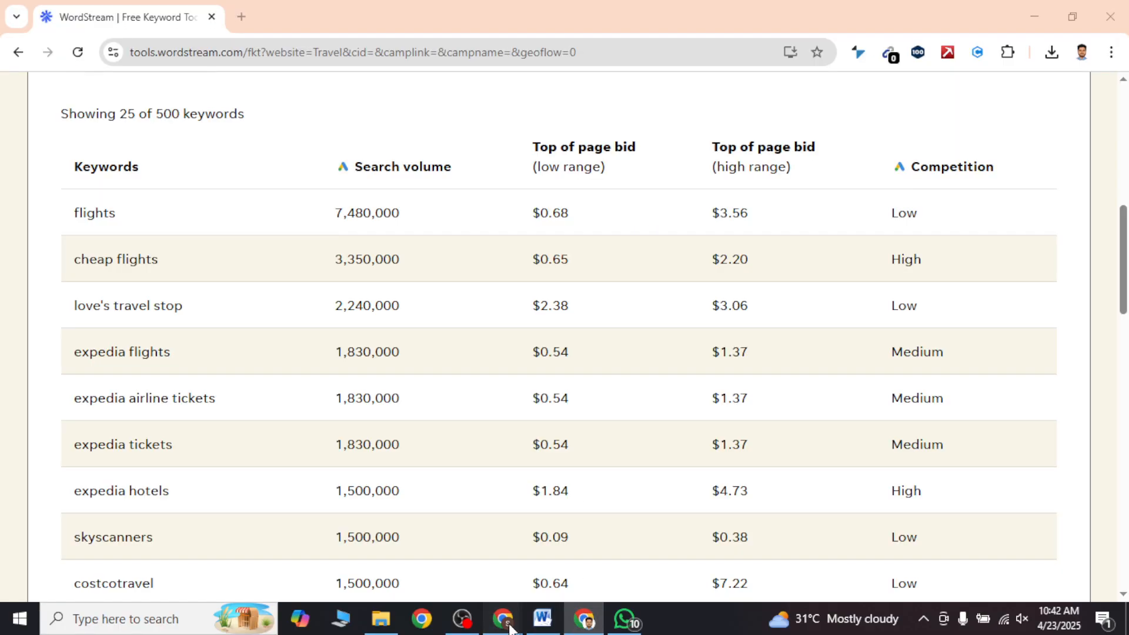
mouse_move(503, 618)
left_click(442, 553)
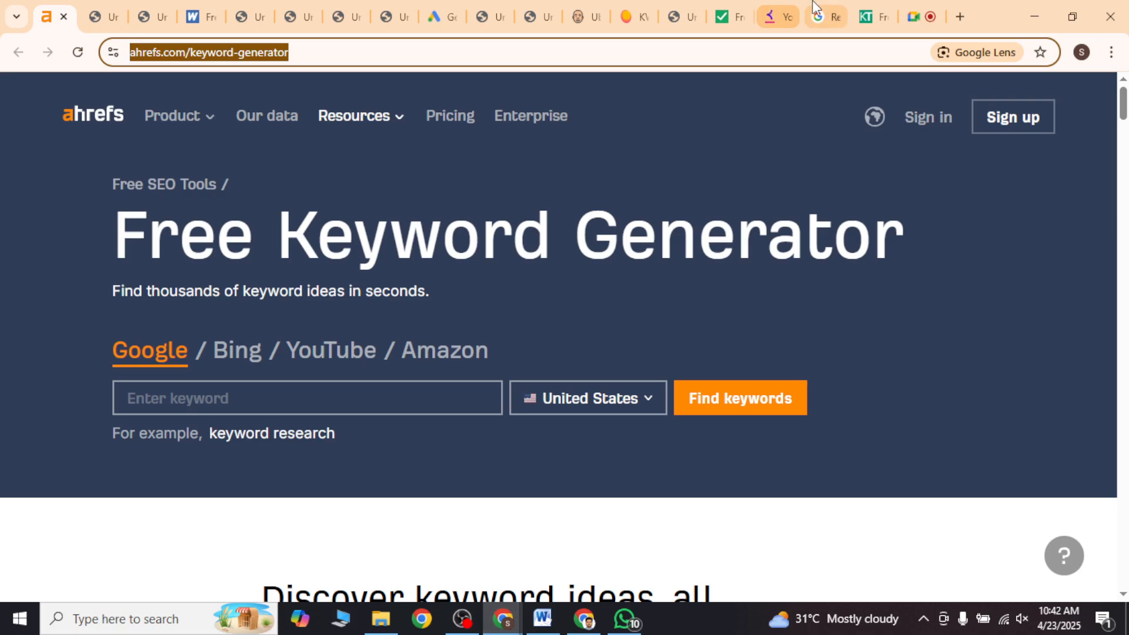
left_click(921, 16)
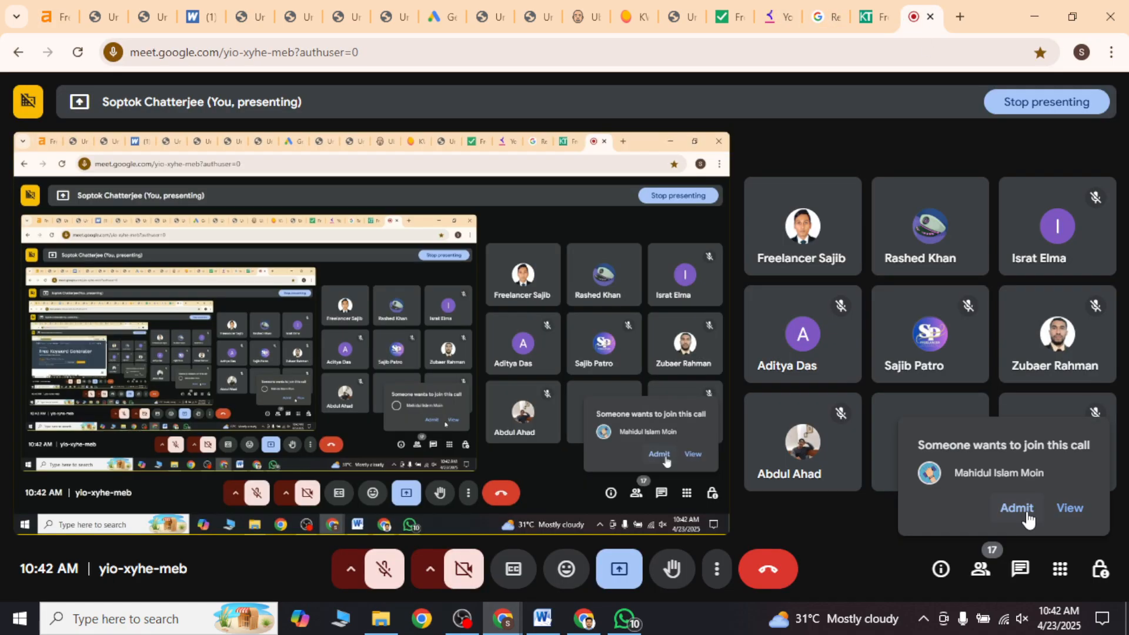
left_click(1016, 508)
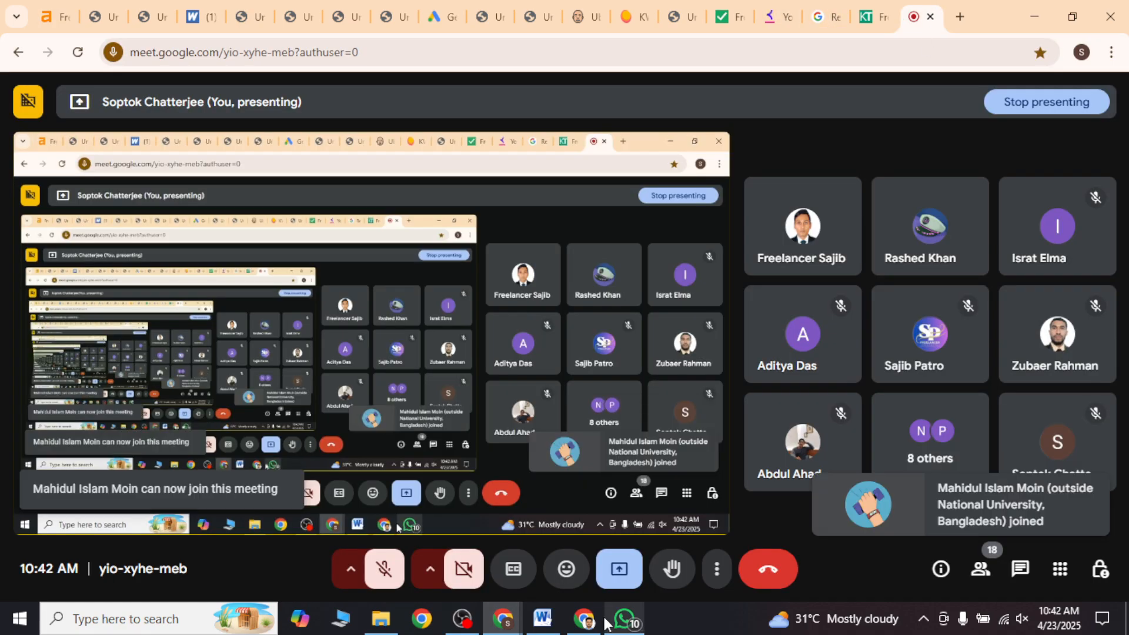
left_click(587, 619)
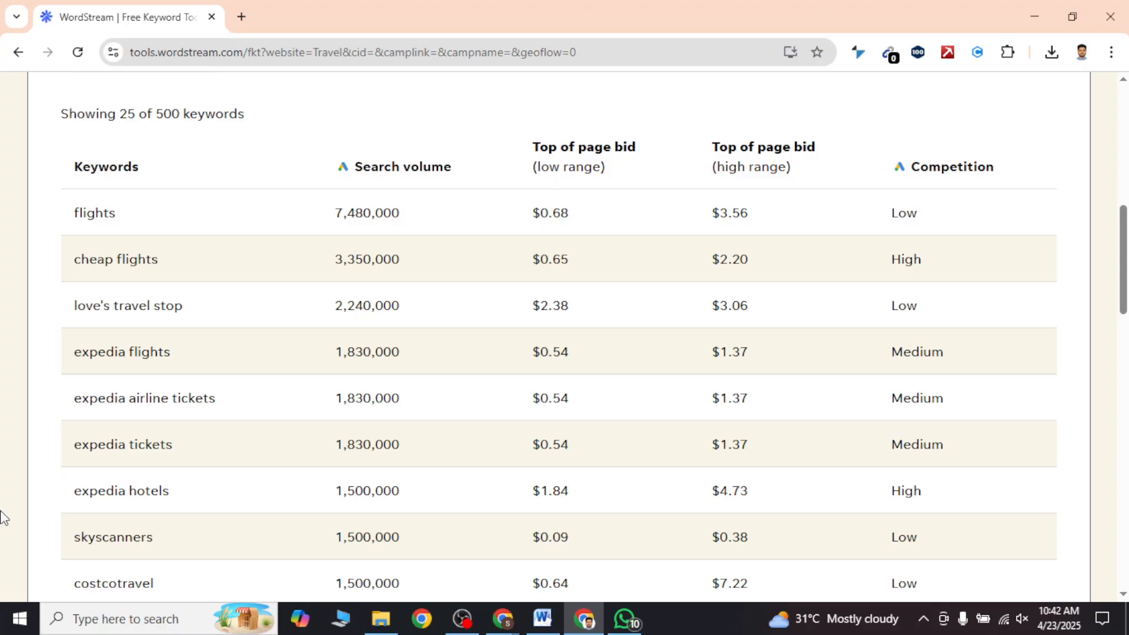
left_click(462, 619)
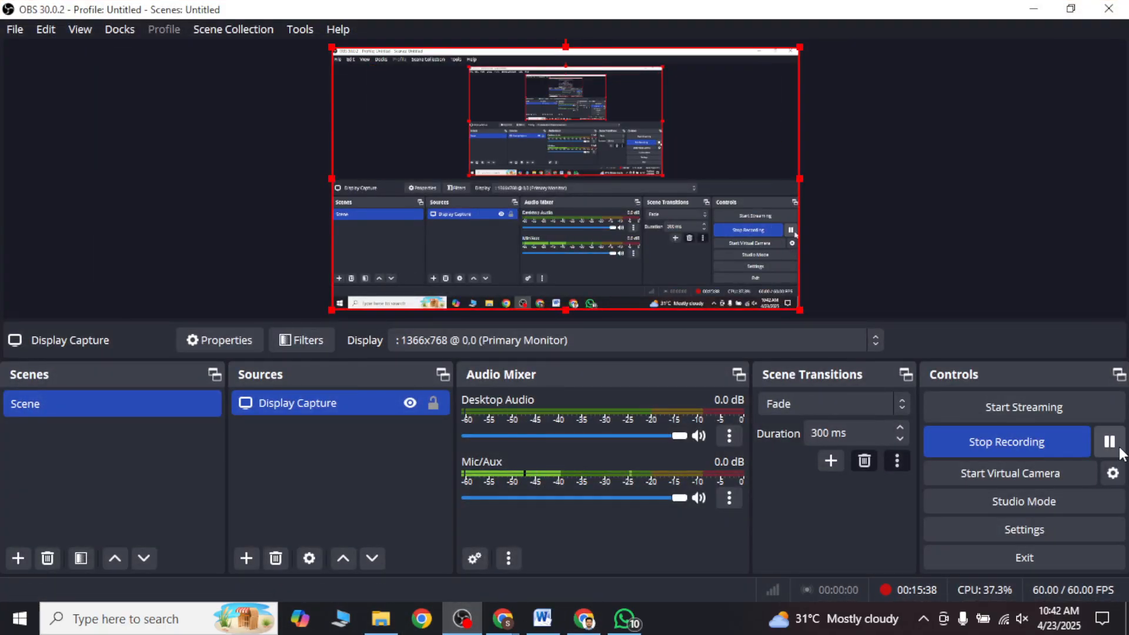
left_click(1110, 441)
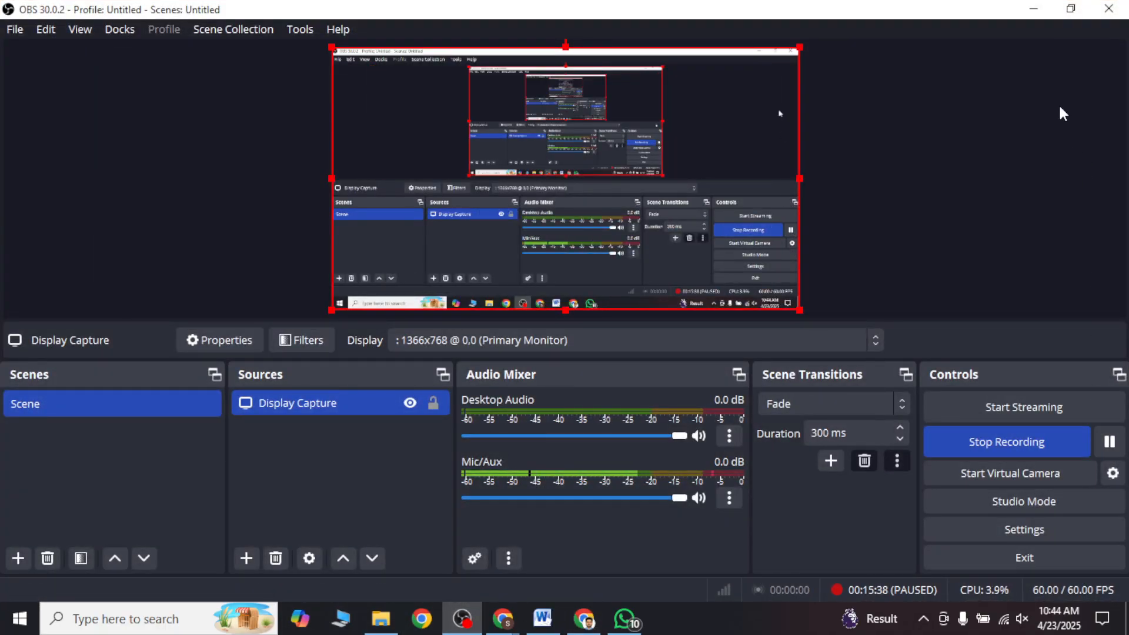
Step: Minimise the OBS window and review the WordStream keyword results for Travel, including search volume, bid range and competition
left_click(1033, 8)
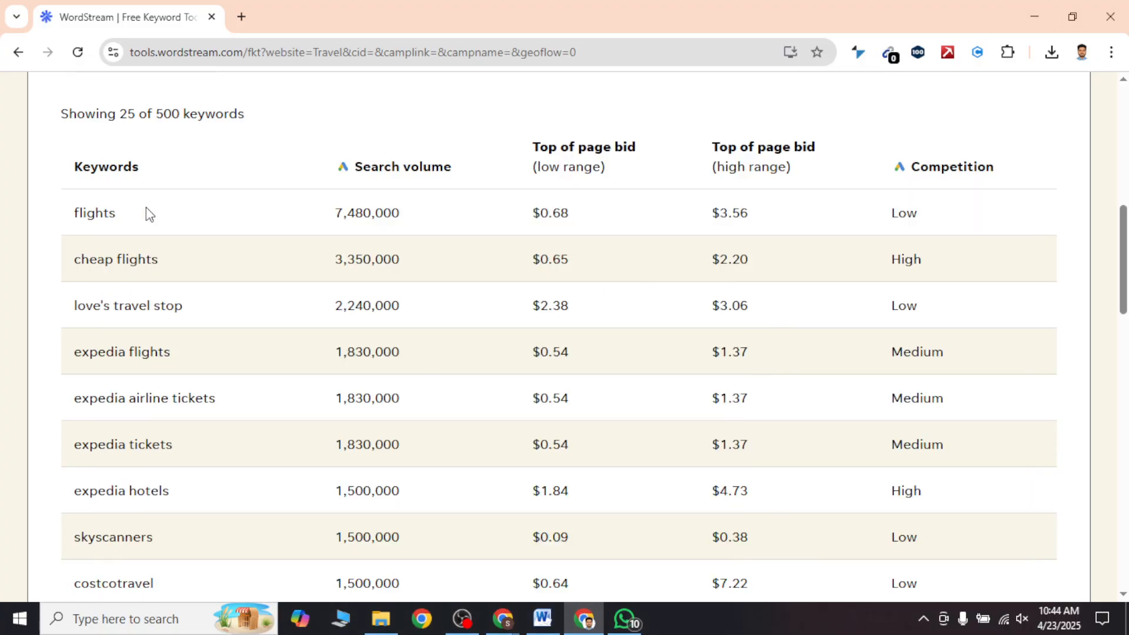
scroll(157, 230, "down", 10)
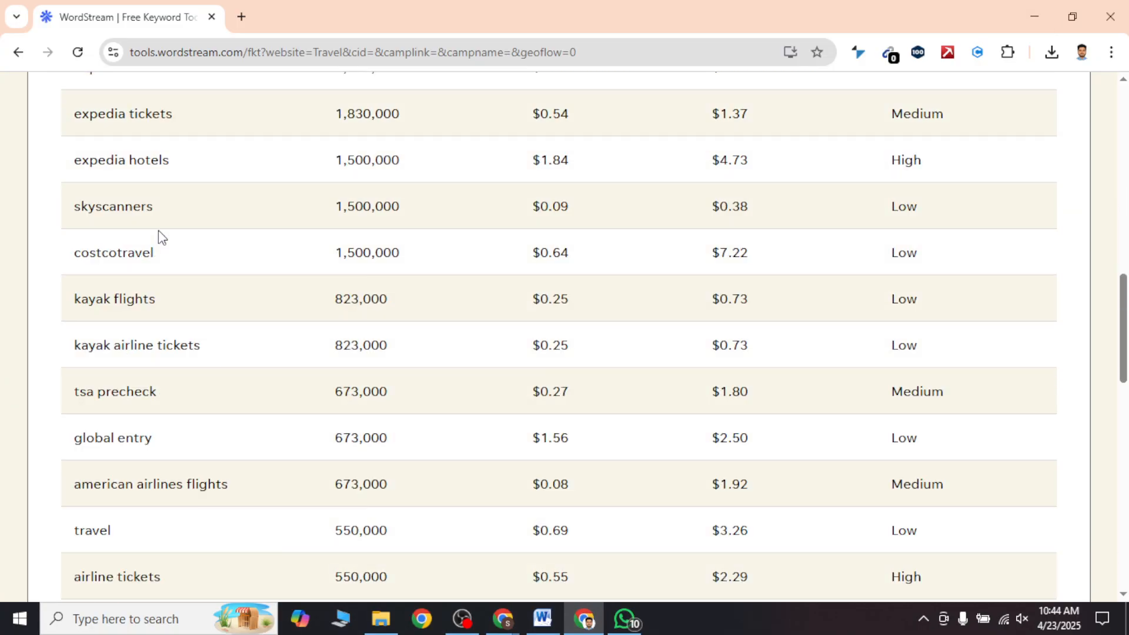
scroll(158, 232, "up", 14)
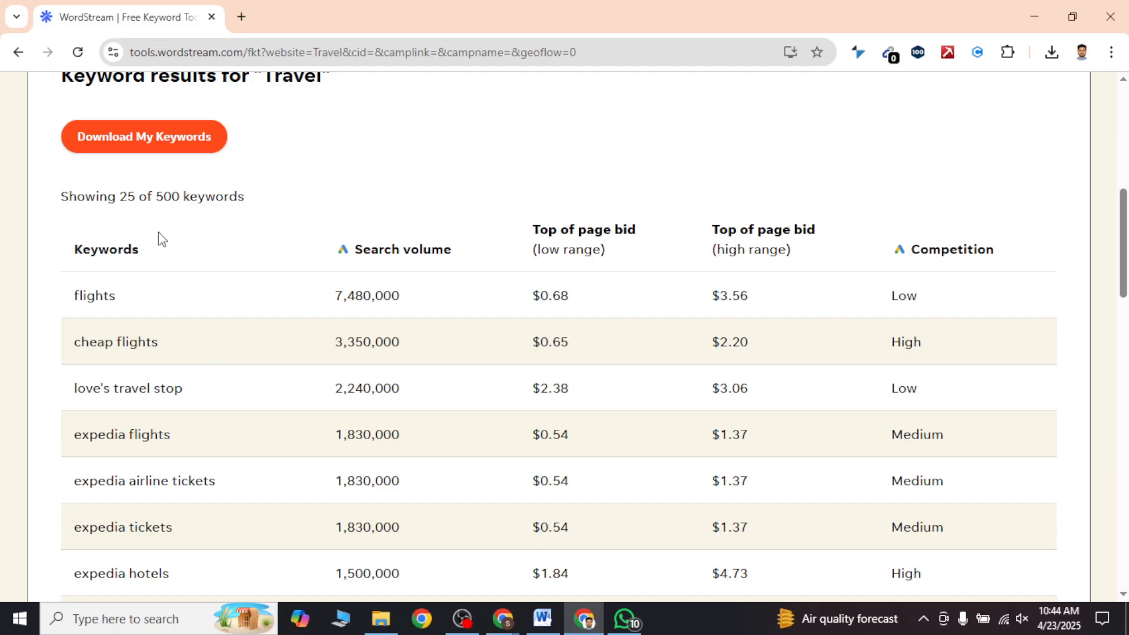
scroll(171, 245, "up", 3)
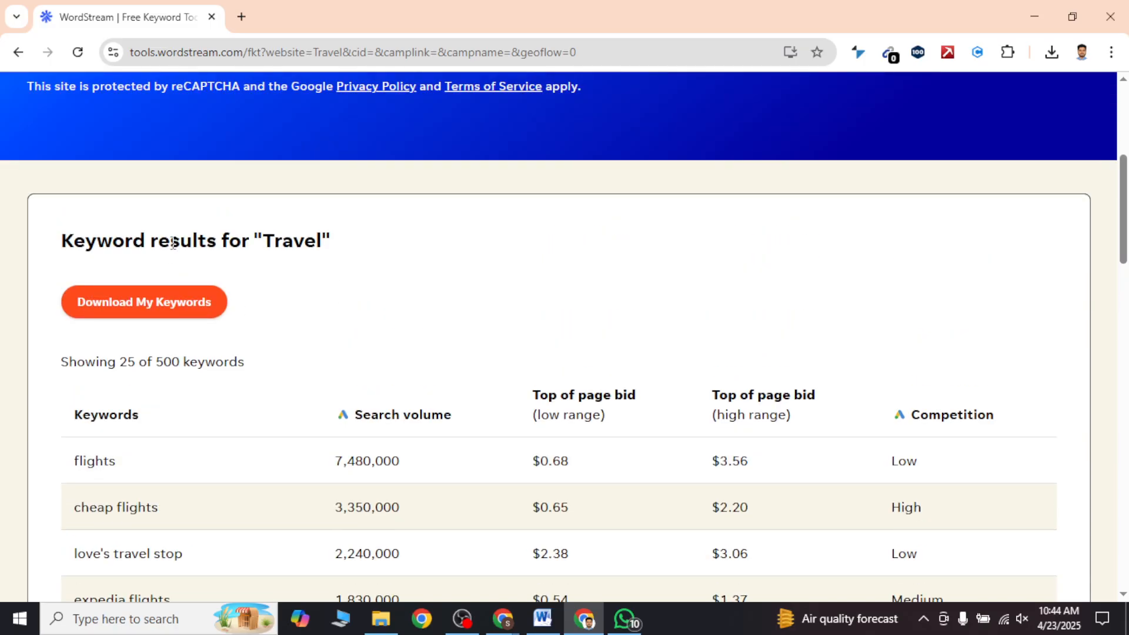
scroll(181, 262, "down", 3)
scroll(521, 471, "down", 4)
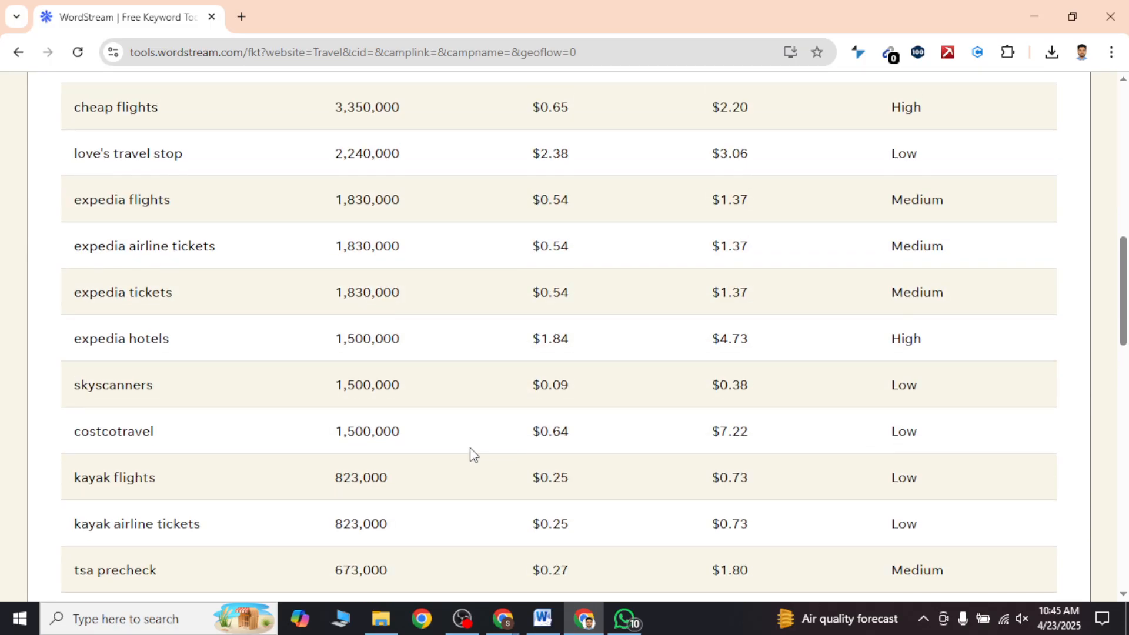
scroll(471, 454, "up", 8)
Step: Switch to the Ahrefs Free Keyword Generator and find Google keywords for travel in the United States, completing the human verification
mouse_move(512, 627)
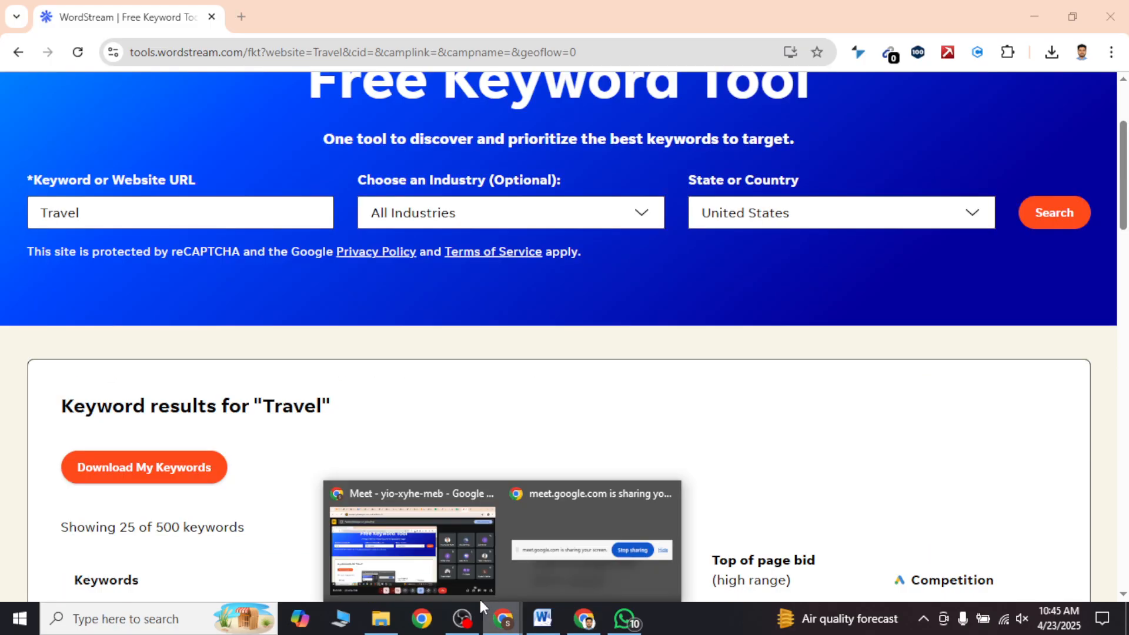
left_click(437, 571)
left_click(57, 15)
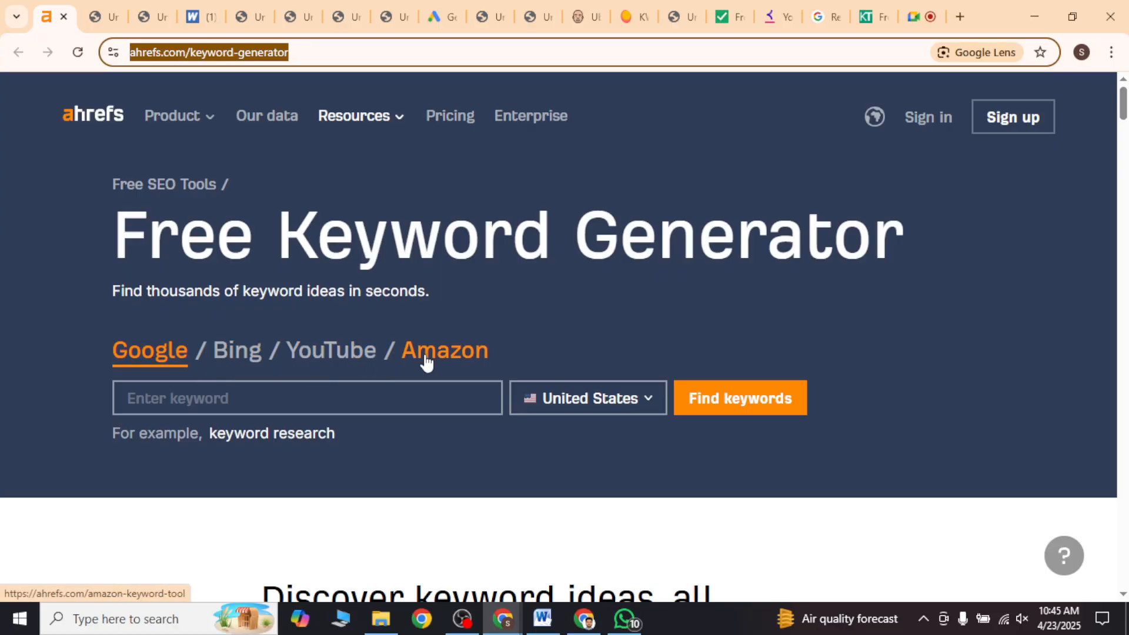
left_click(366, 394)
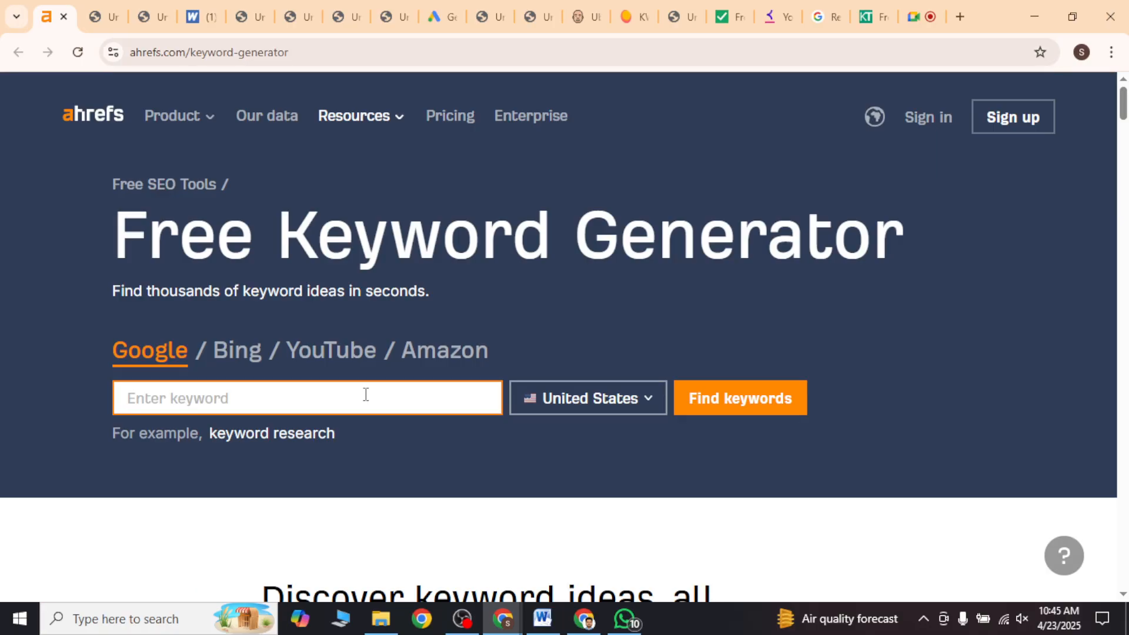
type("travel")
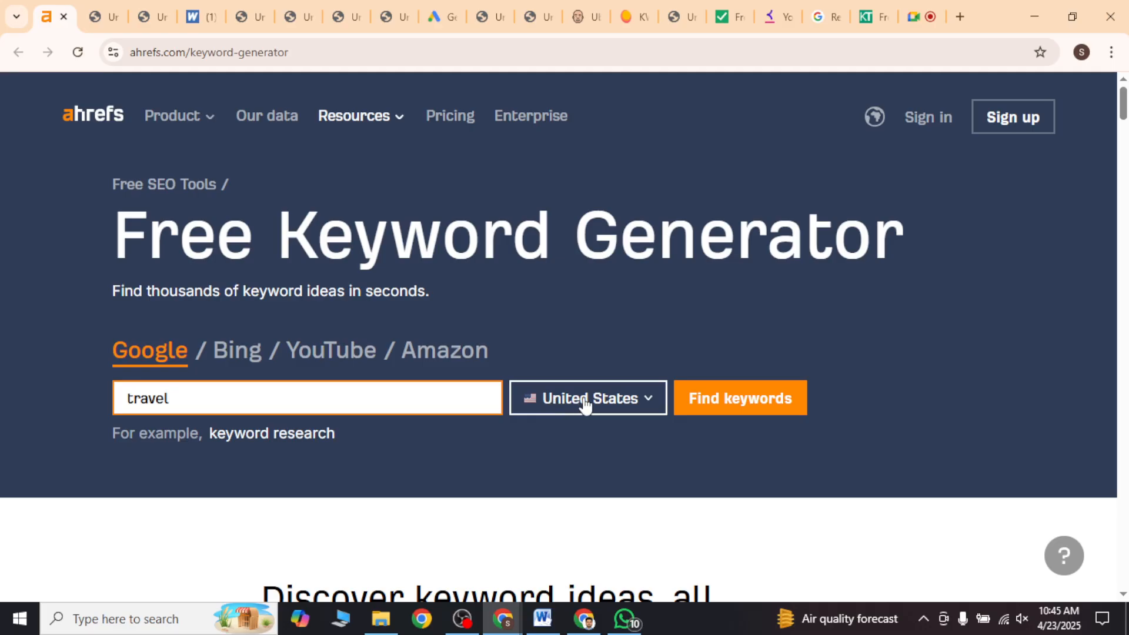
left_click(793, 405)
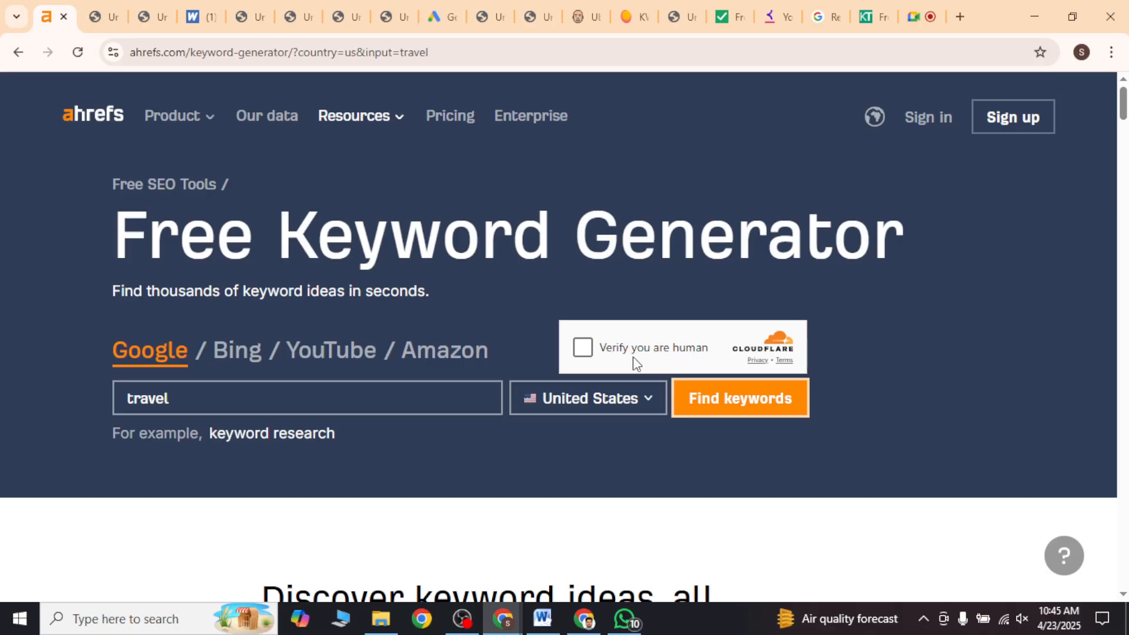
left_click(581, 349)
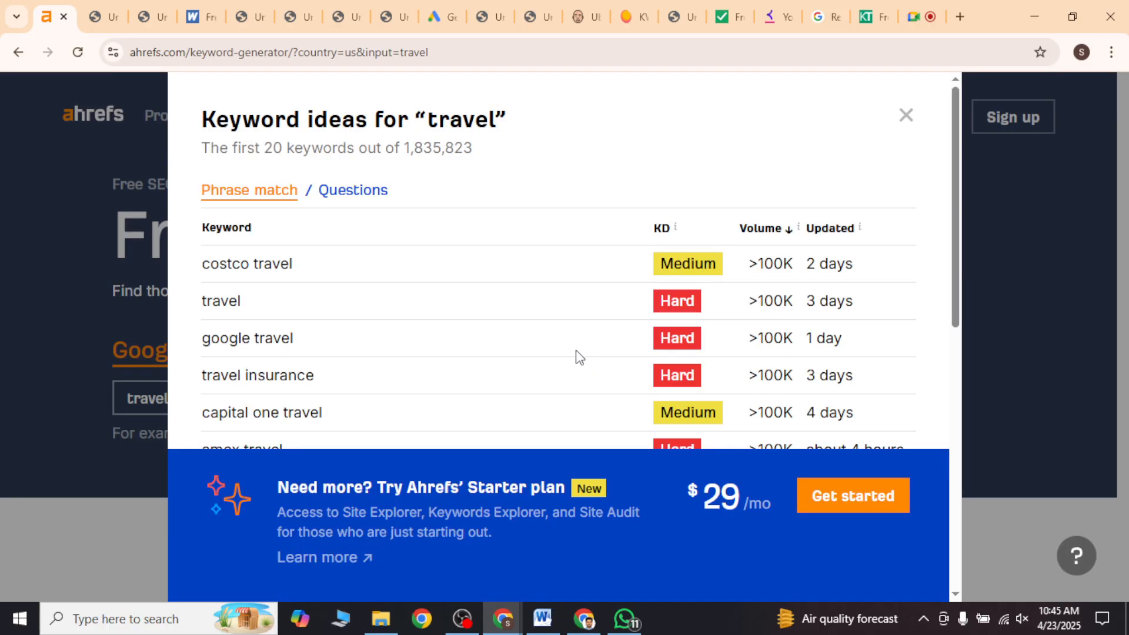
Step: Examine the Ahrefs phrase match ideas for travel and their KD, Volume and Updated columns
scroll(415, 327, "down", 3)
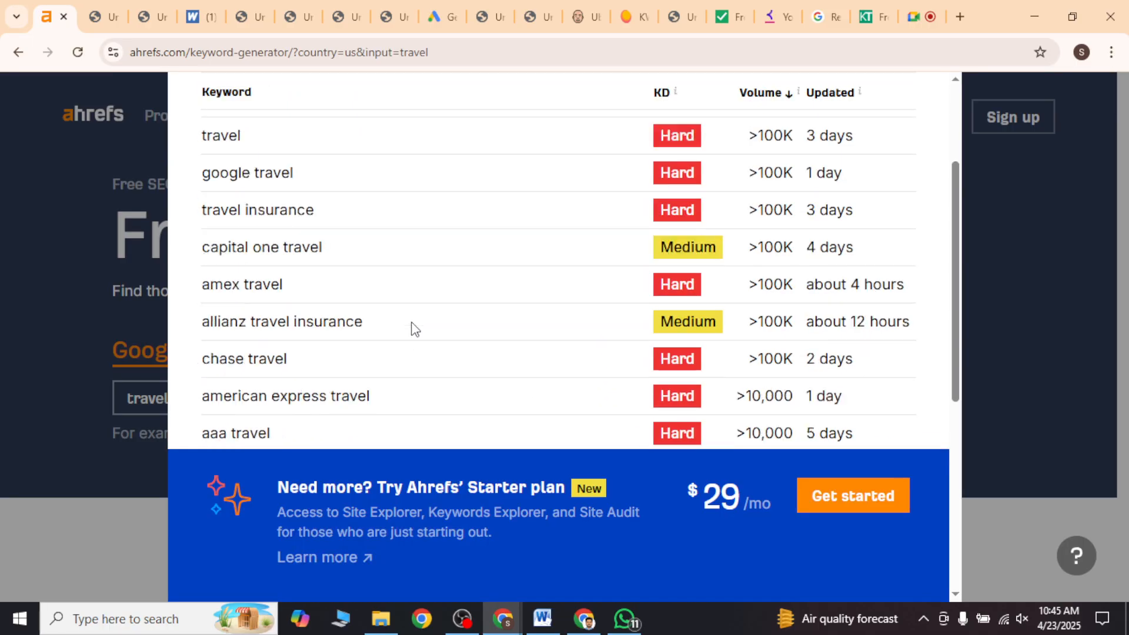
scroll(413, 328, "down", 6)
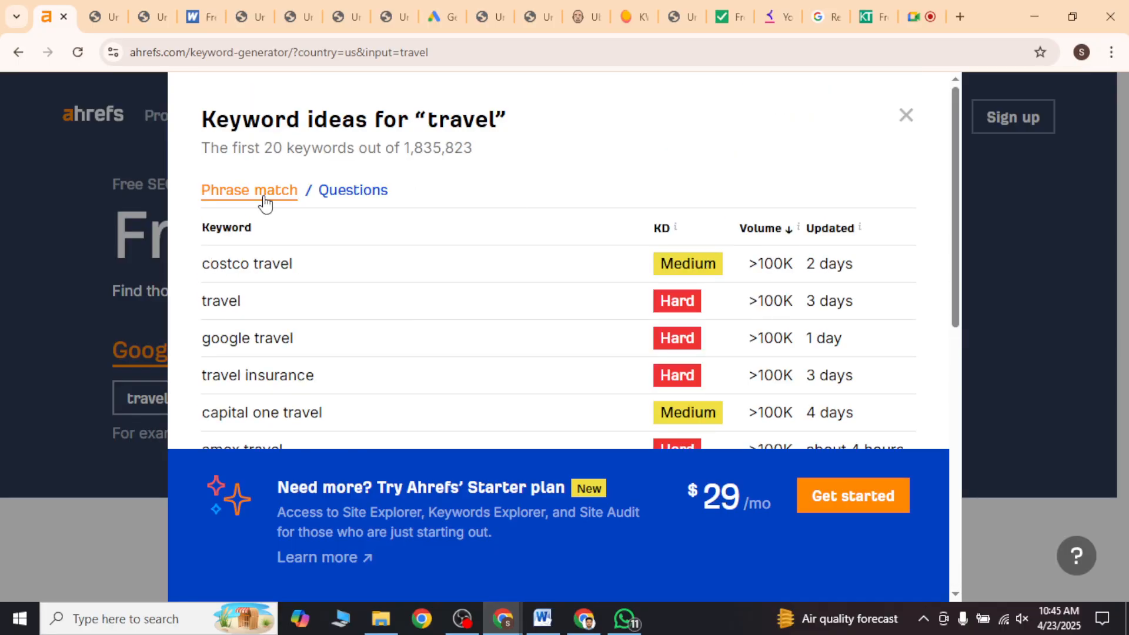
triple_click(260, 120)
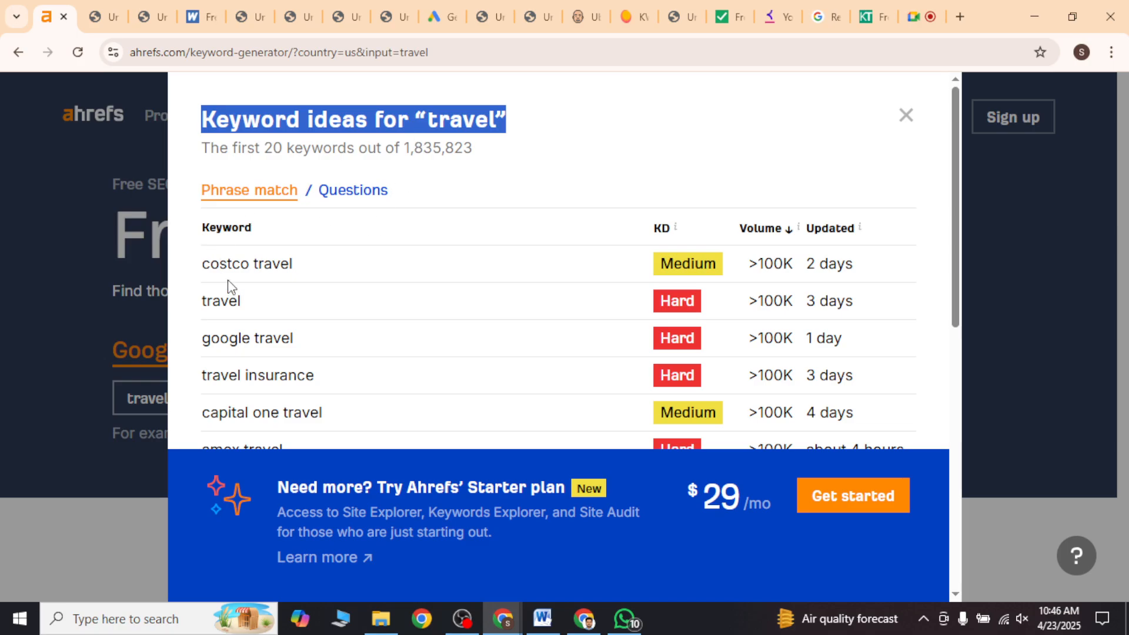
double_click(660, 230)
mouse_move(834, 239)
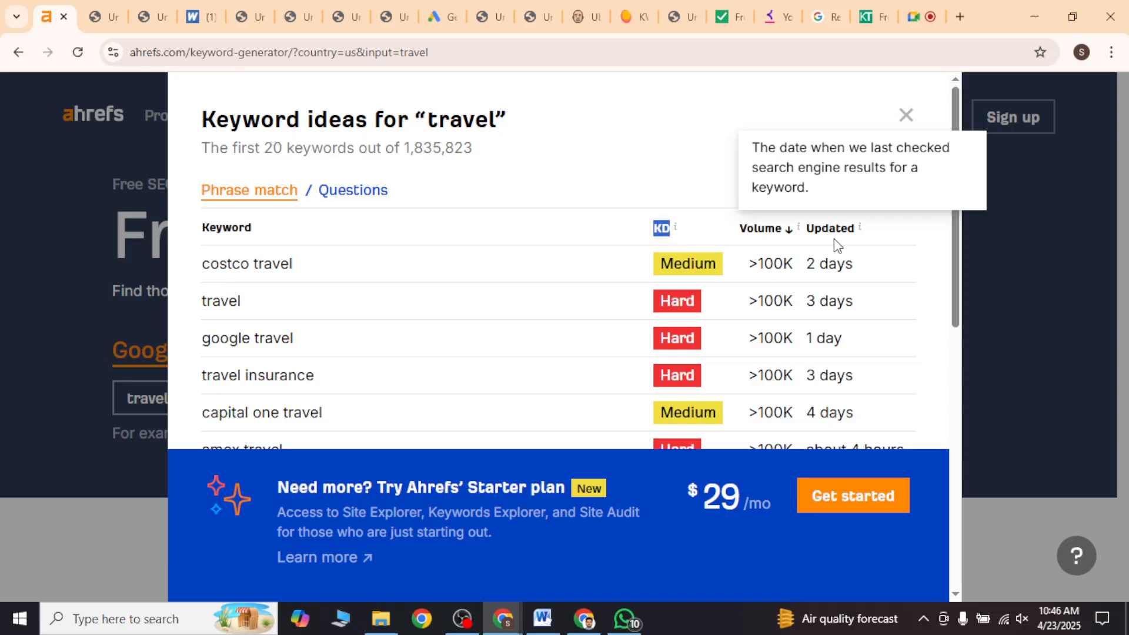
scroll(714, 292, "down", 8)
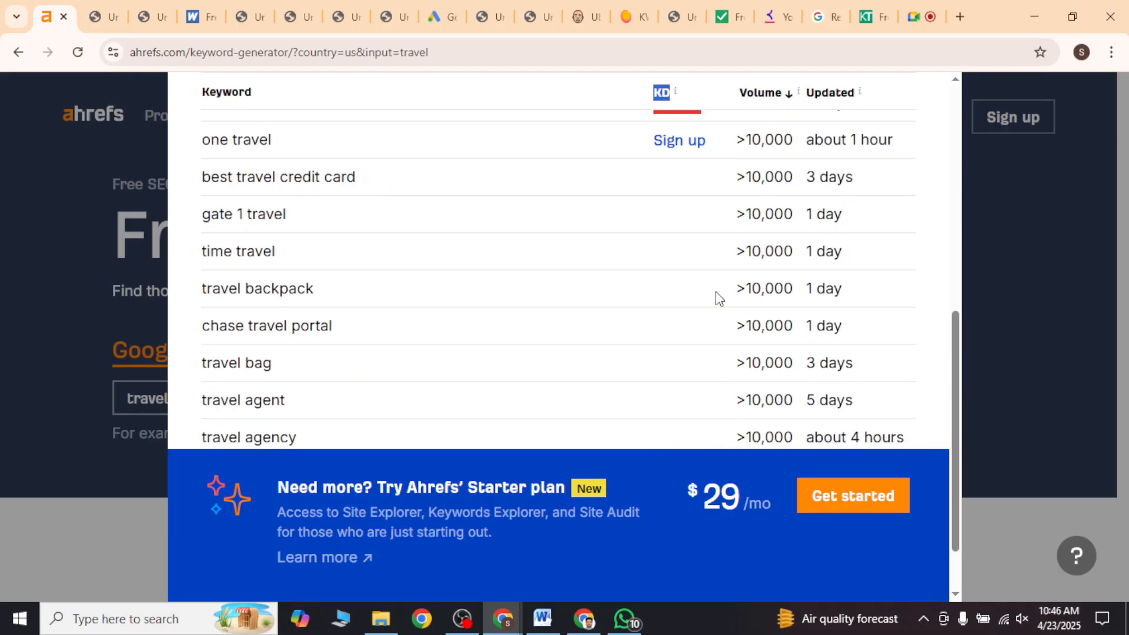
scroll(715, 291, "up", 8)
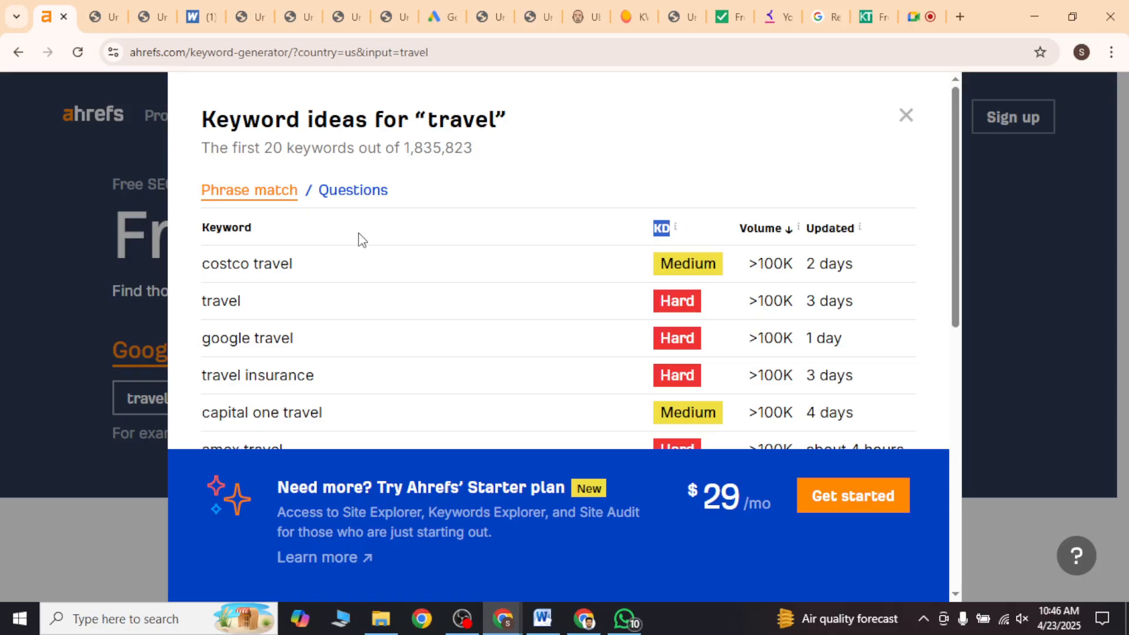
Step: Copy the Keyword column heading from Ahrefs into the Word document below the Ahrefs note and extend the line to Keyword → SV
double_click(227, 228)
key("ctrl+c")
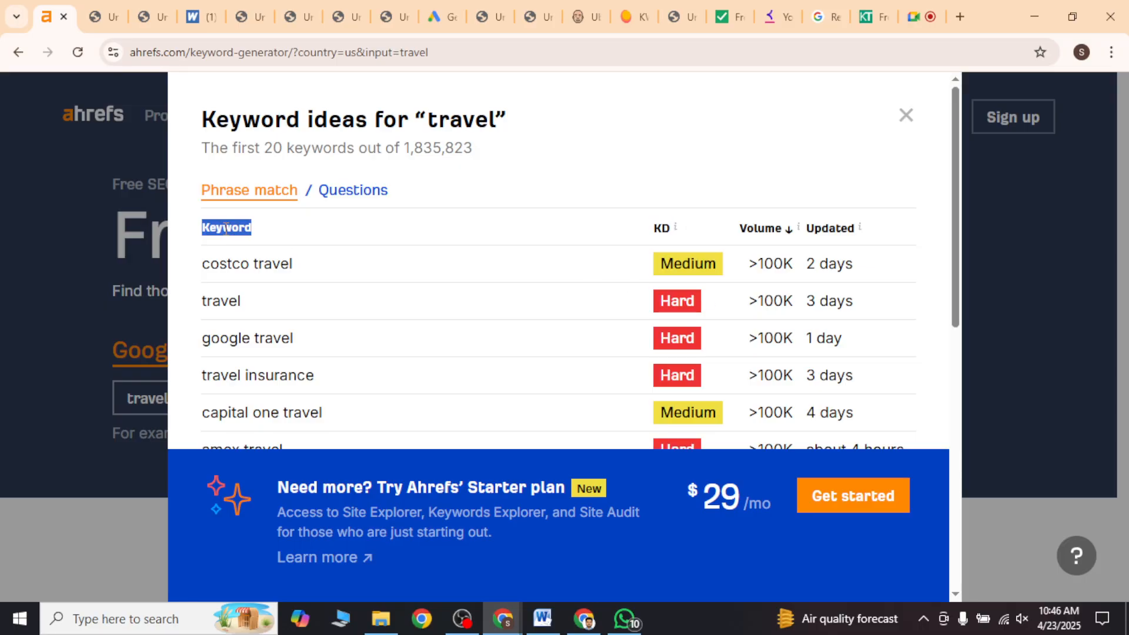
left_click(542, 619)
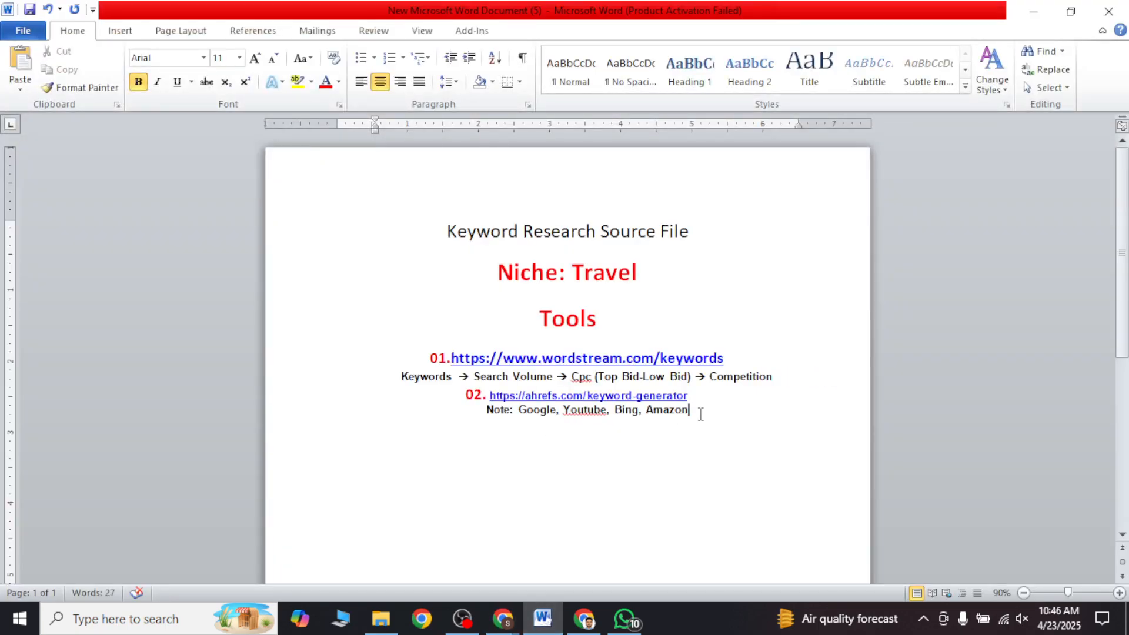
key("ctrl+v")
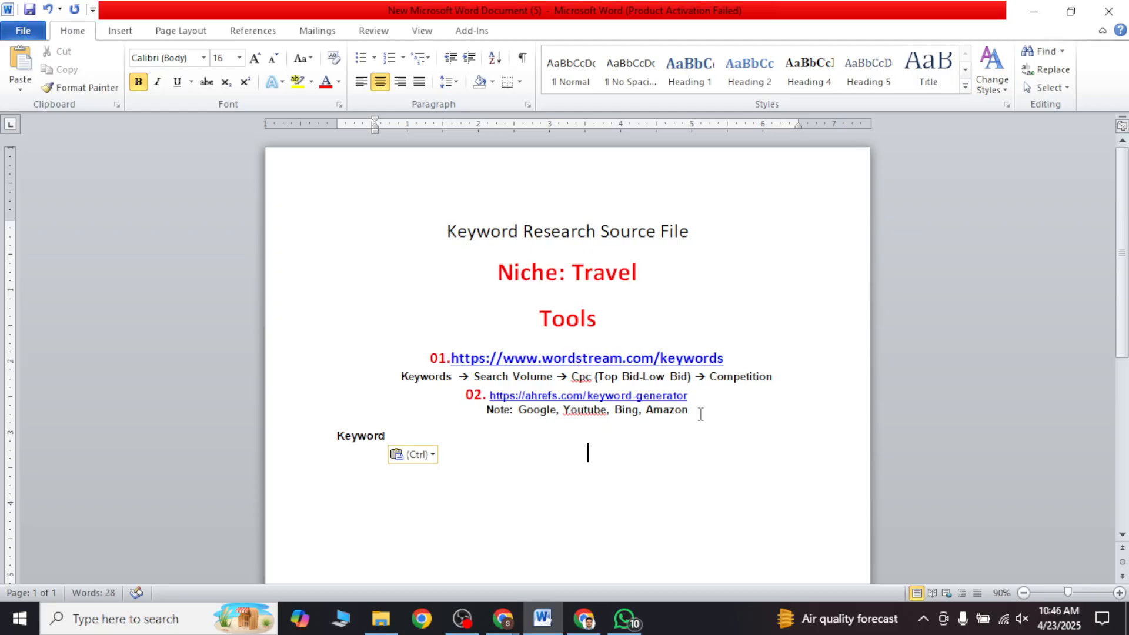
key("BackSpace")
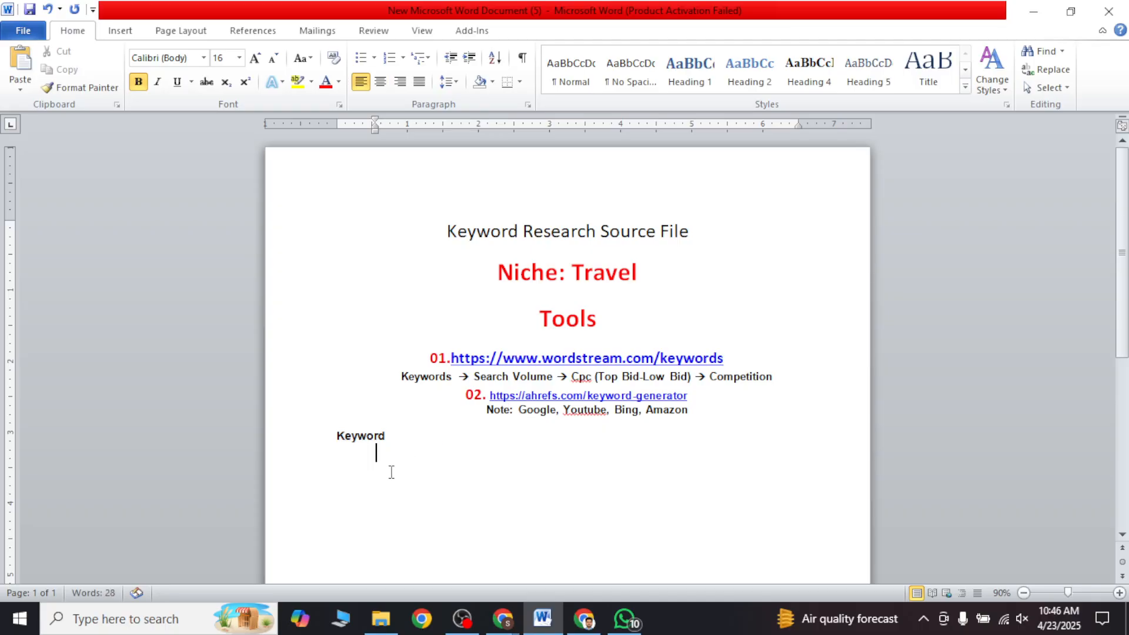
left_click(405, 434)
type("-")
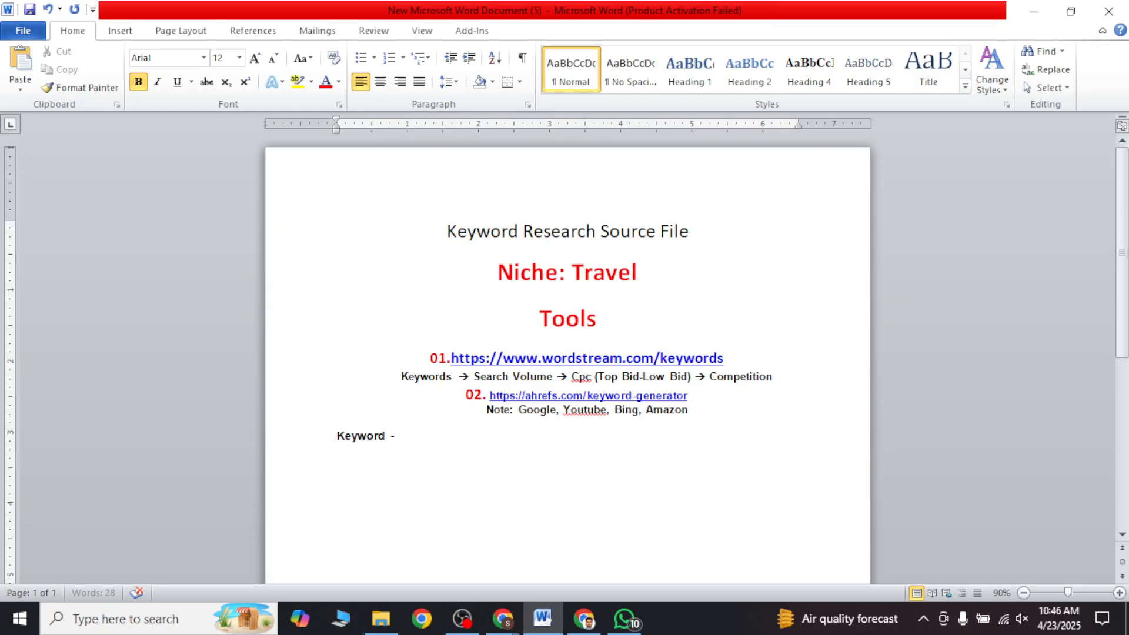
type("-> SV")
Step: Check the Ahrefs result columns again and extend the metrics line in the Word document to Keyword → SV → KD
left_click(569, 618)
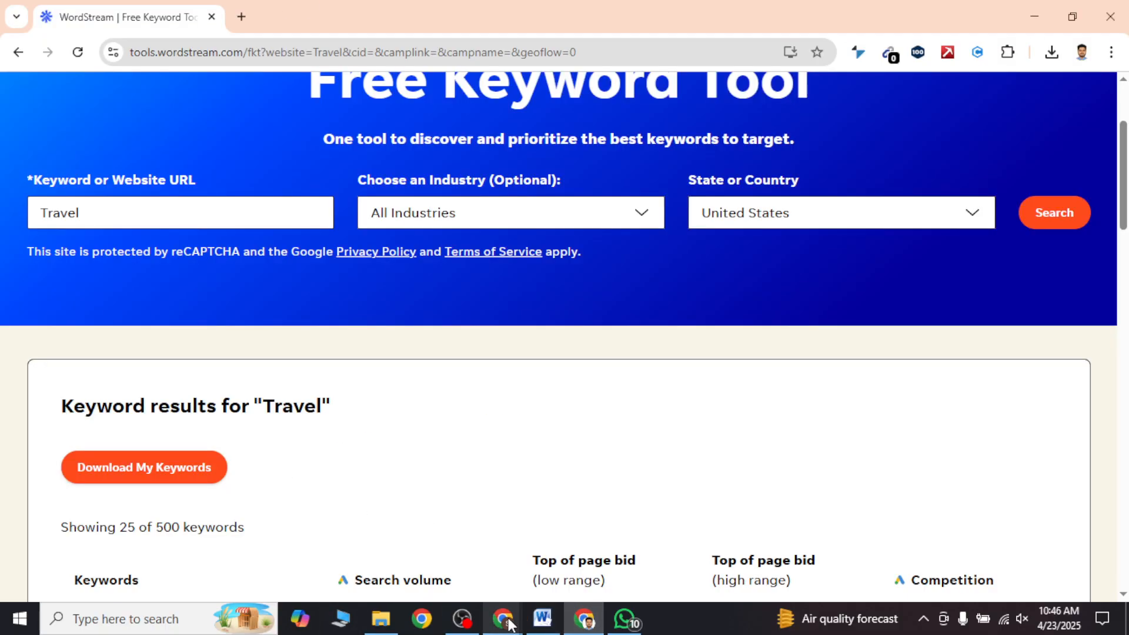
mouse_move(510, 623)
left_click(486, 577)
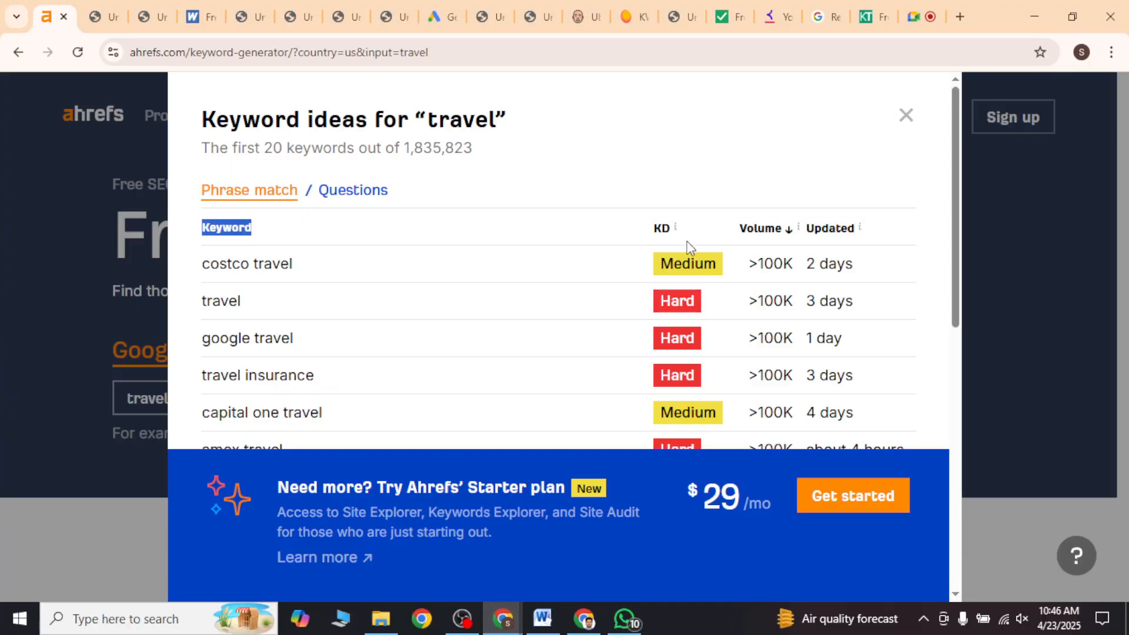
scroll(448, 395, "down", 7)
scroll(464, 390, "up", 7)
mouse_move(545, 623)
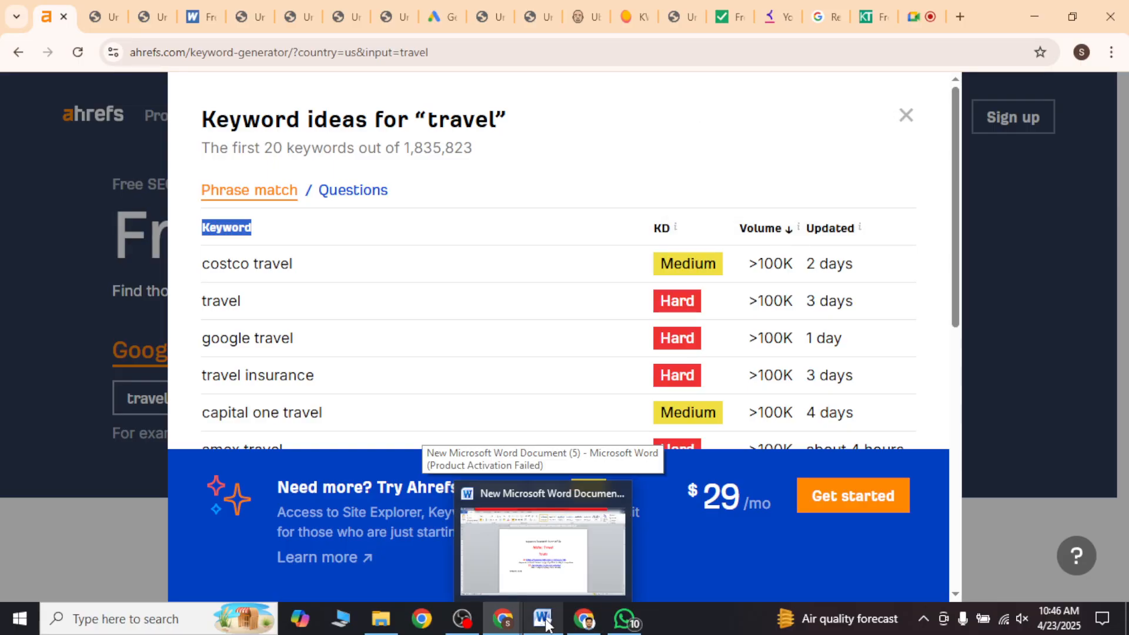
left_click(546, 623)
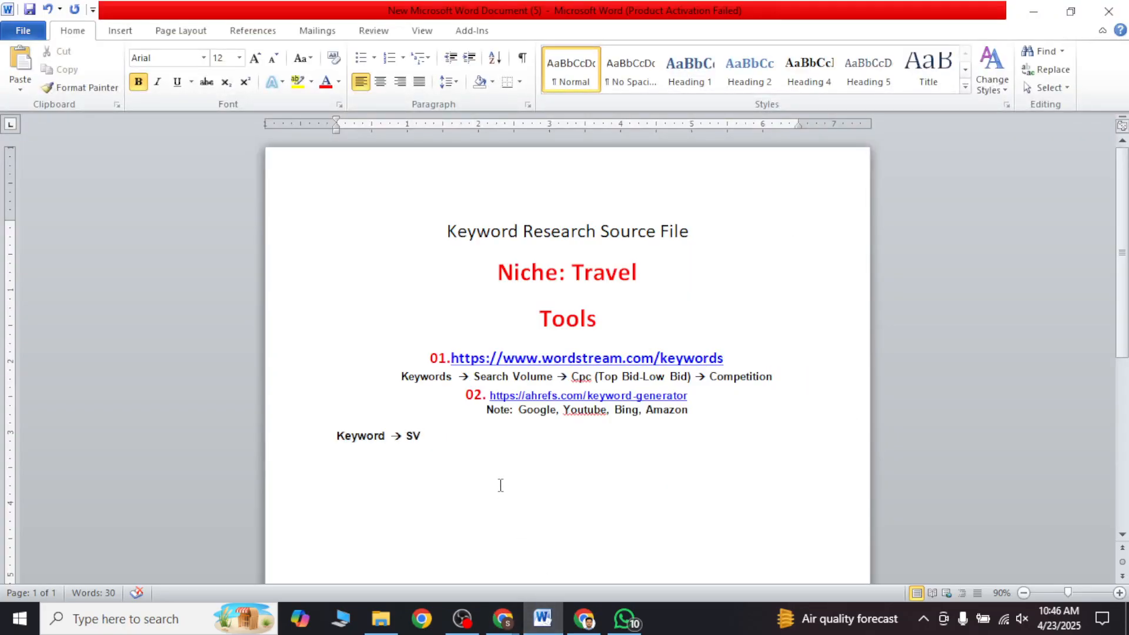
type("--> ")
type("KD")
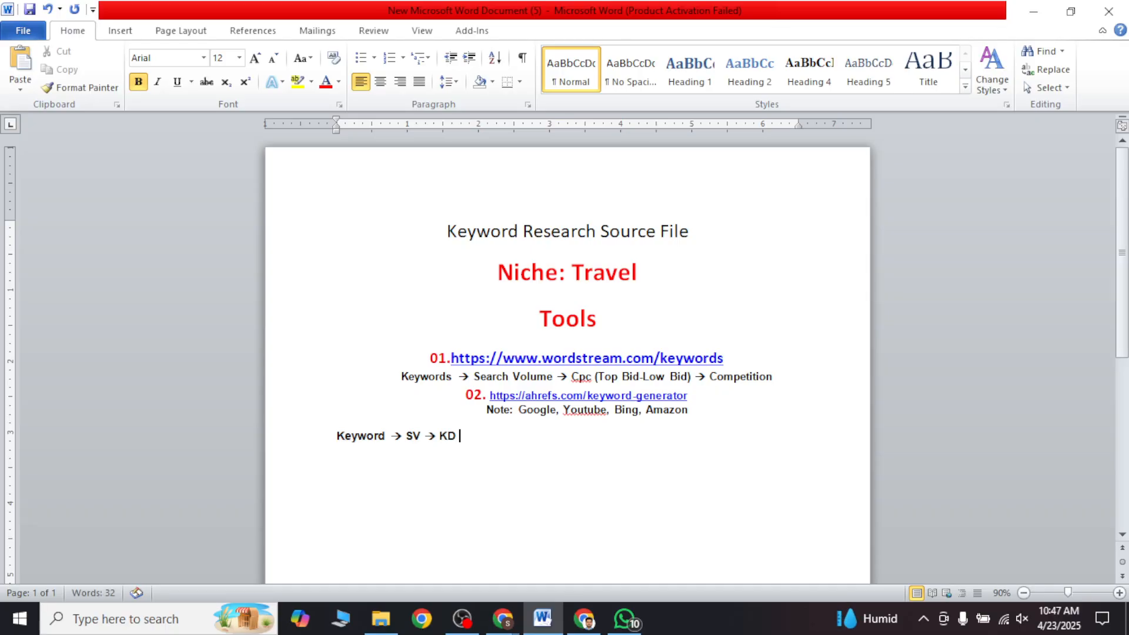
type(" -->")
key("BackSpace")
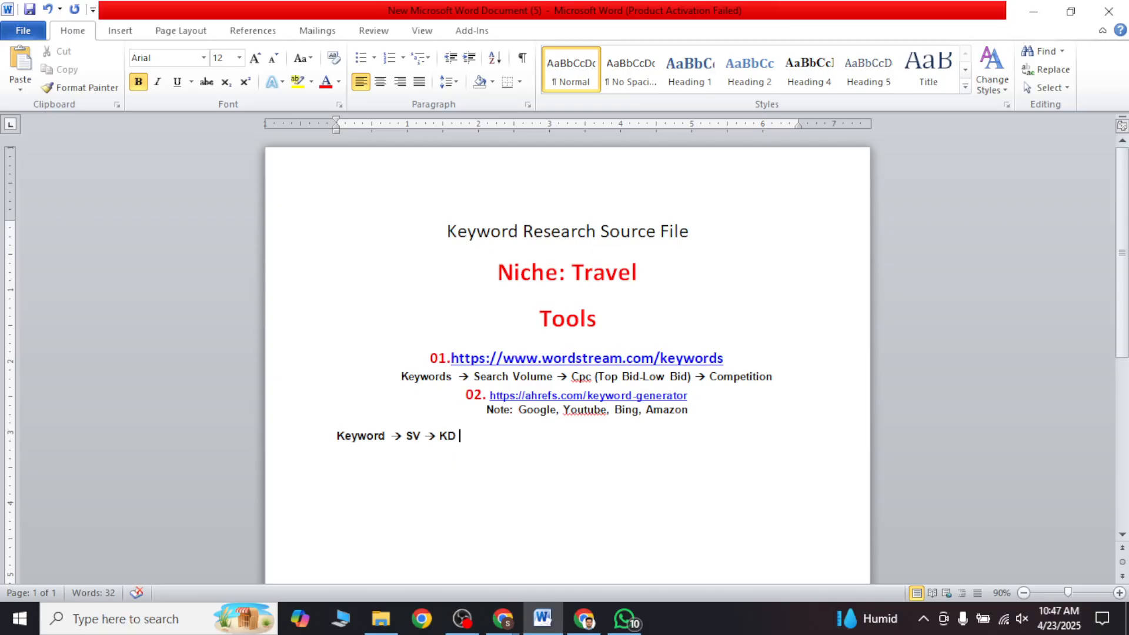
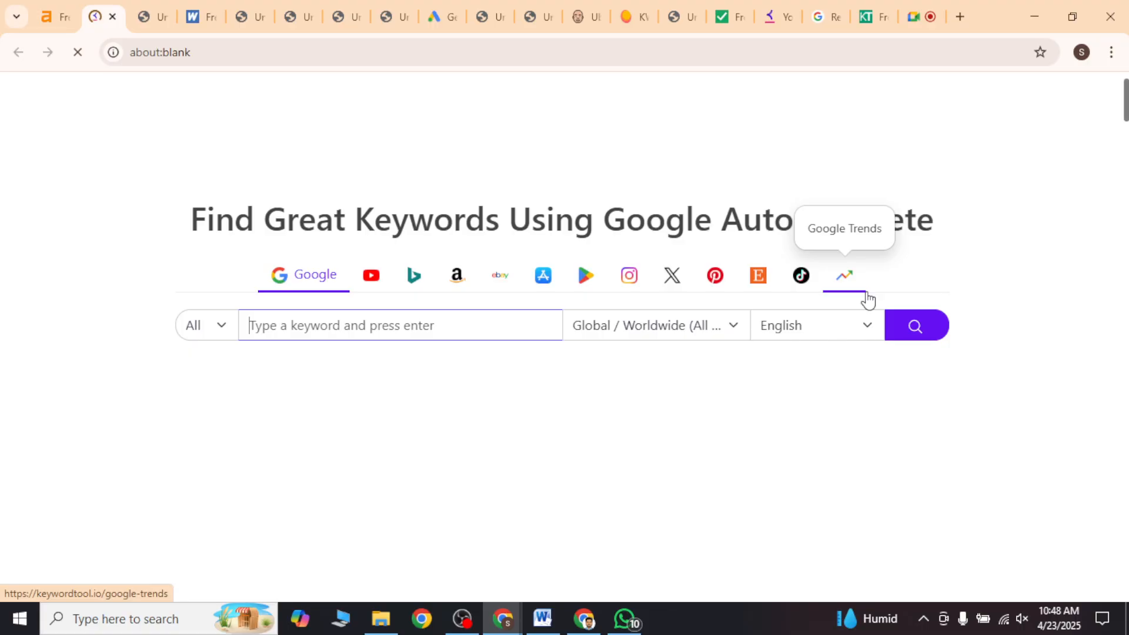
Step: Try to find Google keywords for travel in Keyword Tool with the Global / Worldwide location and English language
scroll(868, 300, "up", 1)
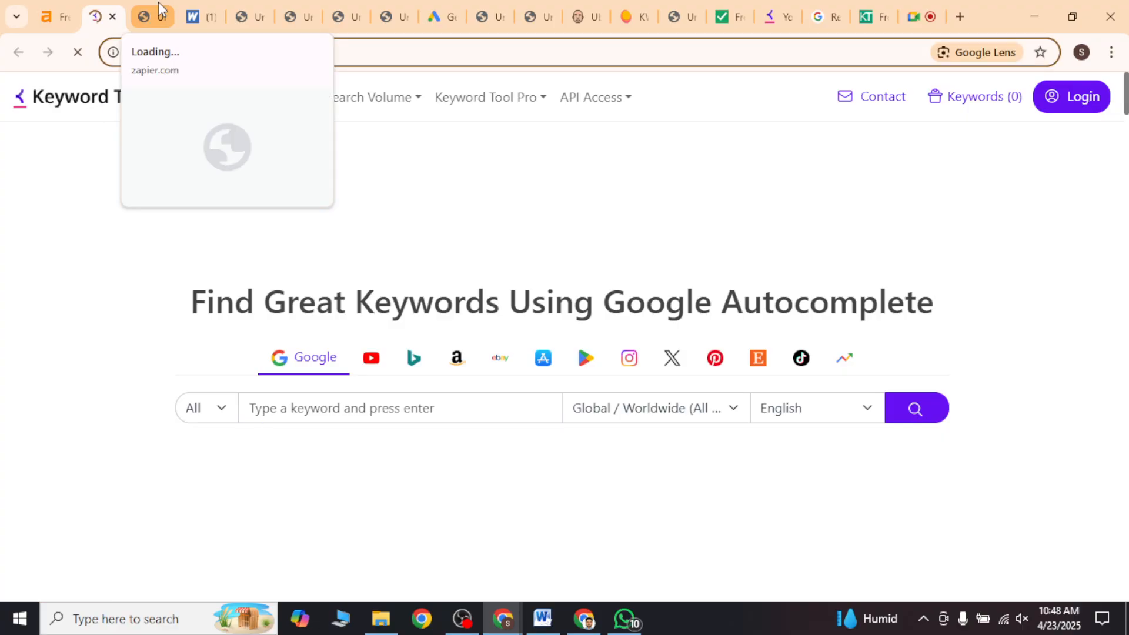
left_click(358, 413)
type("trave")
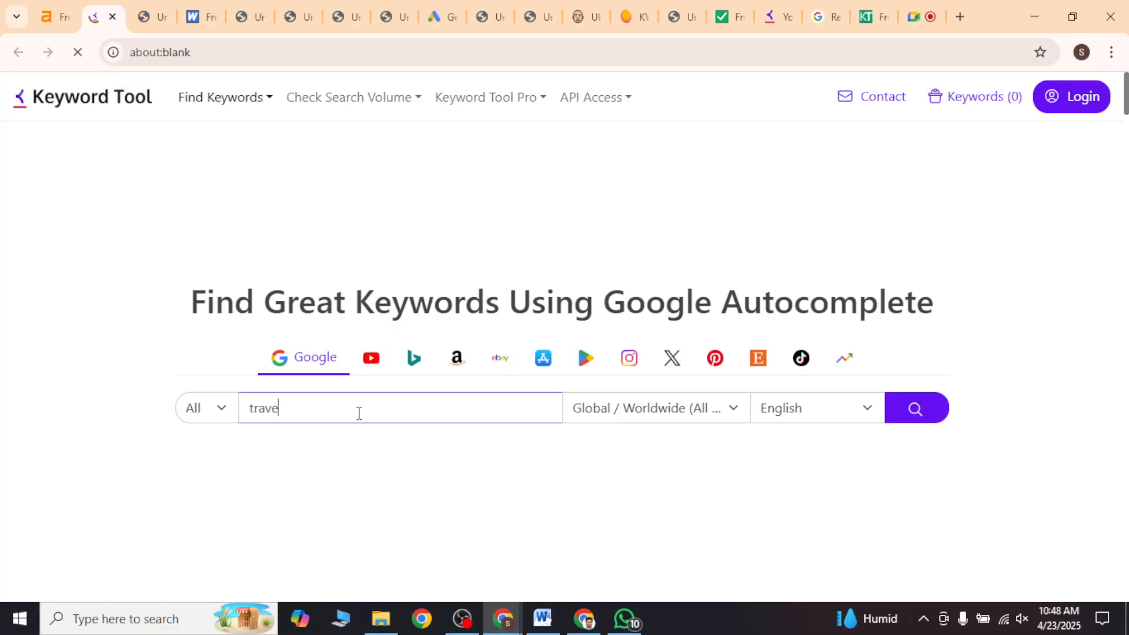
type("l")
key("Return")
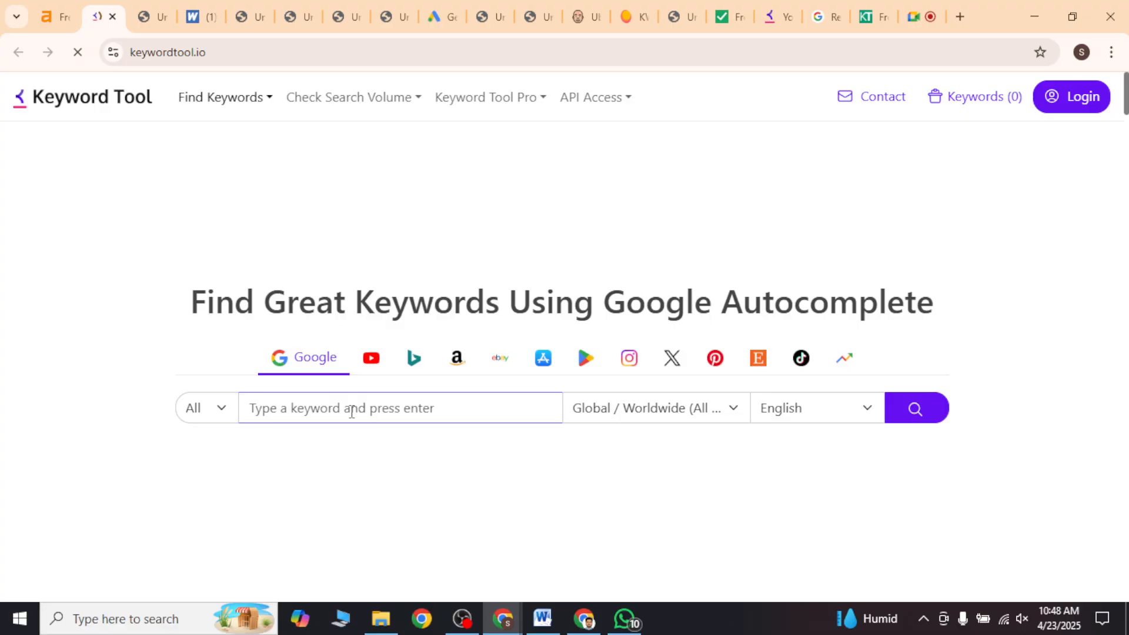
type("travel")
left_click(921, 409)
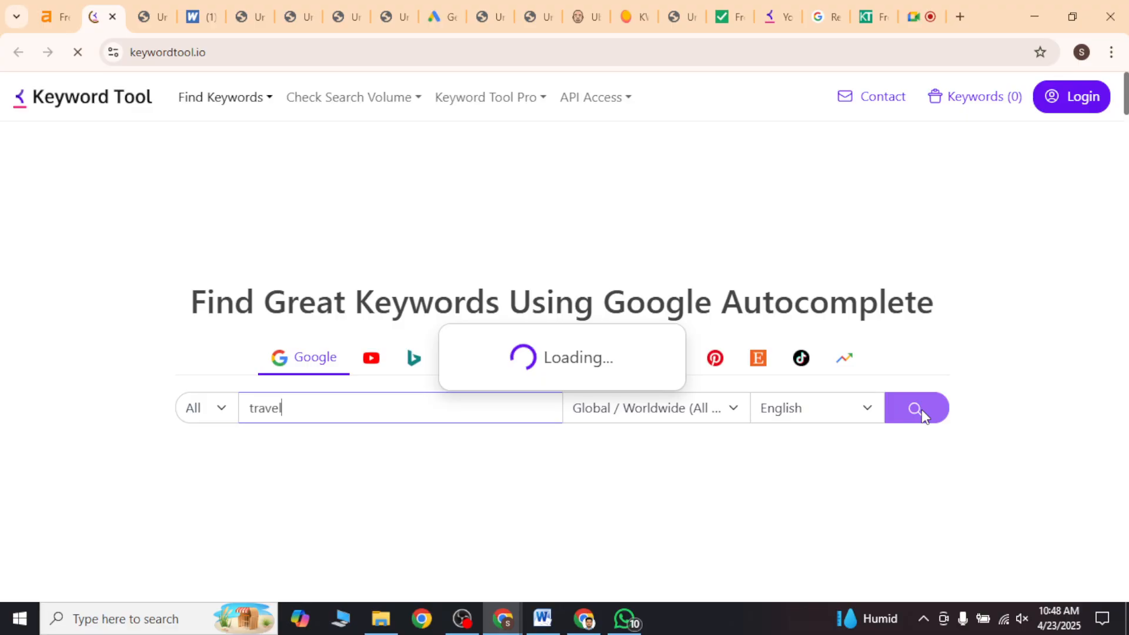
left_click(583, 618)
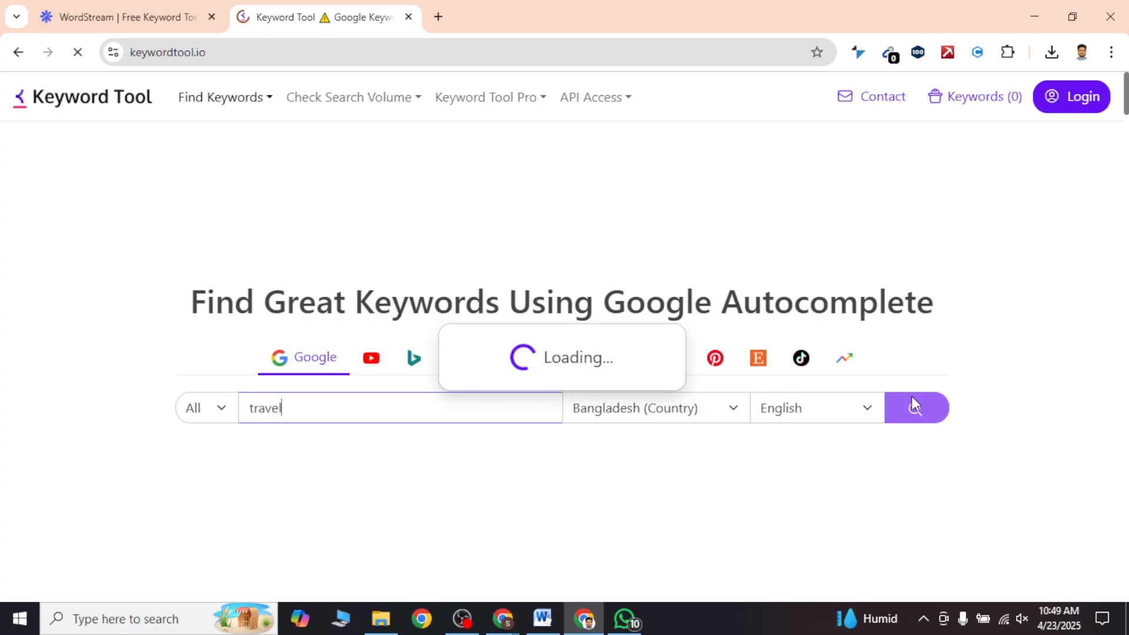
key("ctrl+shift+n")
type("https://keywordtool.io/")
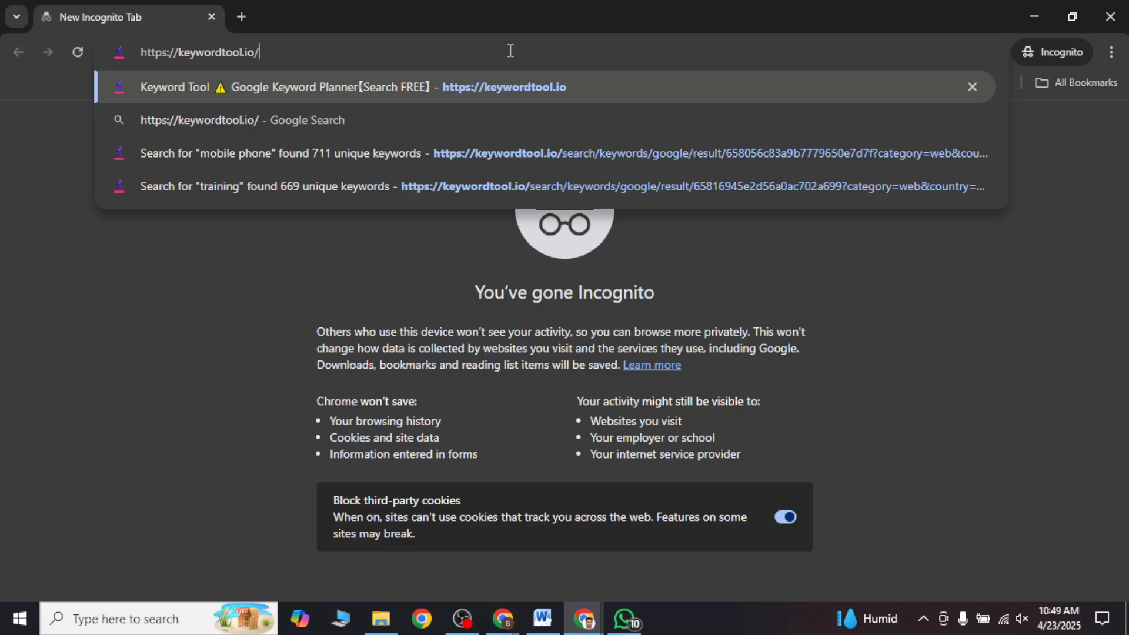
key("Return")
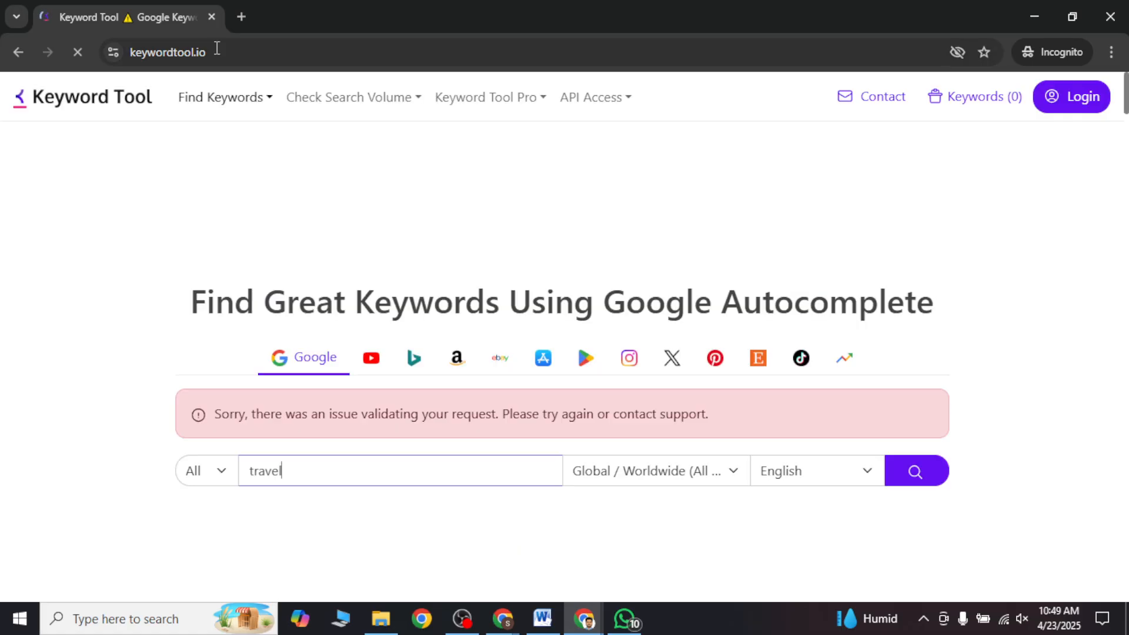
left_click(217, 48)
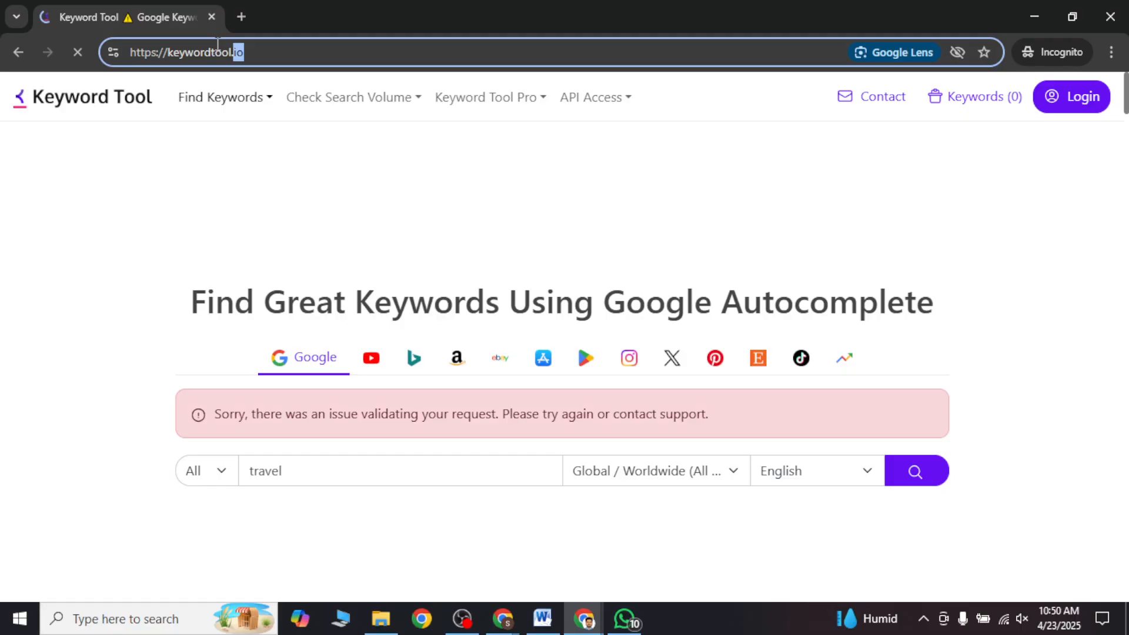
Step: Switch to Word and add the keywordtool.io link, targeted platform note and metrics line as tool 03, leaving the note and metrics unnumbered
left_click(542, 618)
left_click_drag(337, 429, 562, 433)
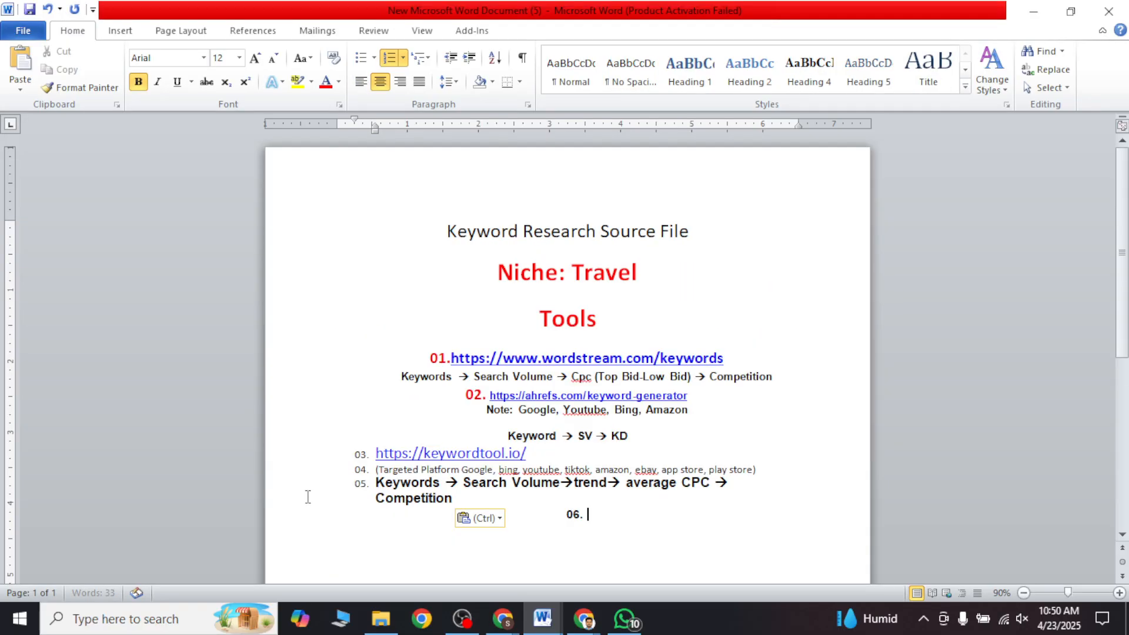
left_click(375, 469)
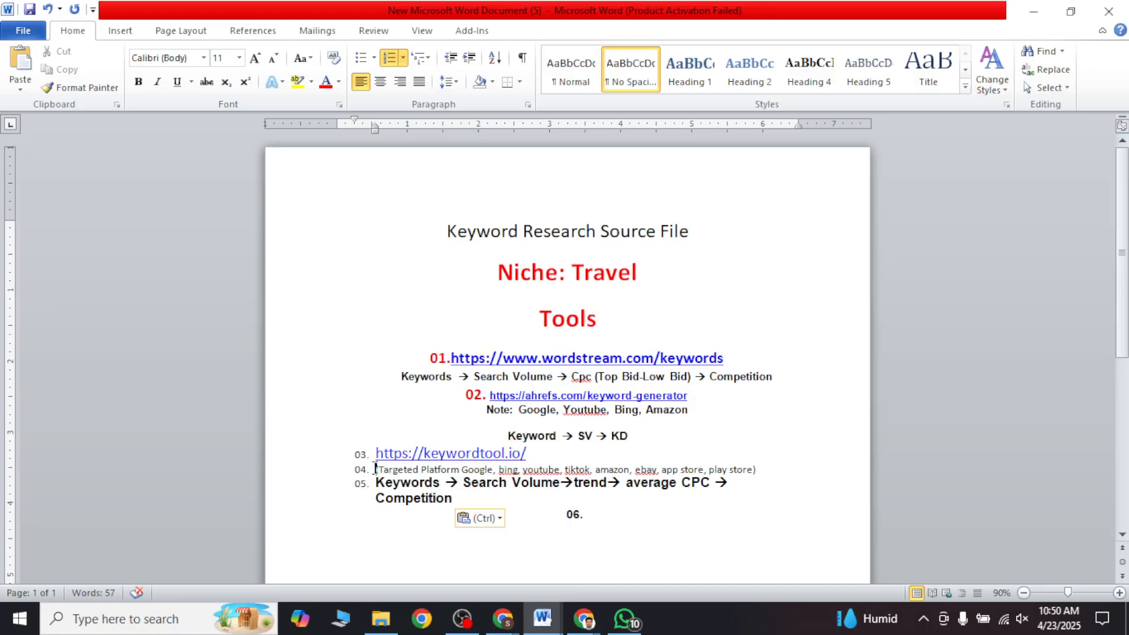
key("ctrl+z")
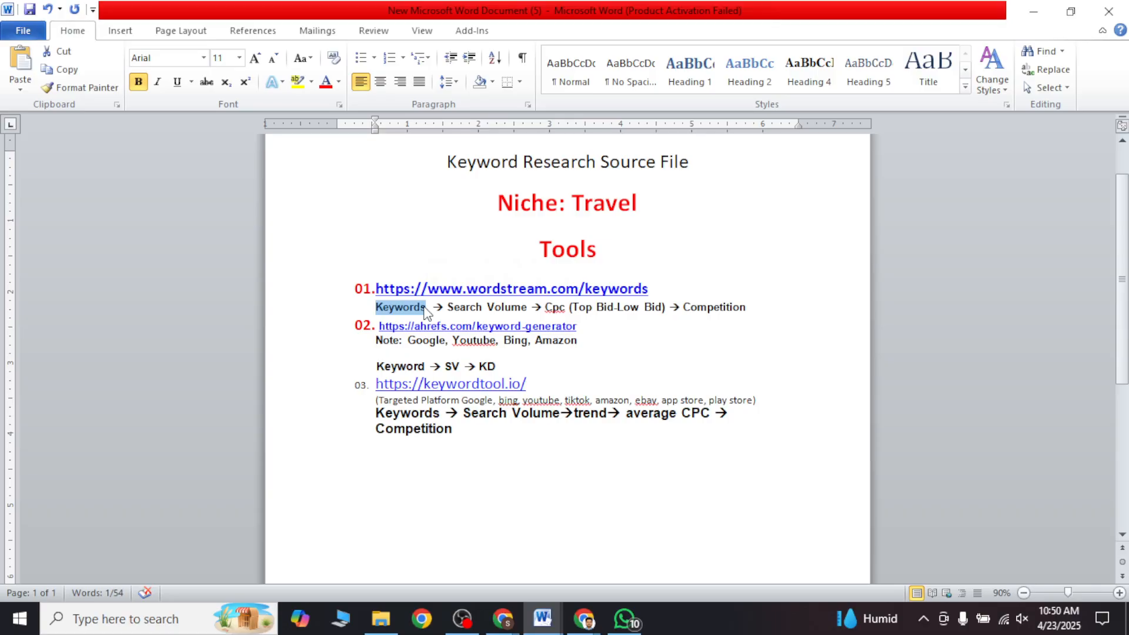
Step: Copy Keywords and Search Volume from the WordStream metrics line onto separate lines below the keywordtool.io entry
left_click(403, 466)
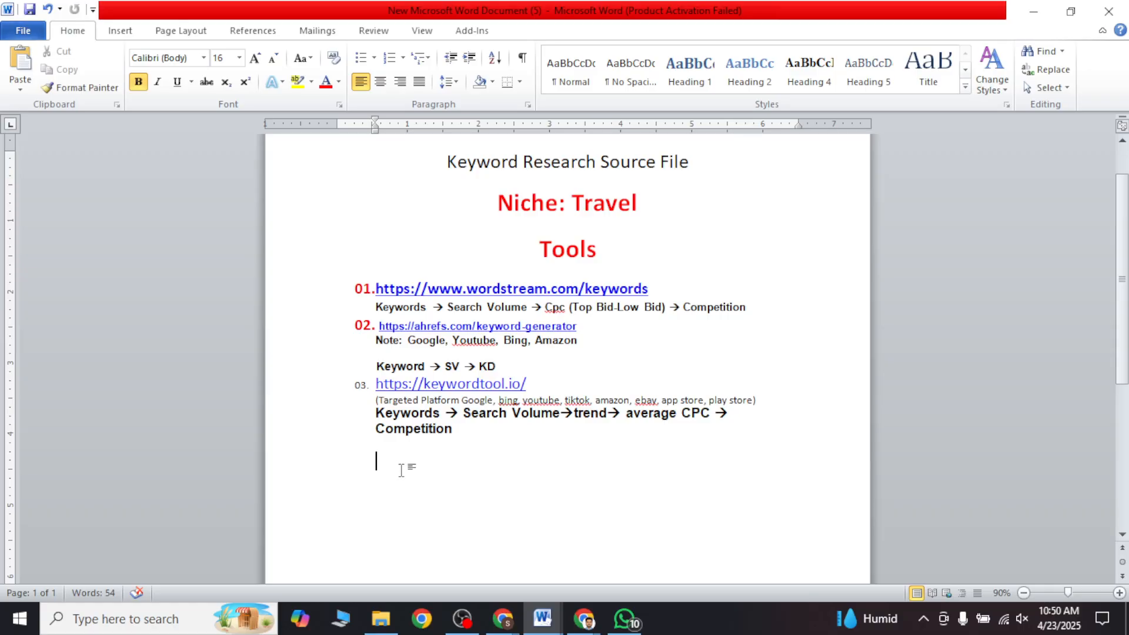
type("Keywords")
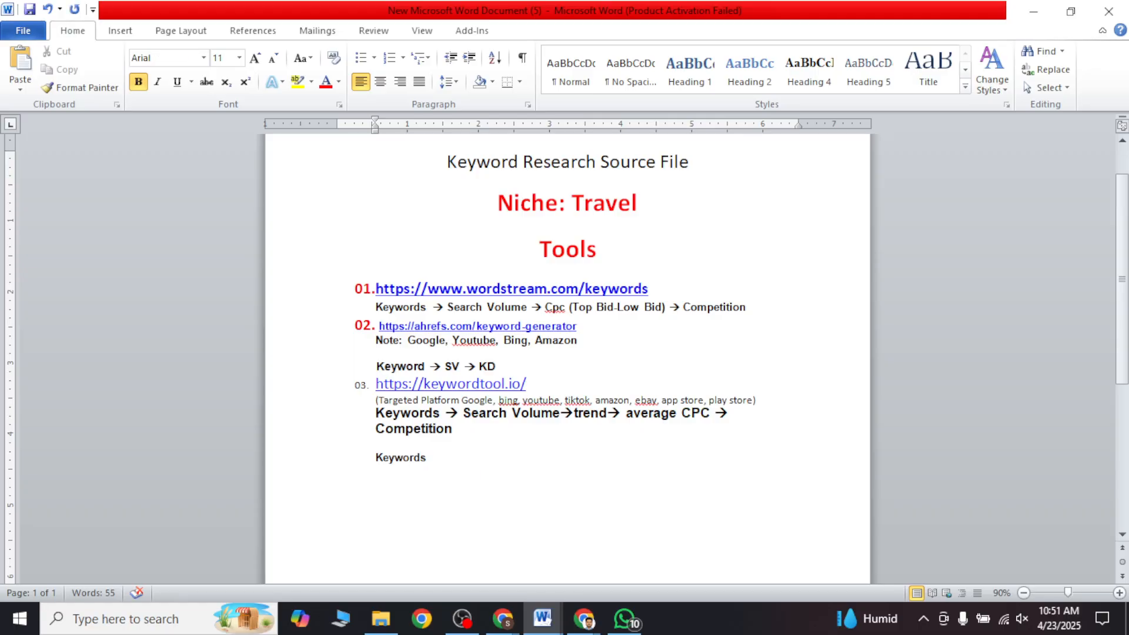
left_click_drag(447, 306, 531, 307)
key("ctrl+c")
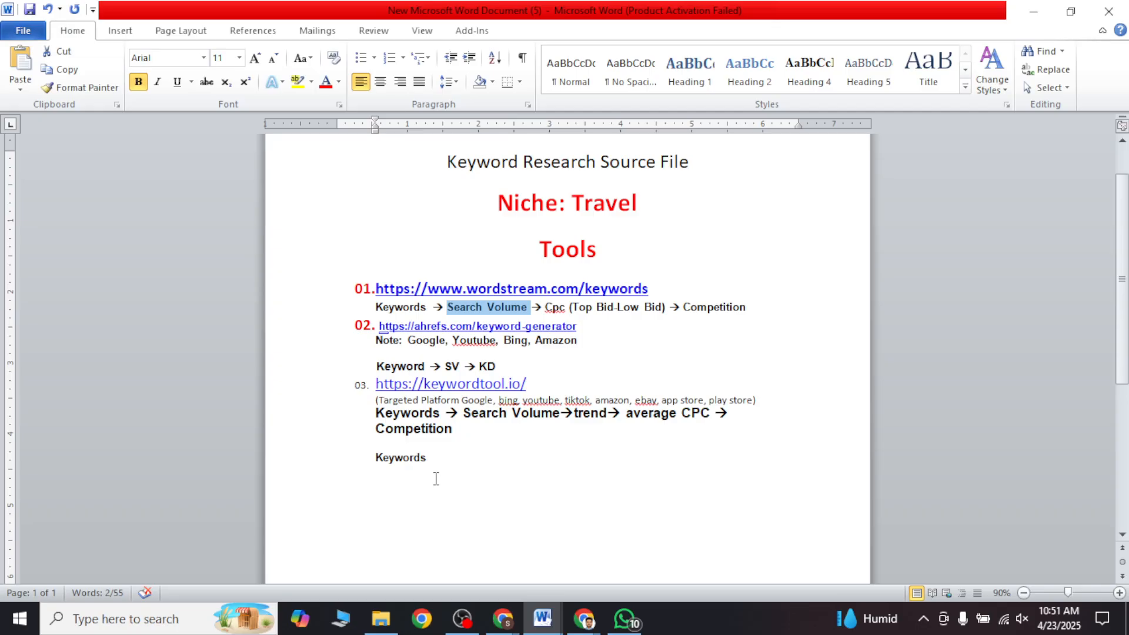
left_click(436, 479)
key("ctrl+v")
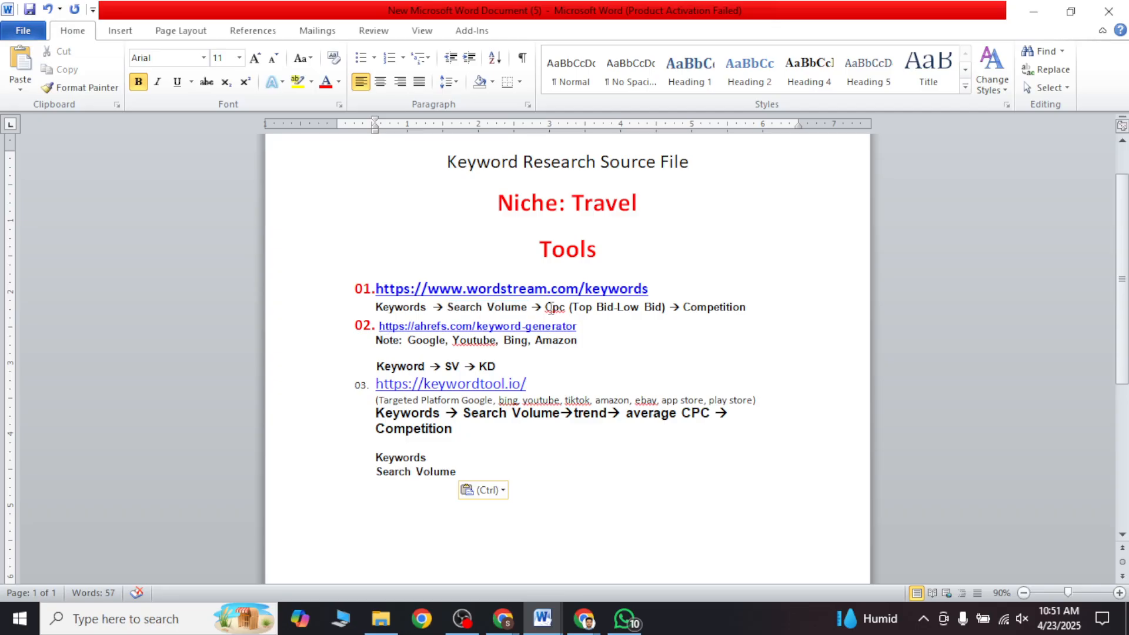
Step: Copy Cpc and Competition from the WordStream metrics line onto separate lines at the end of the metrics list
double_click(550, 308)
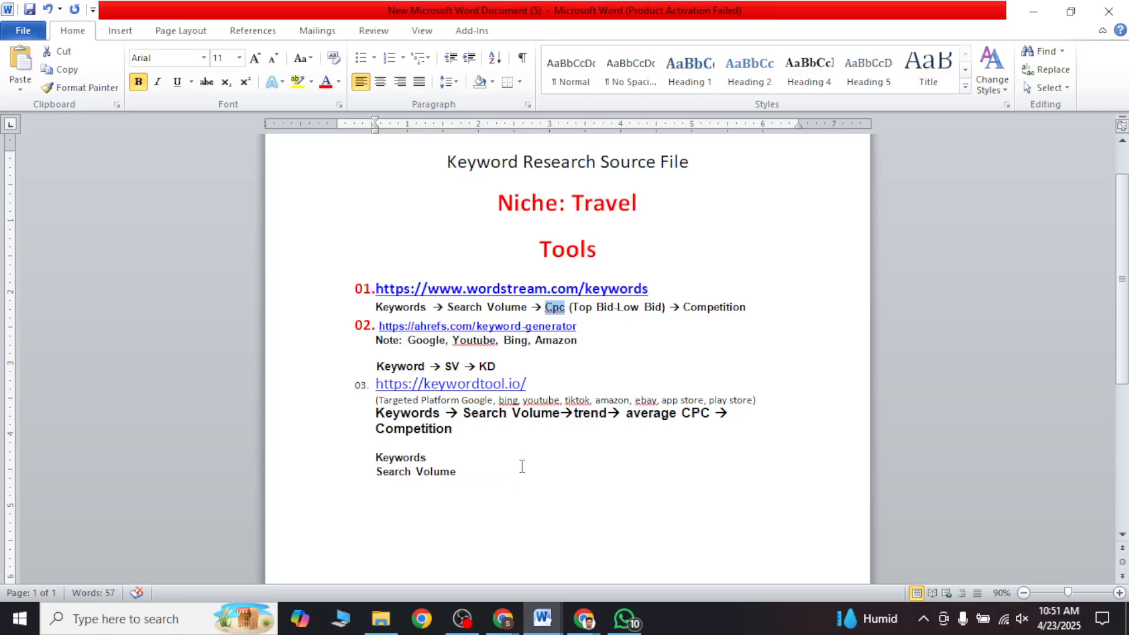
key("ctrl+c")
left_click(499, 480)
key("ctrl+v")
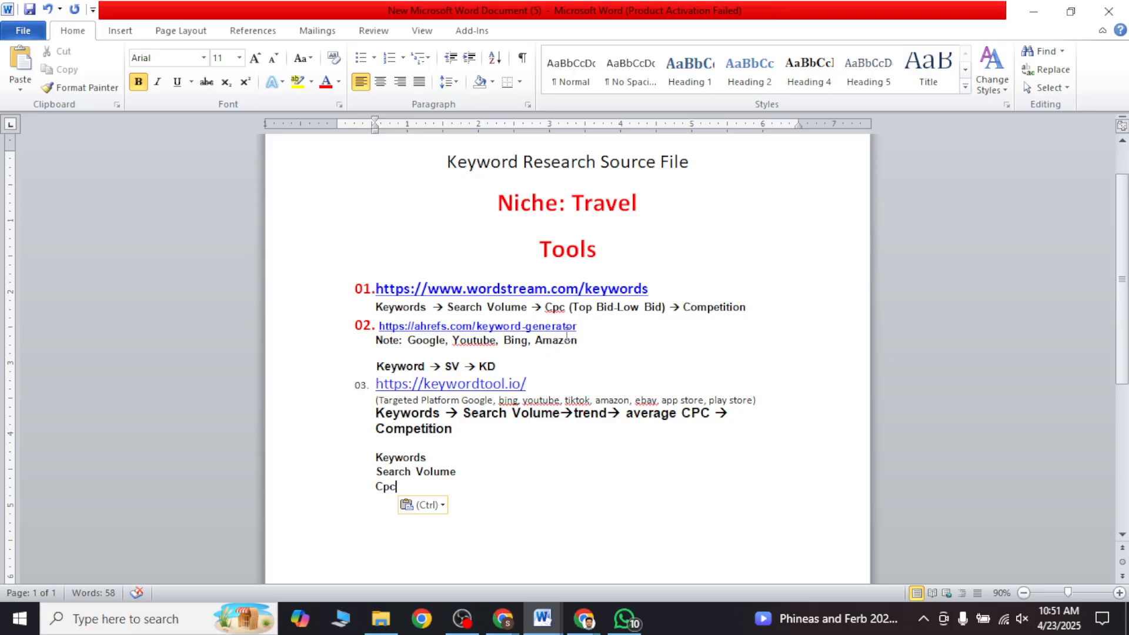
left_click_drag(683, 308, 755, 310)
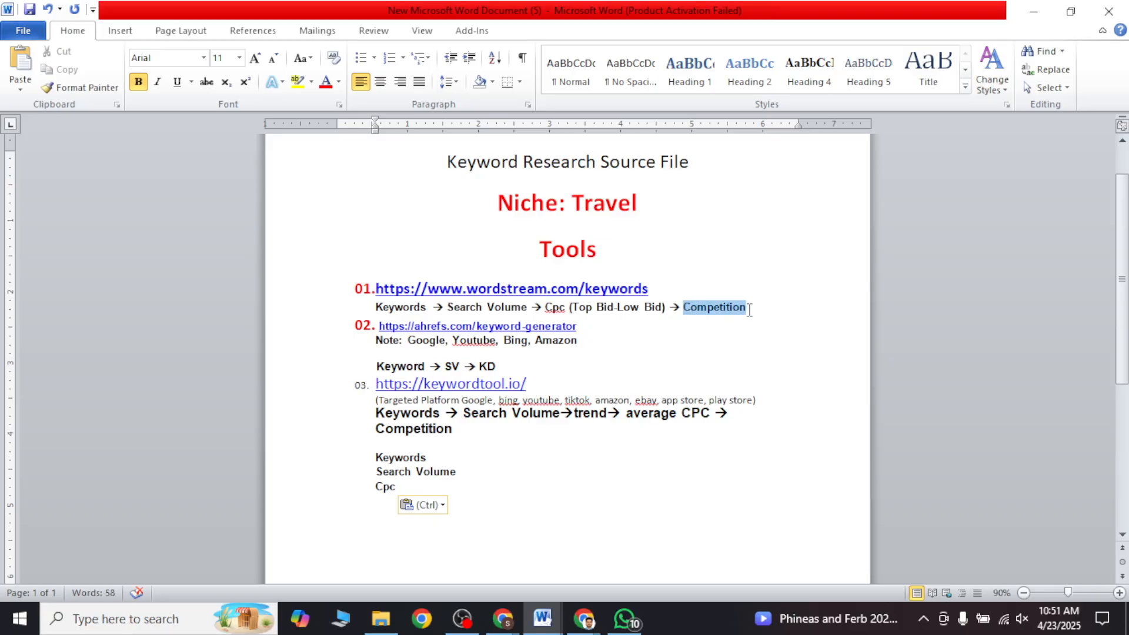
key("ctrl+c")
left_click(397, 505)
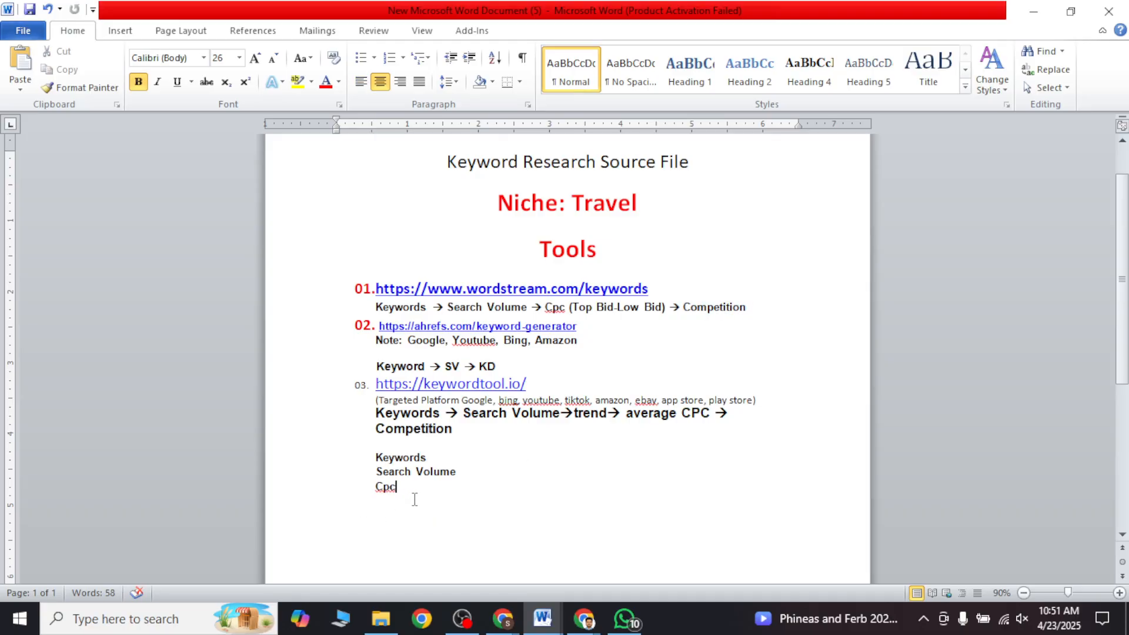
key("ctrl+v")
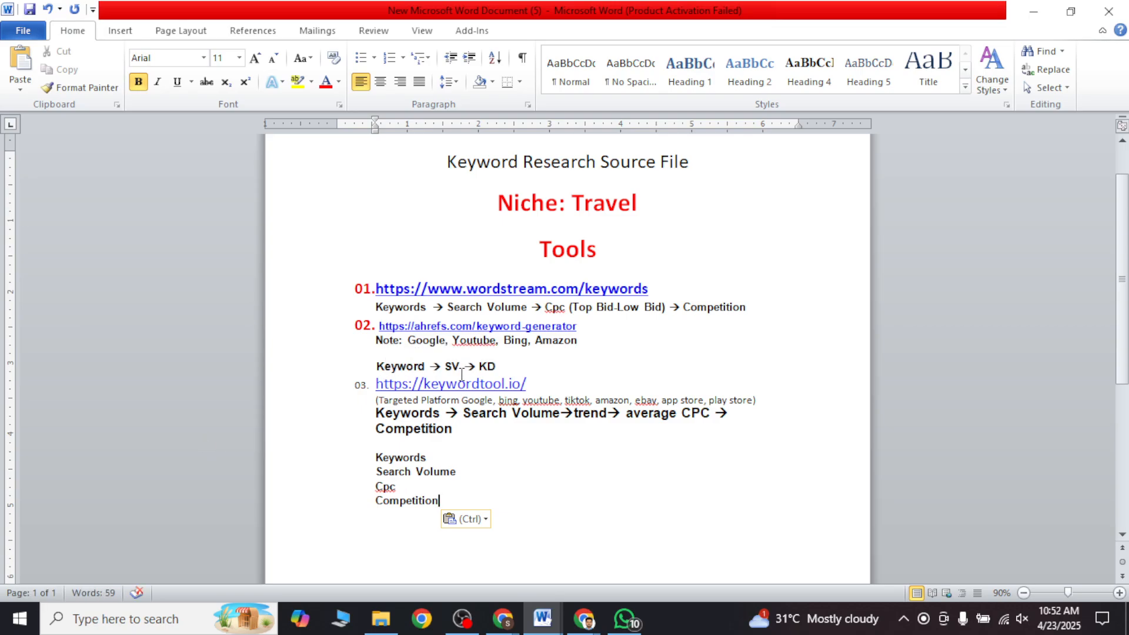
Step: Copy KD from the Ahrefs metrics line onto a new line below Competition in the metrics list
left_click_drag(480, 367, 497, 367)
left_click(461, 487)
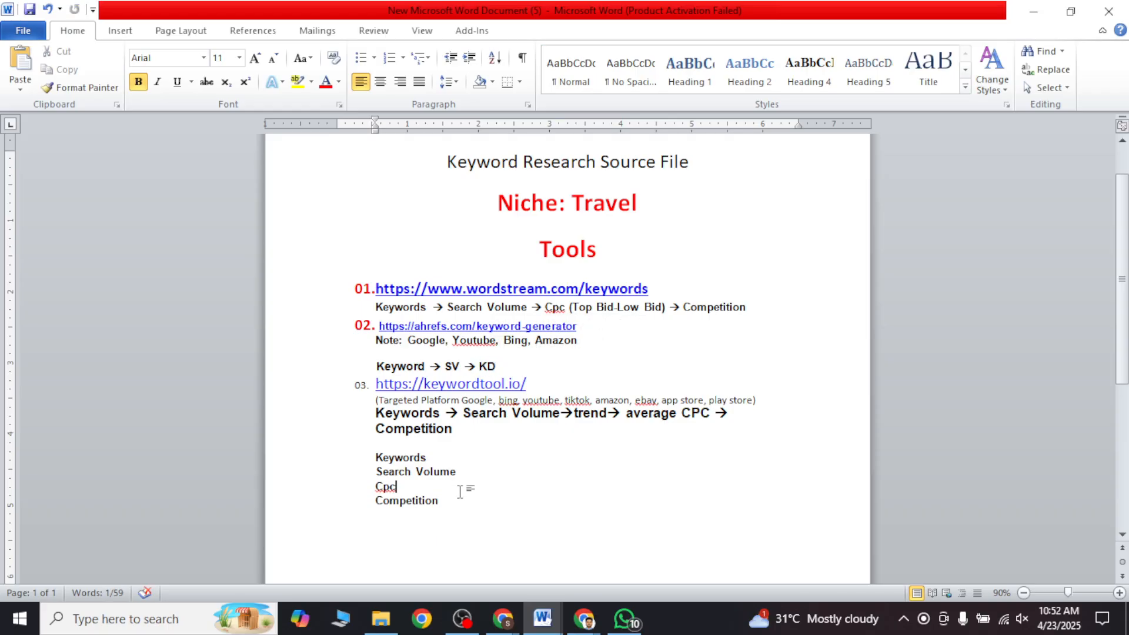
left_click(450, 500)
key("Return")
key("ctrl+v")
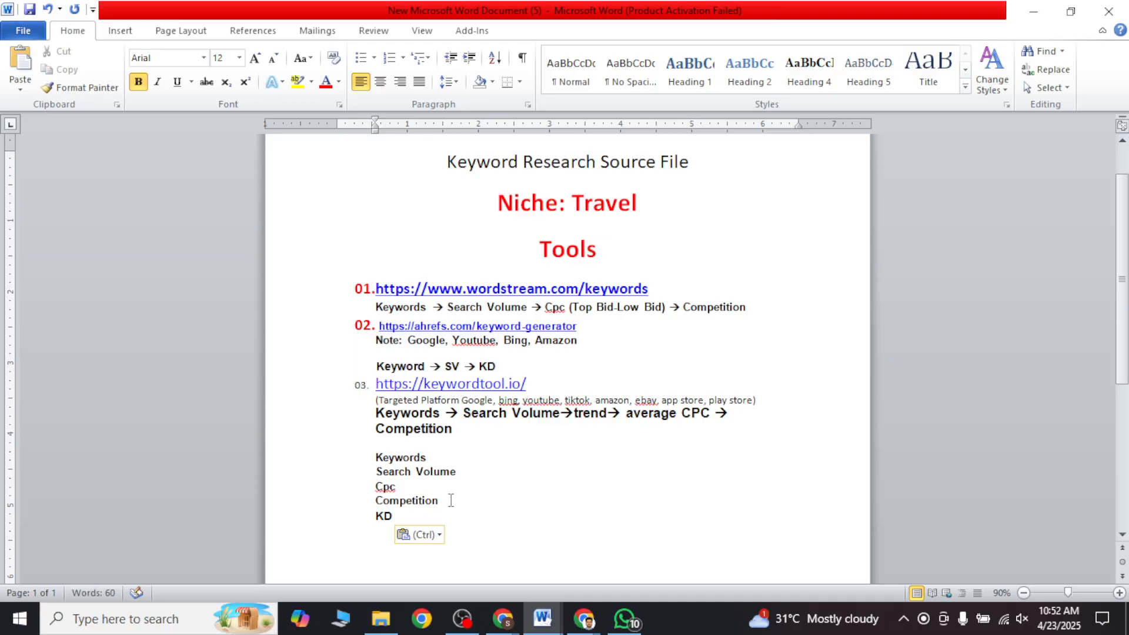
left_click(457, 445)
left_click(598, 422)
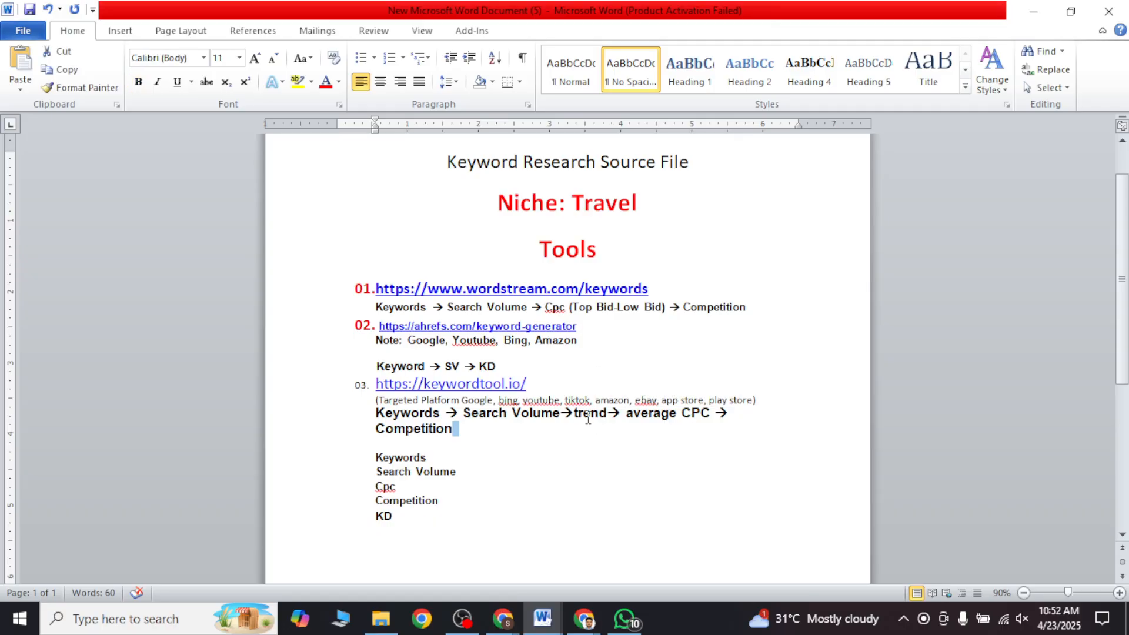
left_click(576, 414)
left_click_drag(575, 414, 608, 416)
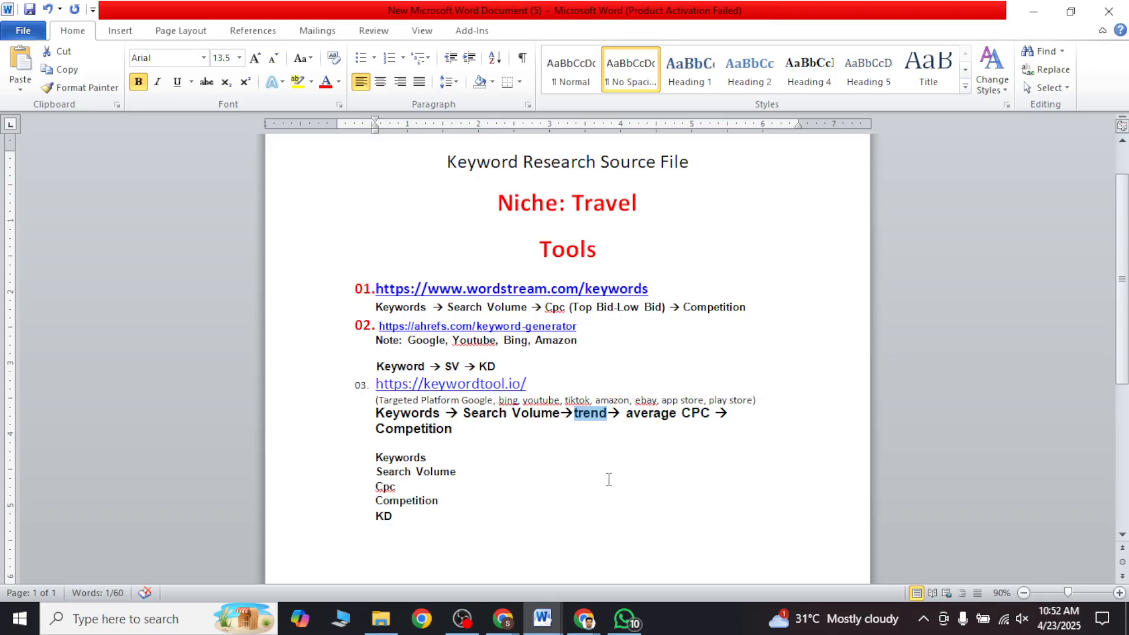
scroll(607, 476, "down", 2)
left_click(612, 358)
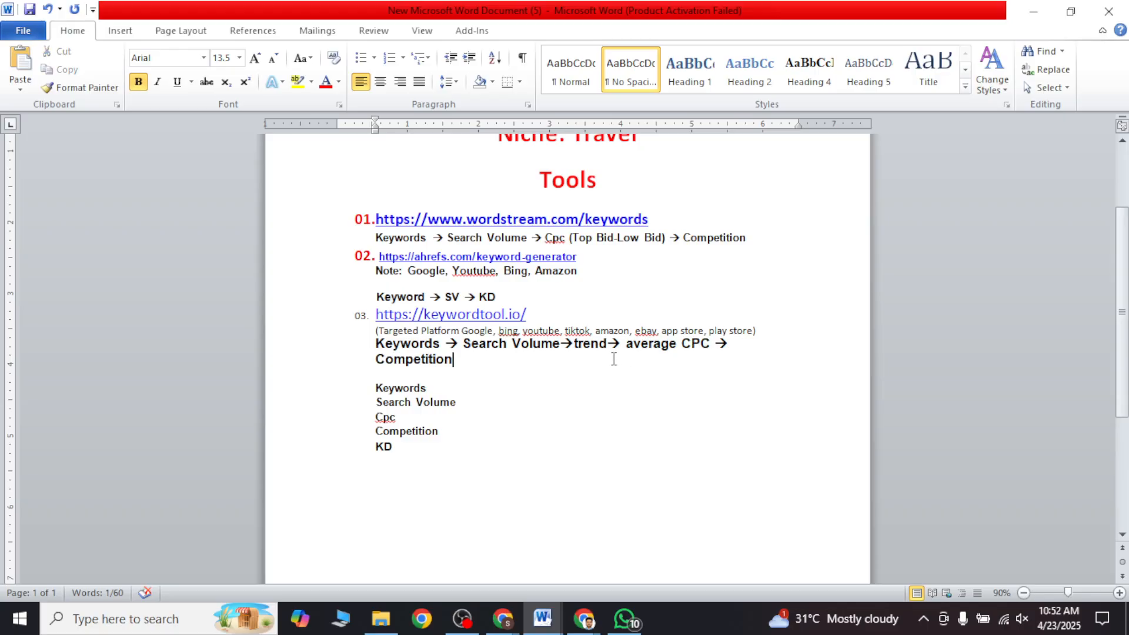
left_click_drag(490, 364, 375, 313)
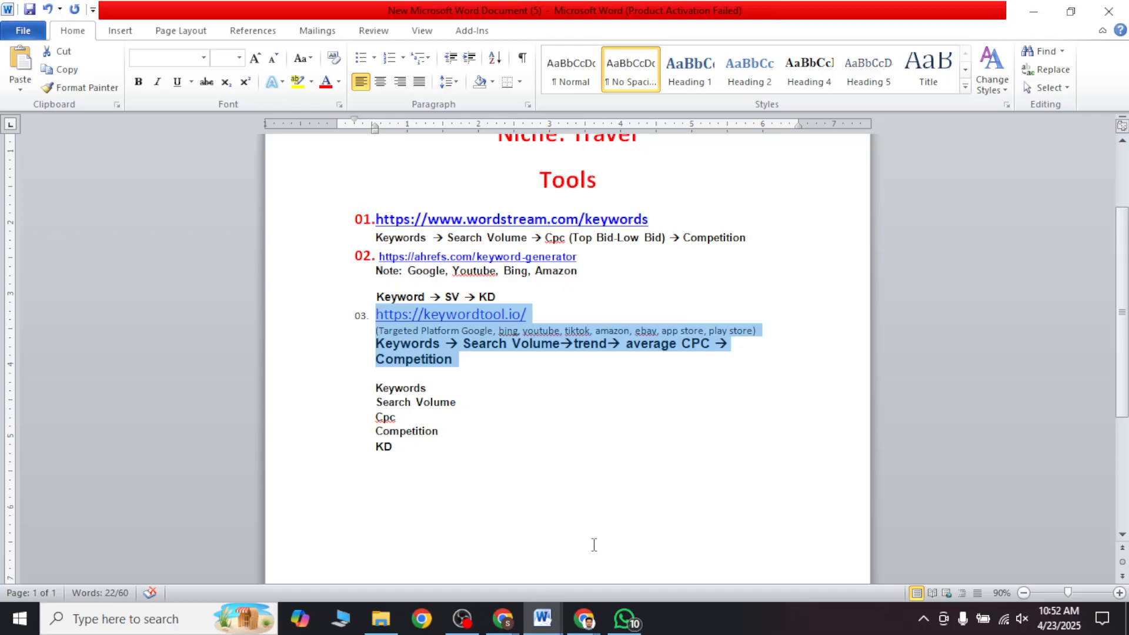
Step: Switch to the Chrome window with the research tools, open Wordtracker and search for keywords for travel
left_click(501, 619)
left_click(395, 537)
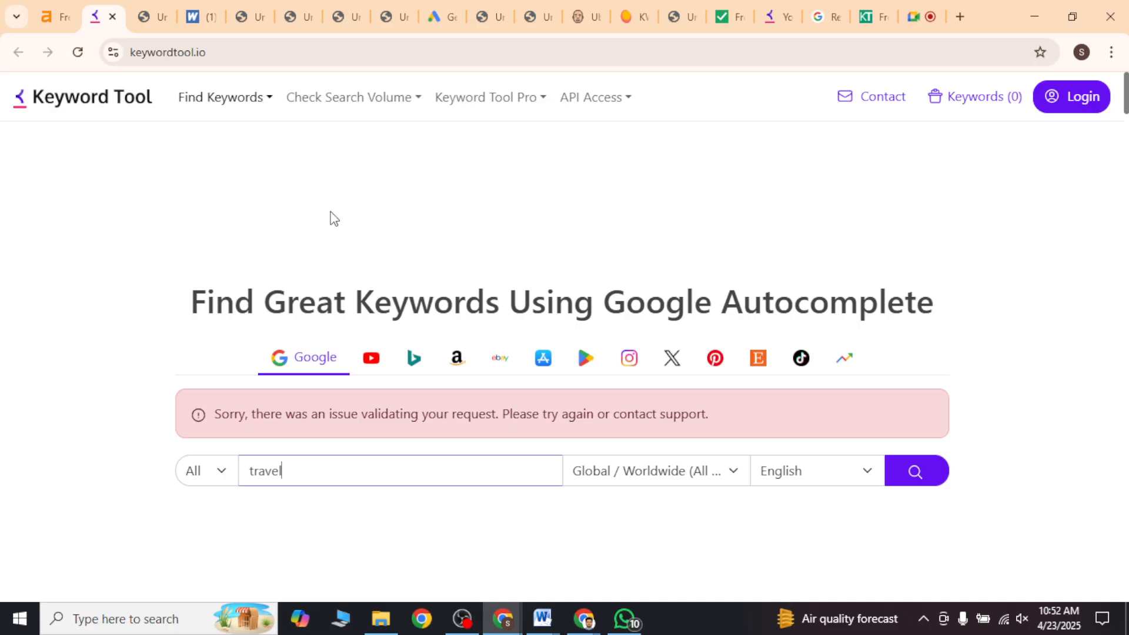
left_click(154, 14)
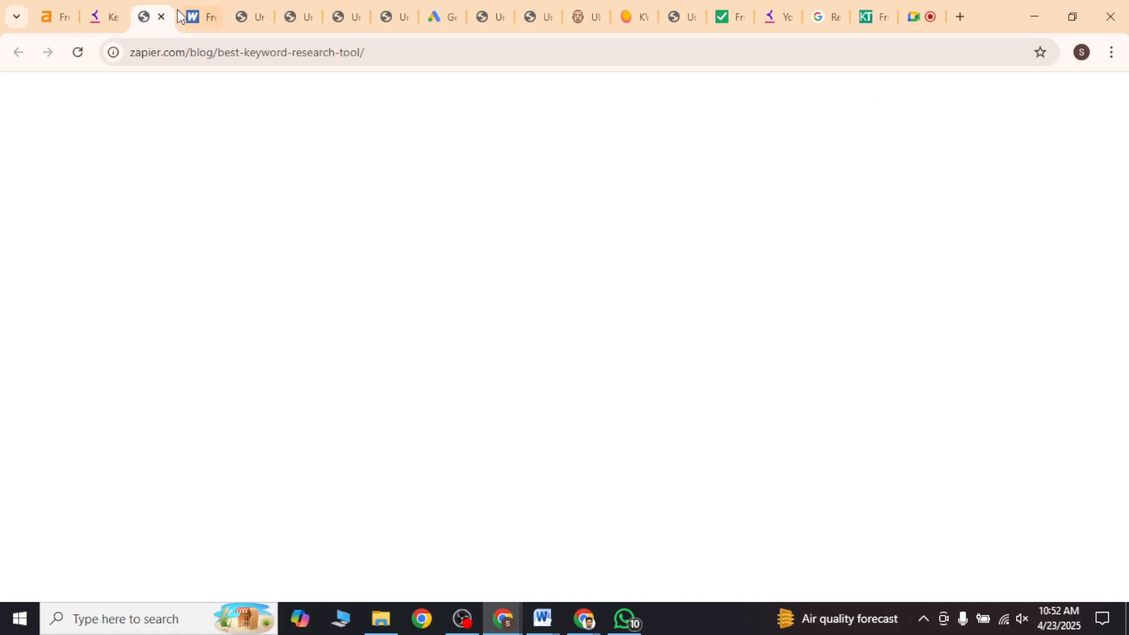
left_click(192, 19)
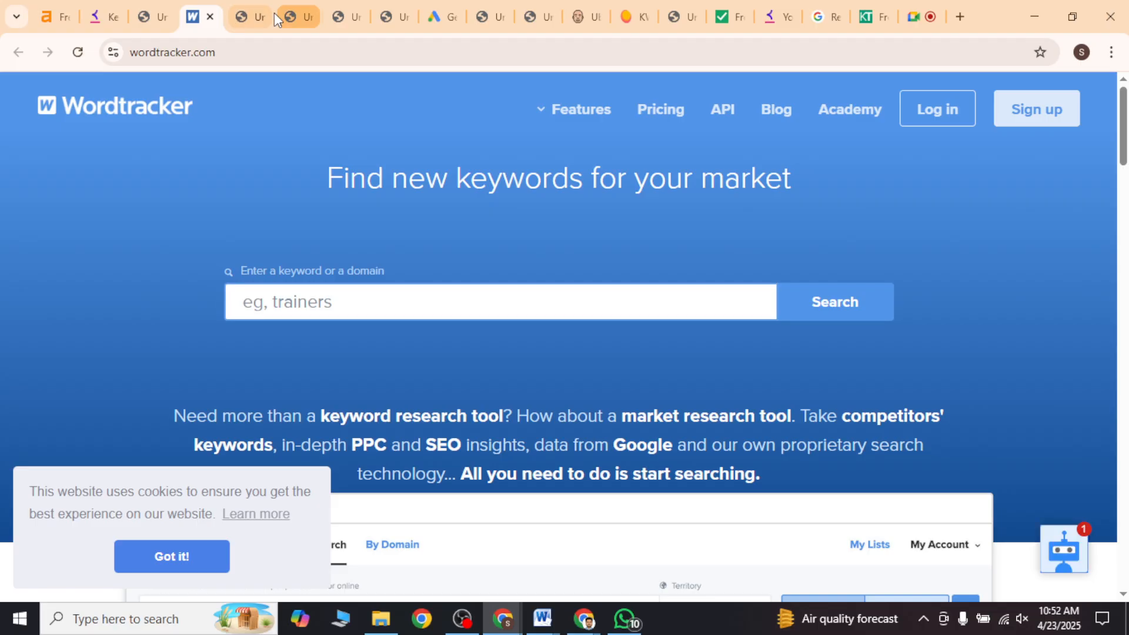
left_click(303, 307)
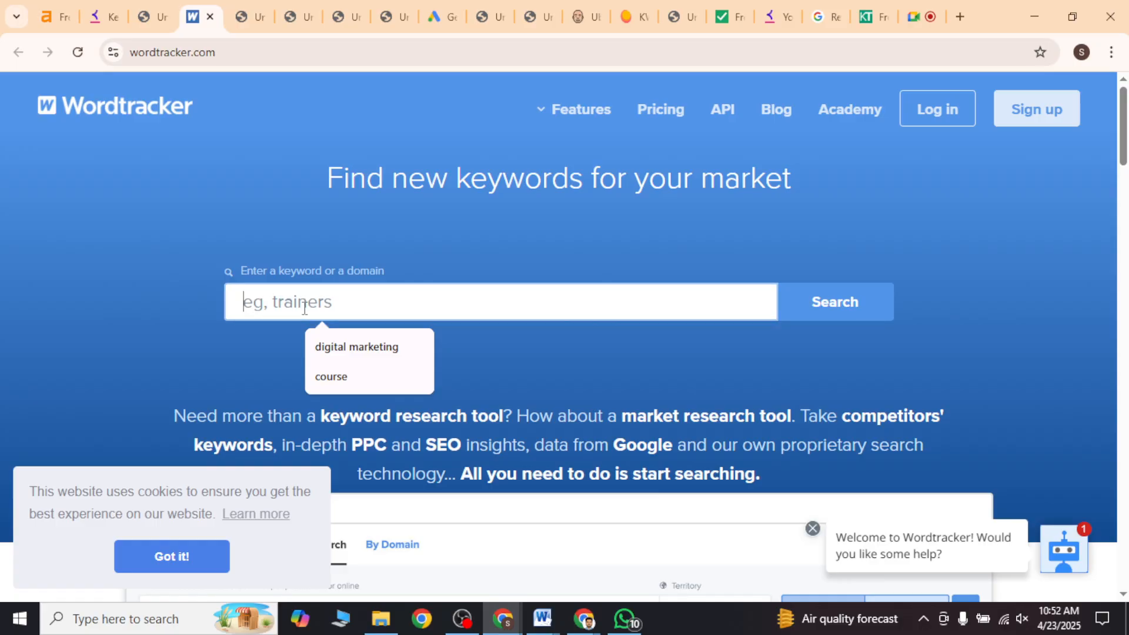
type("trave")
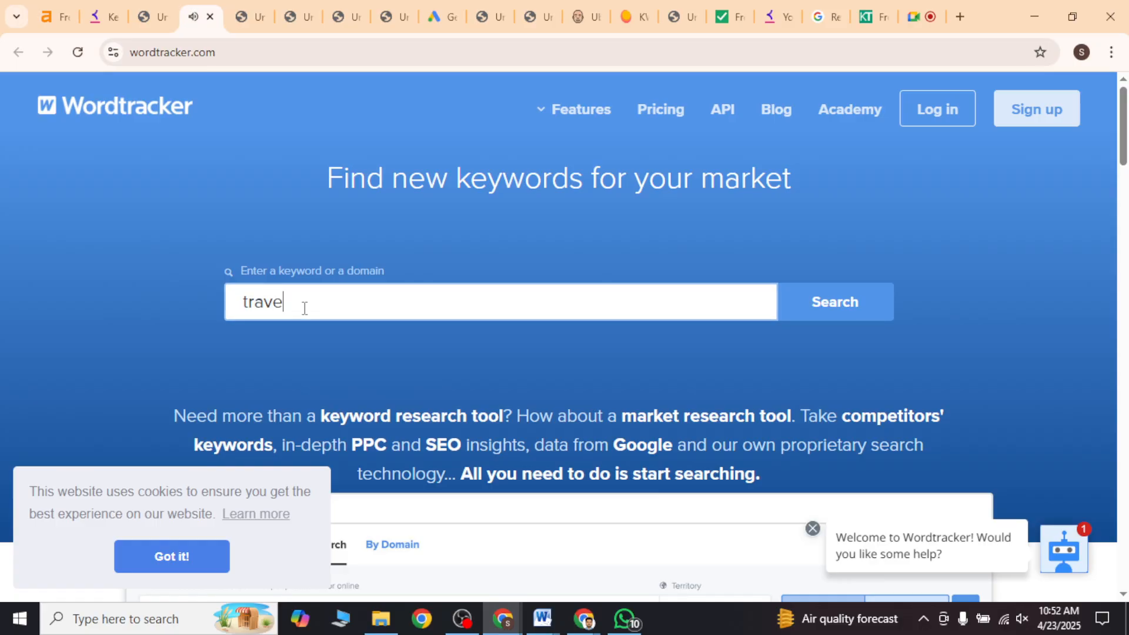
type("l")
key("Return")
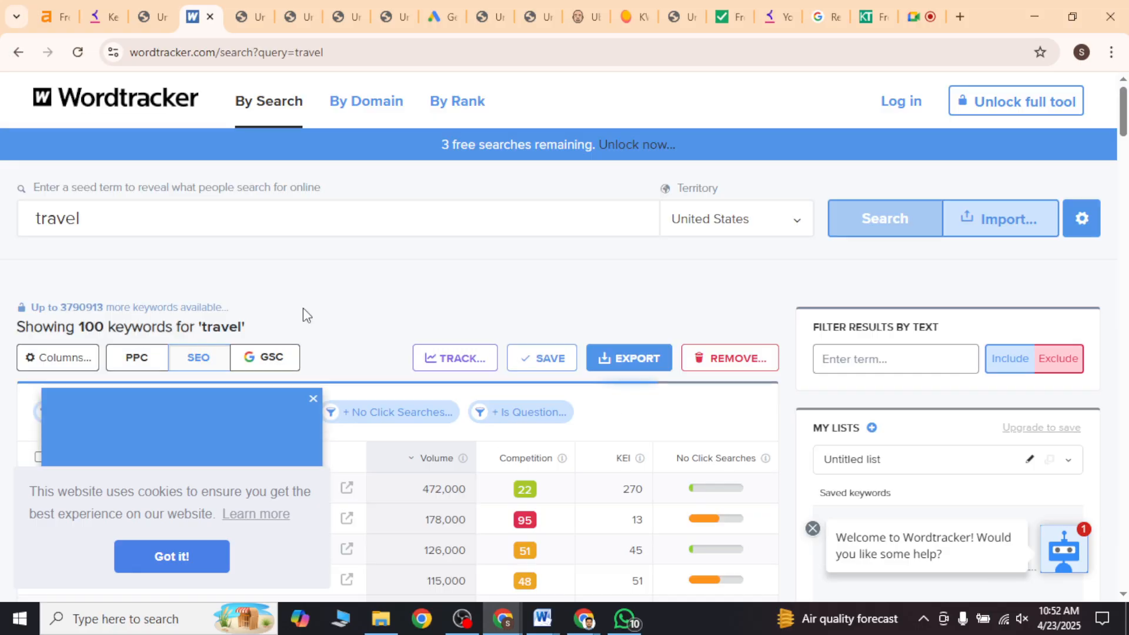
Step: Review the Wordtracker keyword results for travel and copy the results page address
scroll(302, 308, "down", 3)
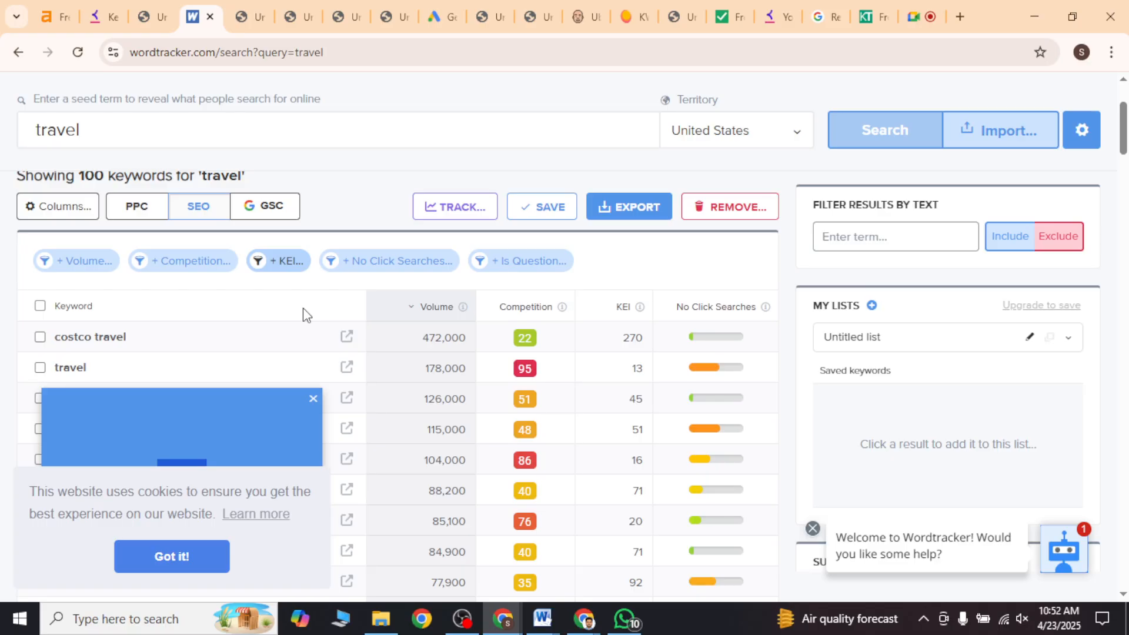
scroll(302, 308, "down", 2)
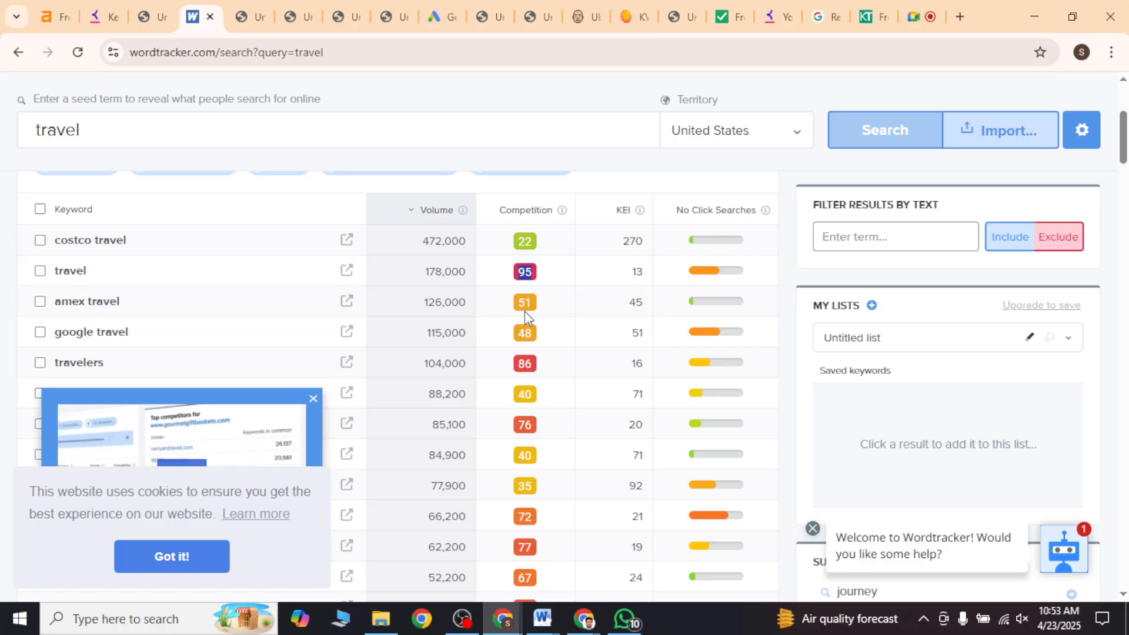
left_click(333, 52)
key("ctrl+c")
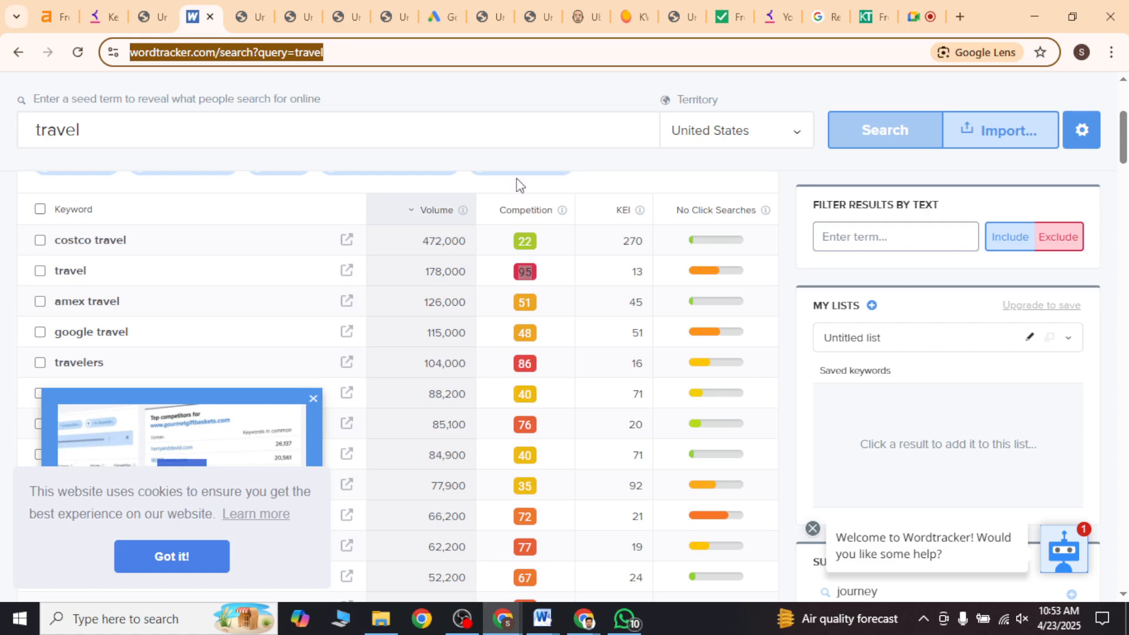
scroll(516, 178, "up", 4)
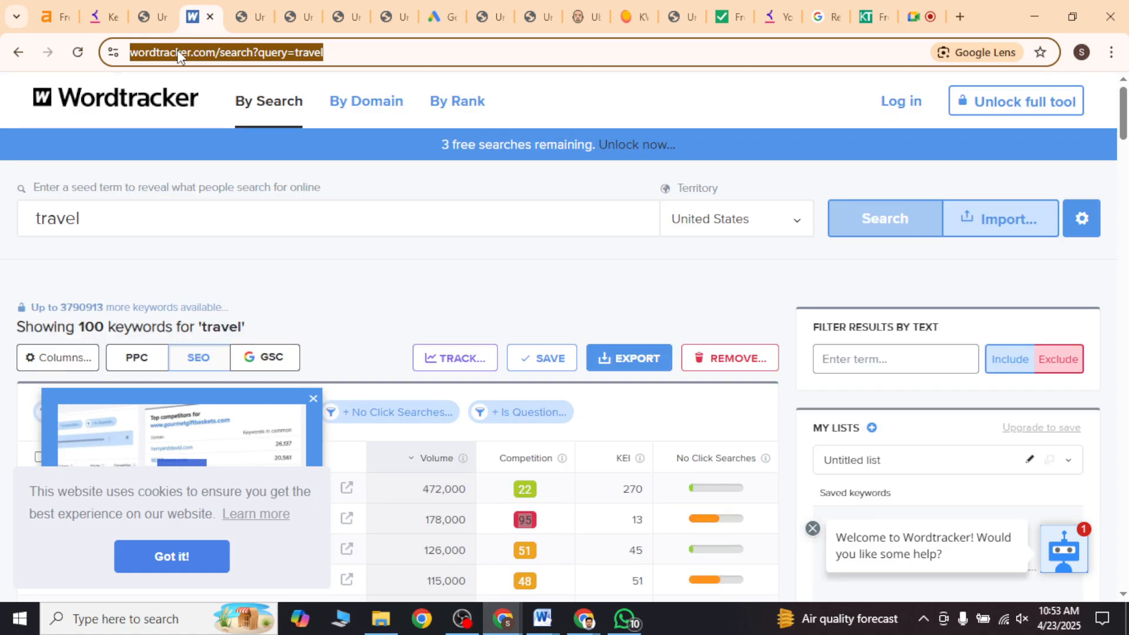
Step: Switch to the Travel niche tools document in Word and paste the Wordtracker link on a new line below the keywordtool.io metrics
left_click(542, 619)
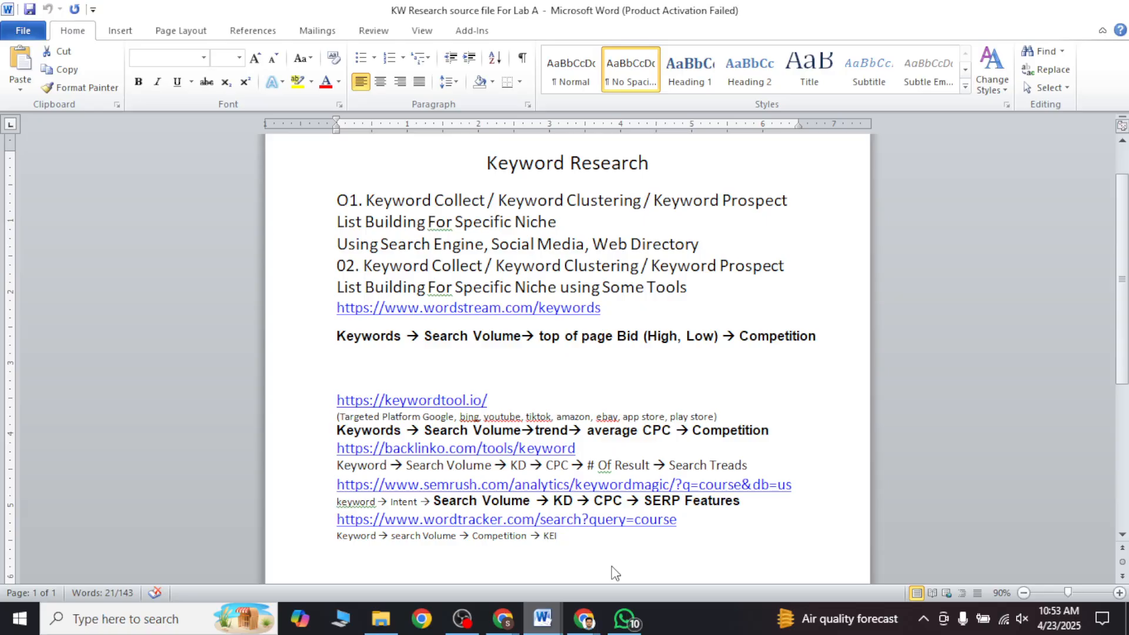
key("alt+Tab")
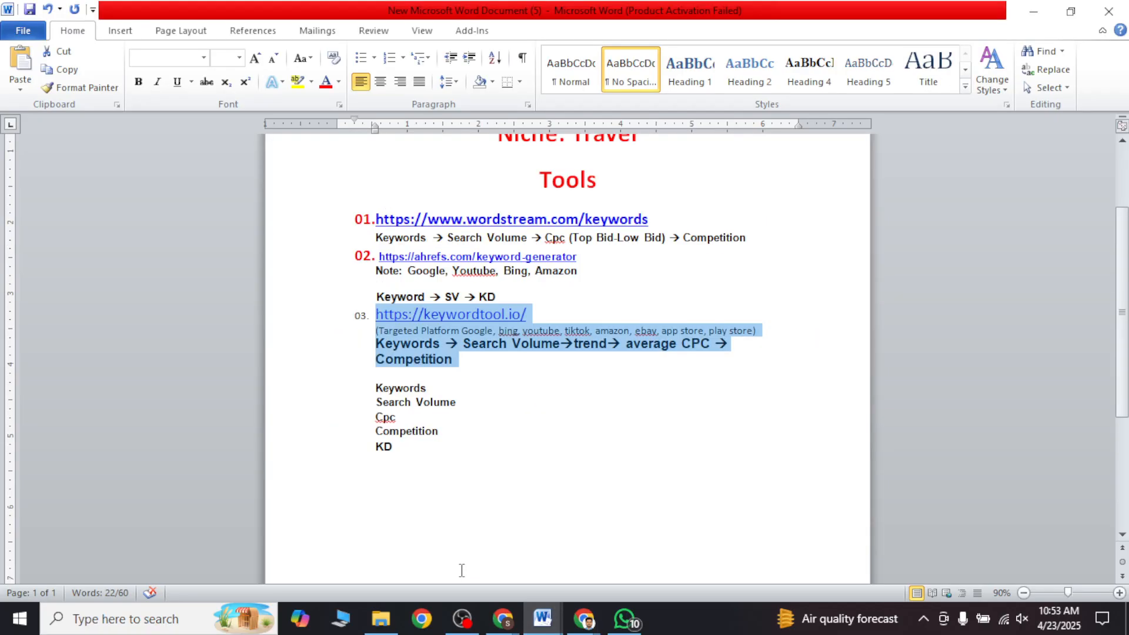
left_click(423, 446)
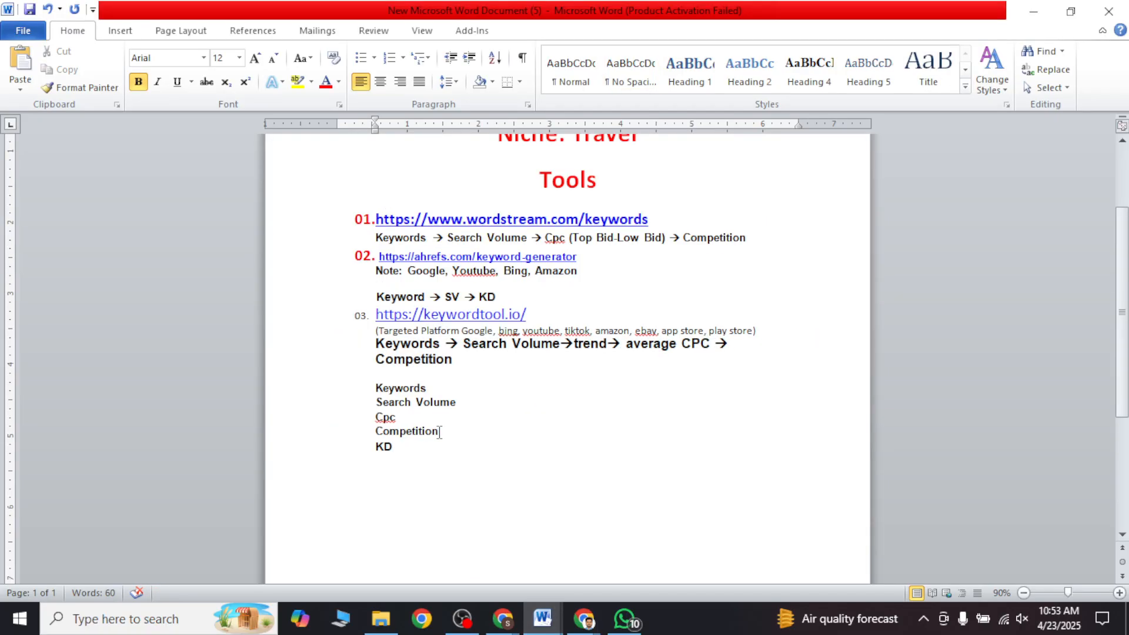
left_click(466, 356)
key("Return")
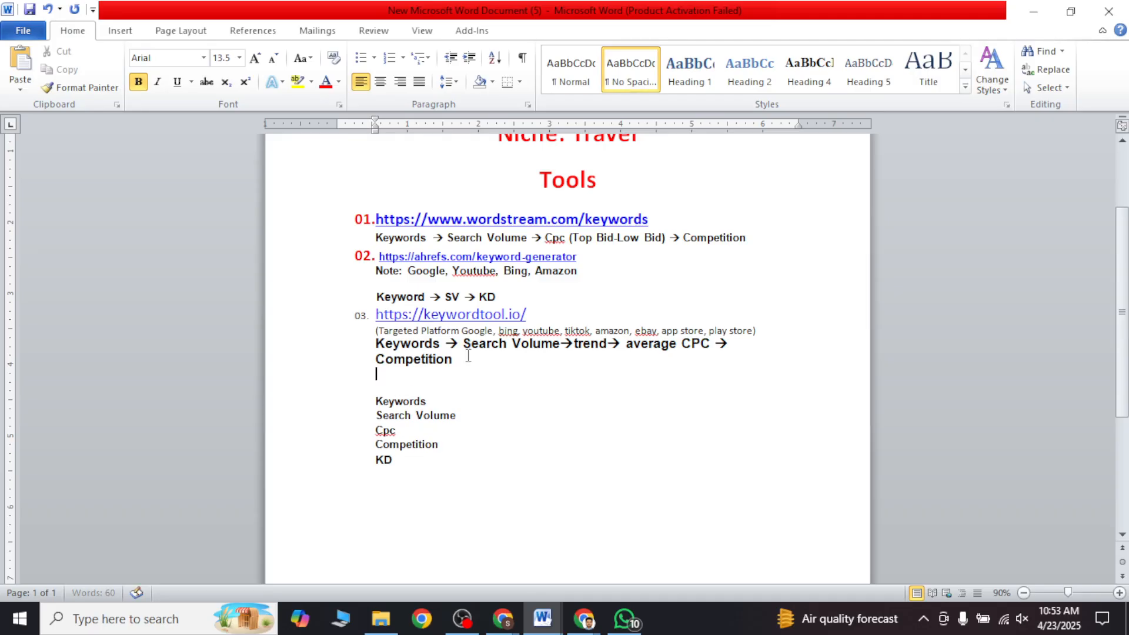
key("ctrl+v")
key("Return")
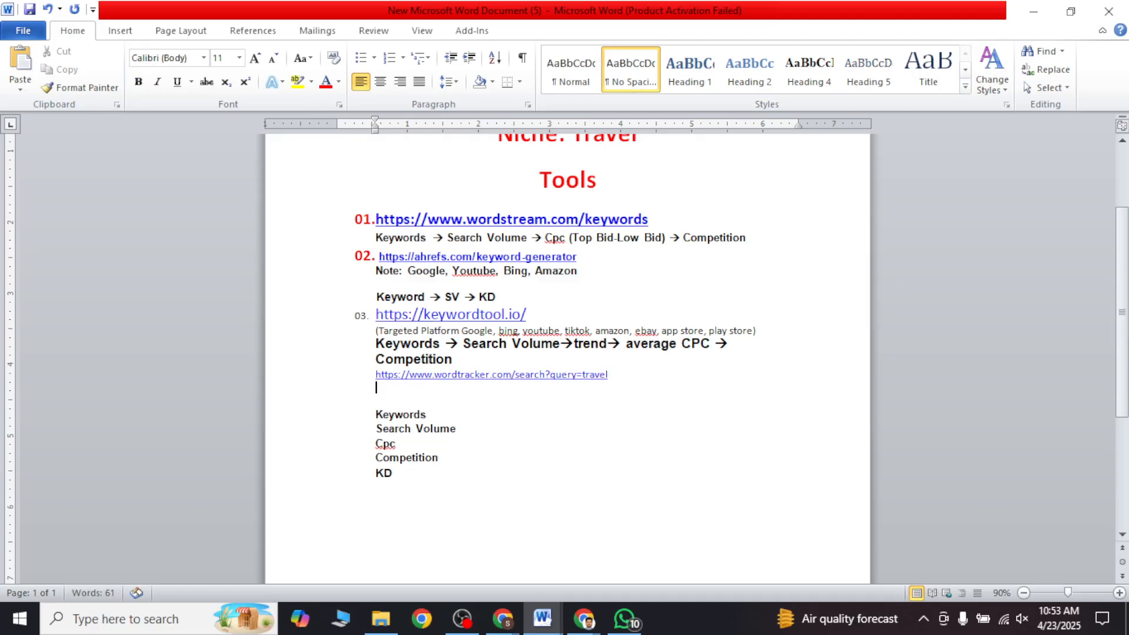
Step: Switch back to the Wordtracker results in Chrome, check the KEI column's explanation and close the promotional pop-up
left_click(583, 618)
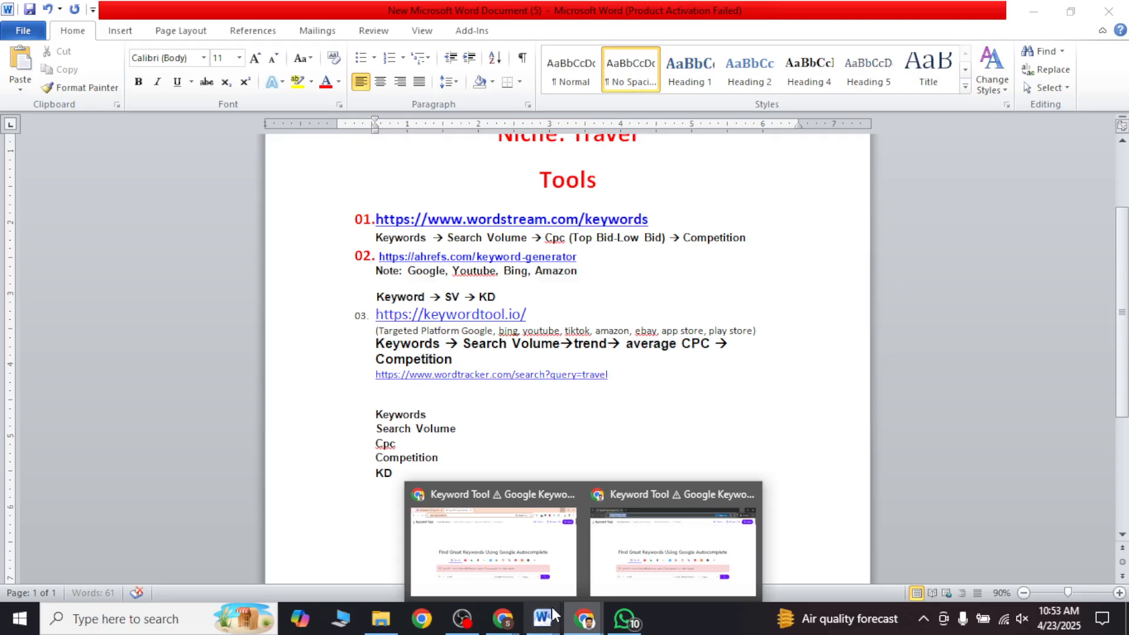
left_click(495, 578)
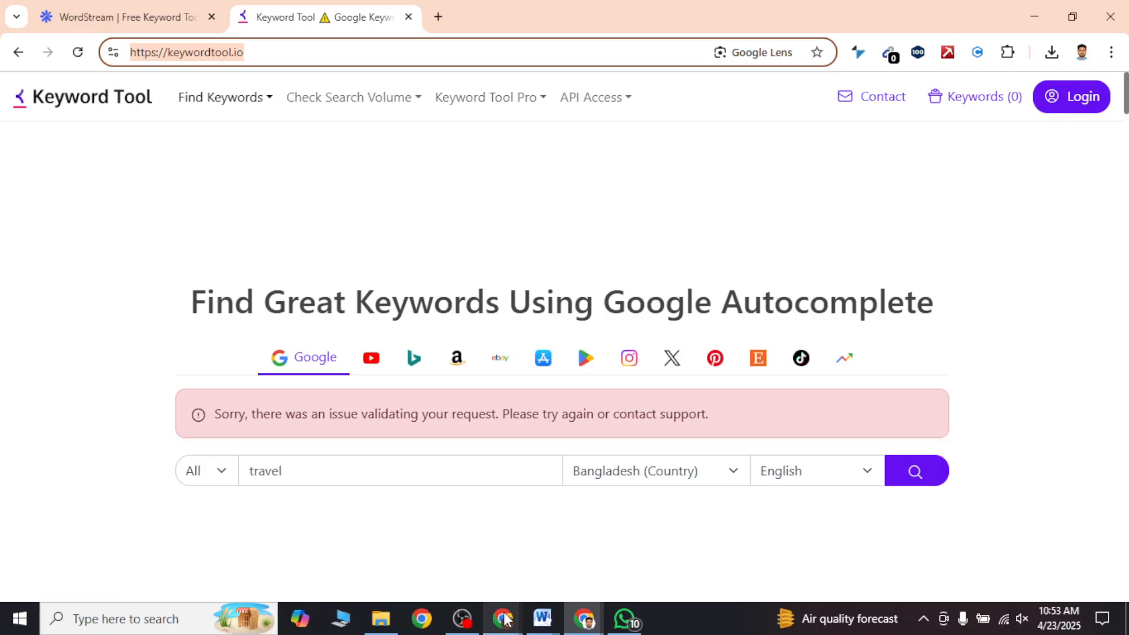
mouse_move(498, 620)
left_click(435, 549)
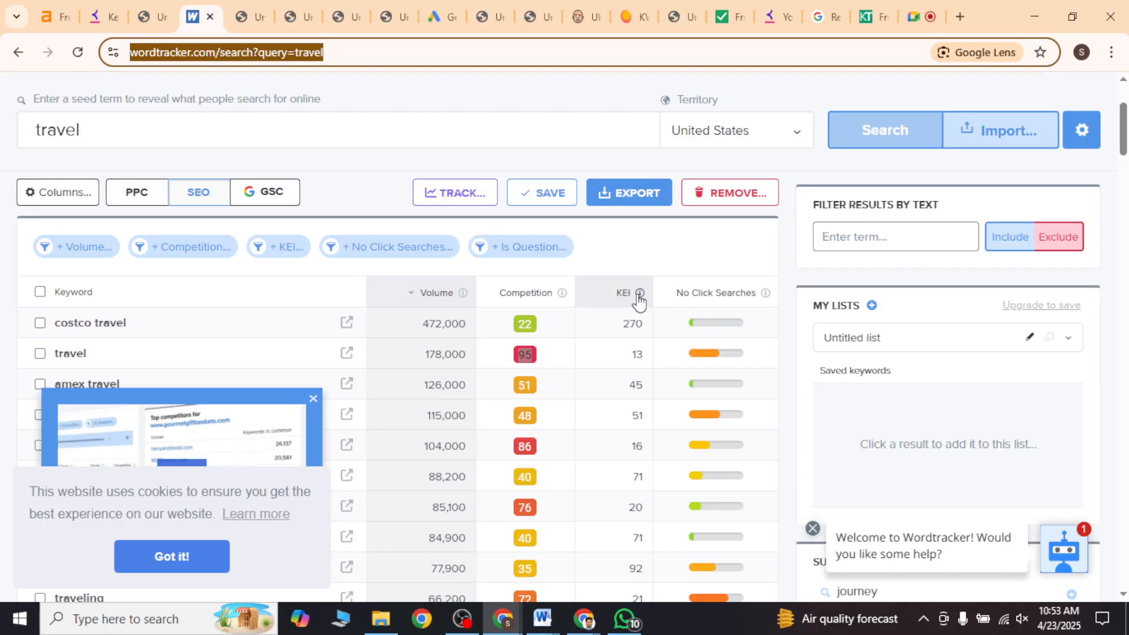
mouse_move(639, 297)
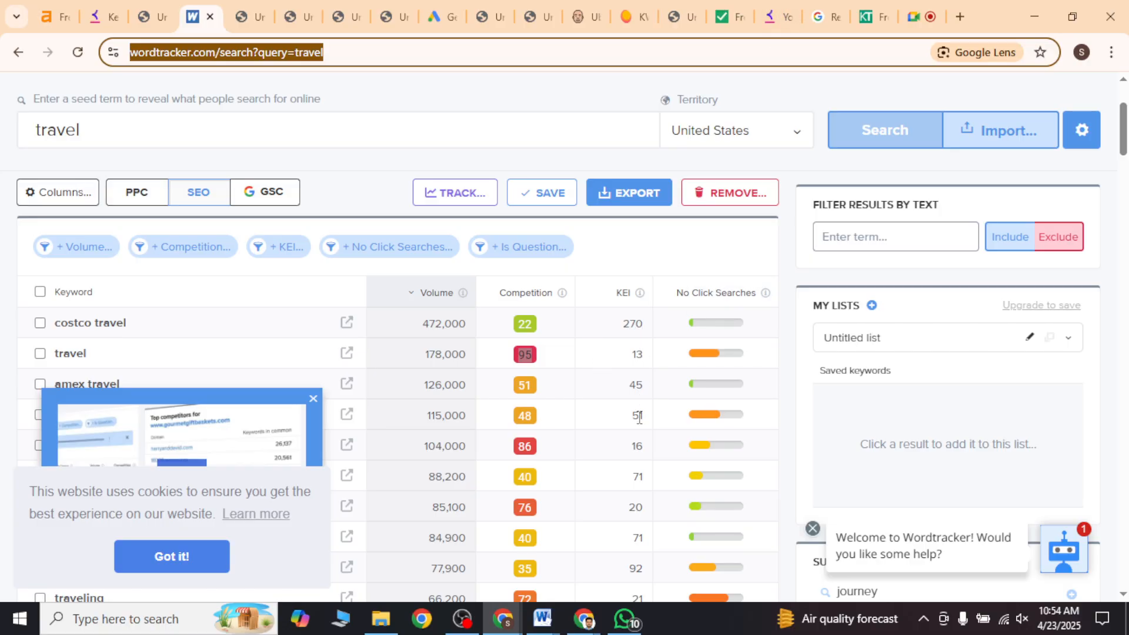
left_click(313, 399)
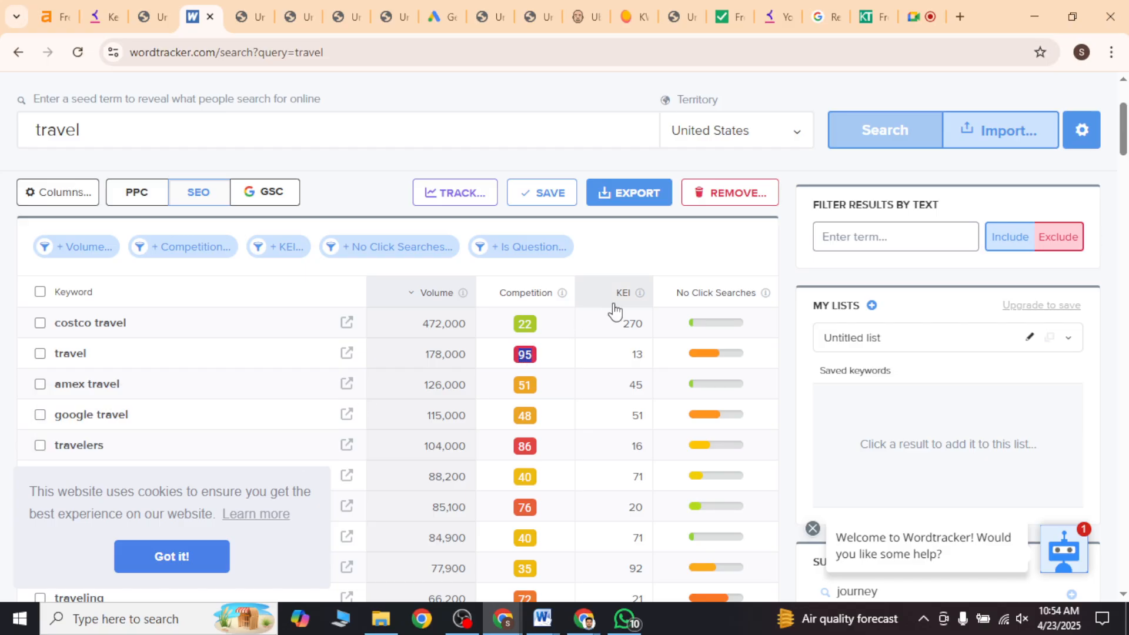
Step: Switch to the Travel niche tools document in Word and add KEI on a new line below KD in the metrics list
mouse_move(542, 619)
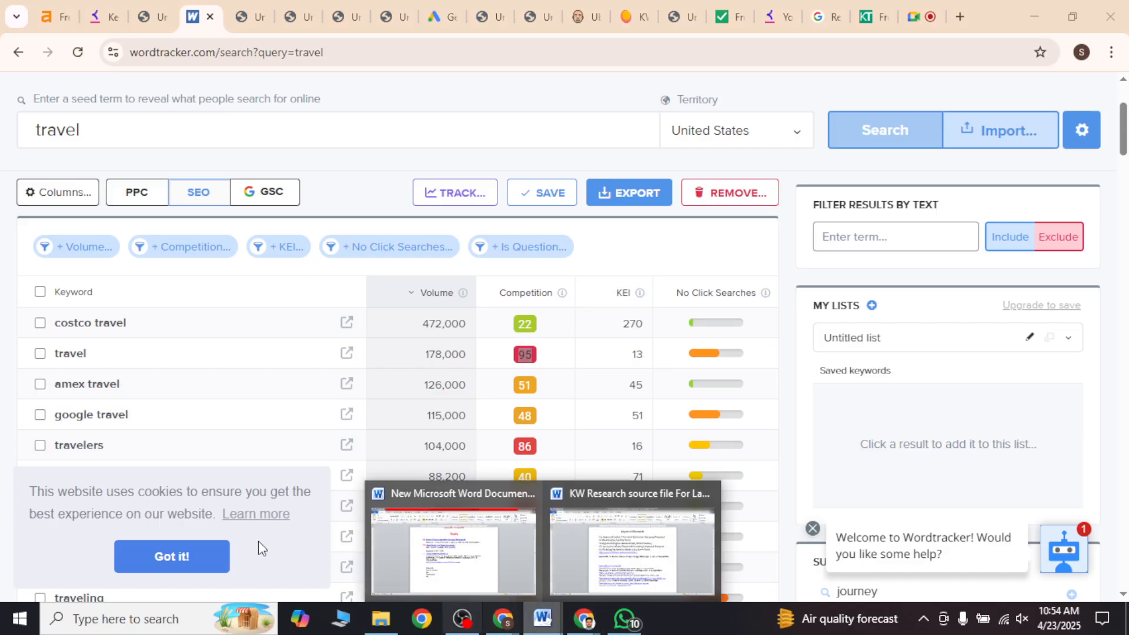
left_click(471, 567)
left_click(417, 473)
key("Return")
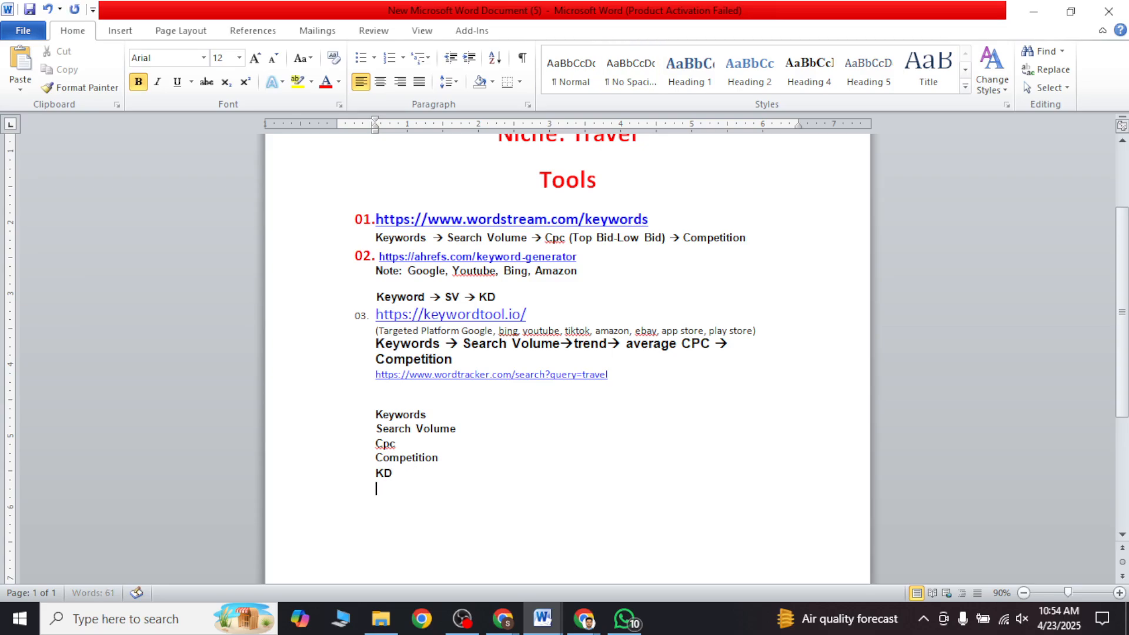
type("KEI")
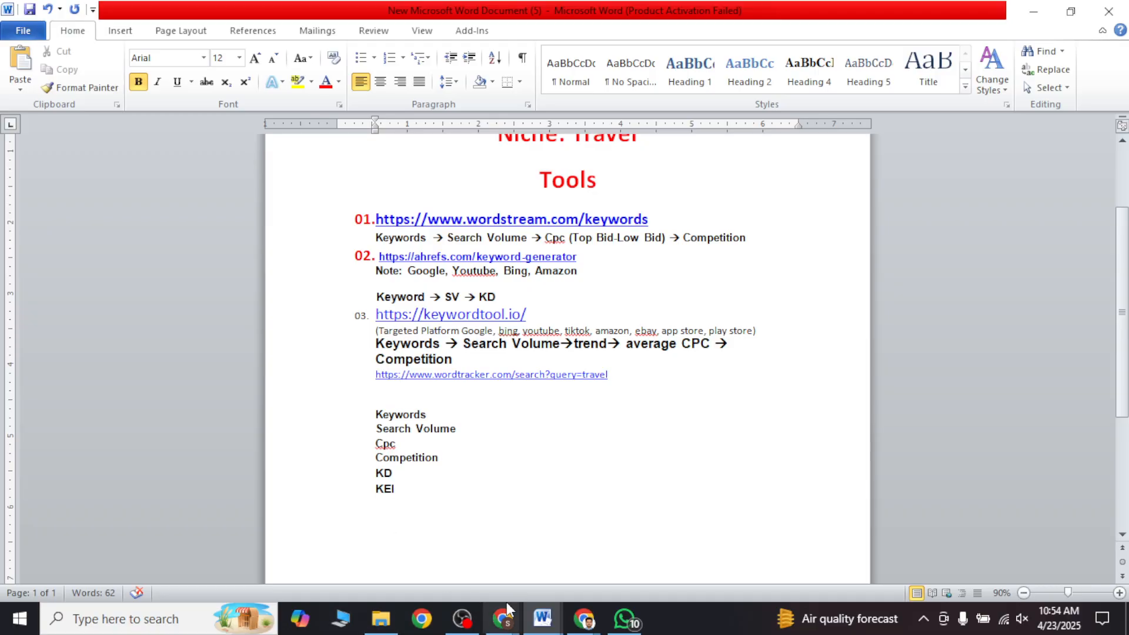
Step: Return to the Wordtracker results in Chrome and examine the KEI column and its explanation again
mouse_move(503, 619)
left_click(421, 541)
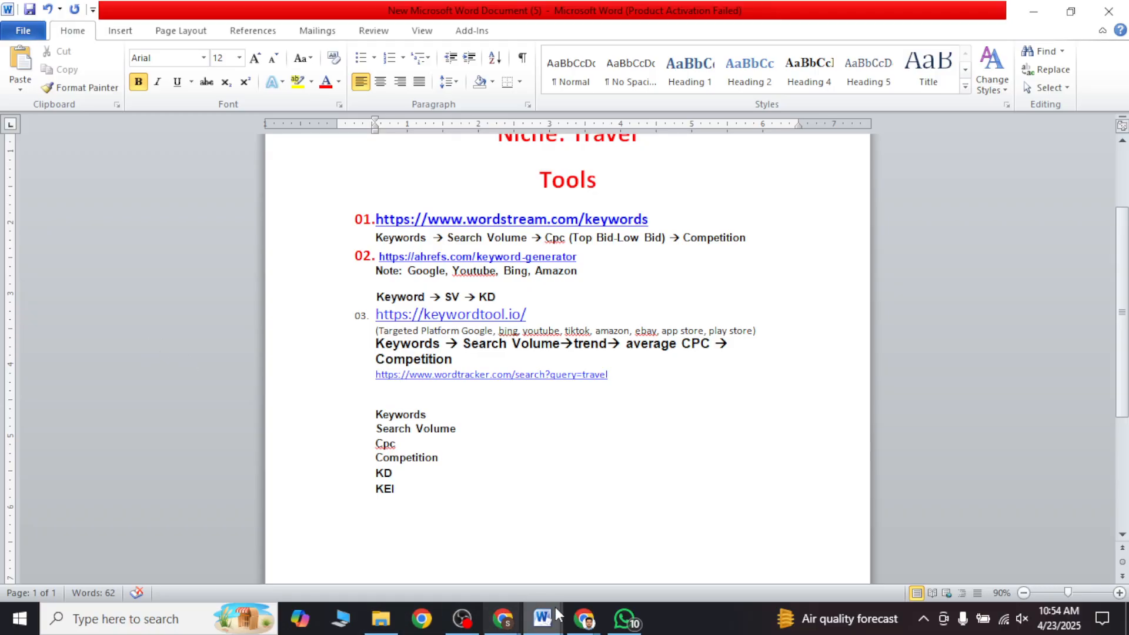
mouse_move(584, 618)
left_click(575, 566)
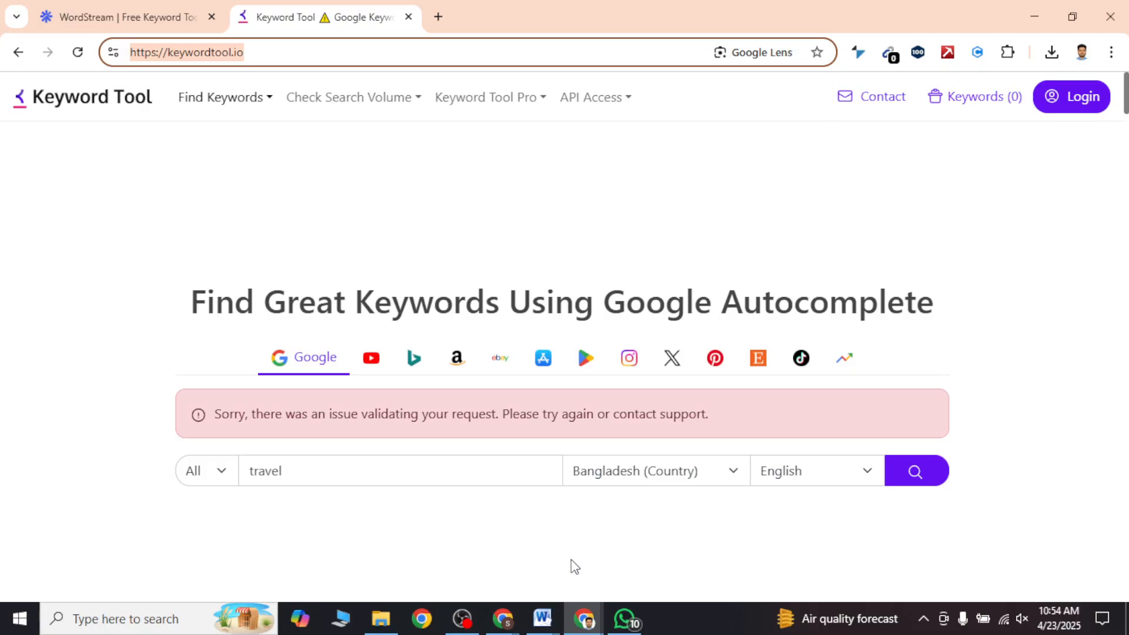
left_click(501, 622)
left_click(451, 588)
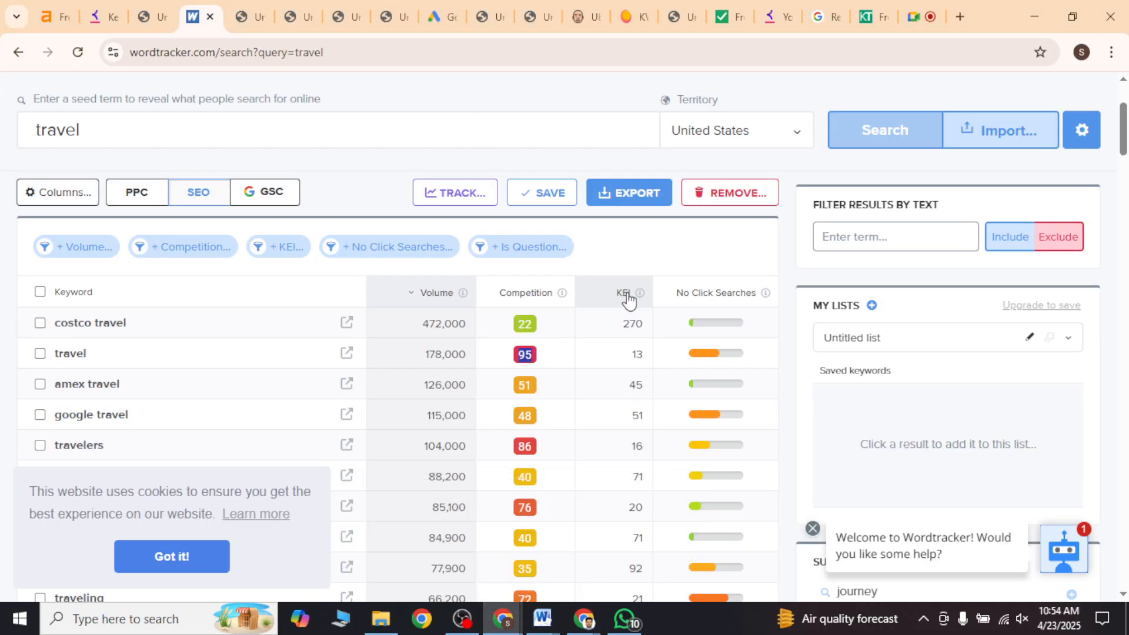
mouse_move(639, 294)
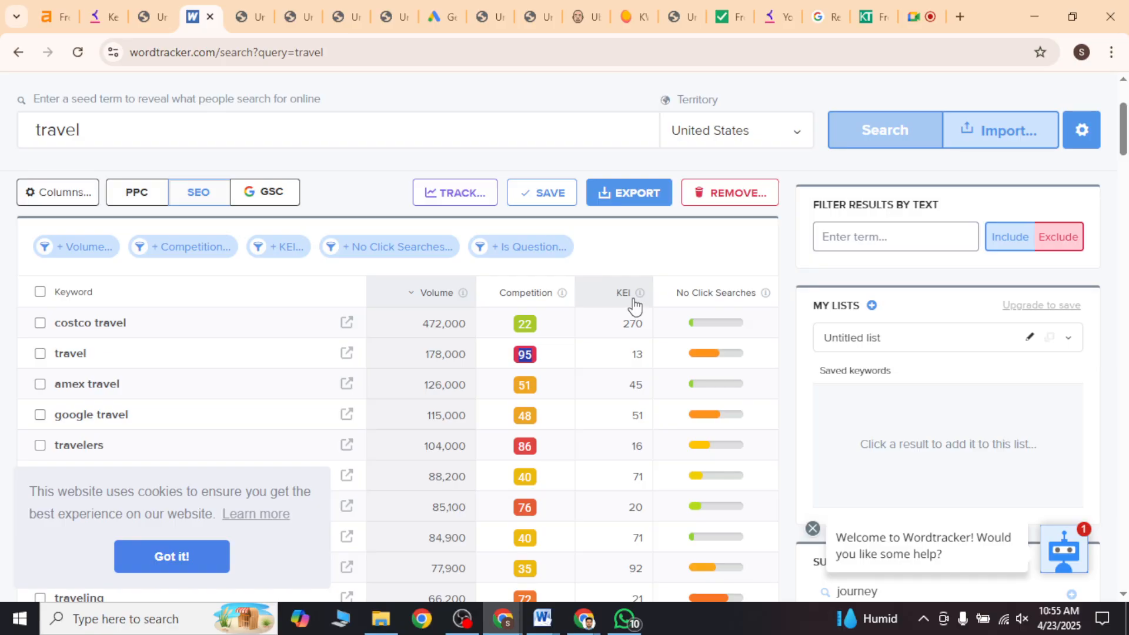
Step: Open and reload Semrush's Keyword Magic Tool, and search for the keyword travel in the US database
left_click(250, 16)
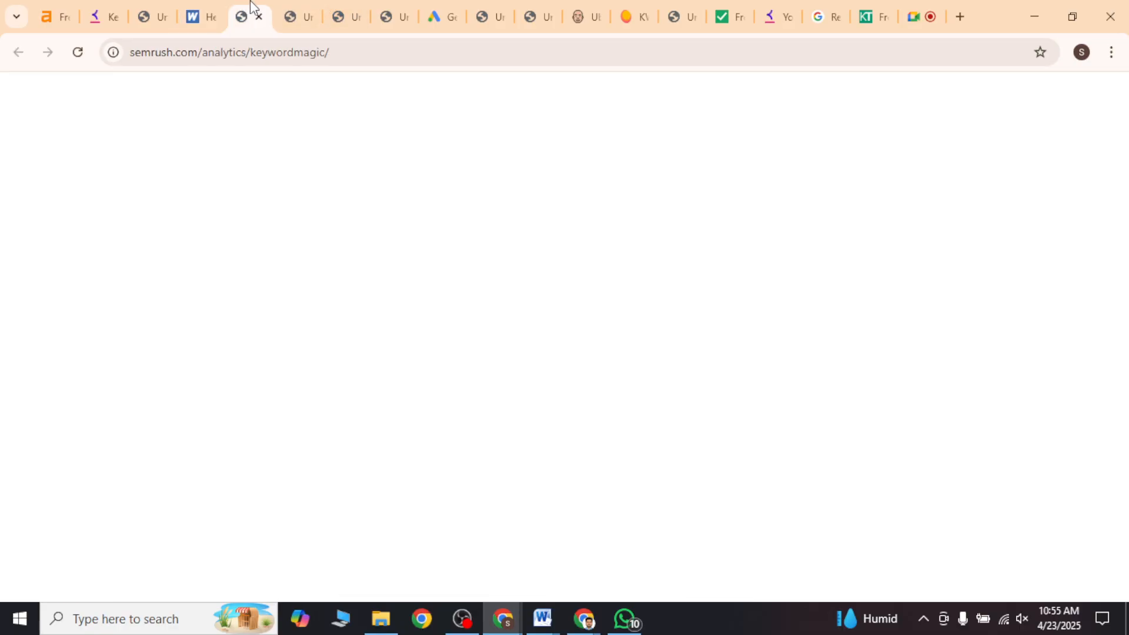
left_click(78, 52)
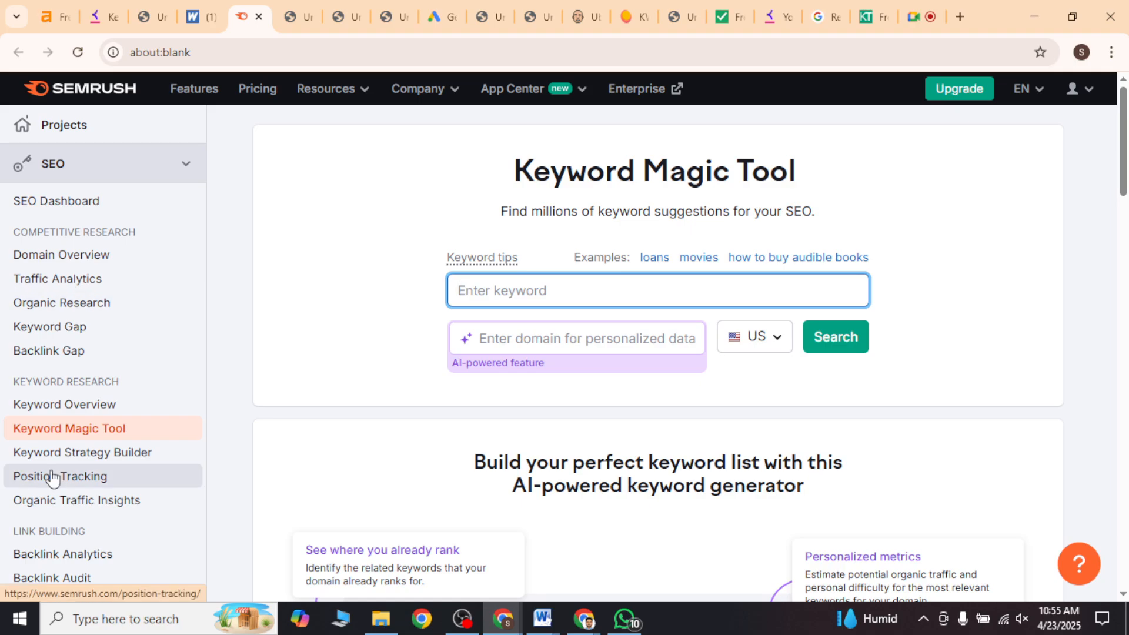
type("tra")
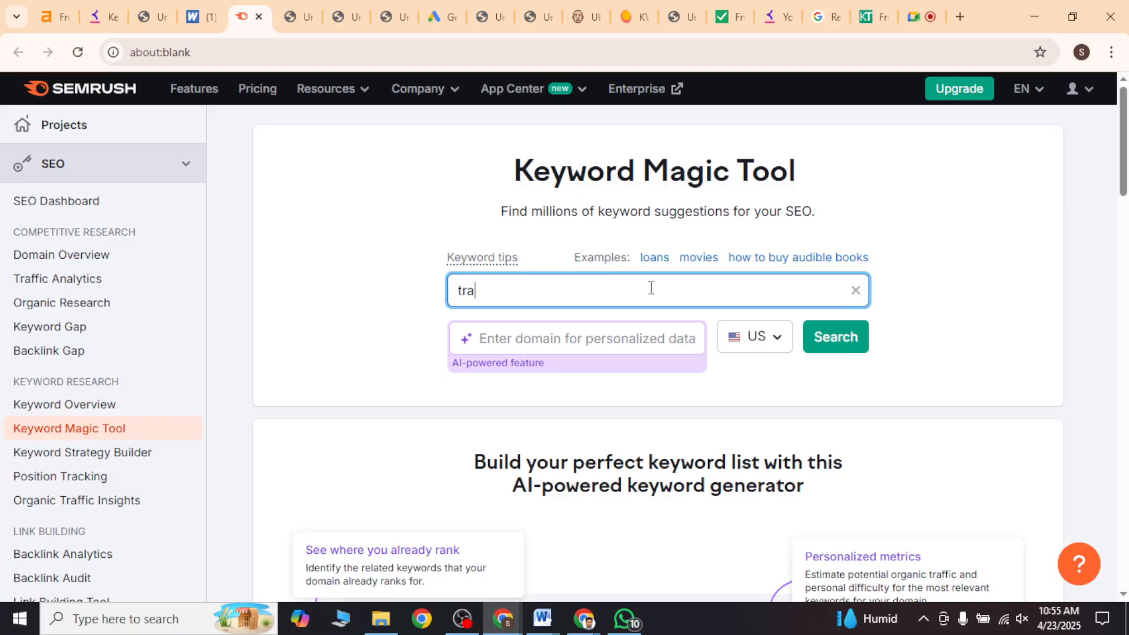
type("vel")
left_click(835, 336)
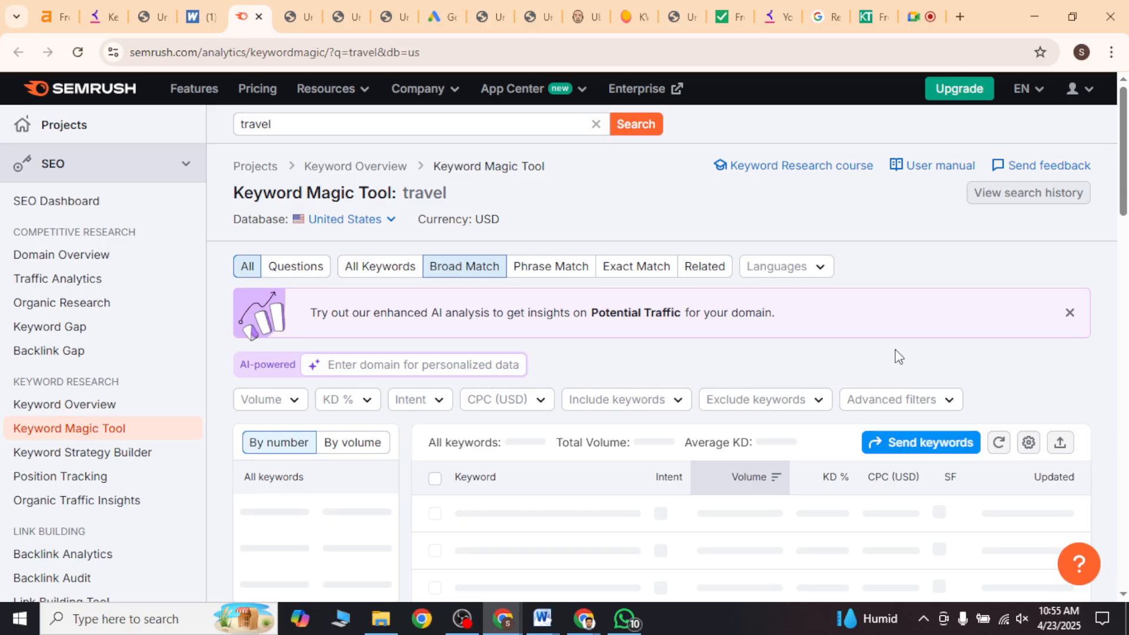
Step: Examine the Semrush travel keyword table, including the navigational and informational intent labels and the SF column
scroll(639, 350, "down", 3)
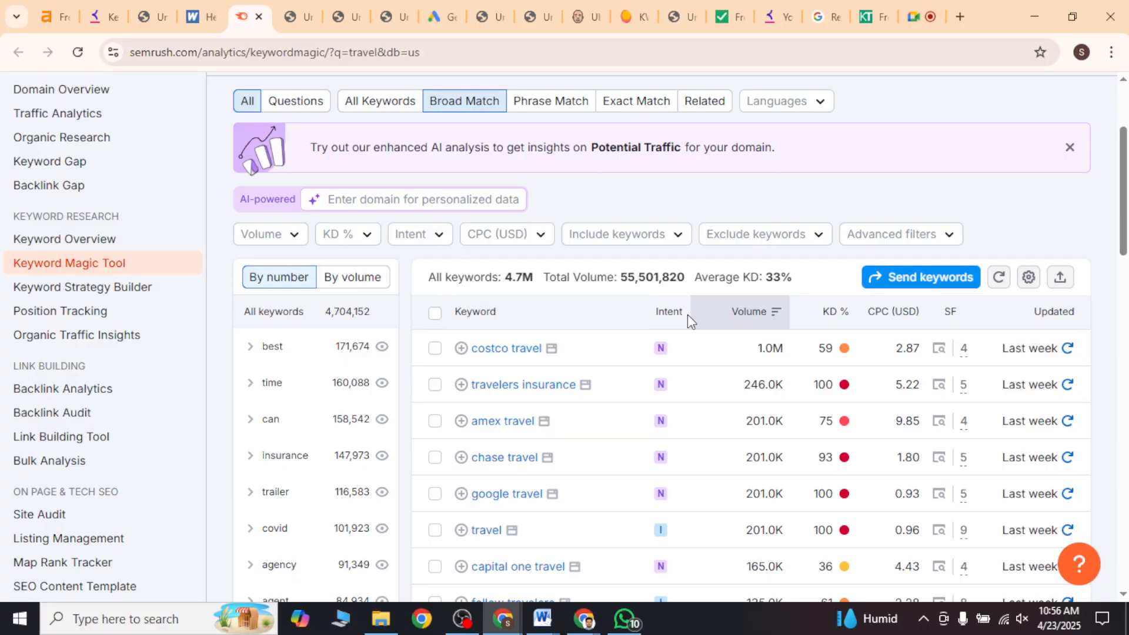
mouse_move(667, 354)
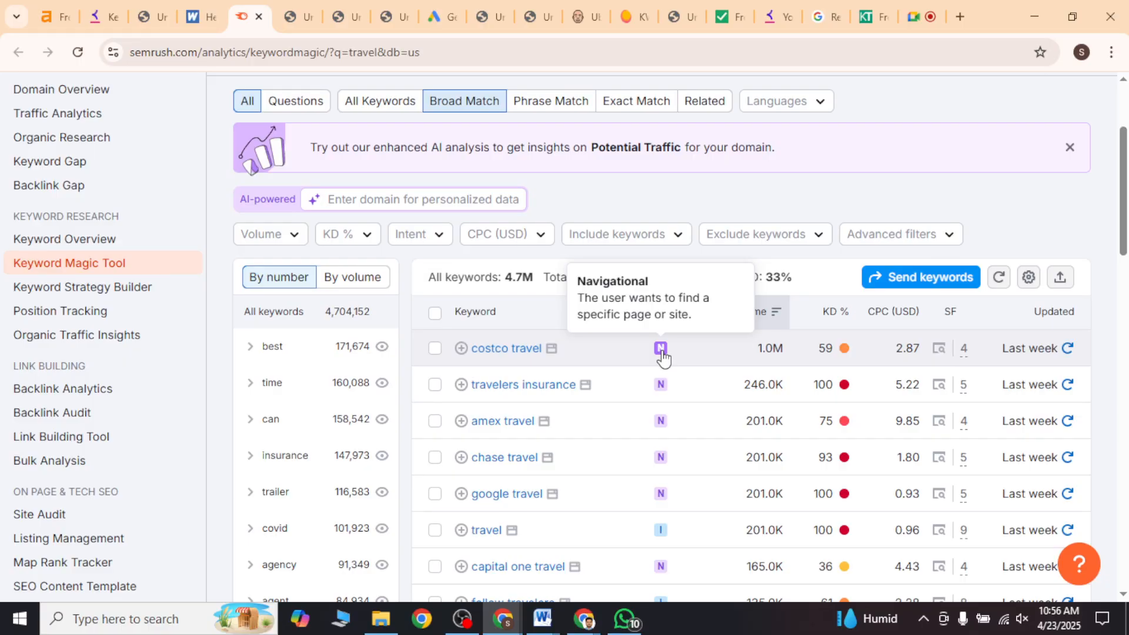
mouse_move(663, 534)
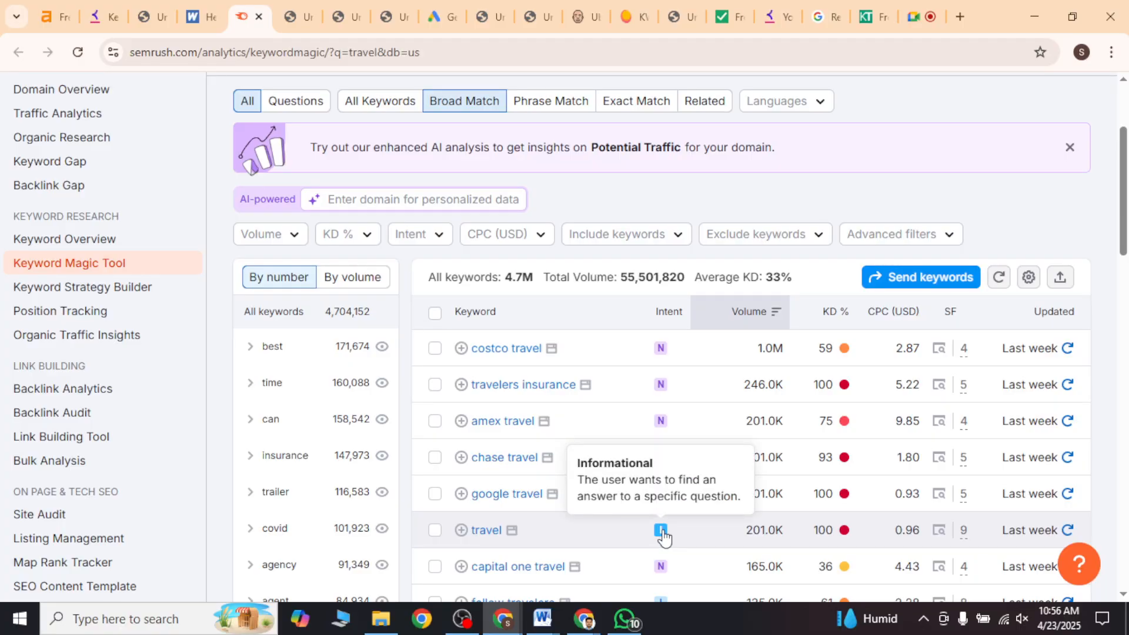
scroll(663, 535, "down", 1)
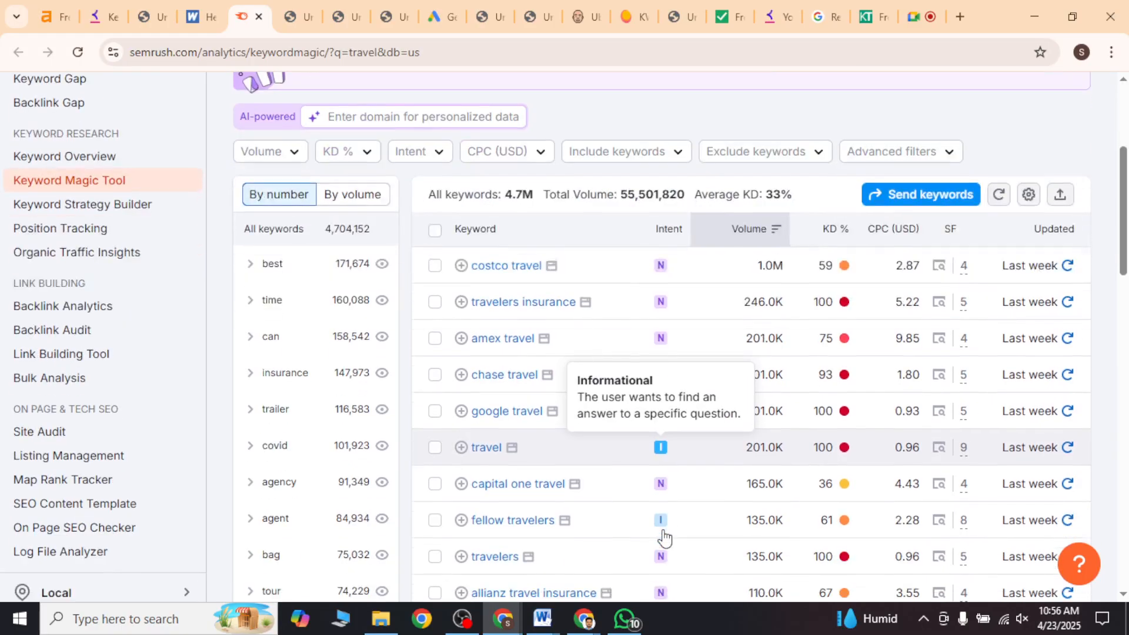
scroll(661, 529, "down", 4)
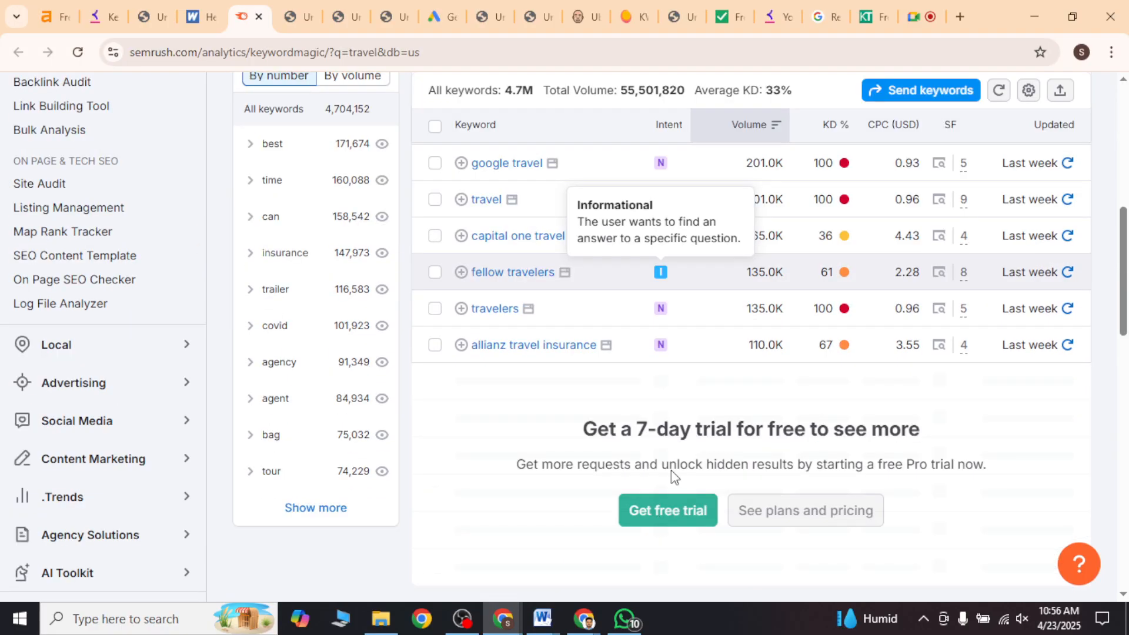
scroll(661, 518, "up", 7)
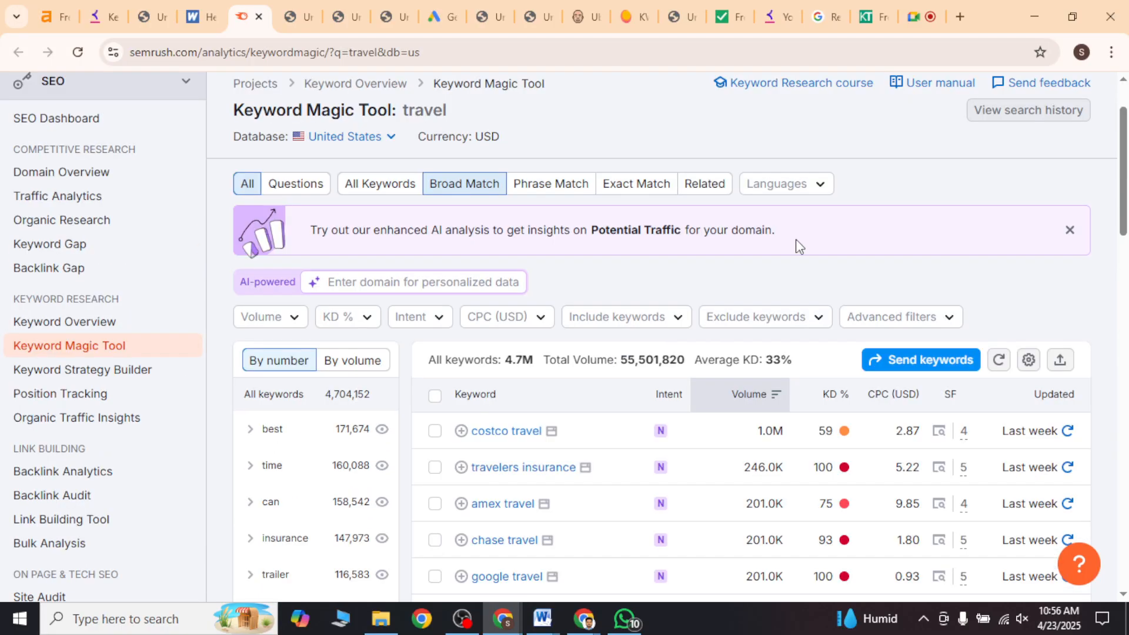
scroll(797, 245, "down", 3)
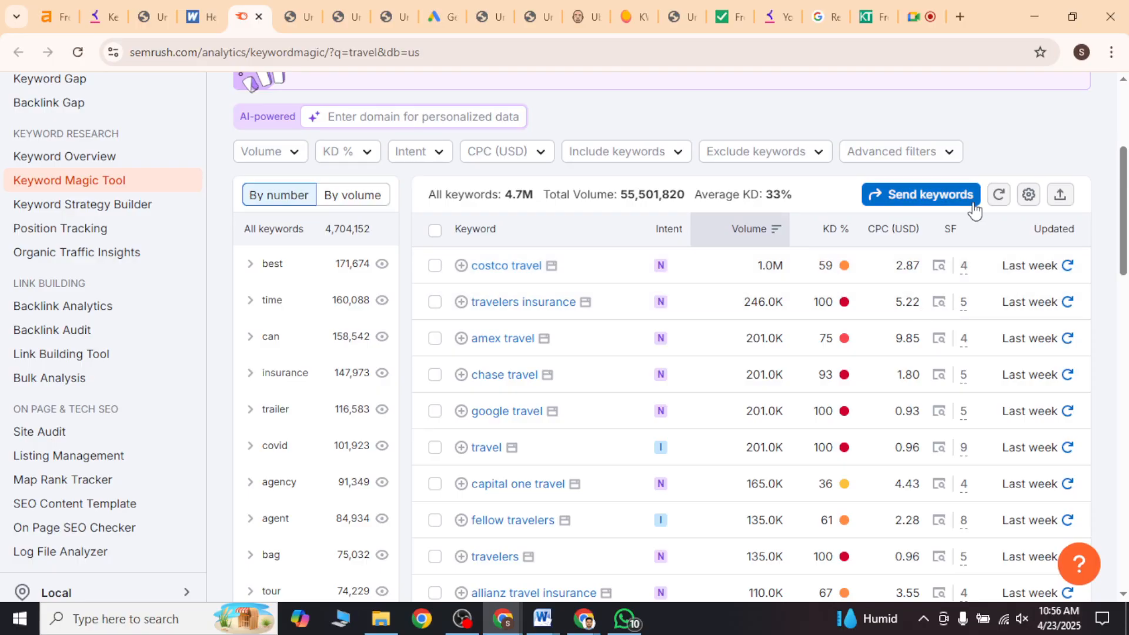
mouse_move(952, 238)
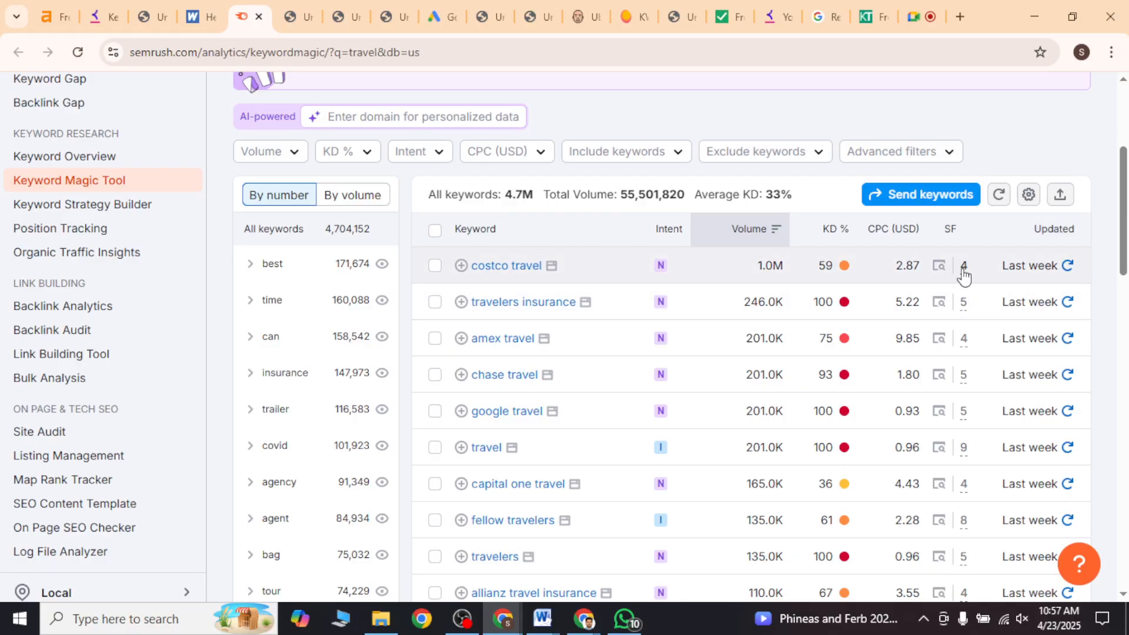
mouse_move(963, 275)
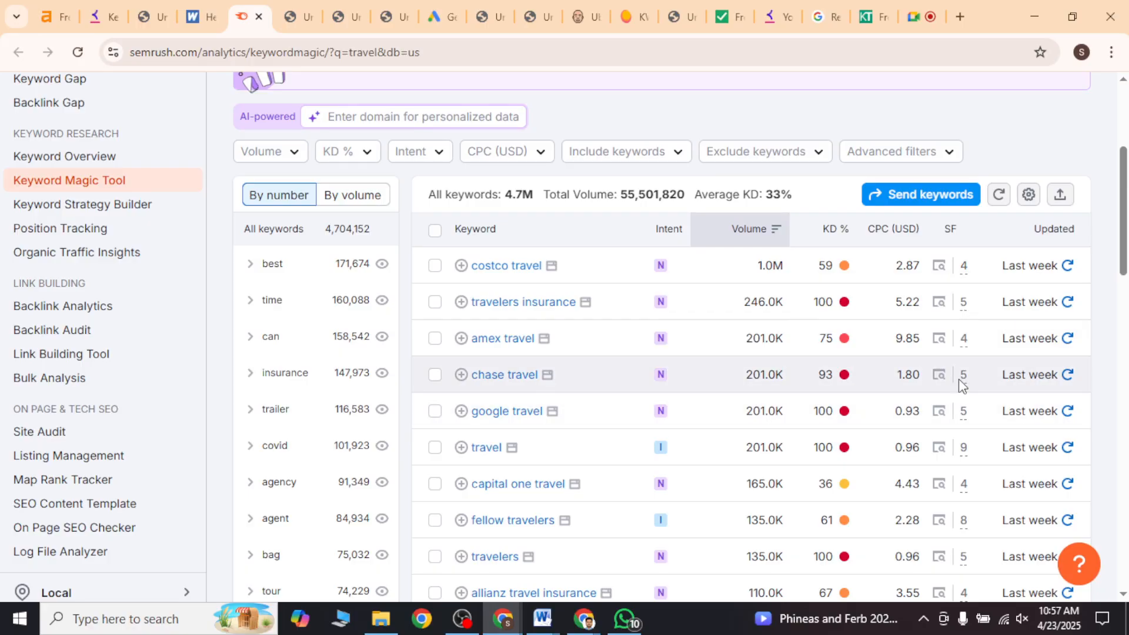
scroll(940, 459, "down", 2)
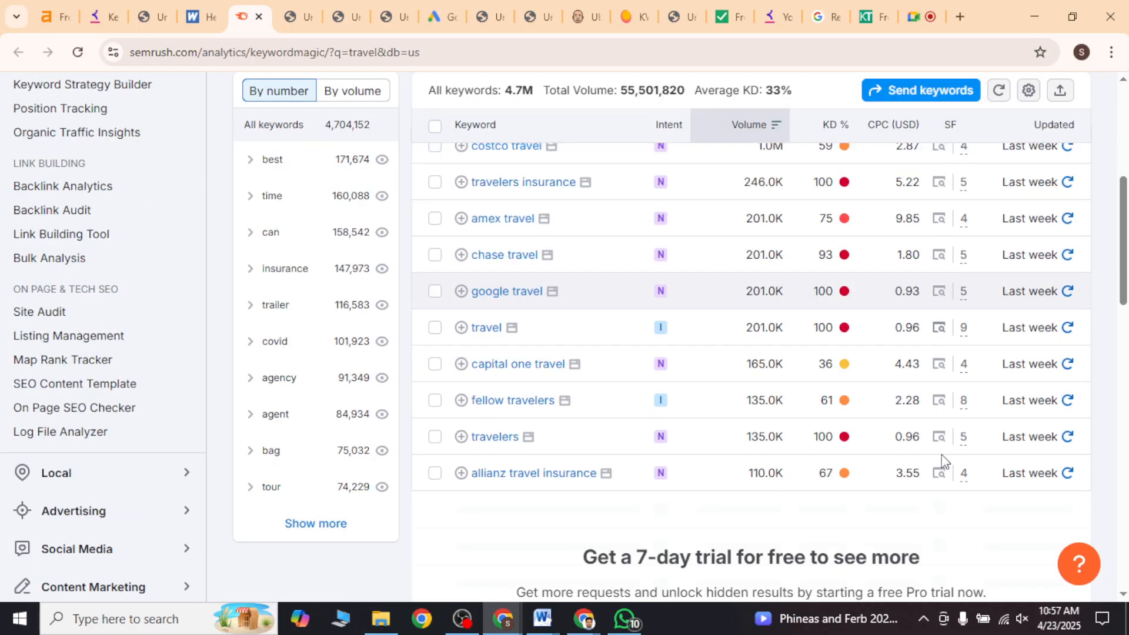
Step: Examine the individual SERP features listed in the SF column for the keywords fellow travelers and costco travel
scroll(941, 454, "down", 3)
scroll(954, 357, "up", 2)
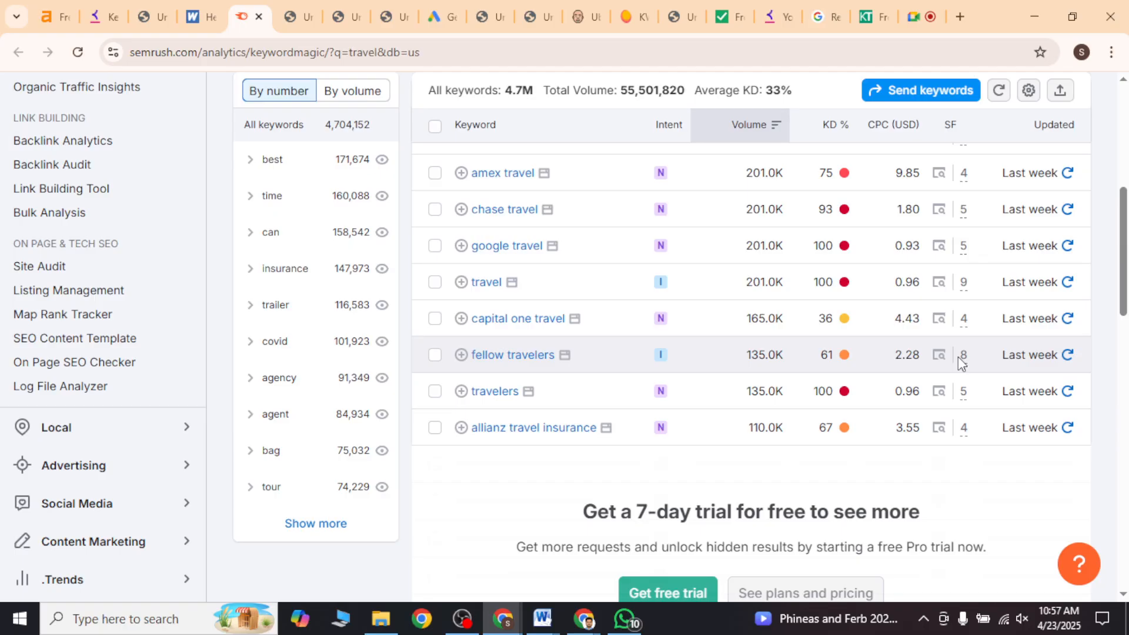
left_click(962, 354)
scroll(905, 238, "down", 2)
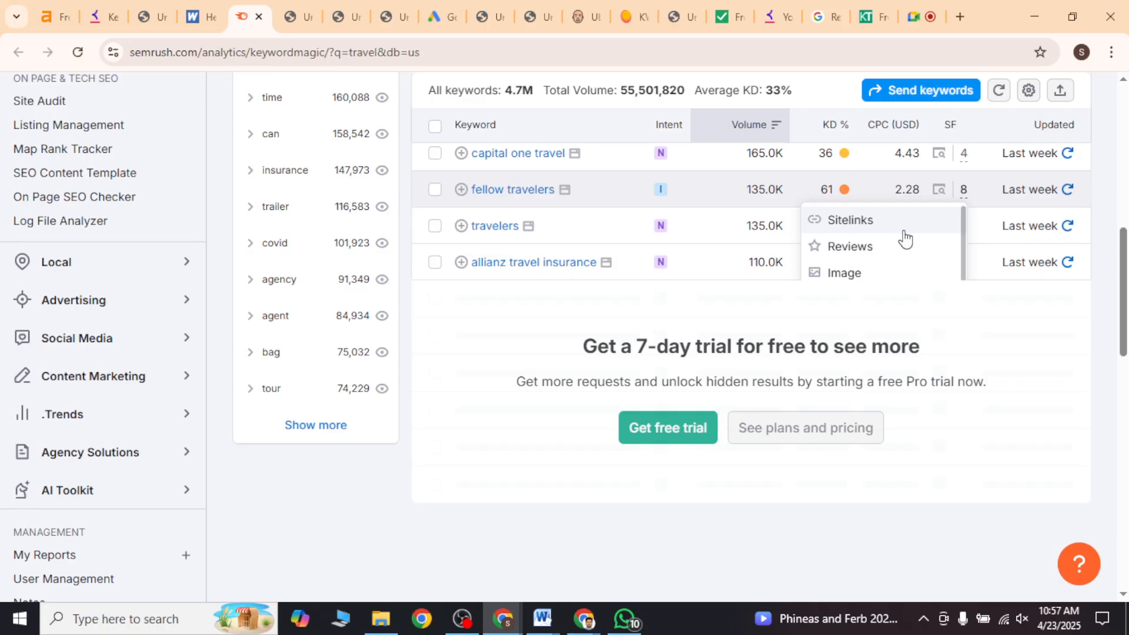
scroll(905, 238, "down", 2)
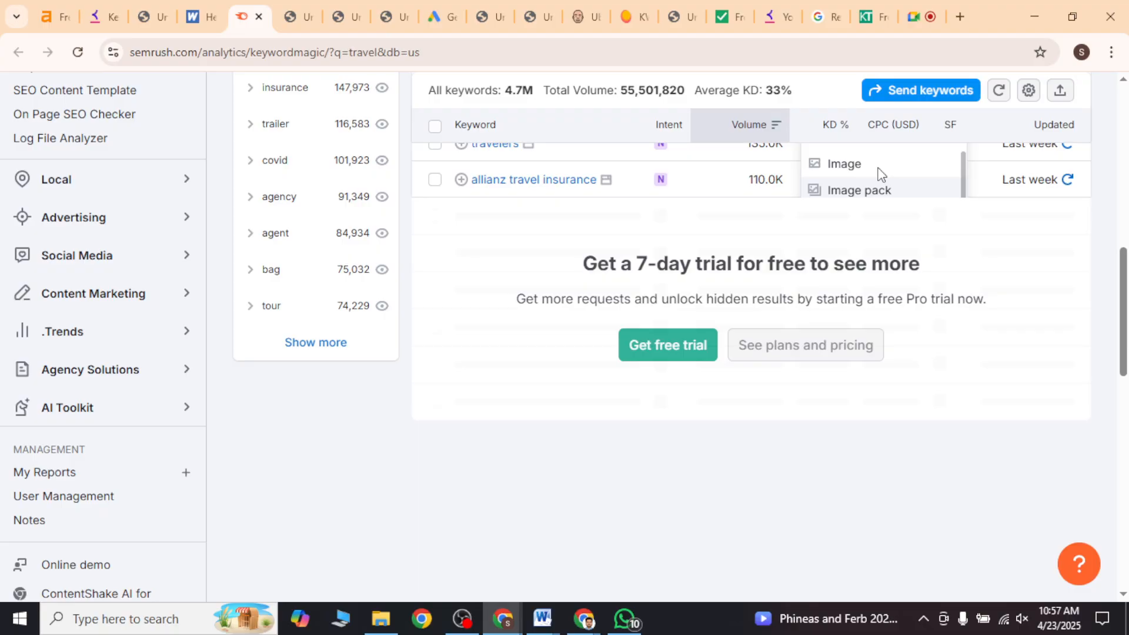
scroll(968, 241, "up", 6)
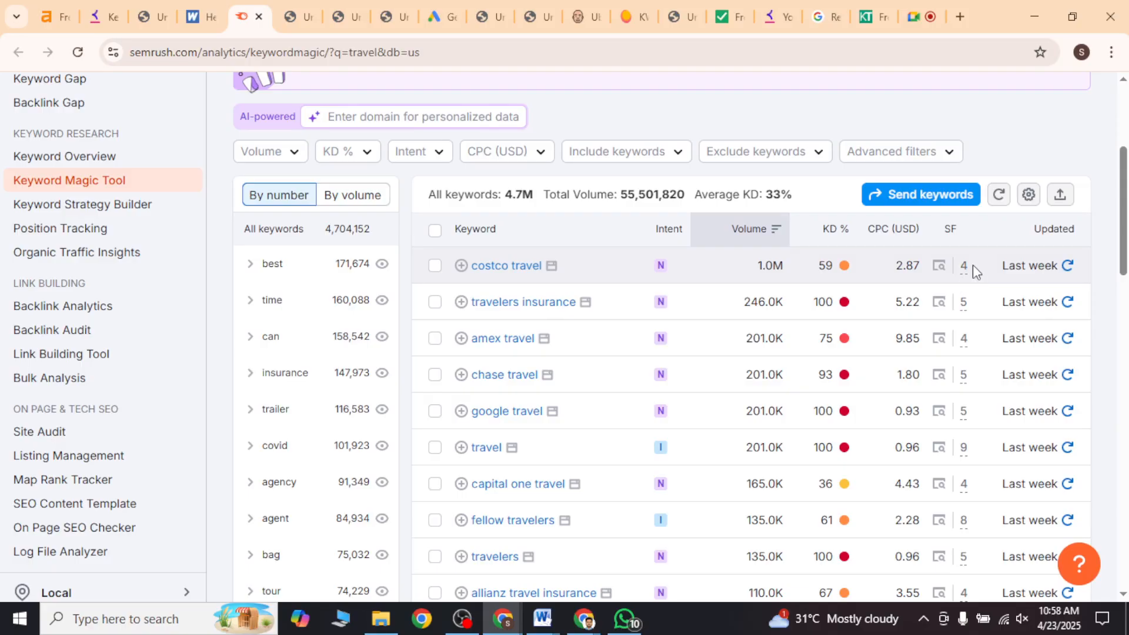
mouse_move(964, 276)
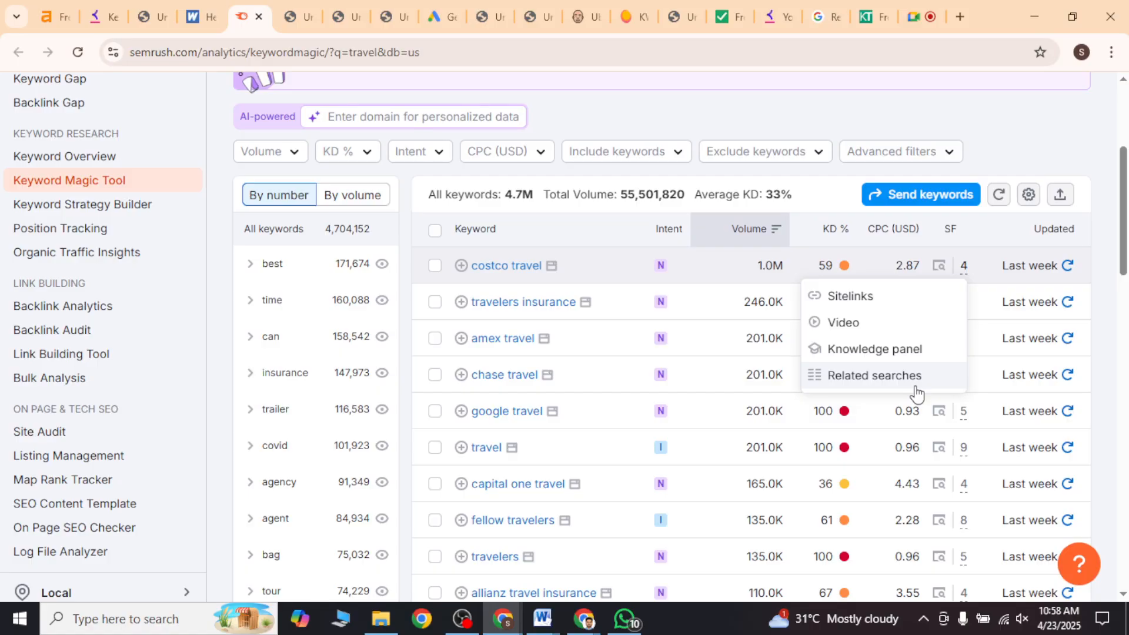
Step: Copy the SERP Features title from Semrush's SF column explanation and paste it below KEI in the Word document's metrics list
mouse_move(952, 236)
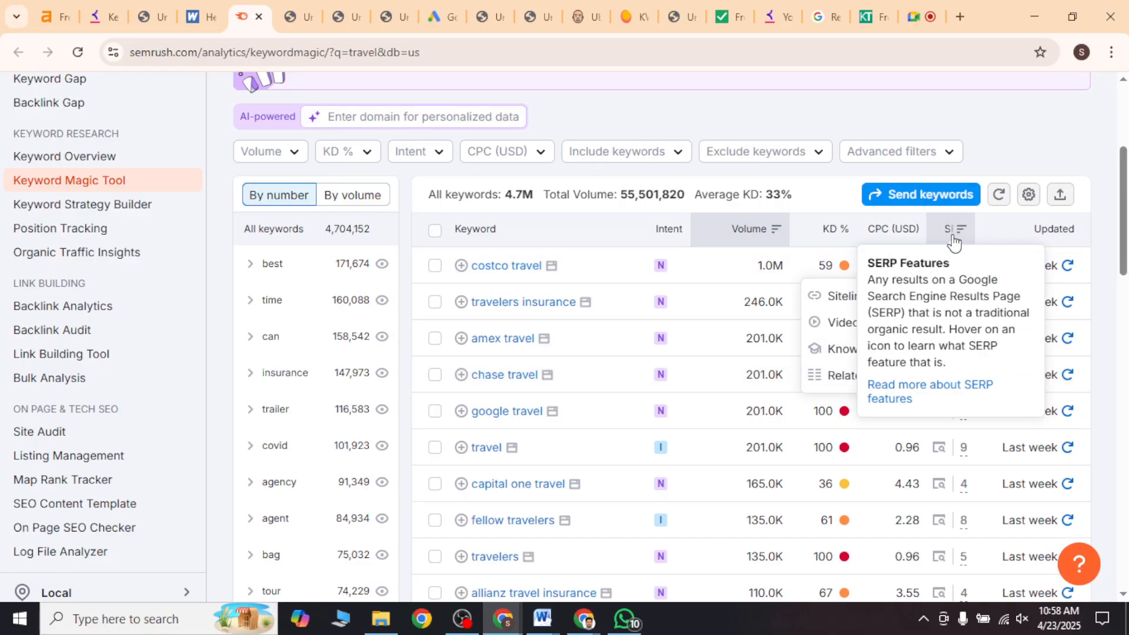
triple_click(935, 259)
key("ctrl+c")
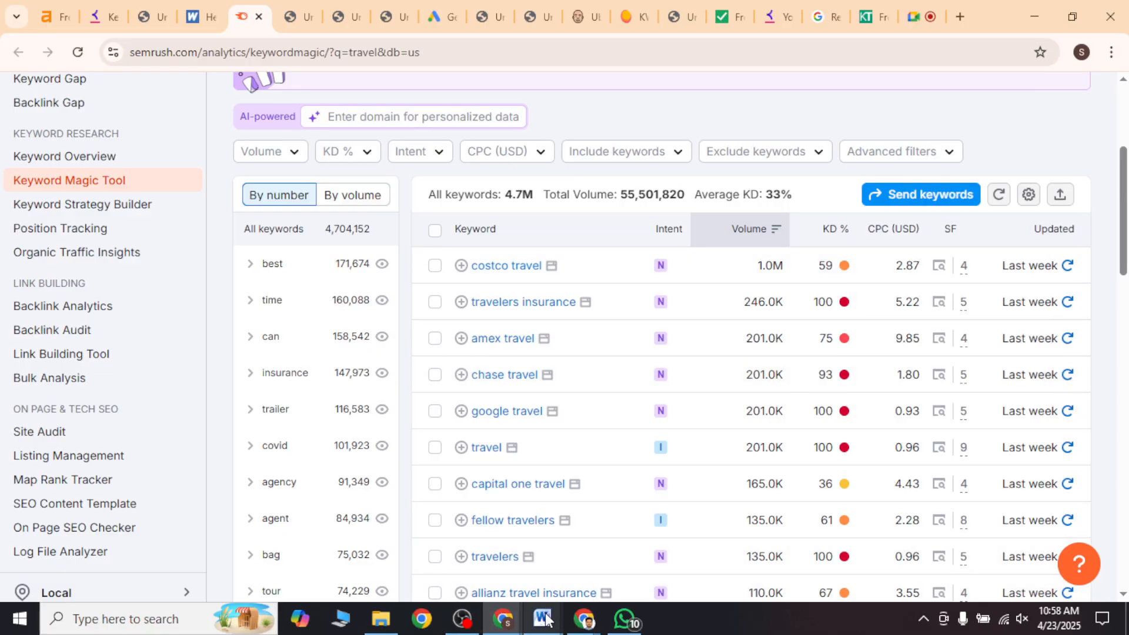
mouse_move(541, 617)
left_click(509, 565)
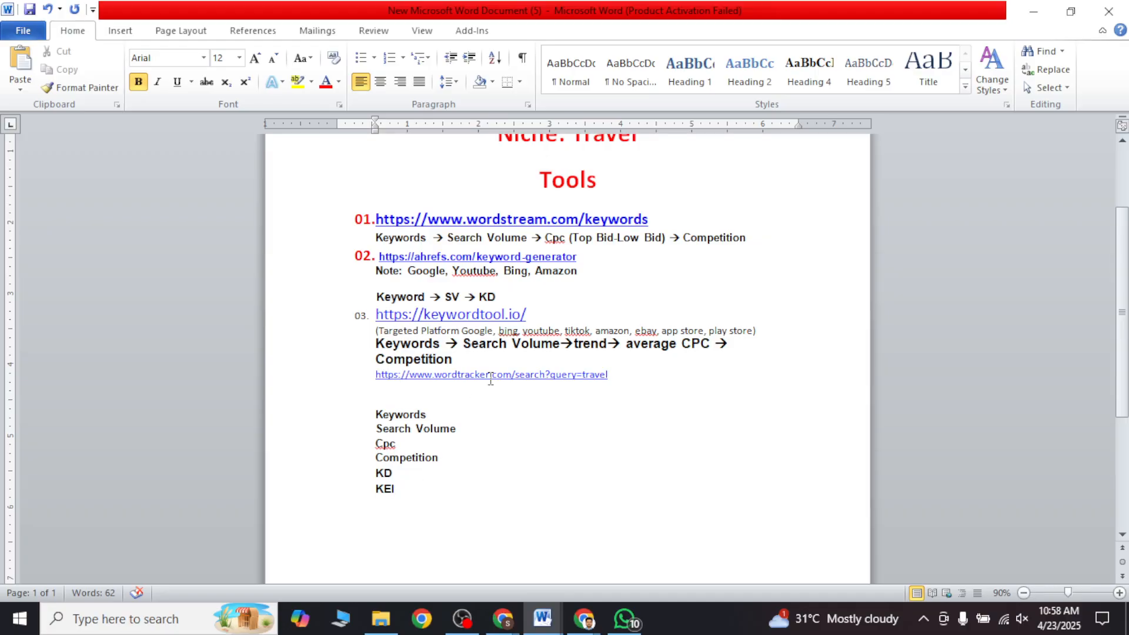
type("I")
key("Return")
key("ctrl+v")
Step: Copy the word trend from the keywordtool.io metrics line and paste it on a new line below SERP Features
double_click(581, 344)
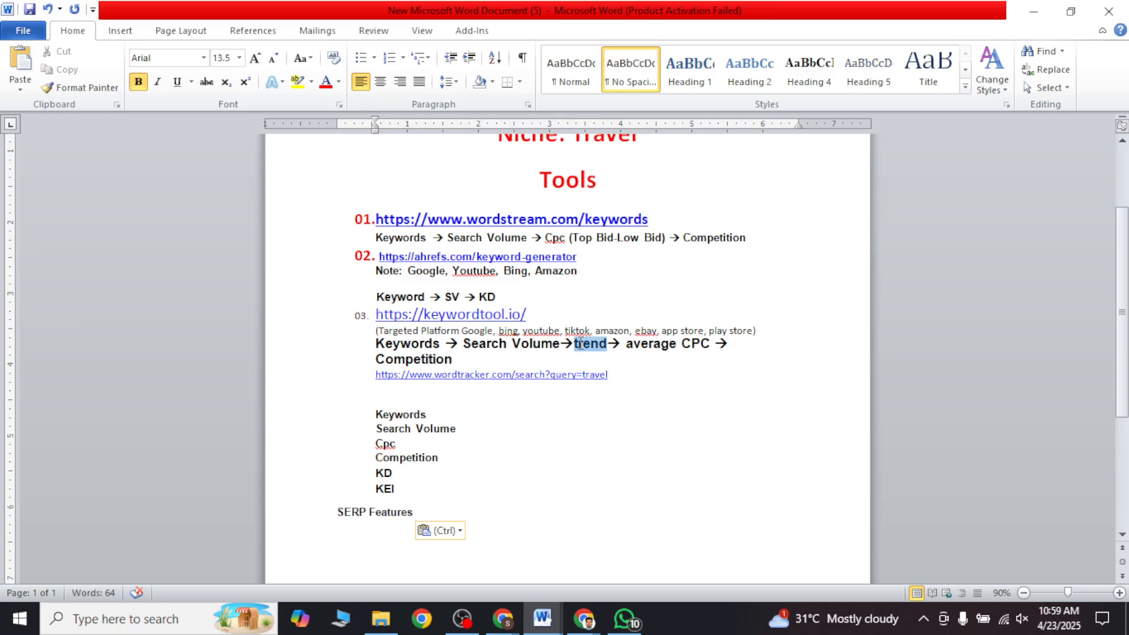
key("ctrl+c")
left_click(437, 513)
key("Return")
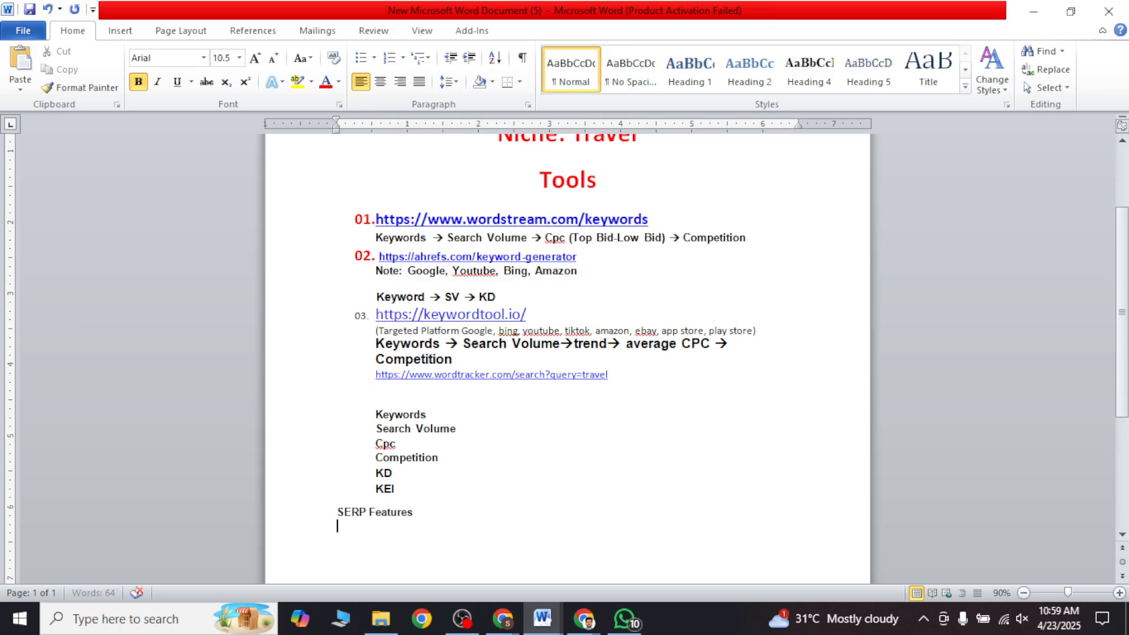
key("ctrl+v")
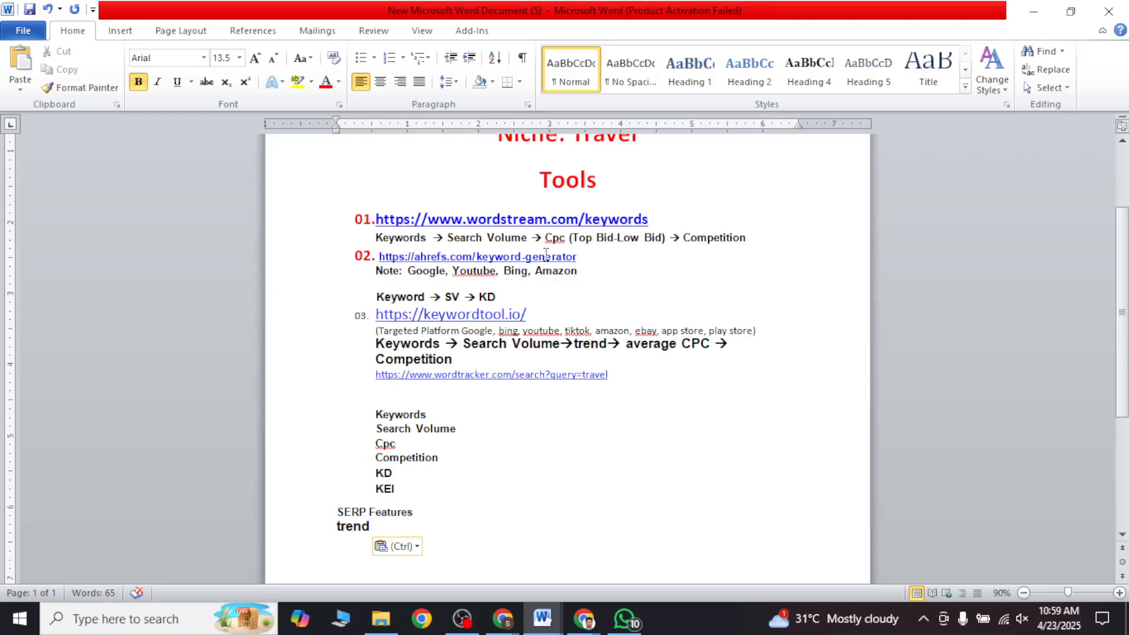
left_click(409, 238)
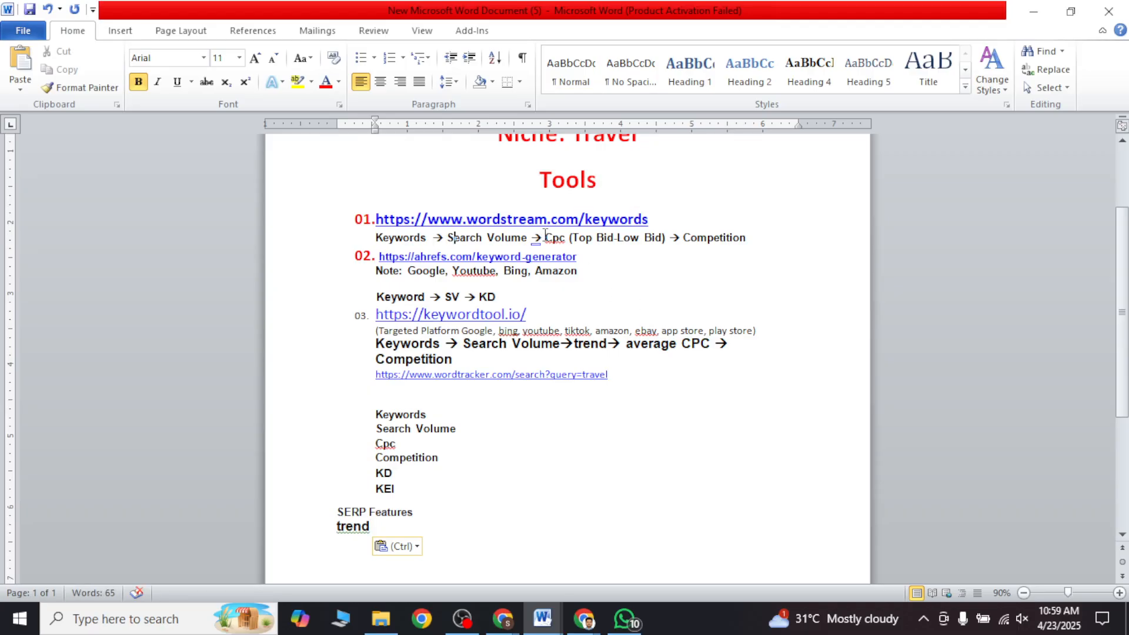
left_click(714, 237)
left_click_drag(418, 514, 330, 512)
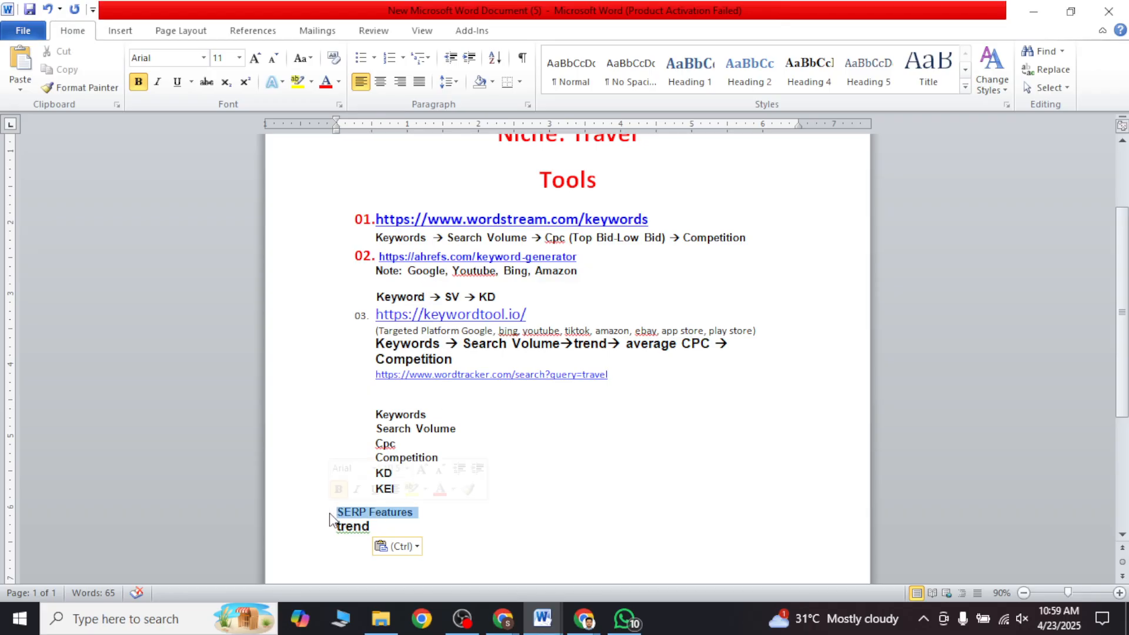
left_click(373, 531)
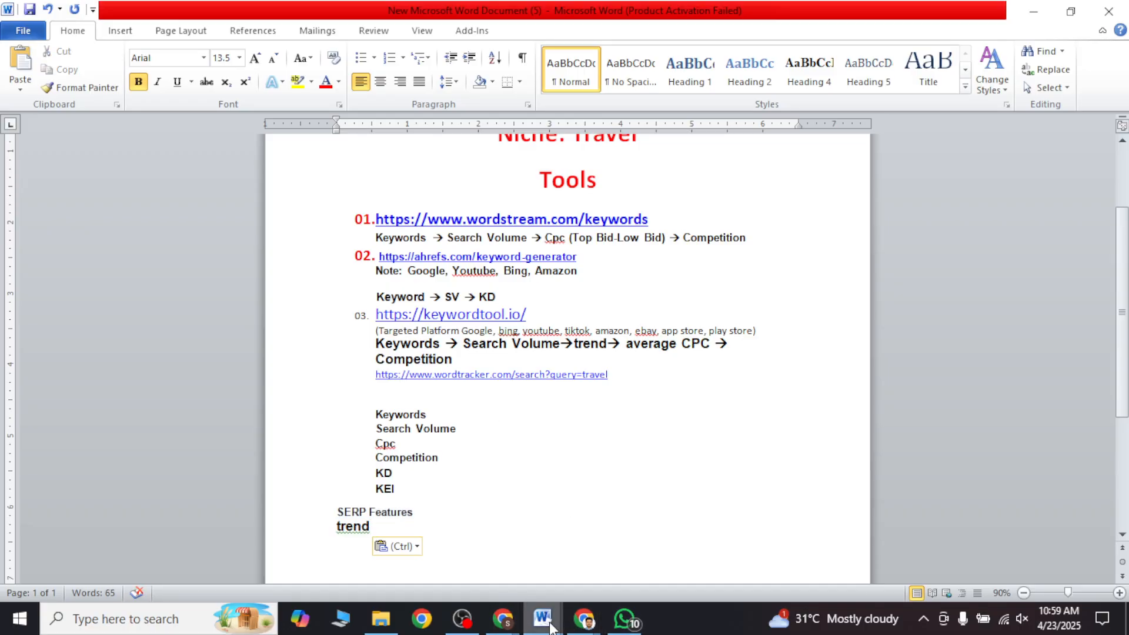
Step: Switch to Chrome, open the ryrob.com keyword tool page and reload it
mouse_move(521, 623)
left_click(441, 547)
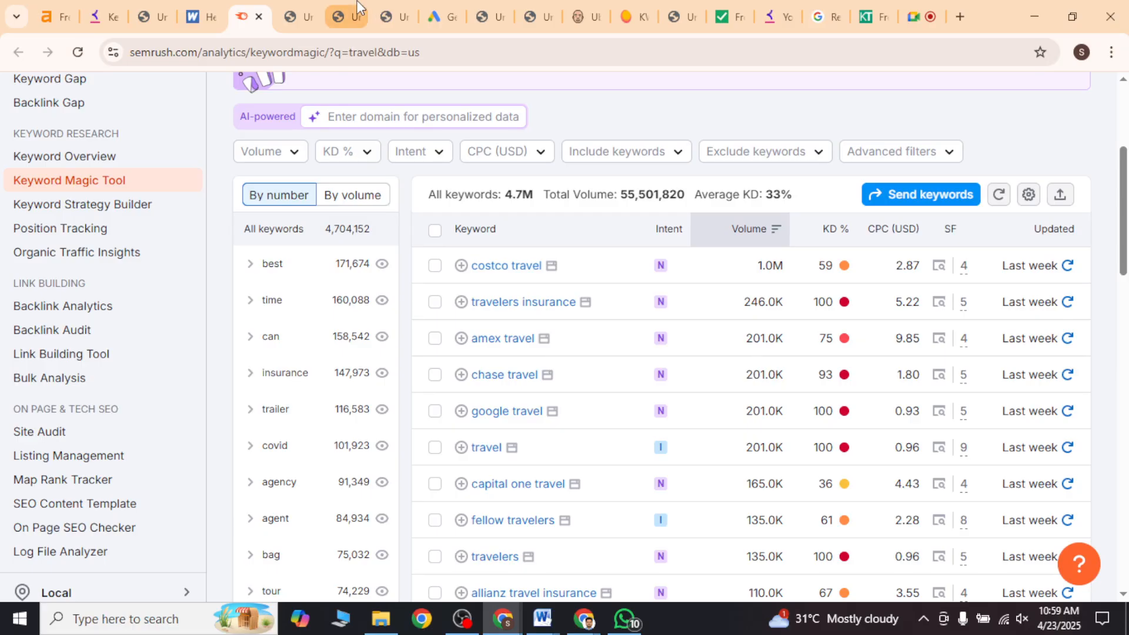
left_click(309, 10)
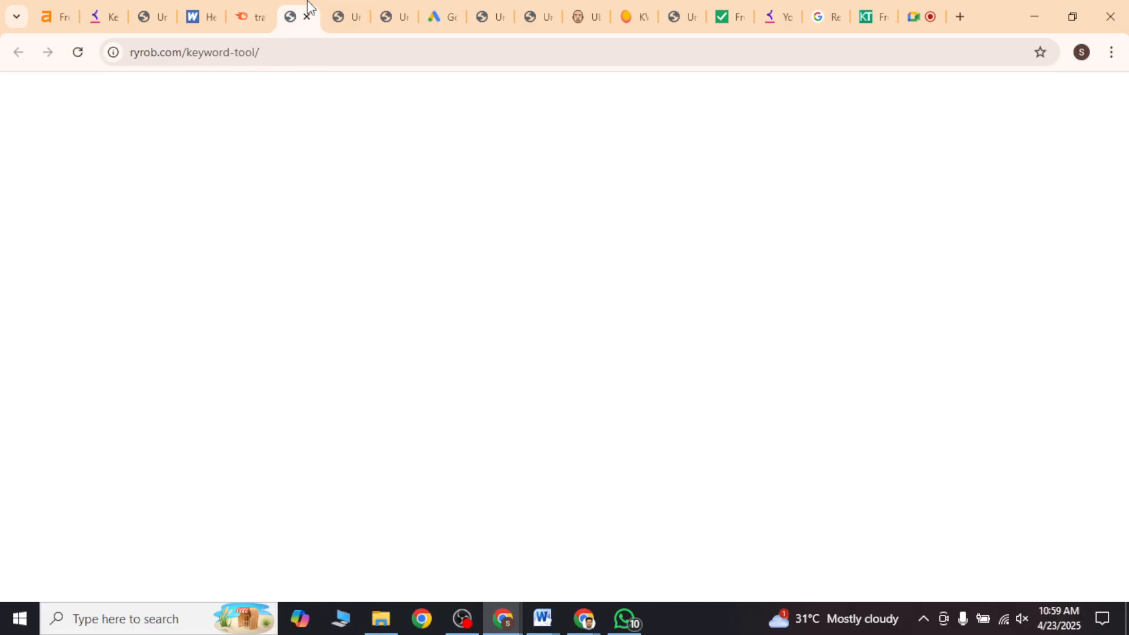
left_click(74, 56)
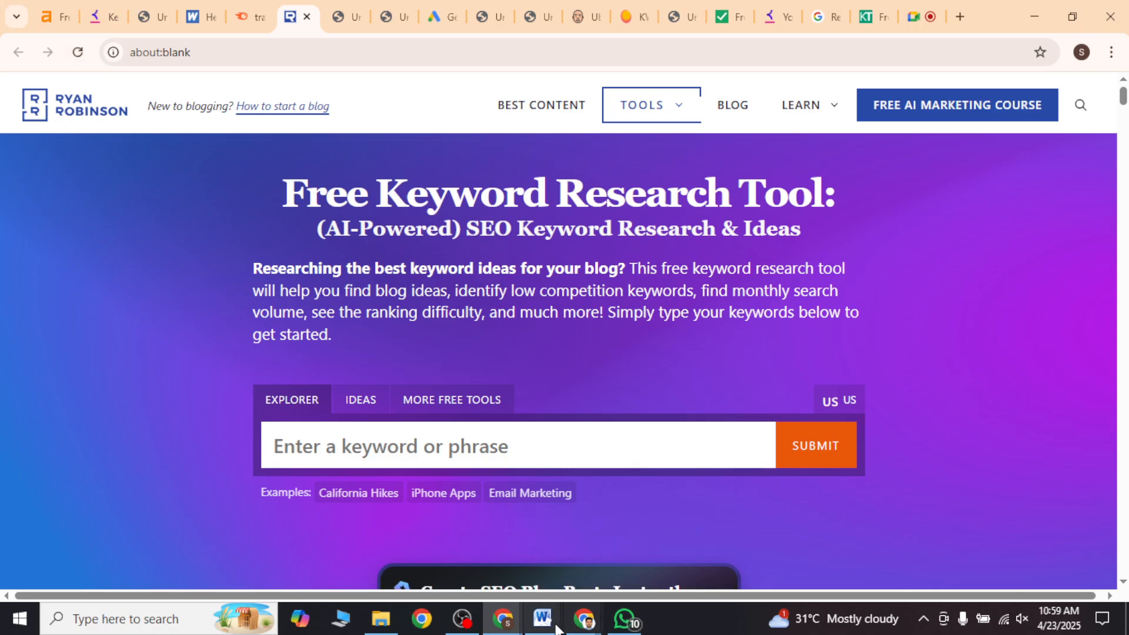
Step: Return to the Word document and indent the SERP Features and trend lines to line up with the metrics above them
mouse_move(556, 628)
left_click(475, 567)
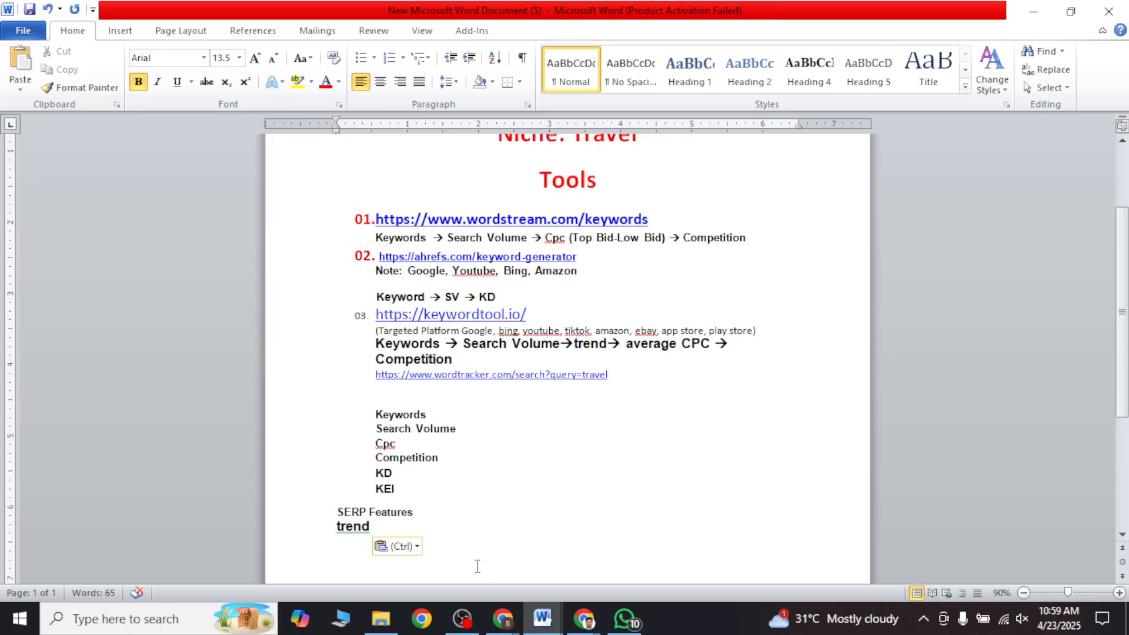
scroll(413, 457, "down", 1)
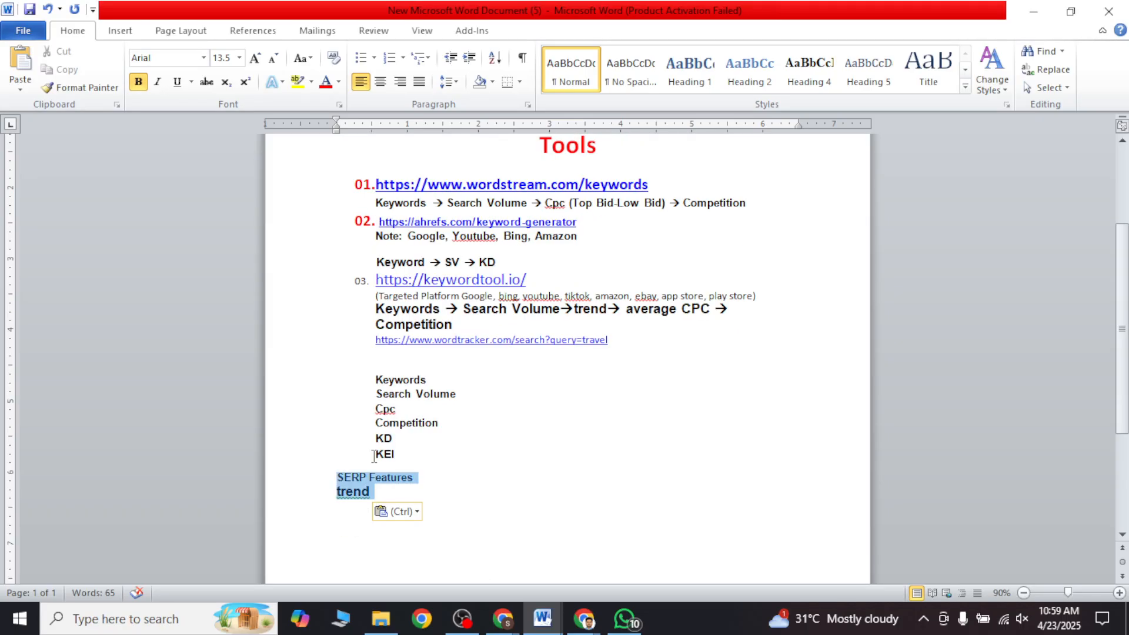
left_click_drag(371, 494, 340, 366)
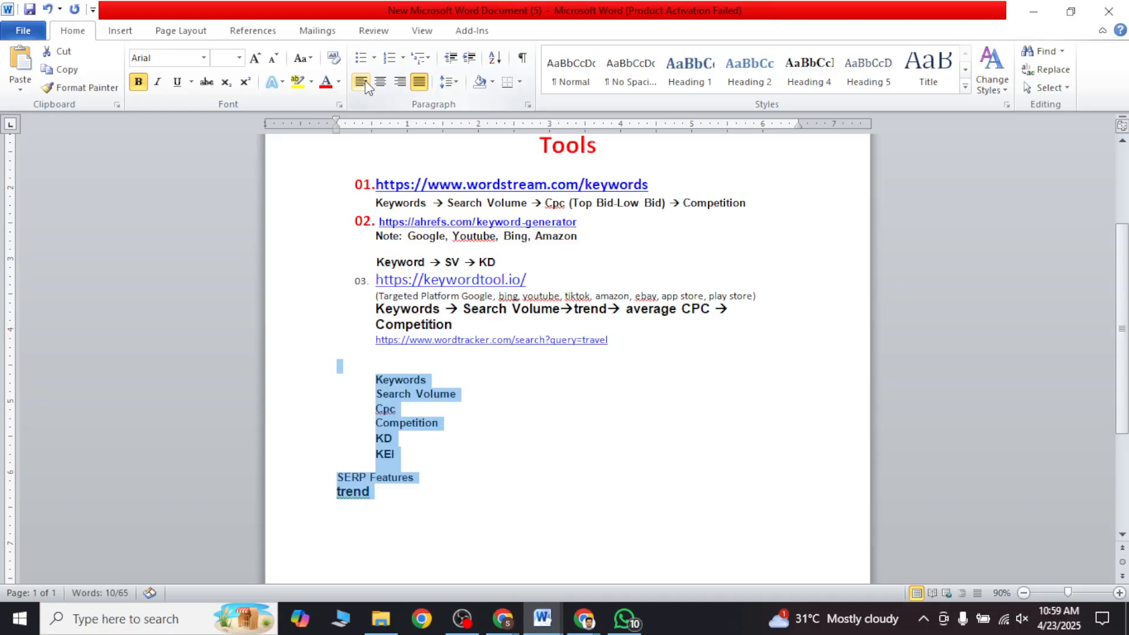
left_click(341, 492)
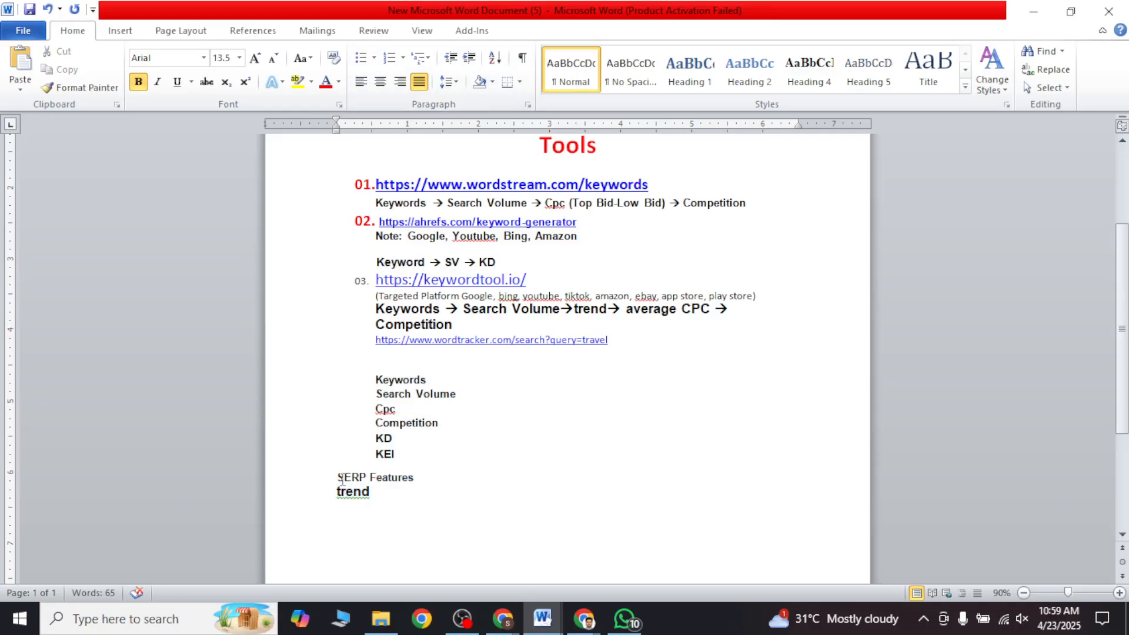
left_click(337, 480)
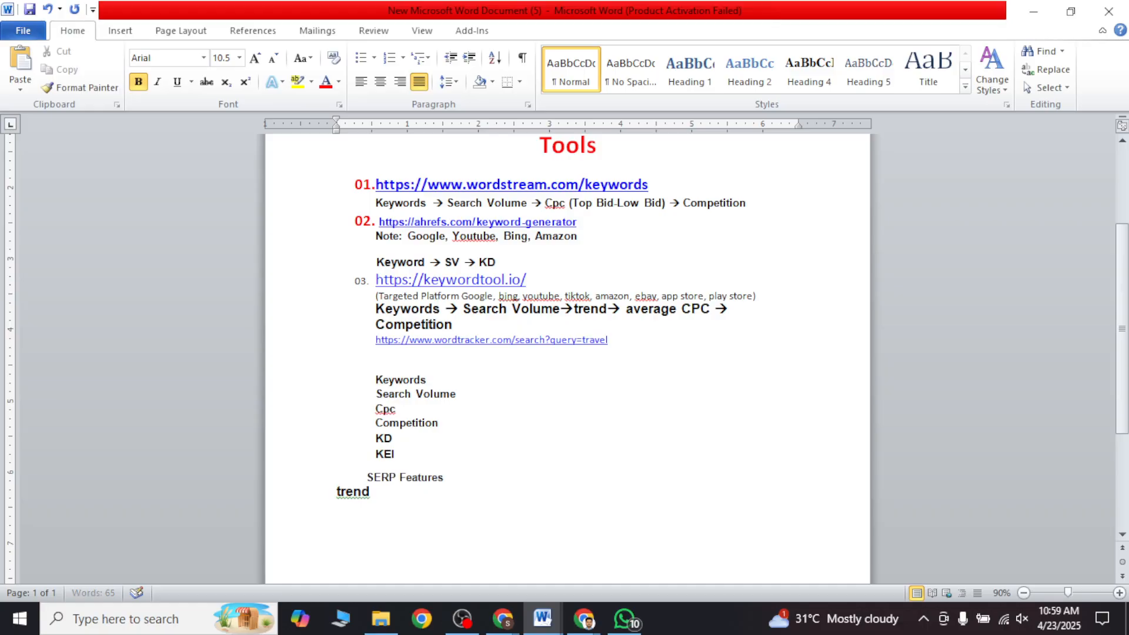
left_click(336, 491)
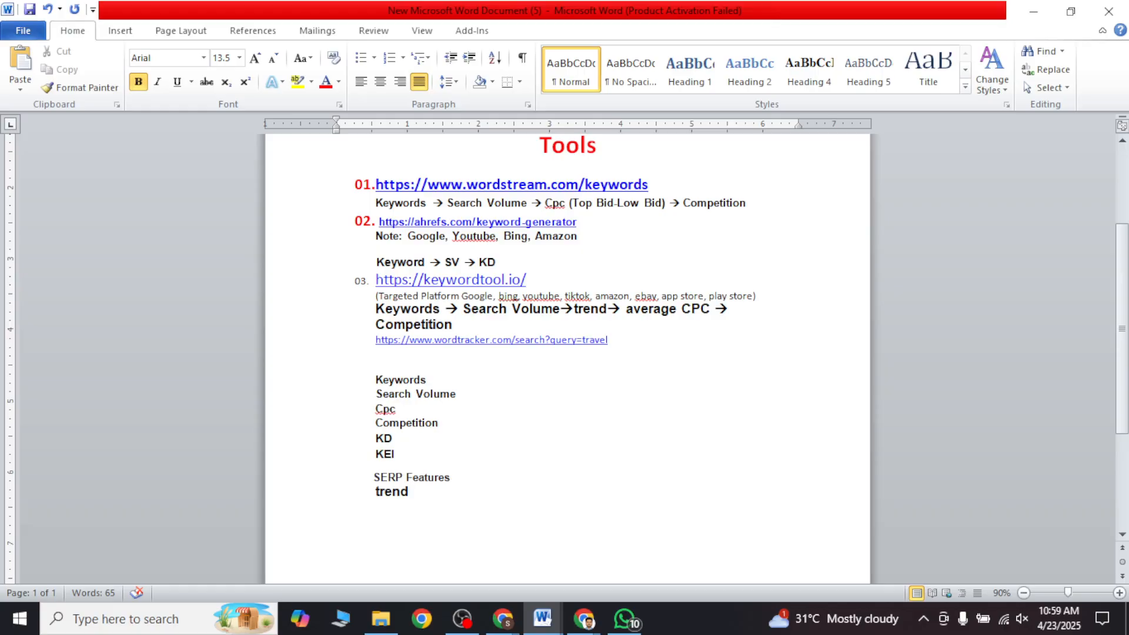
key("BackSpace")
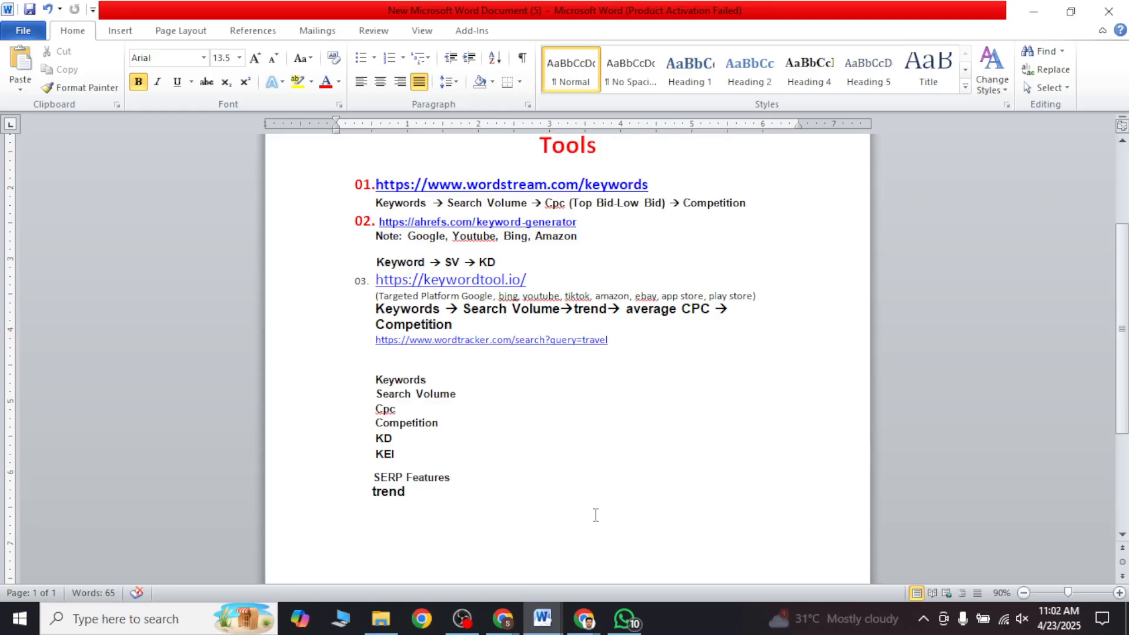
Step: Review the metrics list in the Word document from Keywords down to trend, highlighting its entries
left_click(420, 483)
left_click_drag(420, 484, 352, 366)
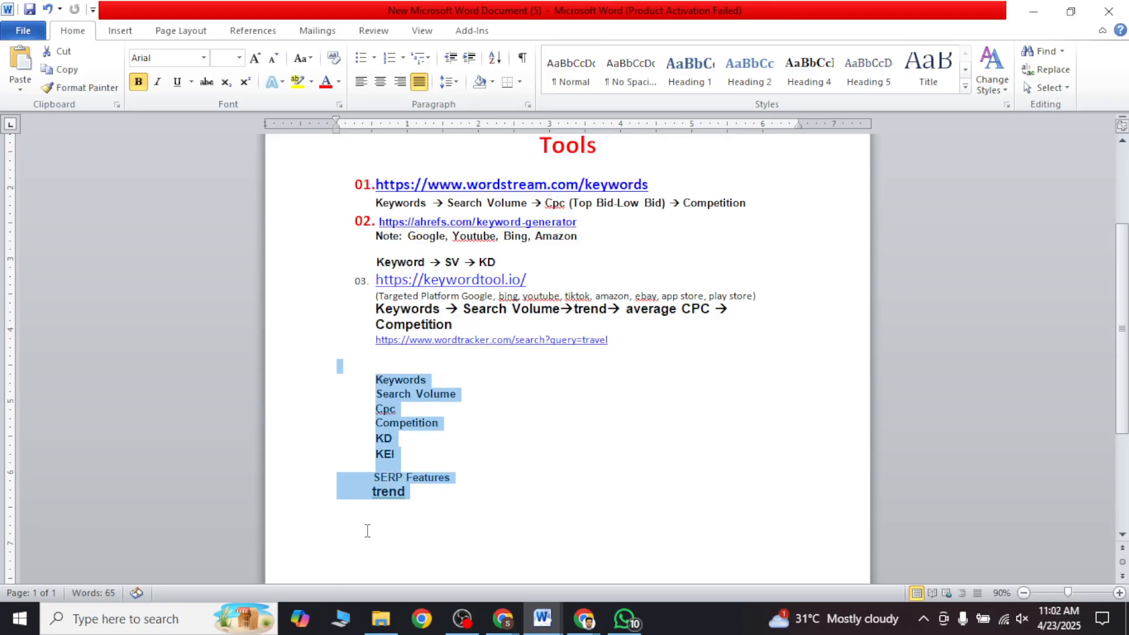
left_click(424, 400)
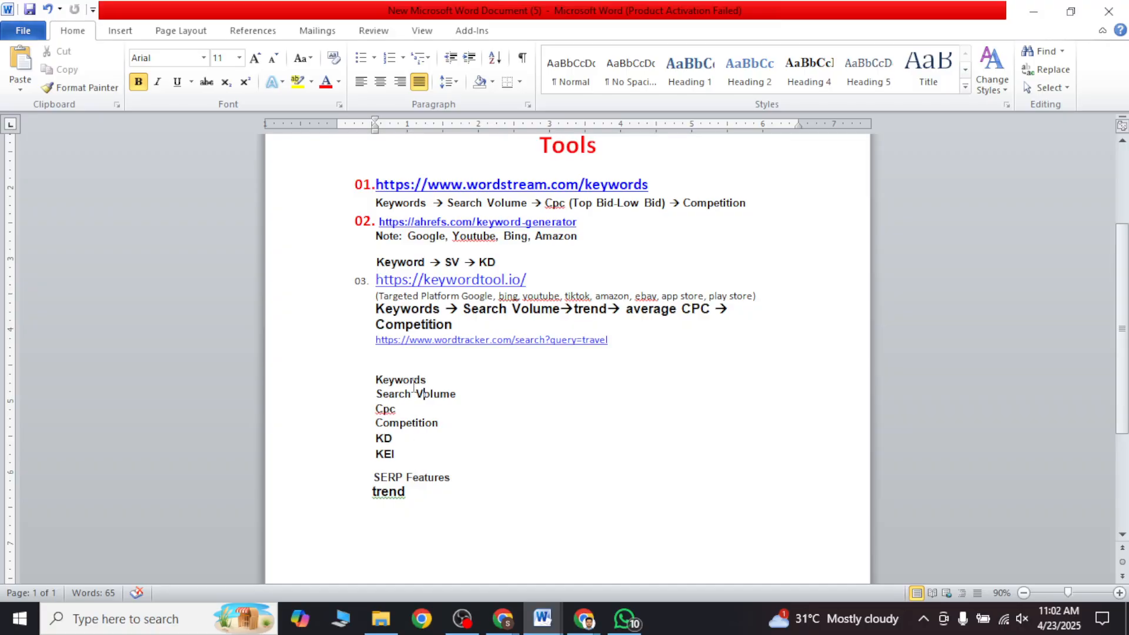
left_click(433, 407)
left_click(383, 438)
left_click(394, 478)
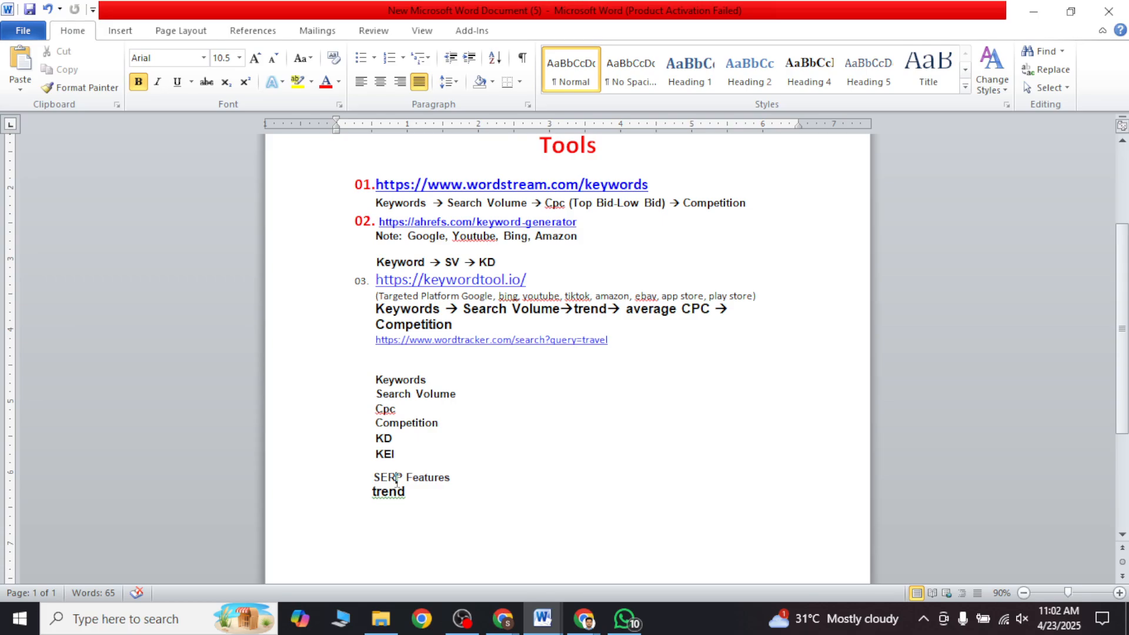
left_click(437, 424)
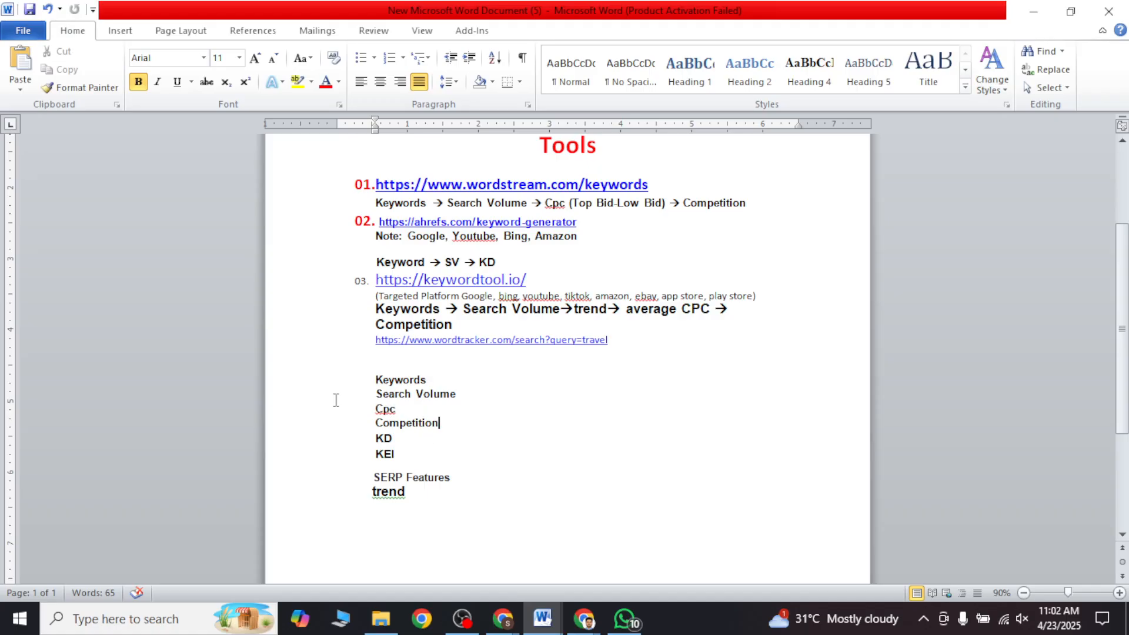
left_click_drag(402, 405, 373, 381)
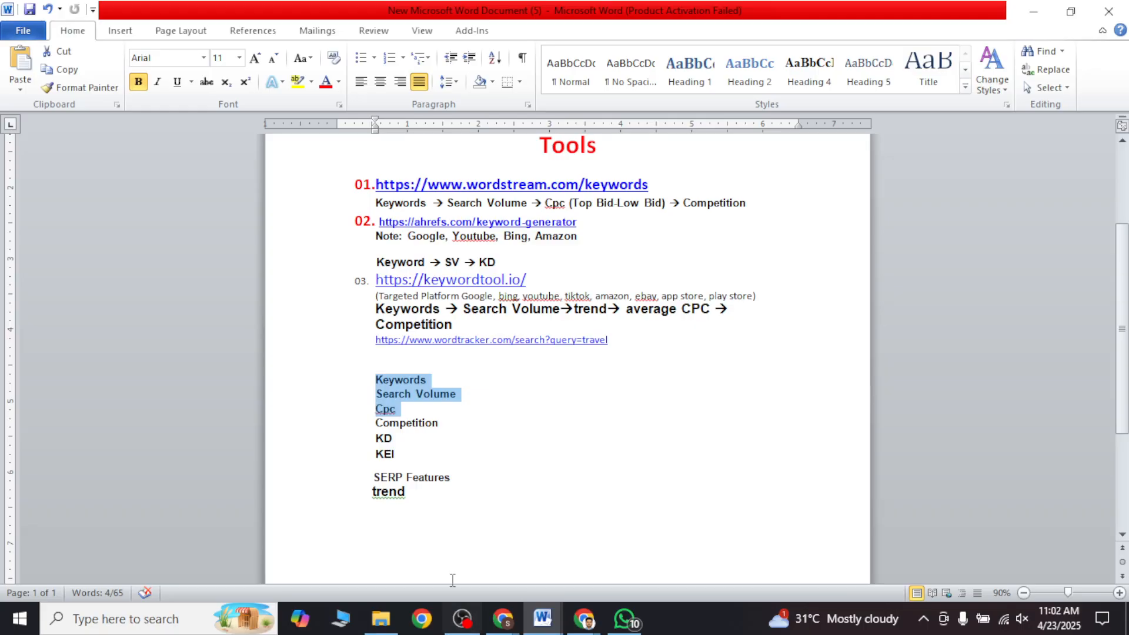
left_click(405, 398)
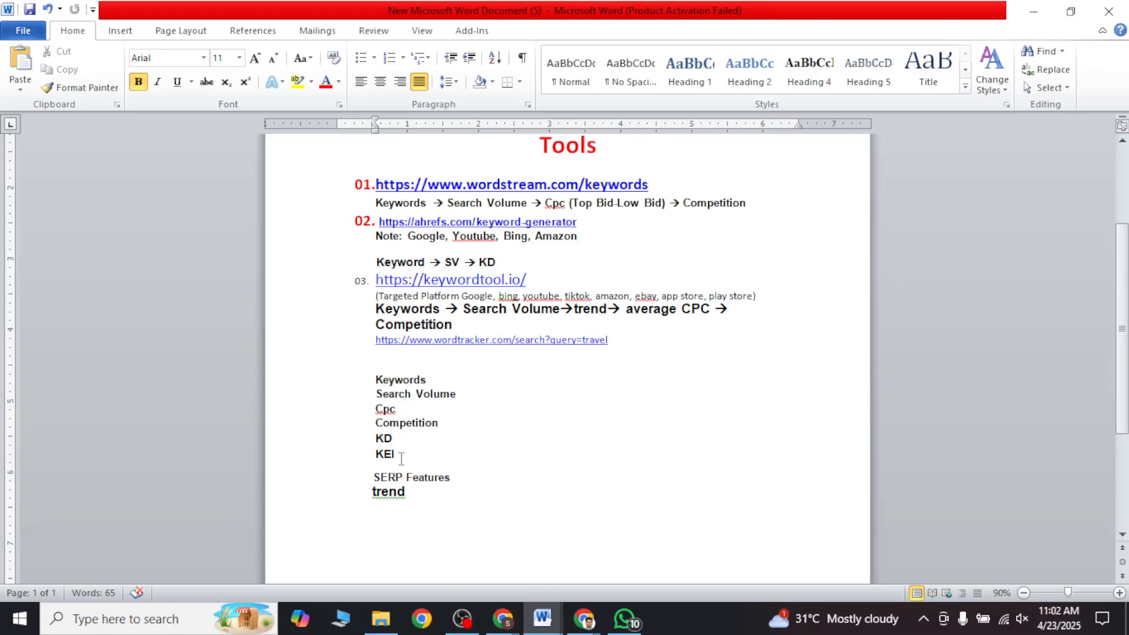
left_click_drag(400, 454, 371, 376)
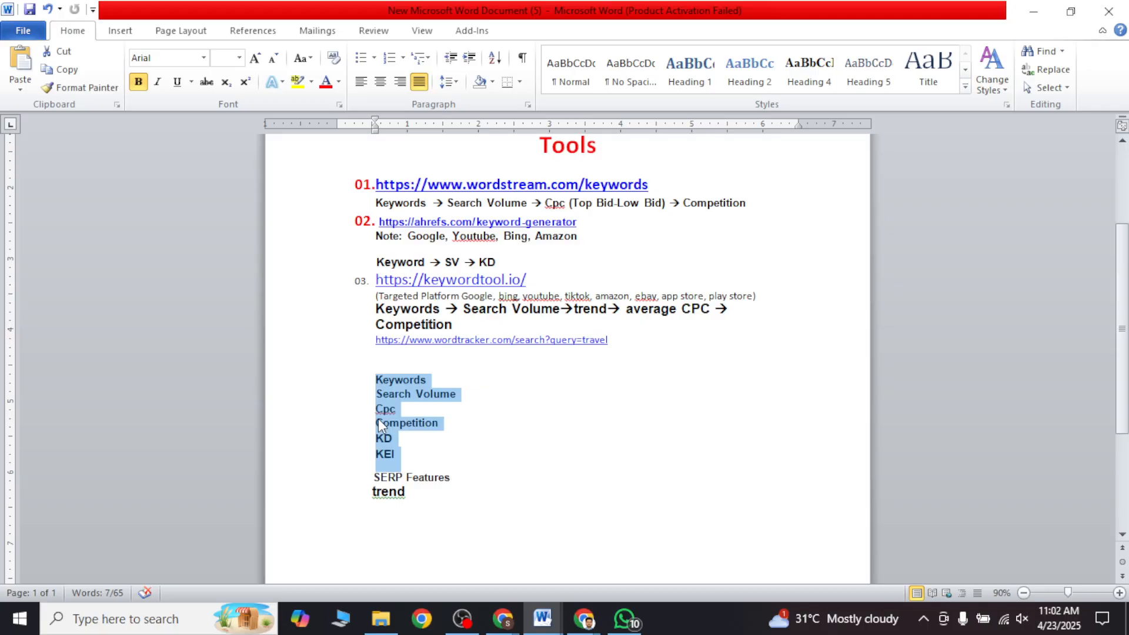
left_click_drag(411, 497, 358, 383)
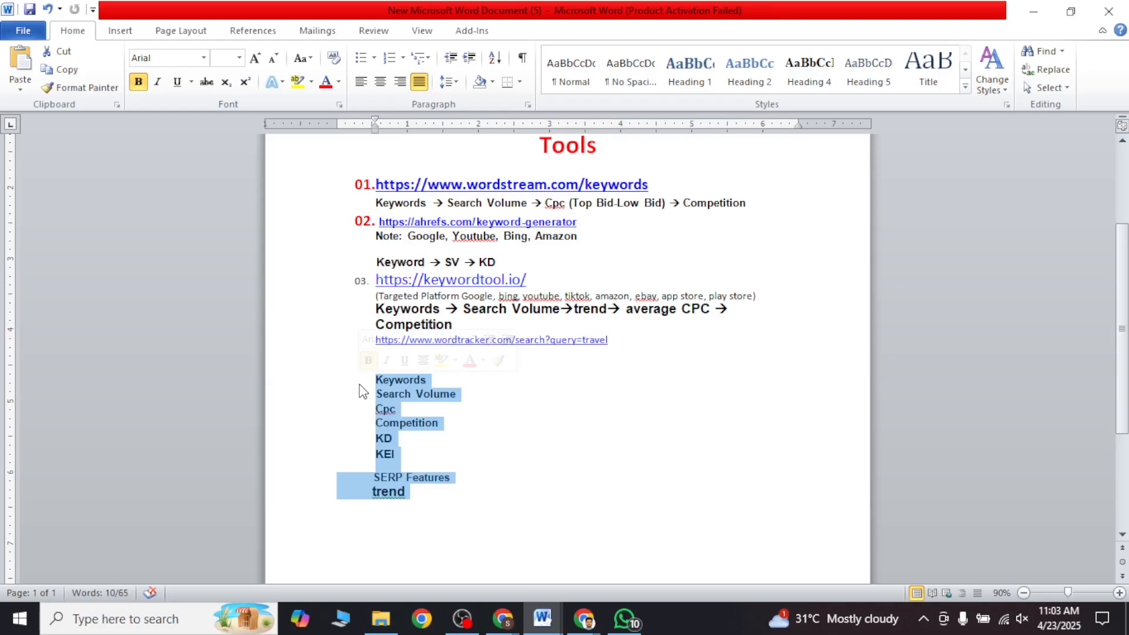
double_click(561, 562)
Step: Switch to Chrome, open the Moz Keyword Explorer page at moz.com/explorer and reload it
left_click(500, 629)
left_click(400, 525)
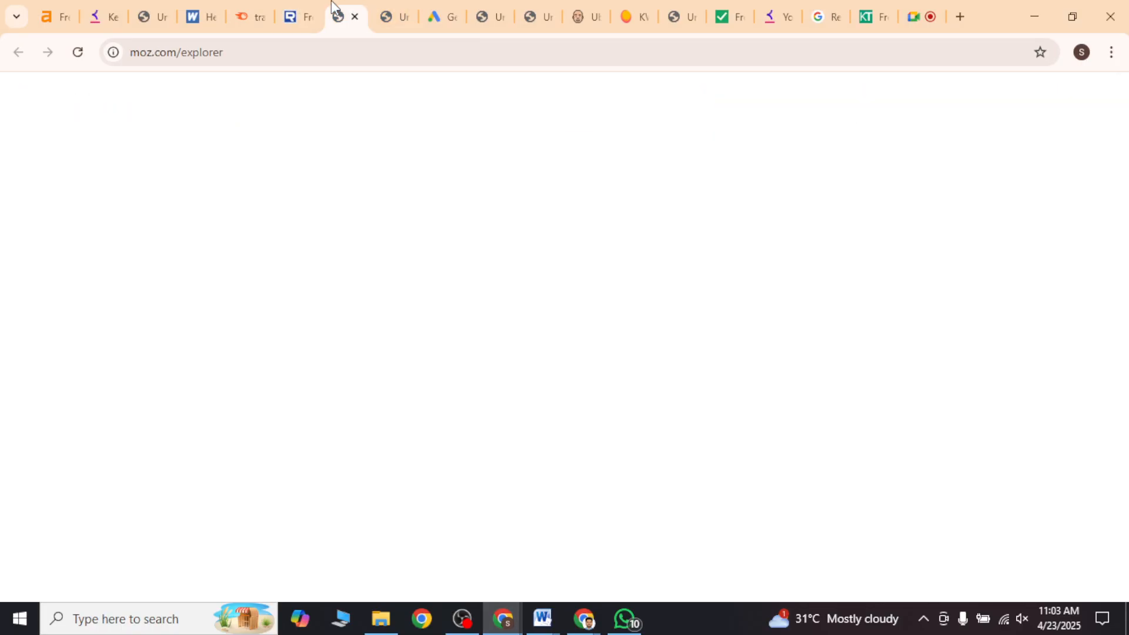
left_click(345, 17)
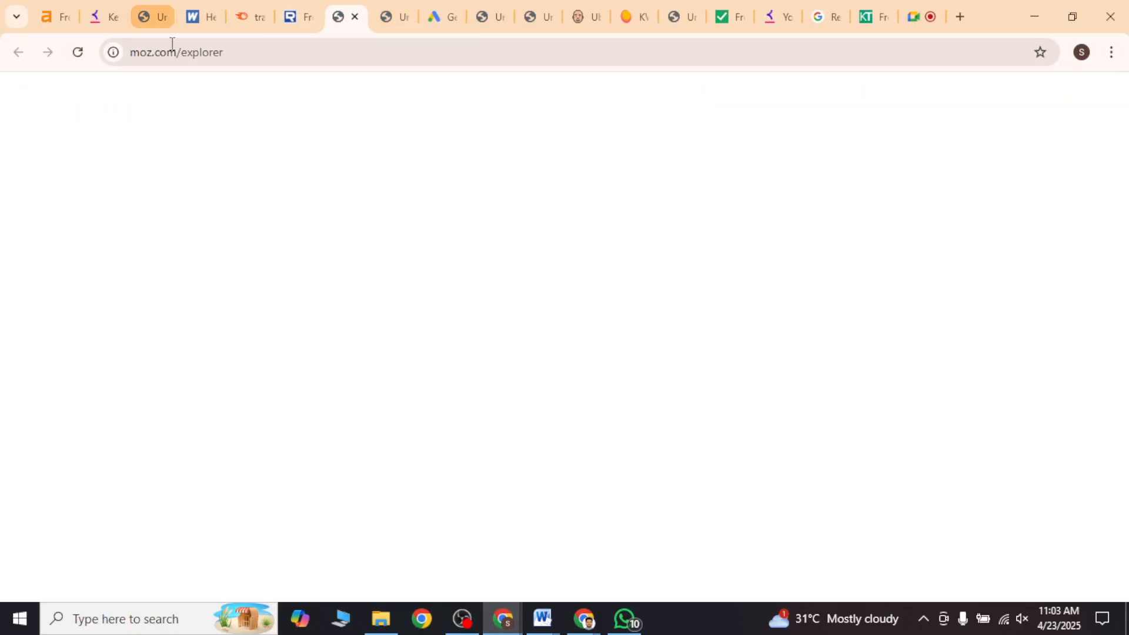
left_click(79, 60)
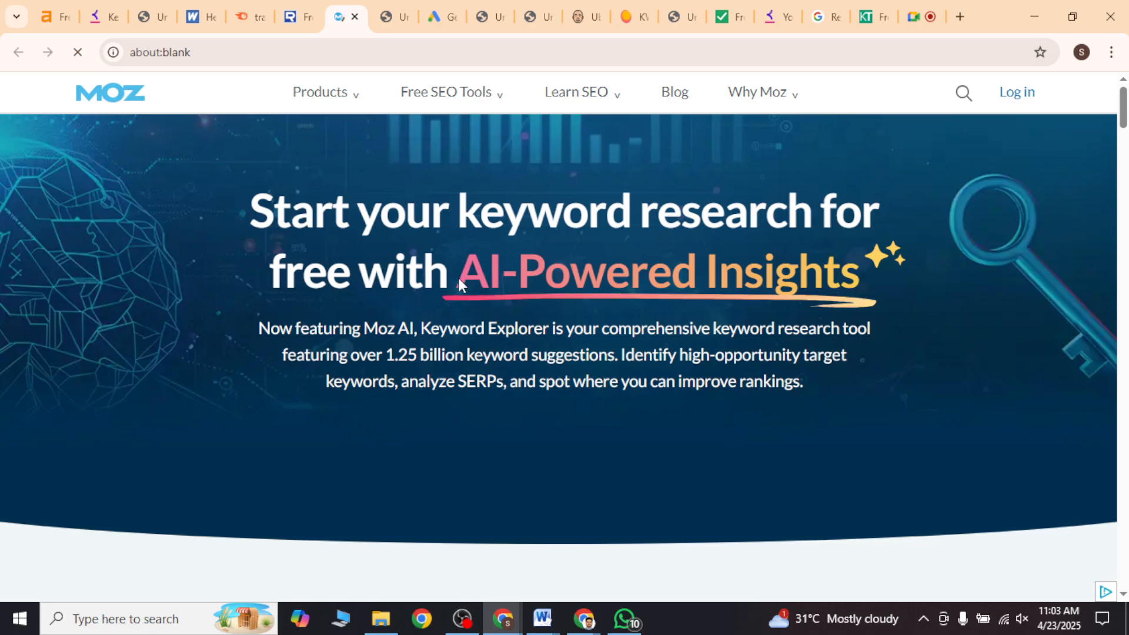
Step: Look through Moz's Keyword Explorer page for its keyword preview and reopen Keyword Explorer from the site's free SEO tools
scroll(474, 294, "down", 4)
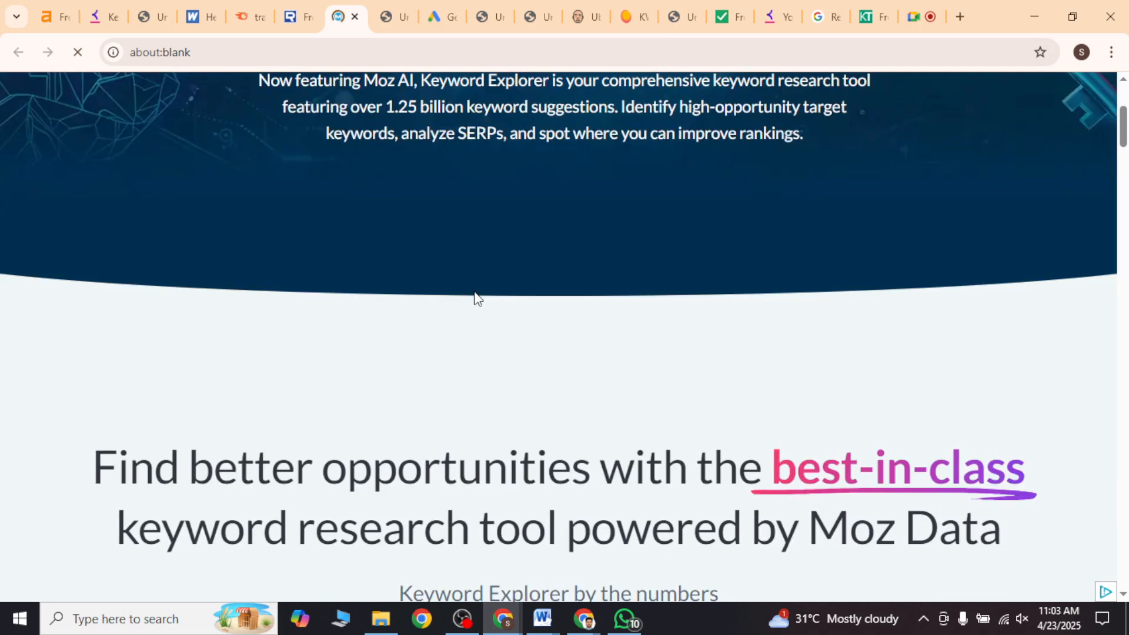
scroll(476, 300, "down", 20)
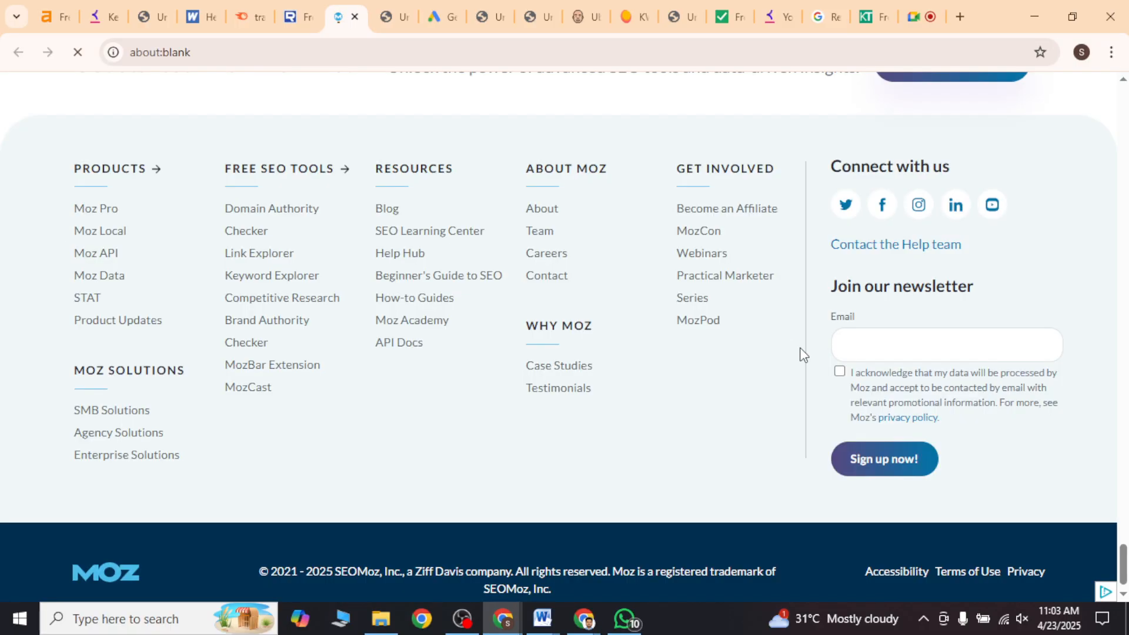
left_click(517, 627)
left_click(423, 549)
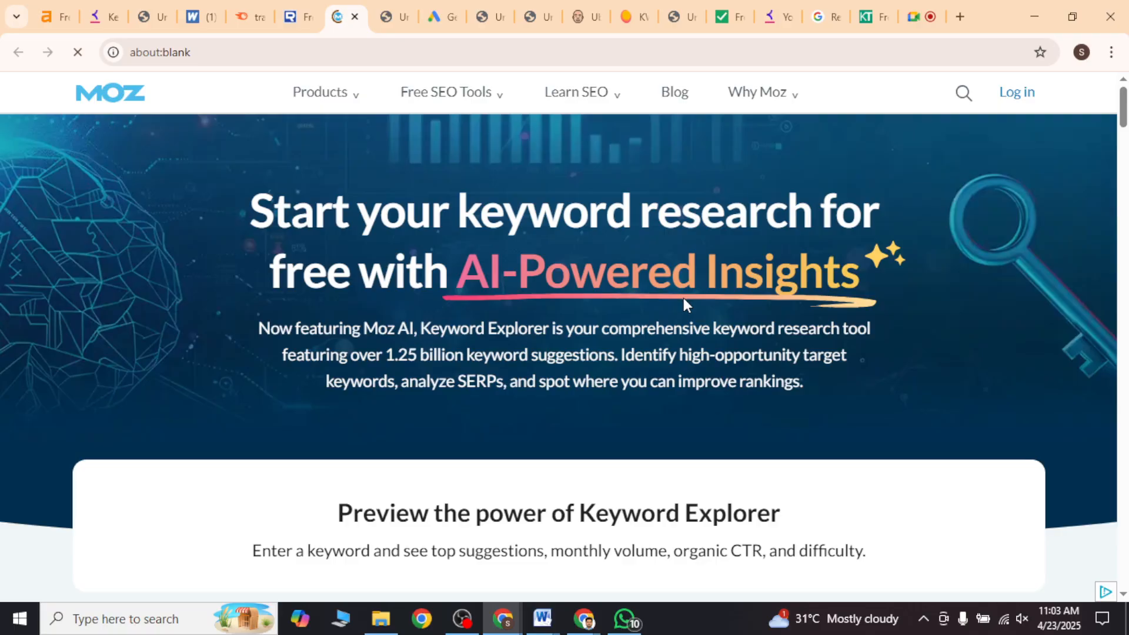
mouse_move(496, 96)
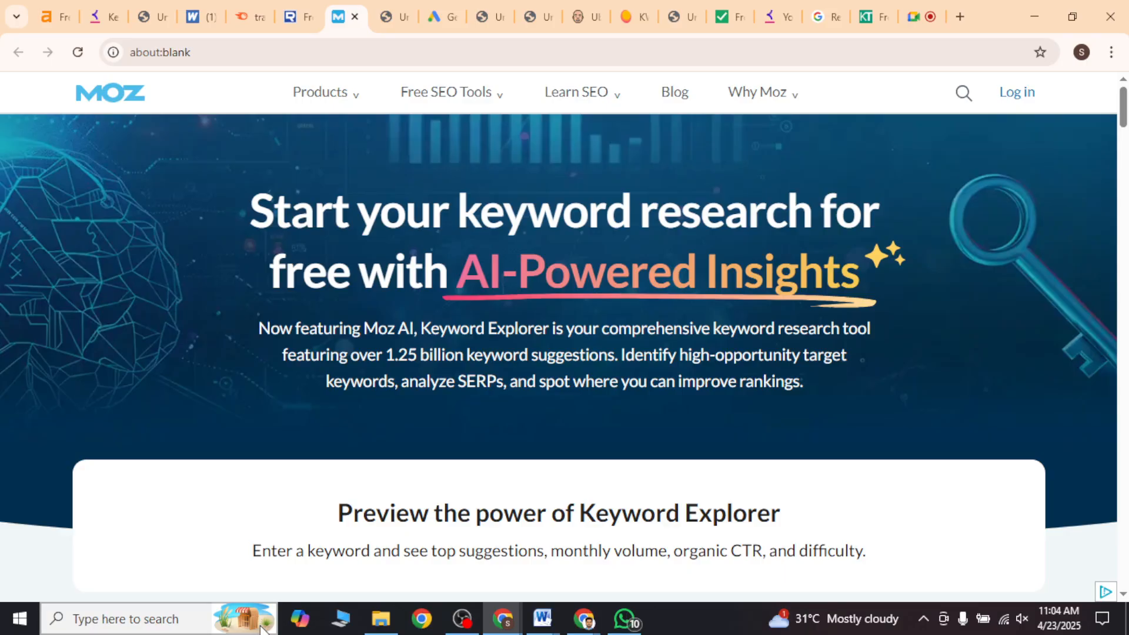
left_click(458, 94)
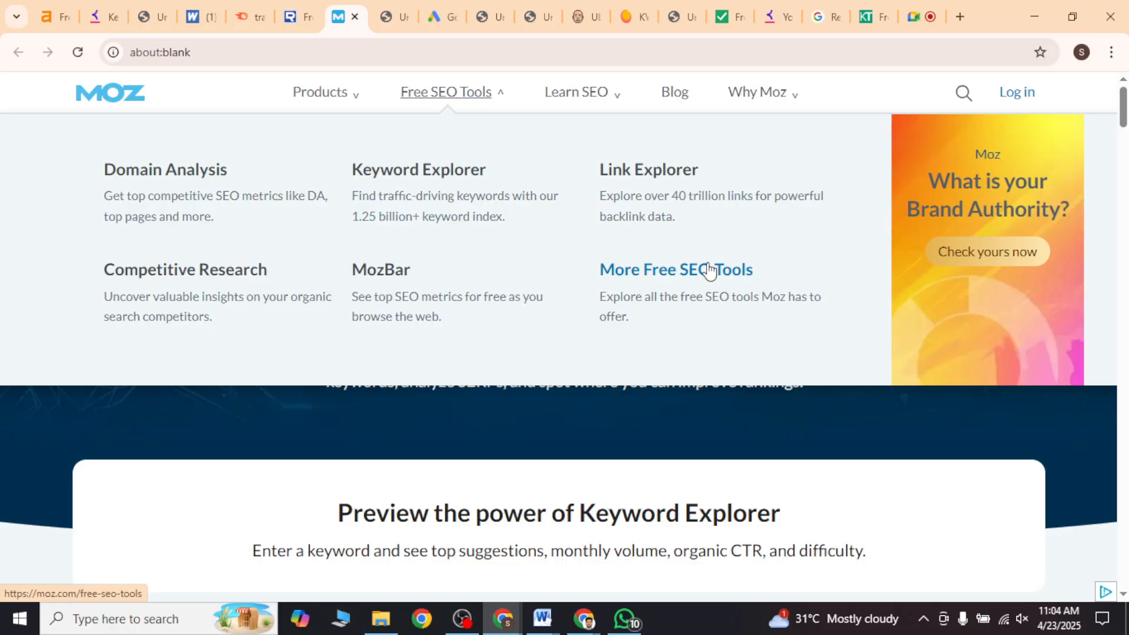
left_click(442, 196)
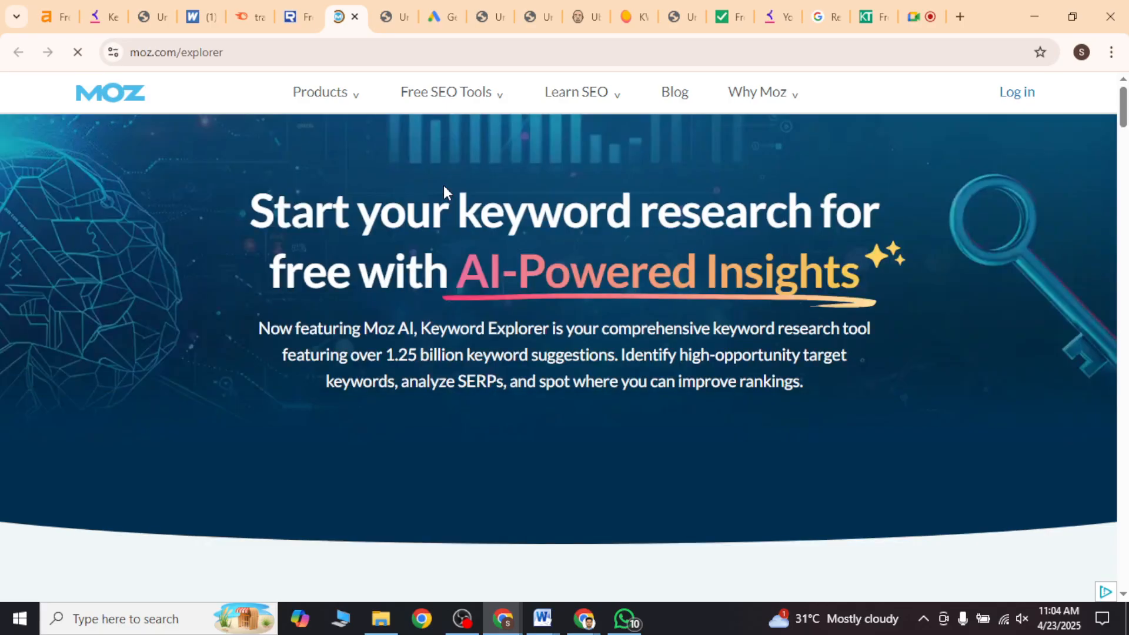
scroll(453, 329, "down", 5)
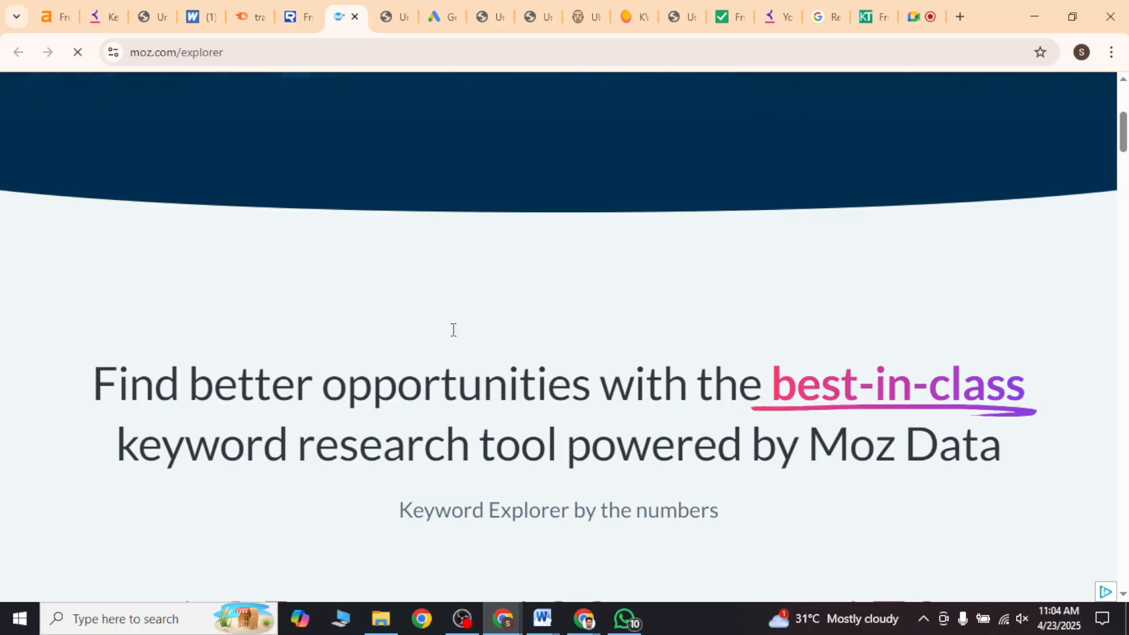
Step: Close the Moz tab and search for "travel" in Backlinko's free keyword tool
key("ctrl+w")
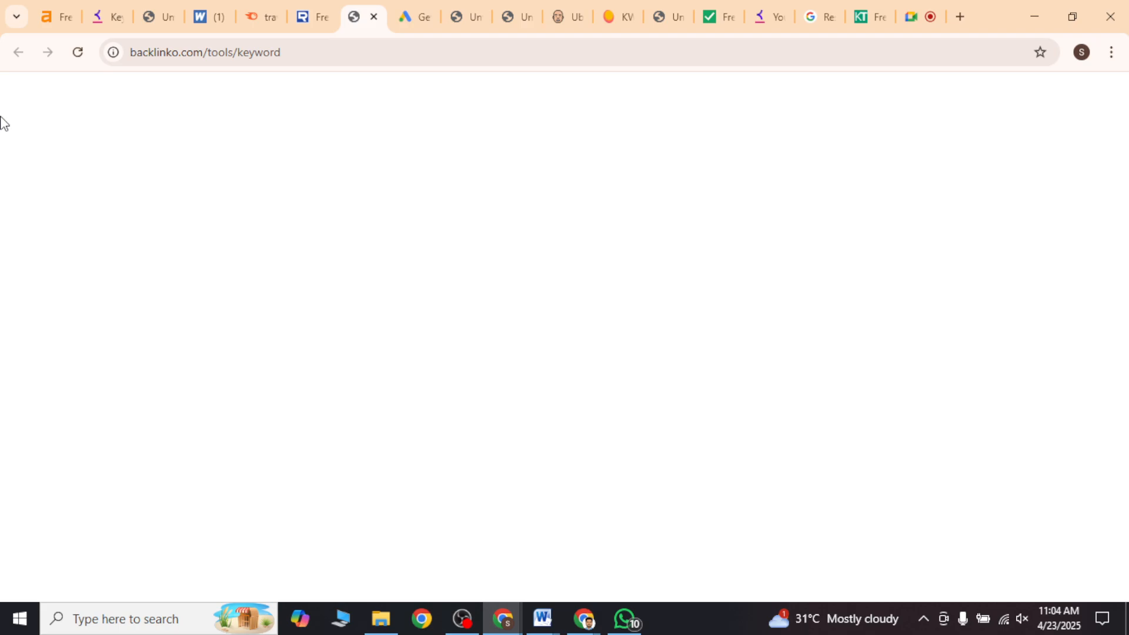
left_click(264, 466)
type("traave")
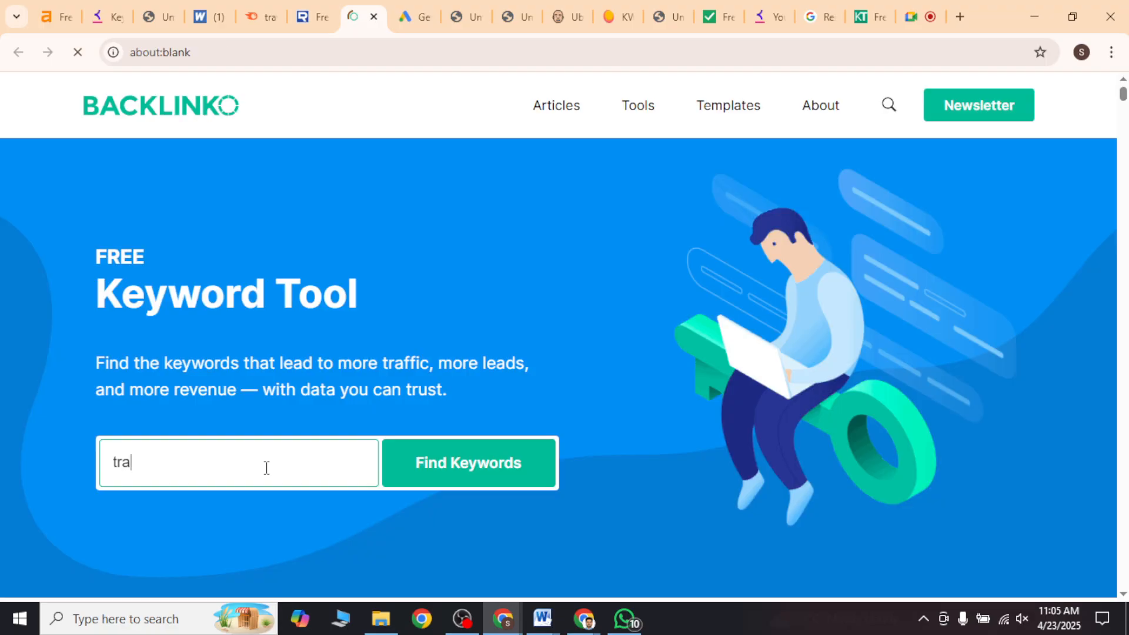
key("BackSpace")
key("BackSpace")
key("BackSpace")
type("vel")
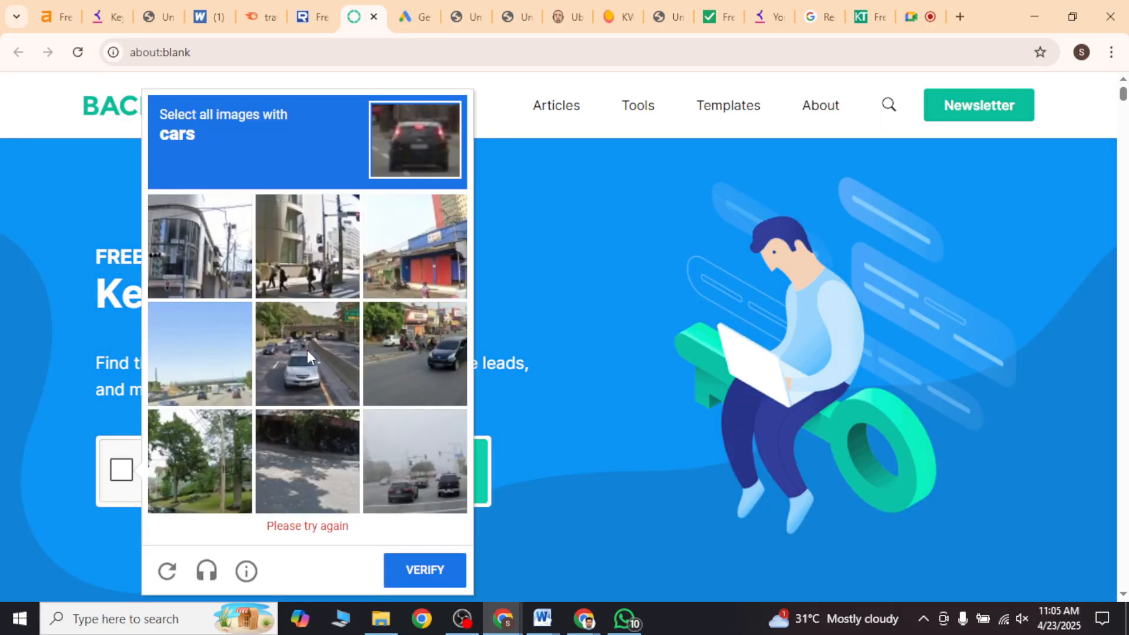
Step: Solve the reCAPTCHA by selecting all images with cars, and continue to the travel keyword results
left_click(307, 350)
left_click(415, 377)
left_click(429, 506)
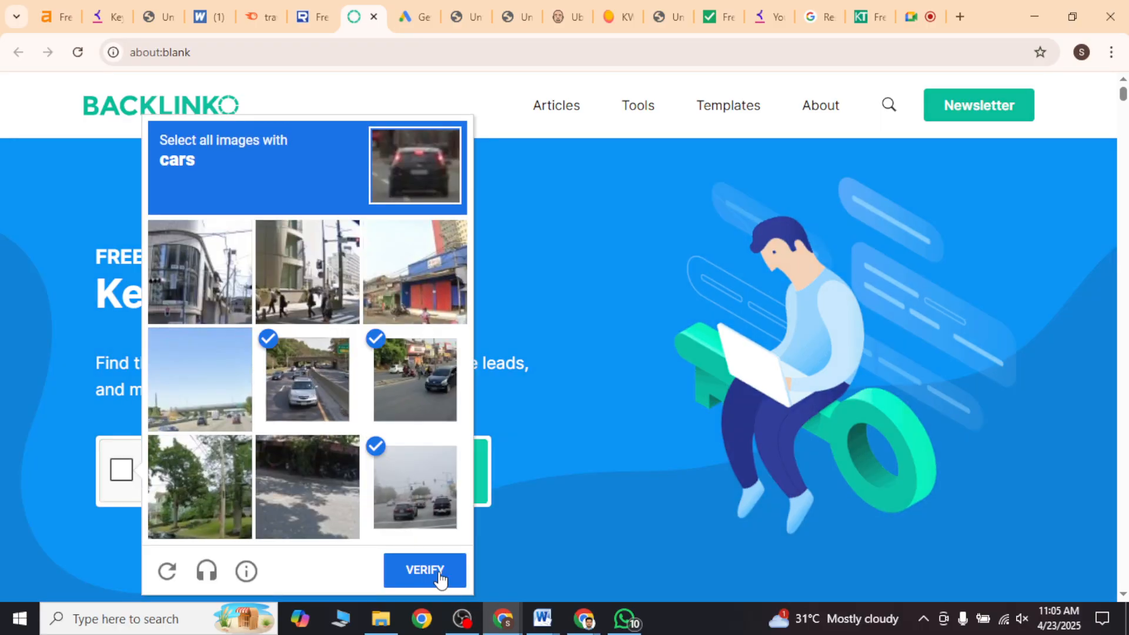
left_click(424, 570)
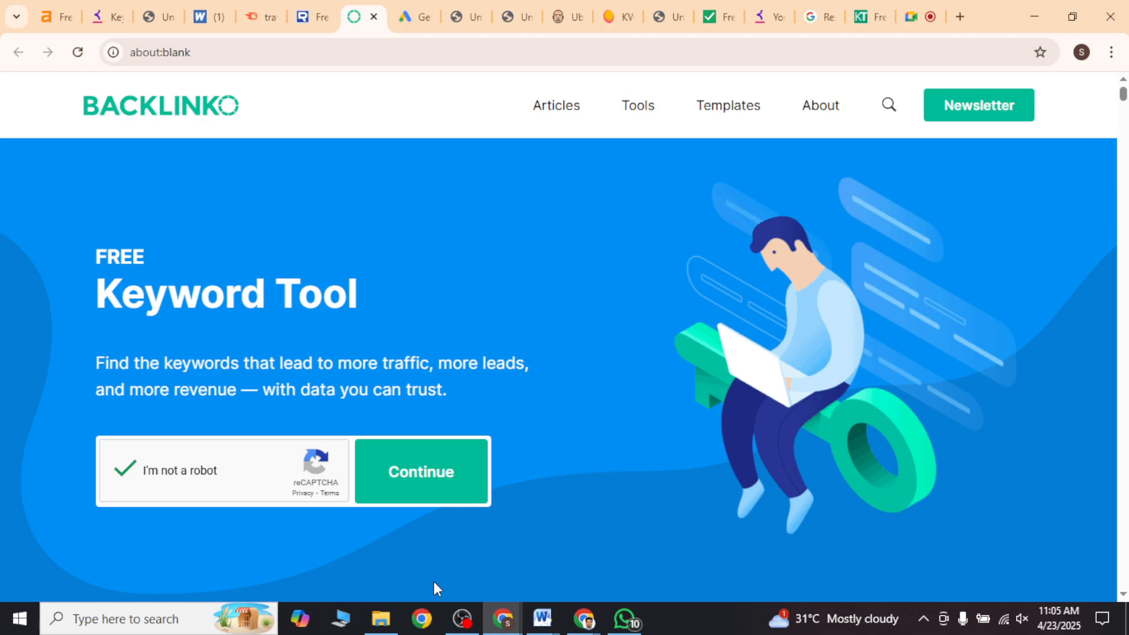
left_click(394, 471)
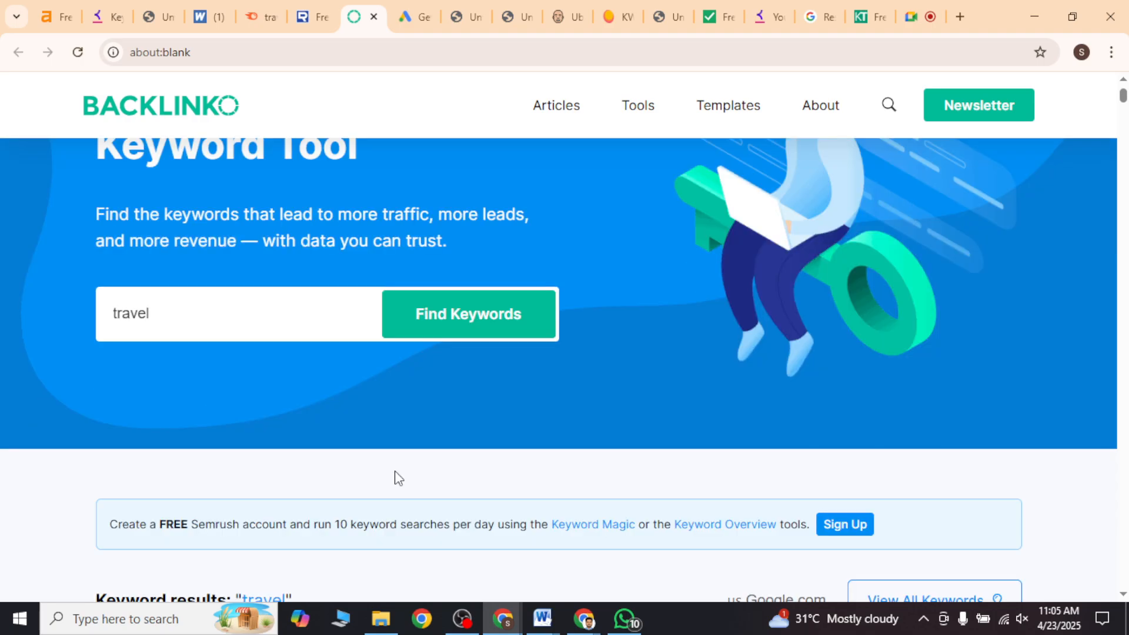
scroll(395, 474, "down", 5)
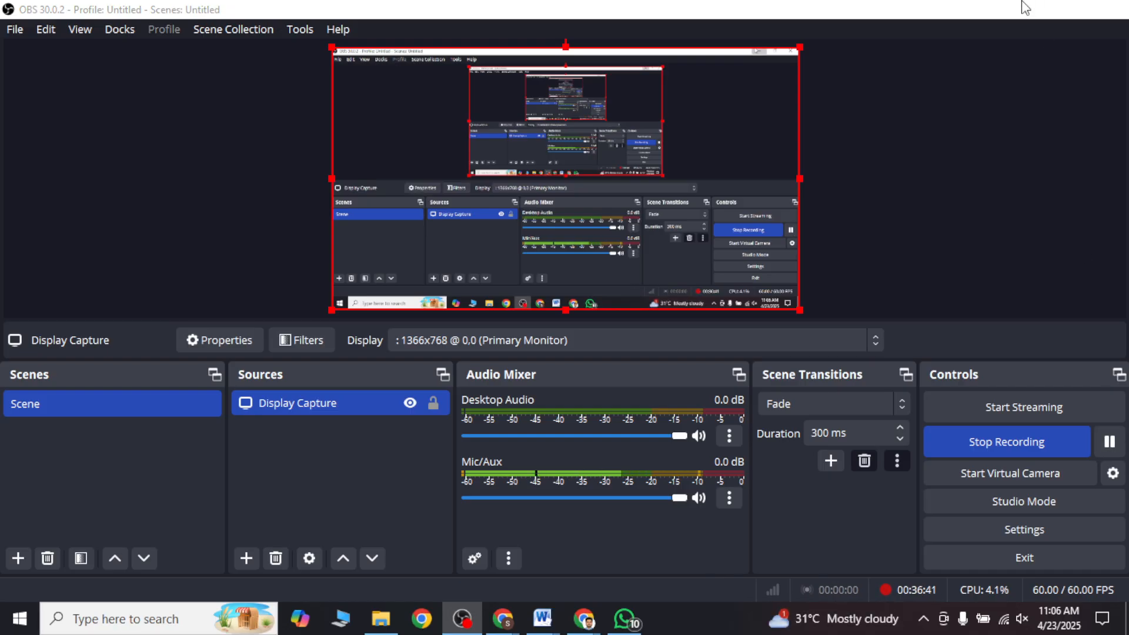
left_click(1026, 7)
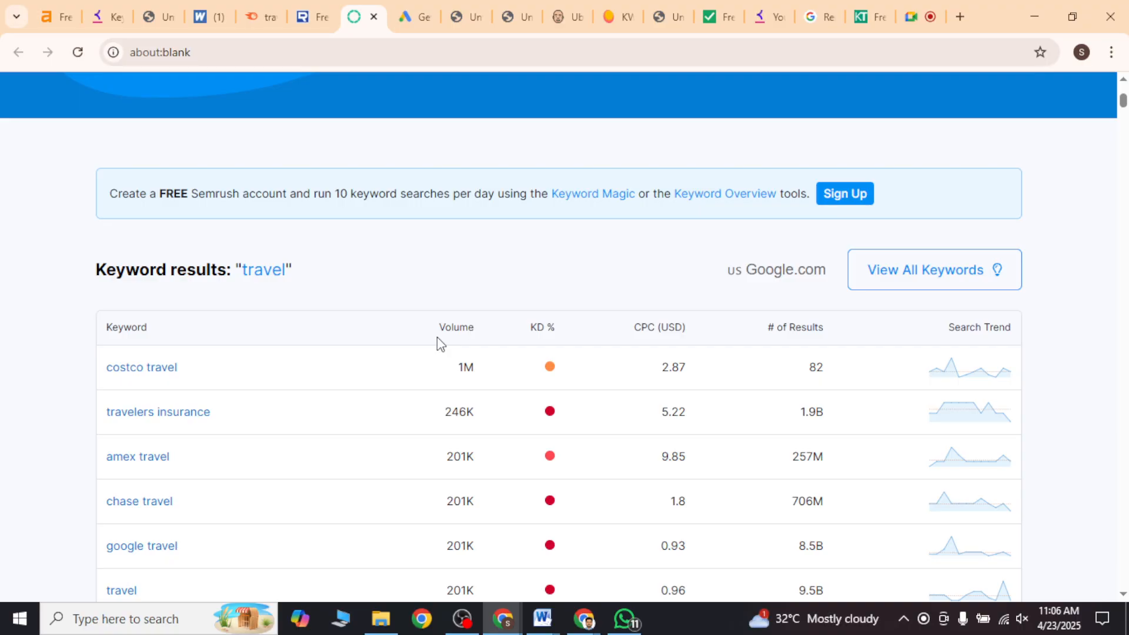
left_click(463, 619)
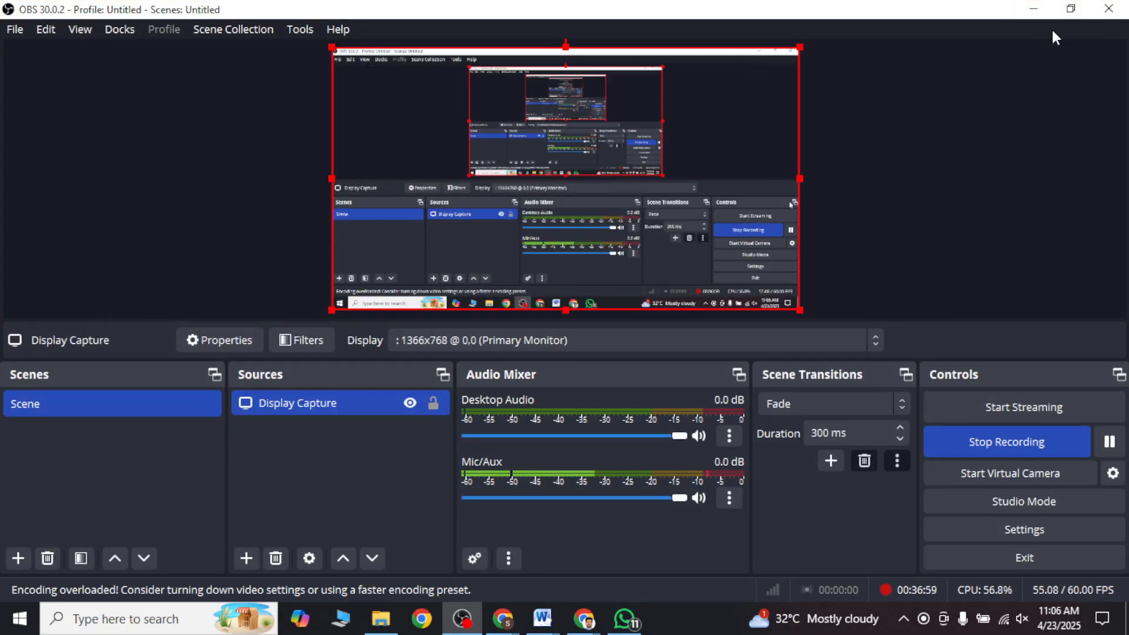
left_click(1045, 8)
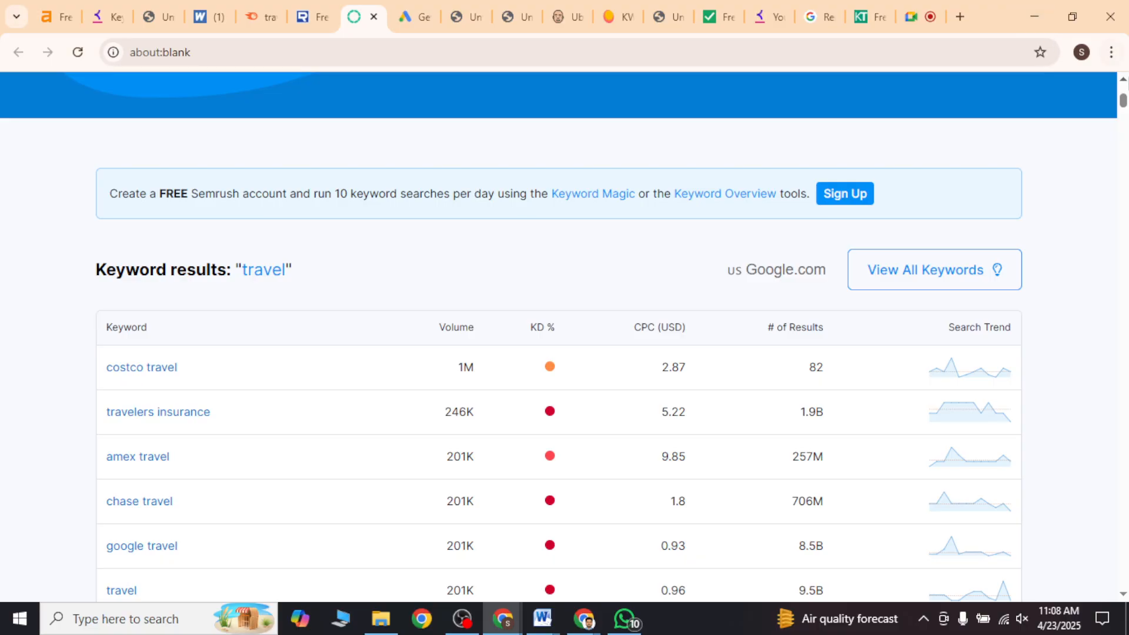
Step: Examine the columns of Backlinko's travel keyword results, highlighting the # of Results heading
triple_click(781, 329)
scroll(781, 329, "down", 2)
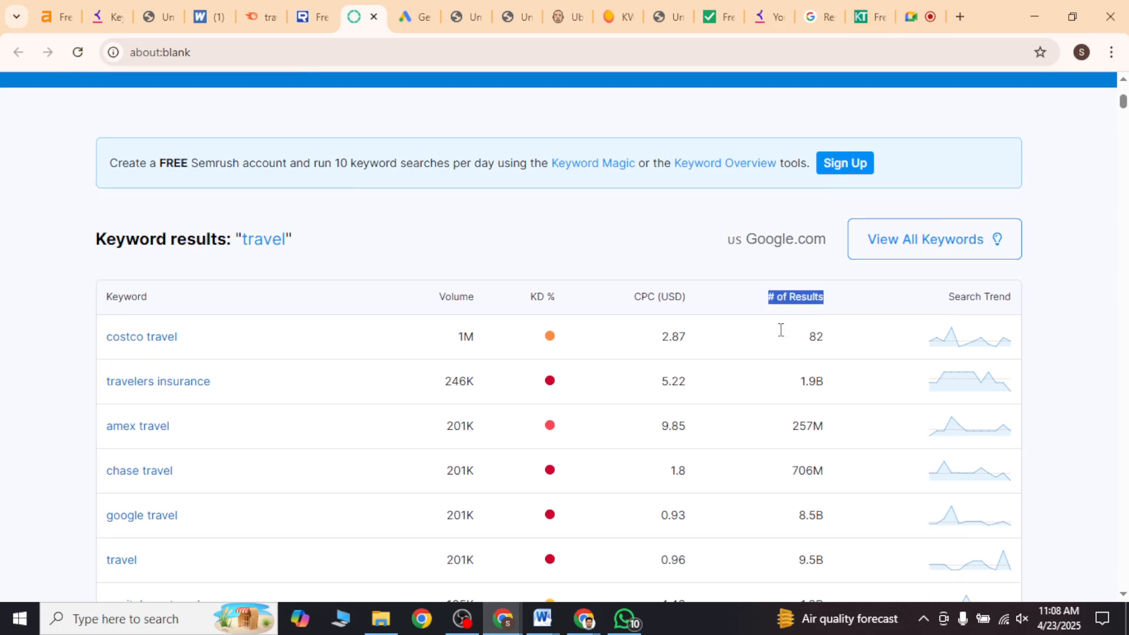
scroll(782, 335, "up", 1)
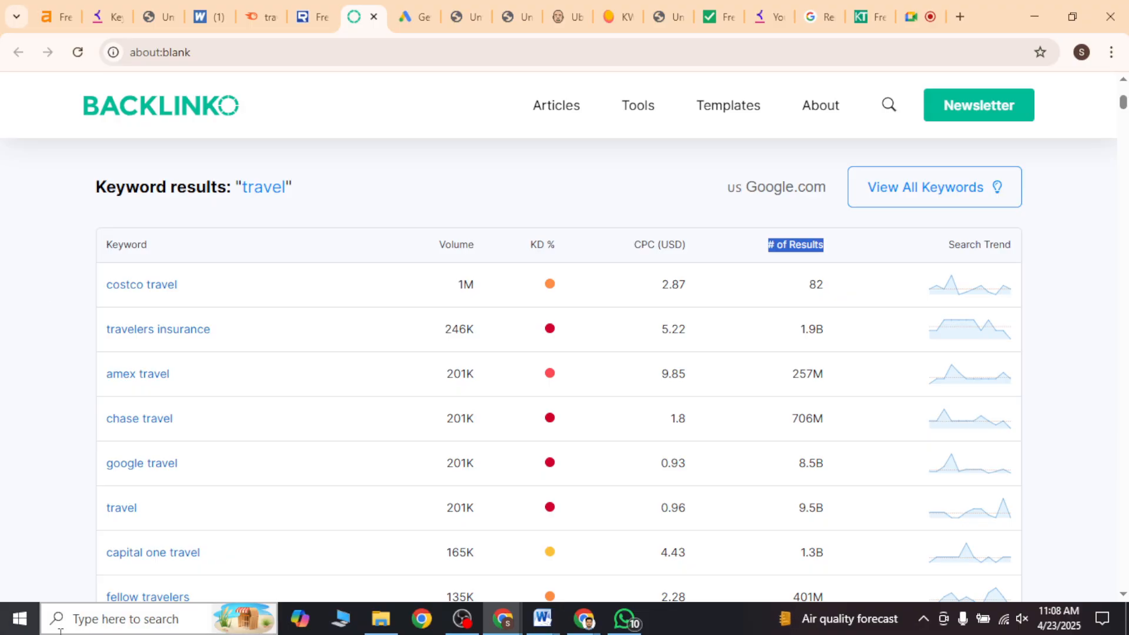
Step: Switch to the Word document and add a "# of result" line below Trend in the metrics list
left_click(542, 619)
left_click(520, 553)
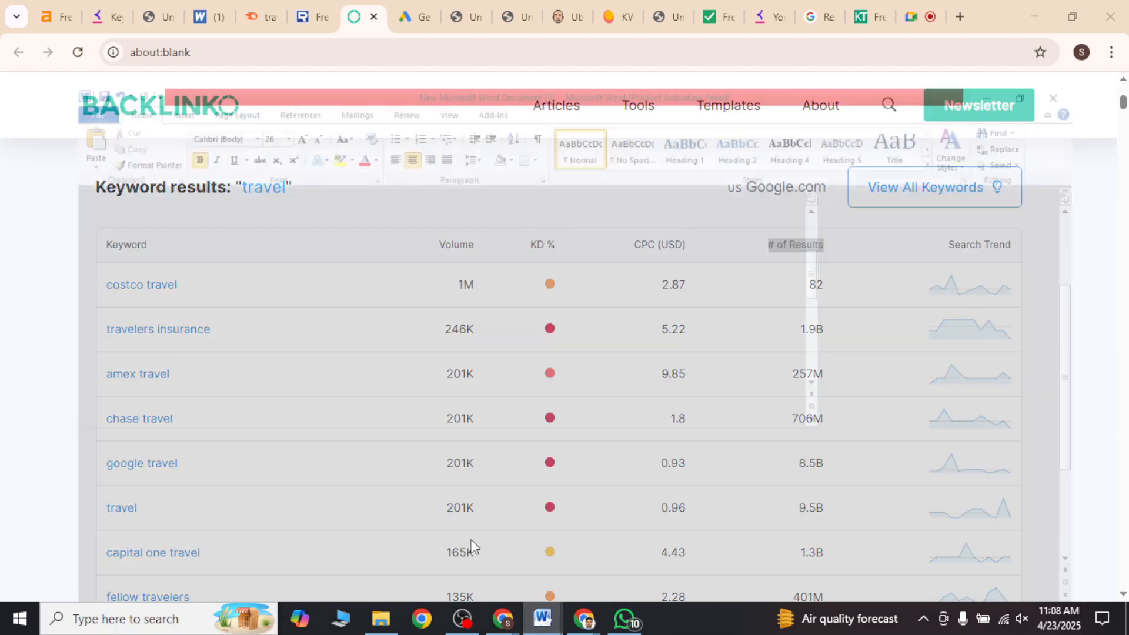
left_click(422, 491)
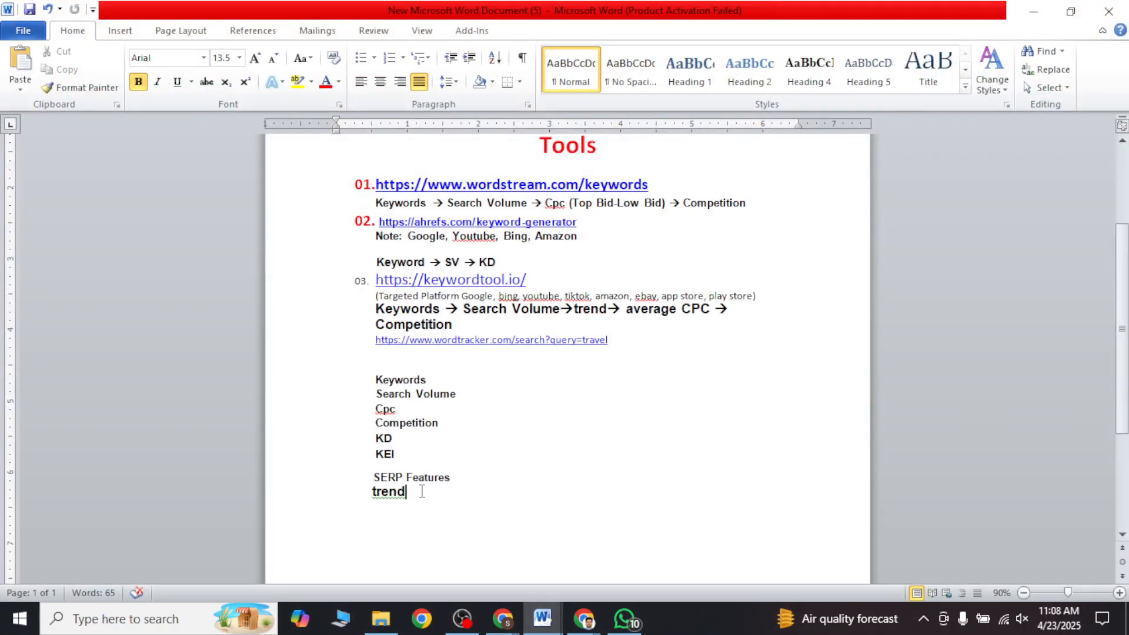
key("Return")
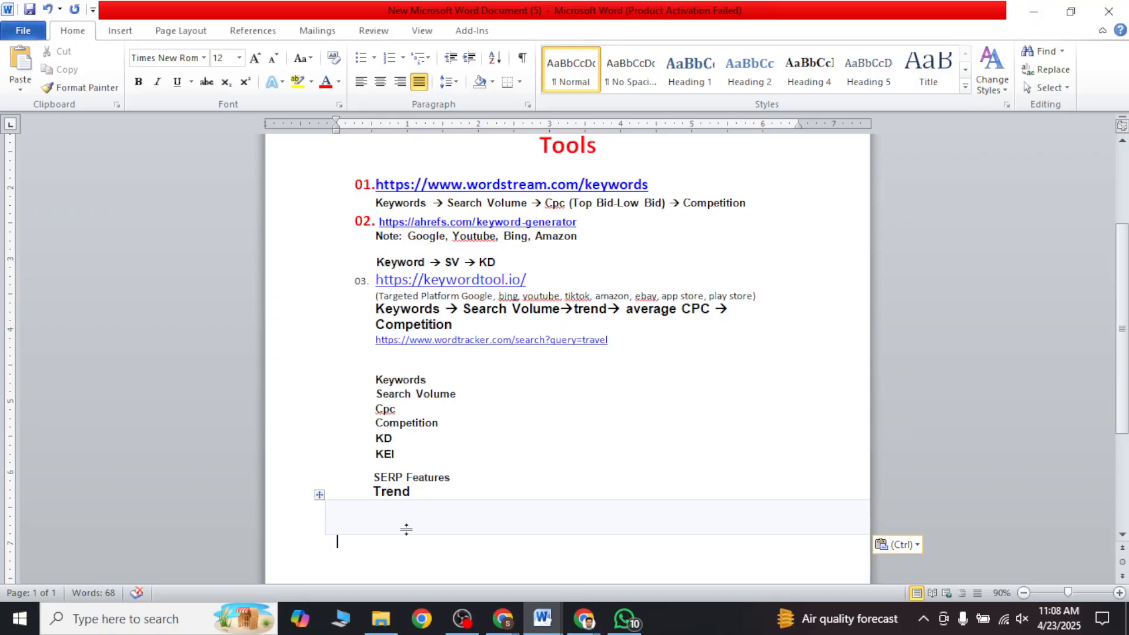
key("ctrl+z")
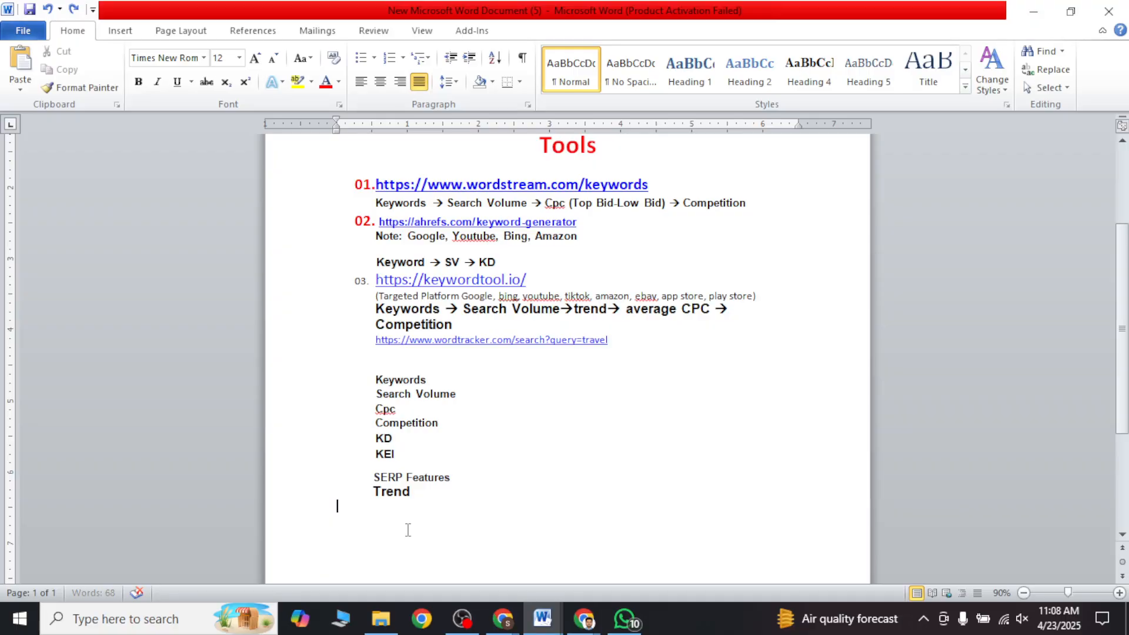
left_click(424, 486)
key("Return")
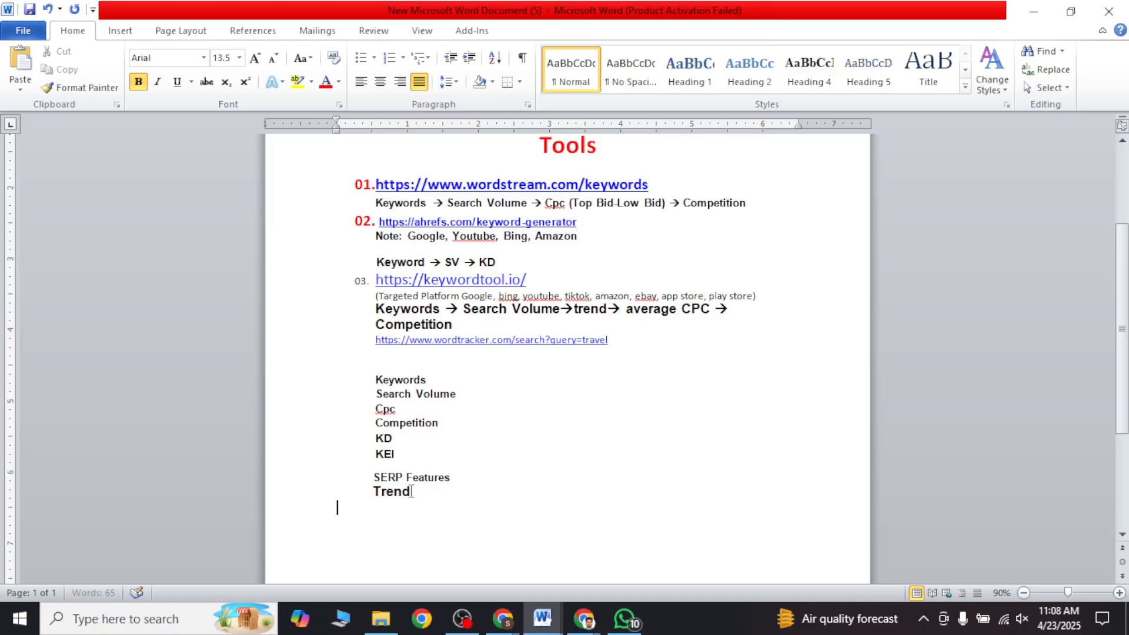
type("# of result")
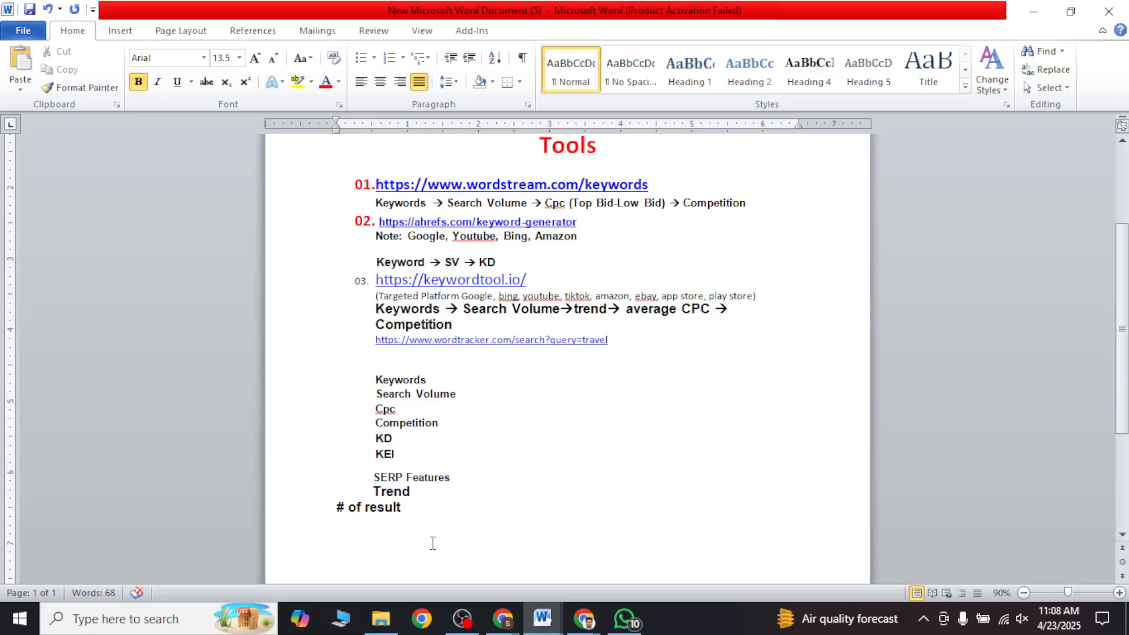
left_click(462, 618)
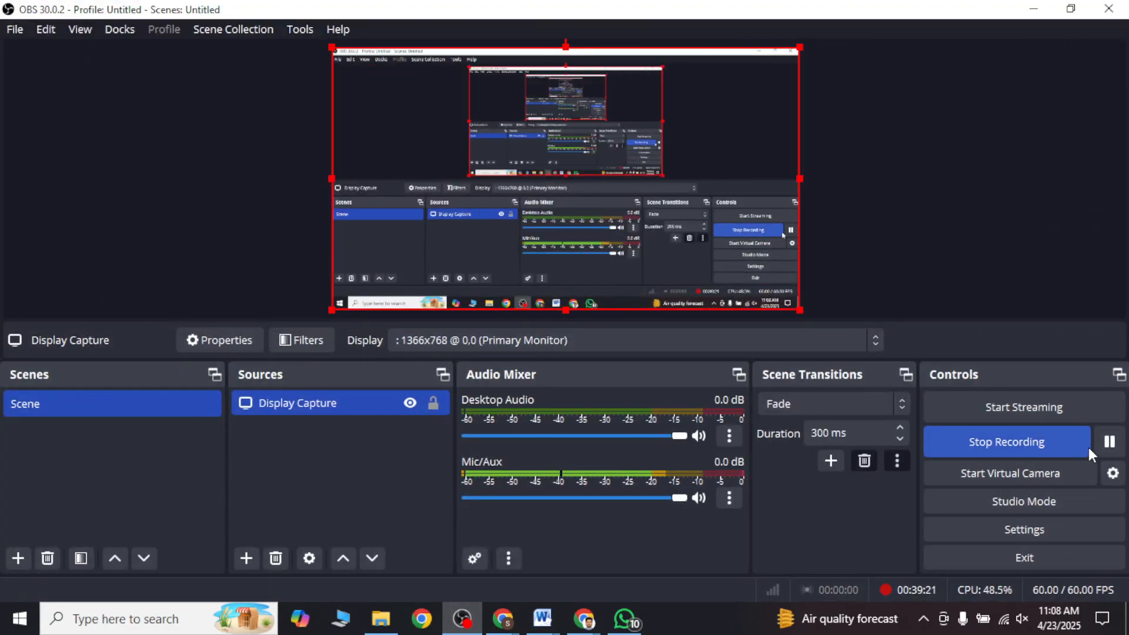
left_click(1088, 447)
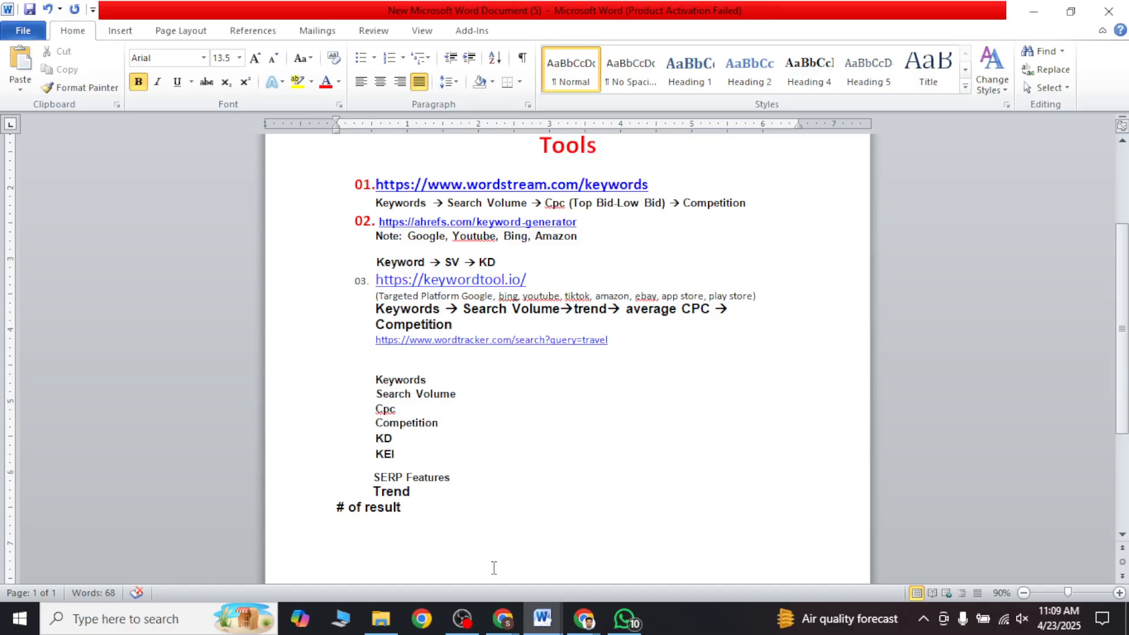
Step: Minimize the Word document and go through the remaining keyword tool pages in Chrome as far as Ubersuggest at neilpatel.com
left_click(1026, 7)
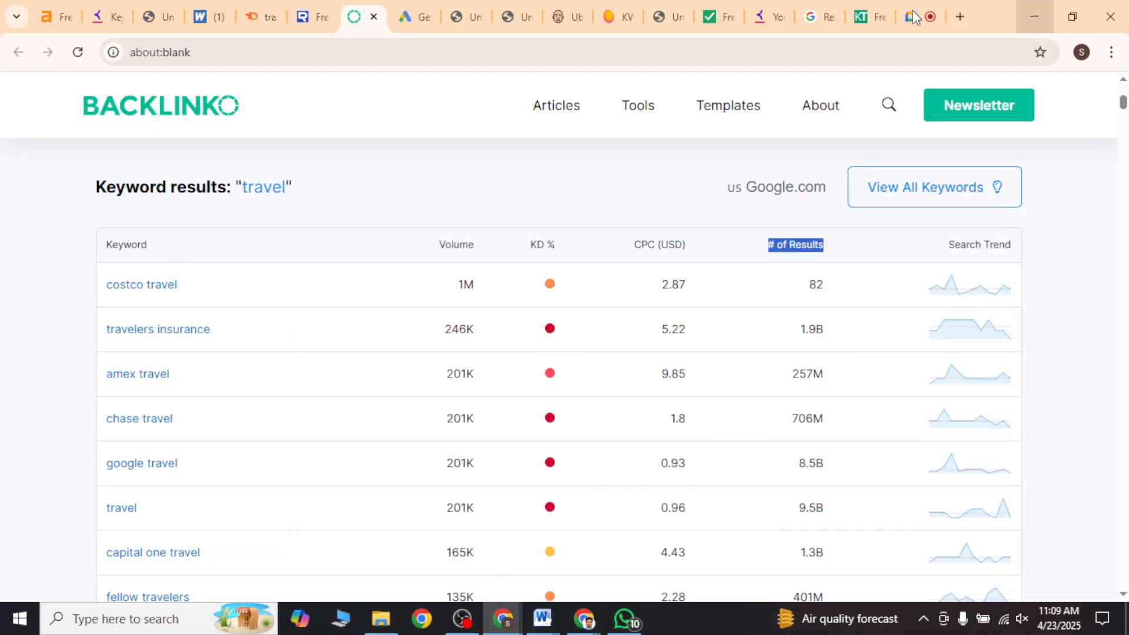
left_click(396, 4)
left_click(470, 4)
left_click(573, 3)
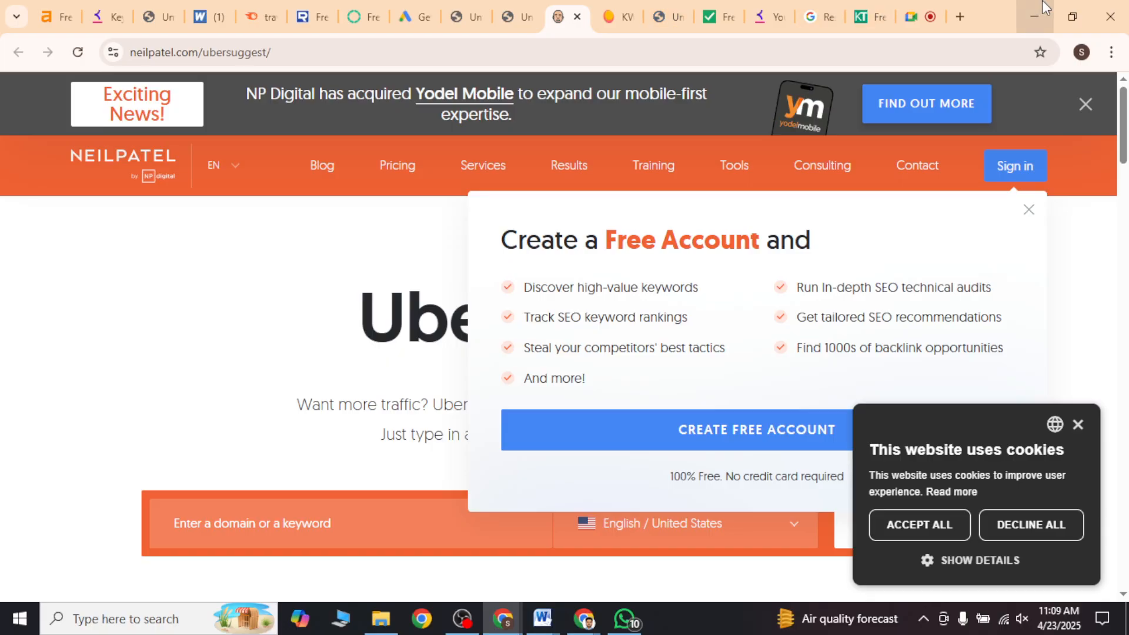
Step: Show the desktop and move the New Microsoft Word Document (5) icon beside the KW Research source file
left_click(1035, 7)
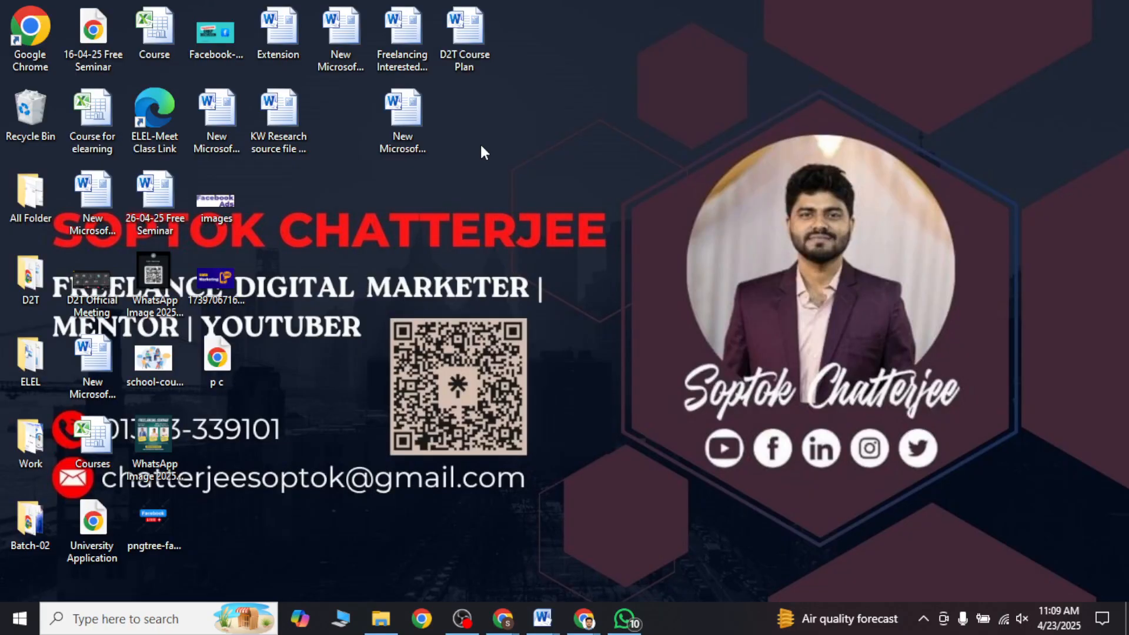
left_click_drag(418, 142, 341, 118)
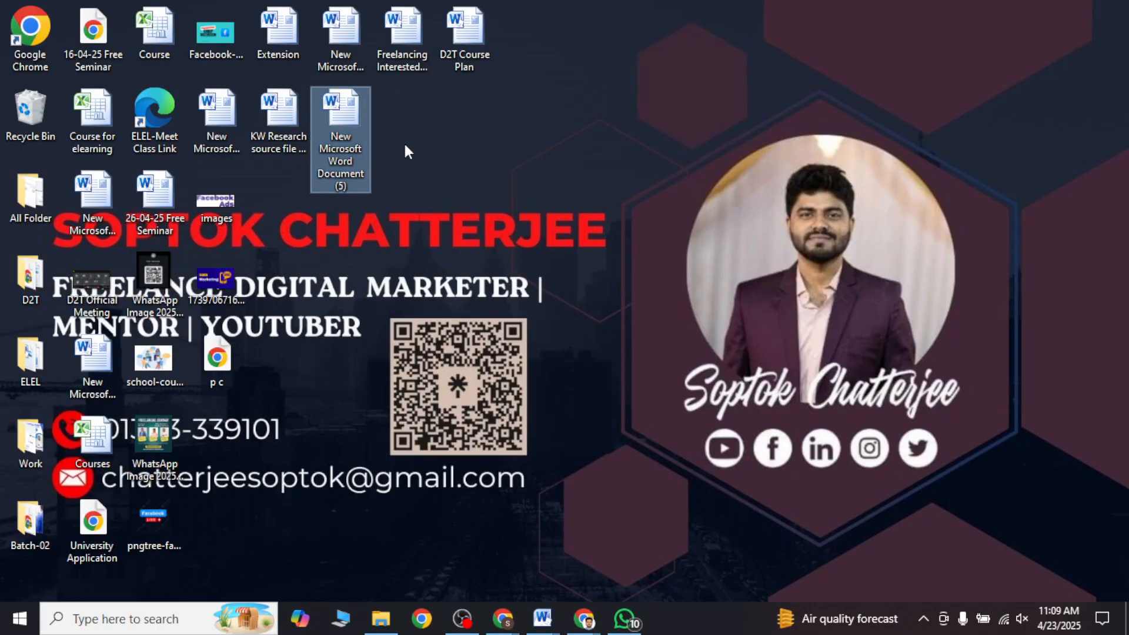
left_click(404, 142)
Step: Create a new Microsoft Excel Worksheet on the desktop, open it and dismiss the Office activation wizard
right_click(429, 113)
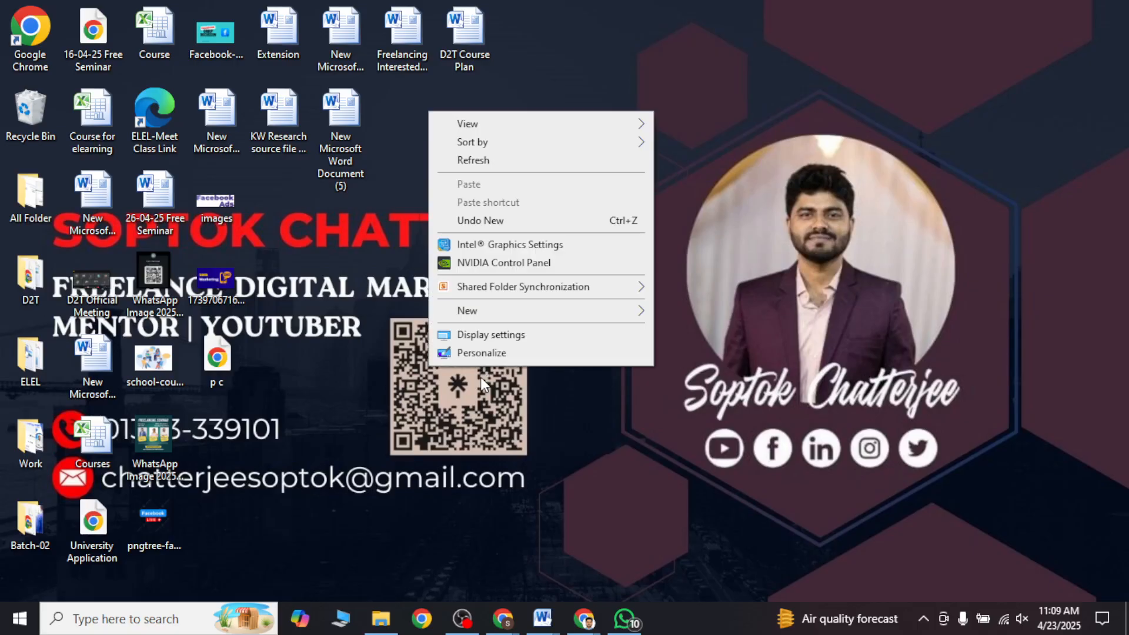
mouse_move(494, 310)
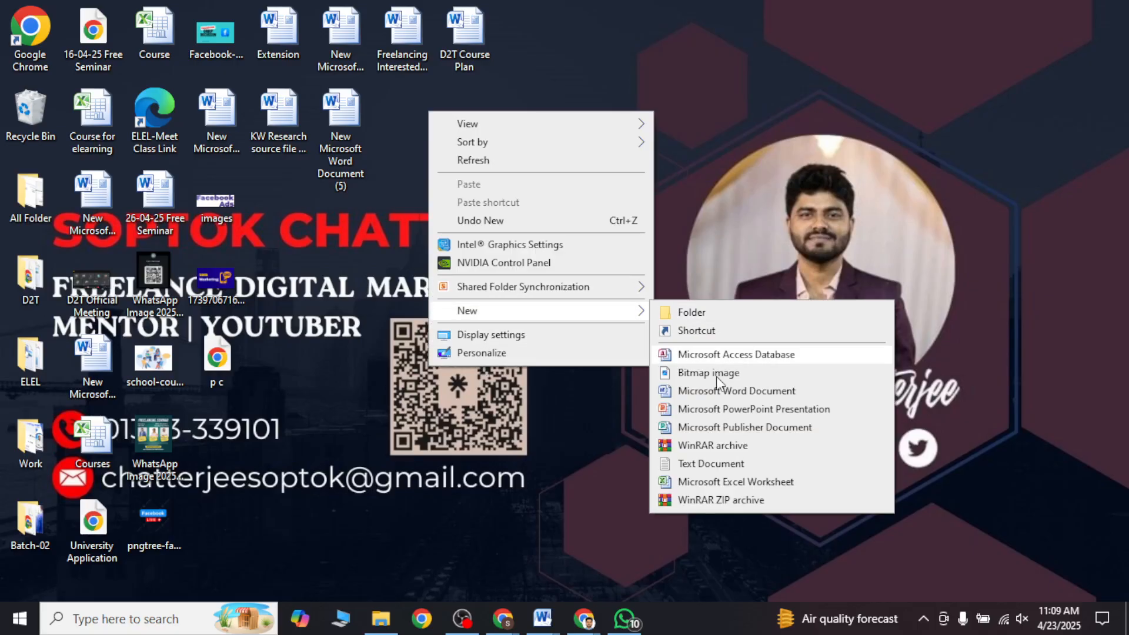
left_click(694, 480)
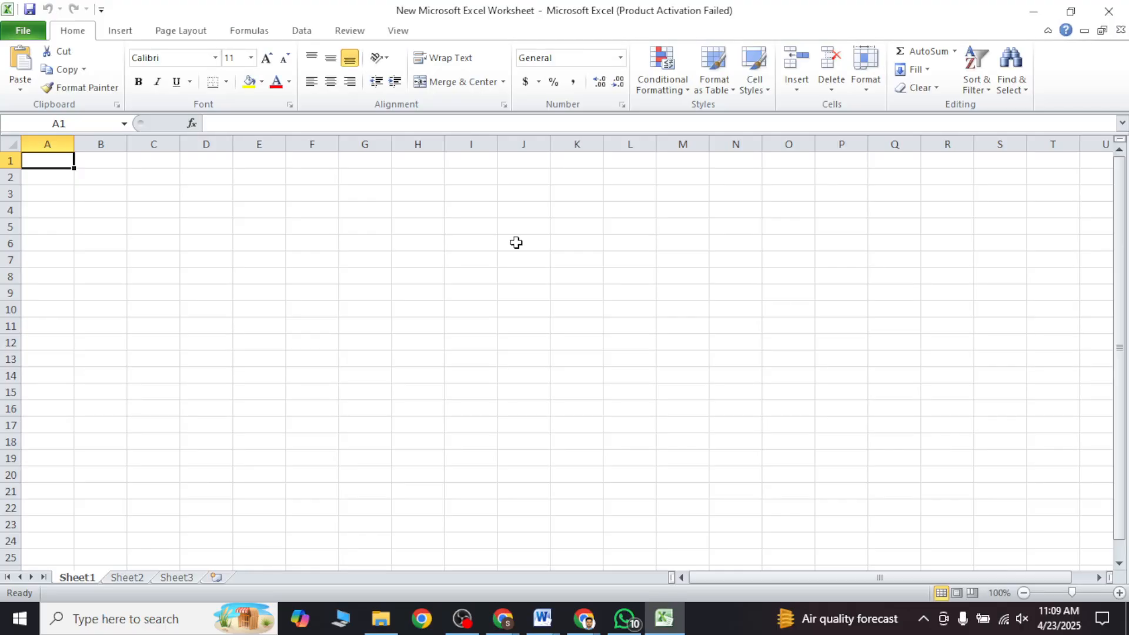
left_click(516, 243)
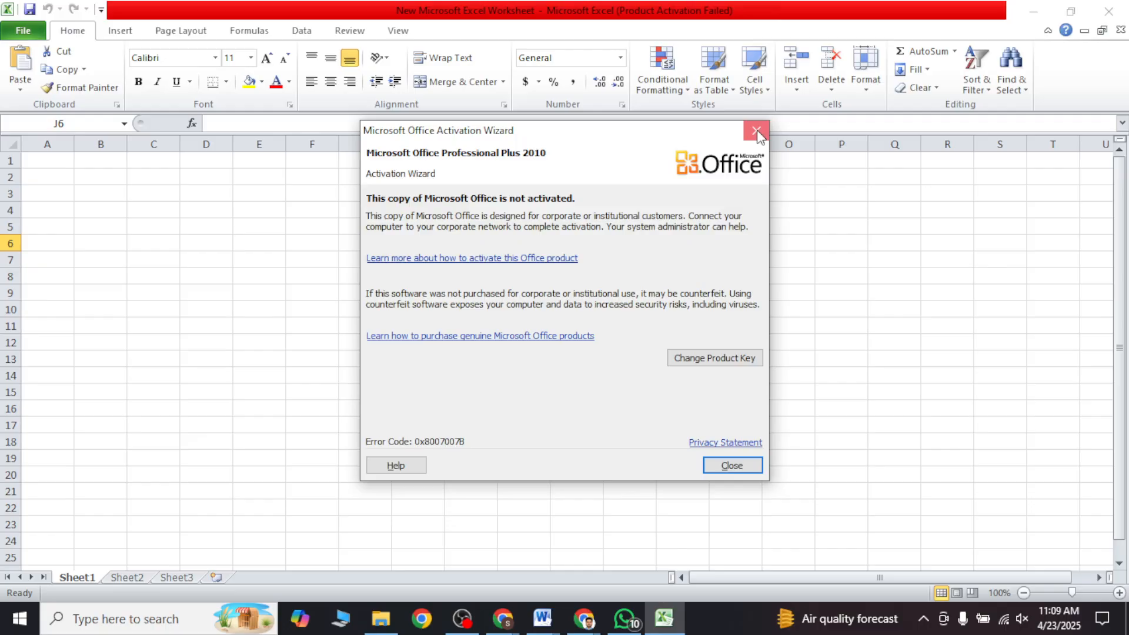
left_click(756, 131)
left_click_drag(97, 161, 238, 173)
left_click(209, 227)
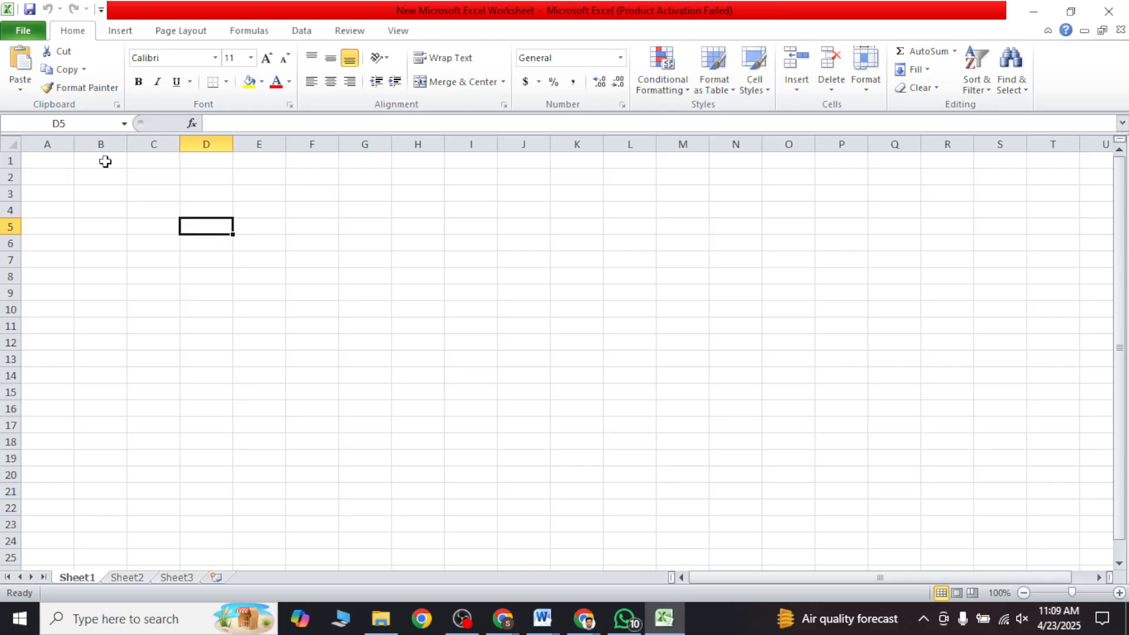
Step: Create a merged and centered heading "Niche : Travel" across cells B1:E2, aligned to the middle vertically
left_click_drag(105, 161, 254, 178)
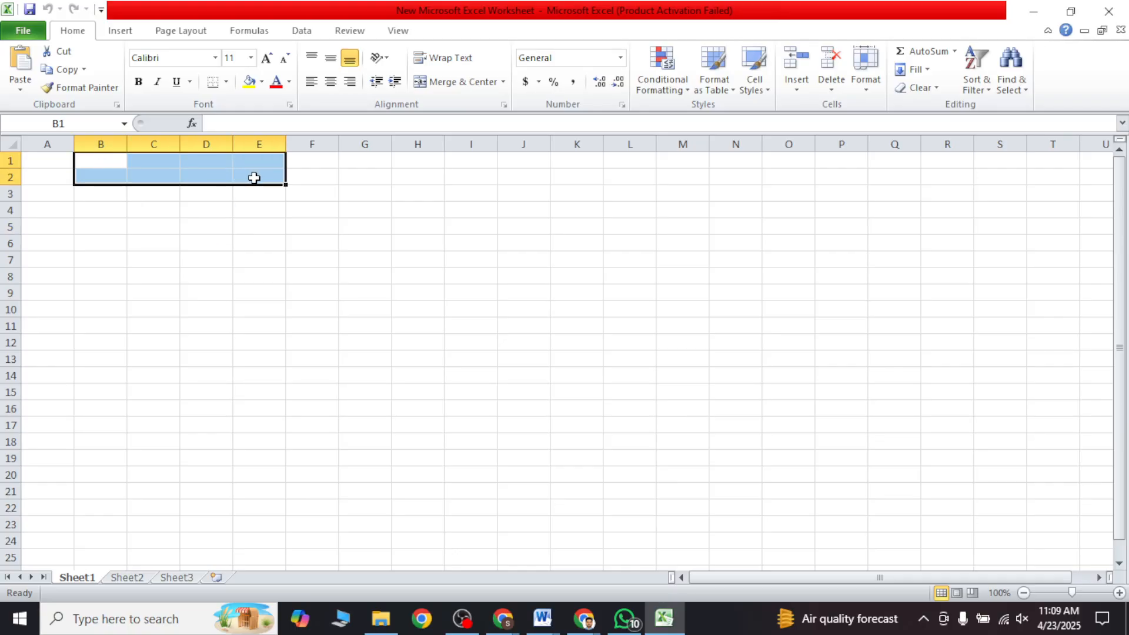
right_click(254, 178)
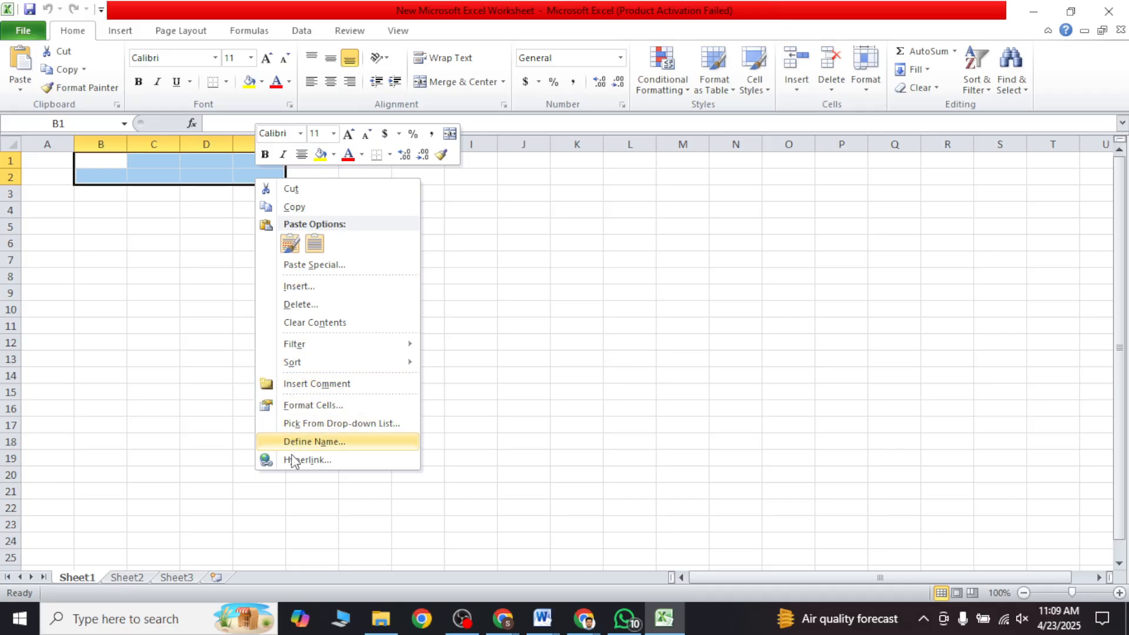
left_click(482, 87)
left_click(431, 257)
double_click(165, 169)
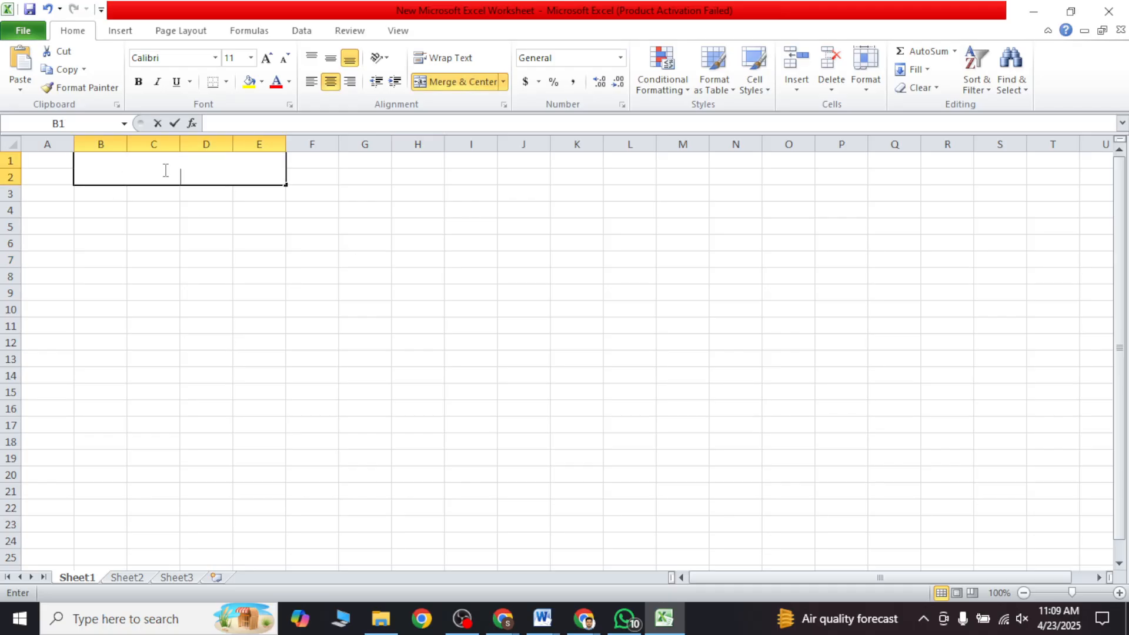
type("Niche ")
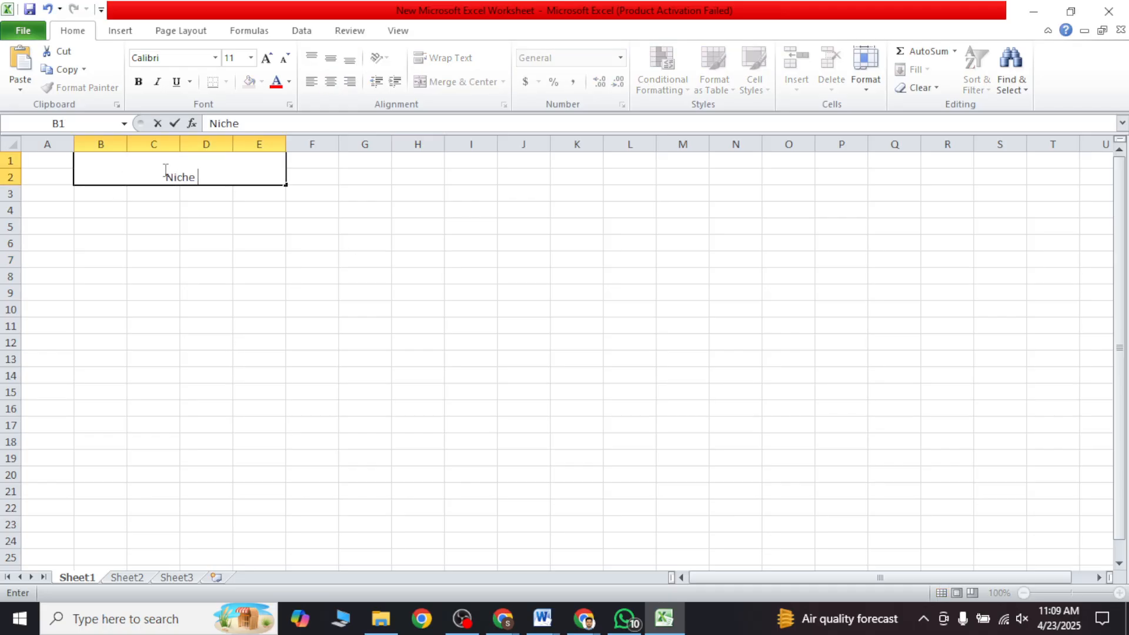
type(": Travel")
left_click(171, 238)
left_click(183, 167)
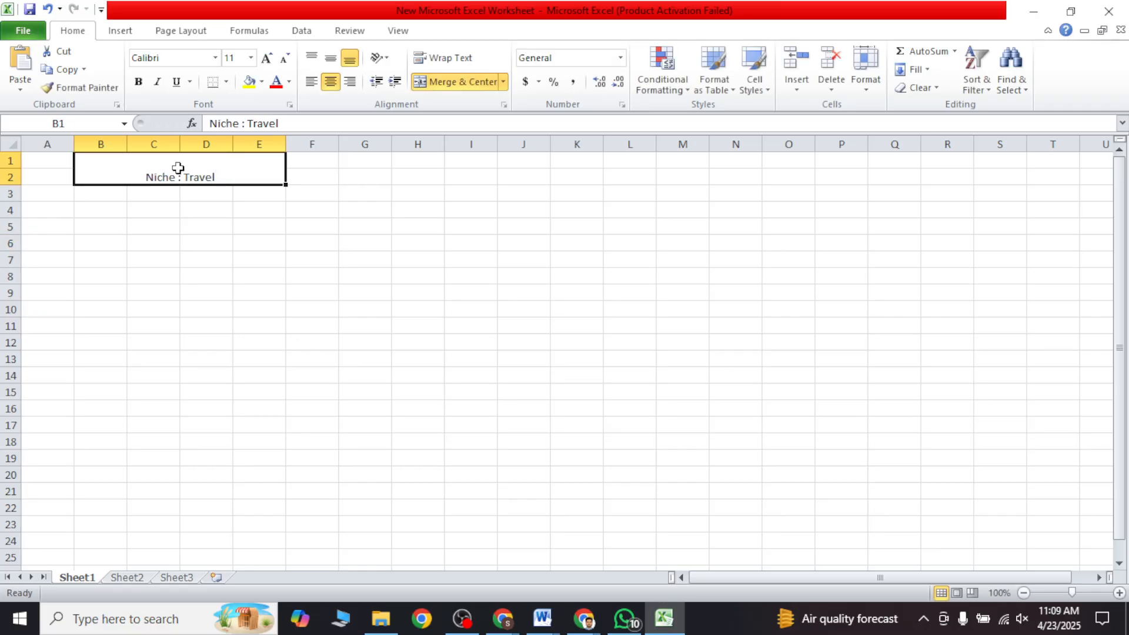
left_click(331, 57)
left_click(305, 257)
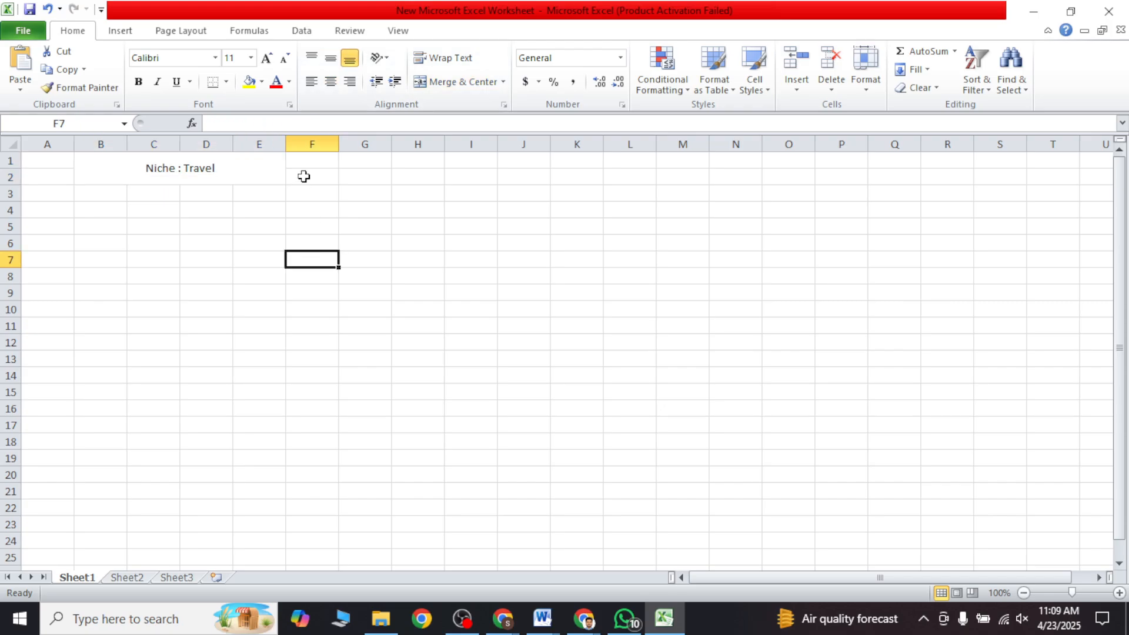
Step: Create a merged and centered heading "Total Keyword 25" across cells F1:I2, aligned to the middle vertically
left_click_drag(302, 166, 448, 179)
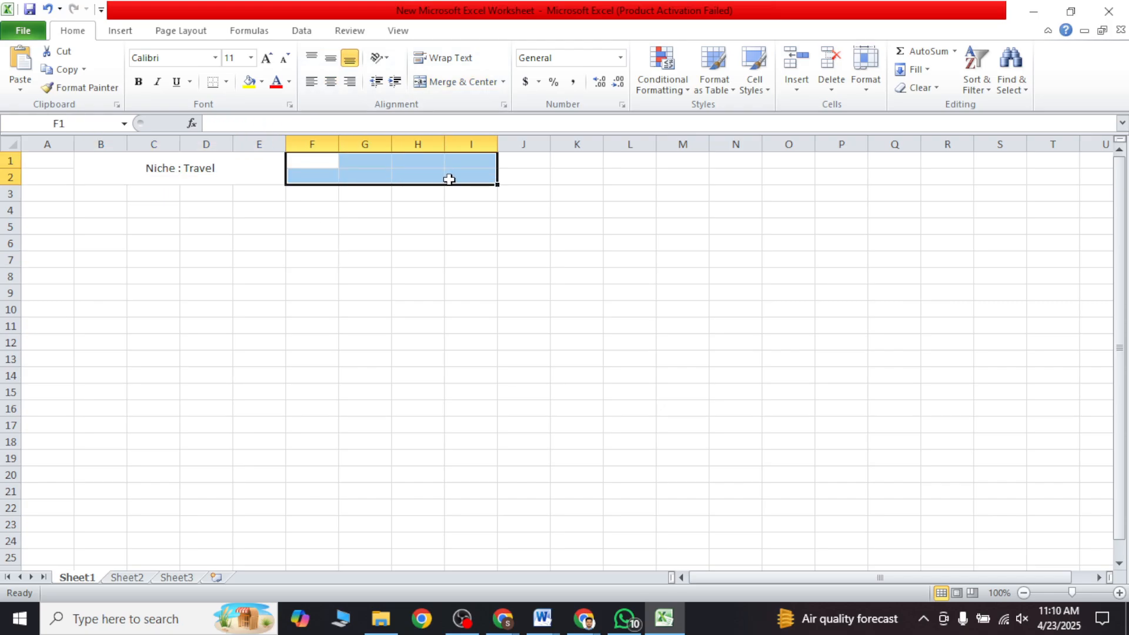
left_click(445, 81)
double_click(405, 176)
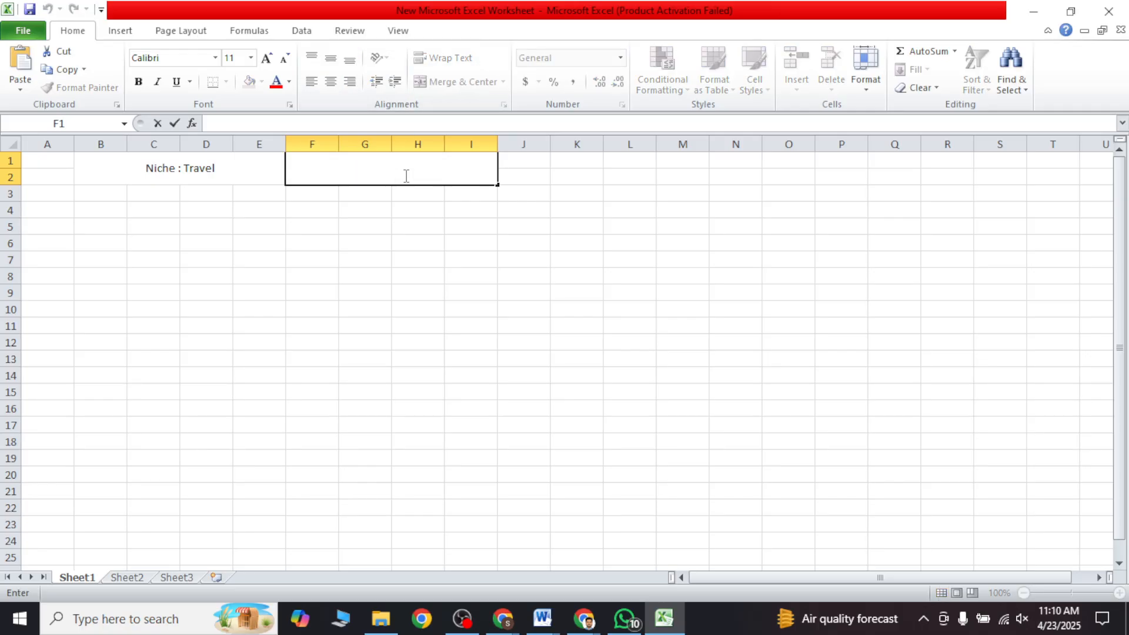
type("Totao")
key("BackSpace")
type("l Keyword ")
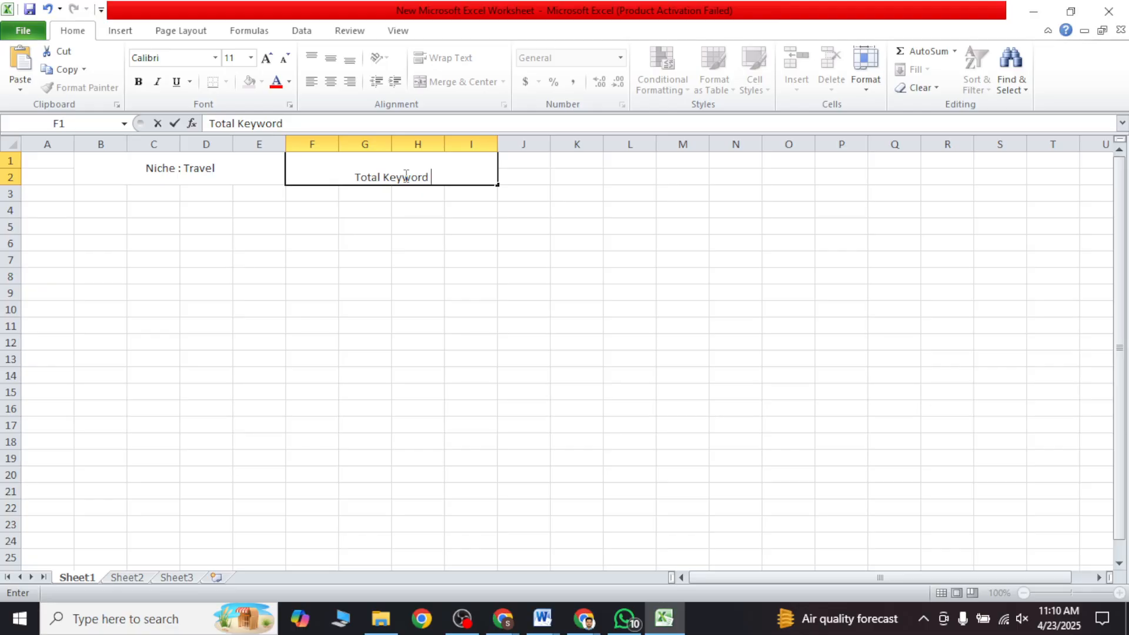
type("25")
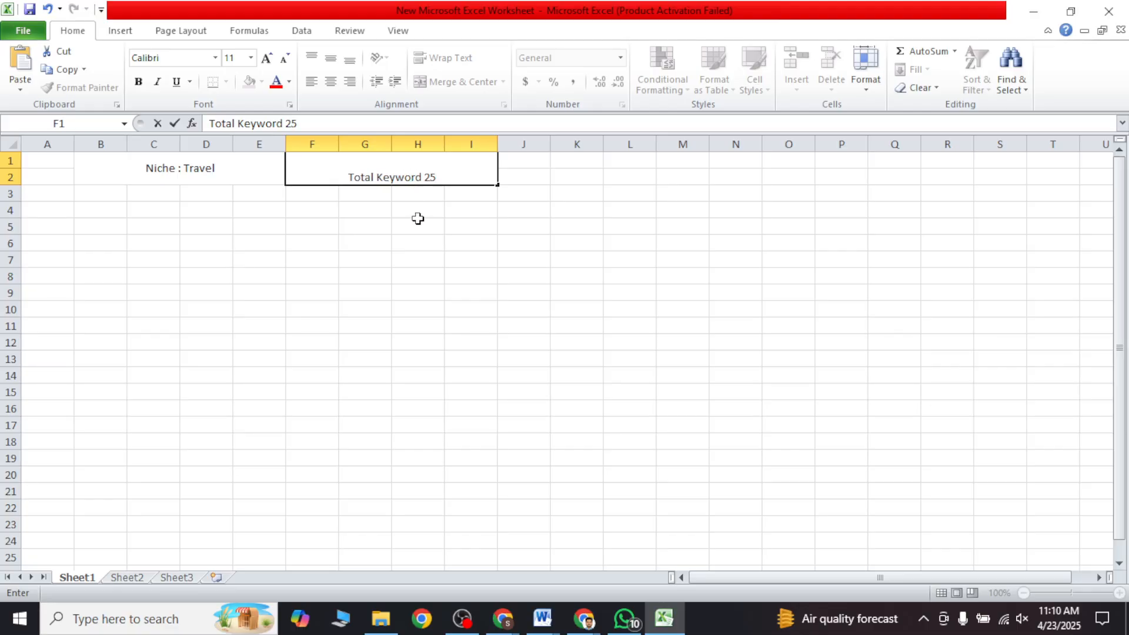
key("ctrl+Return")
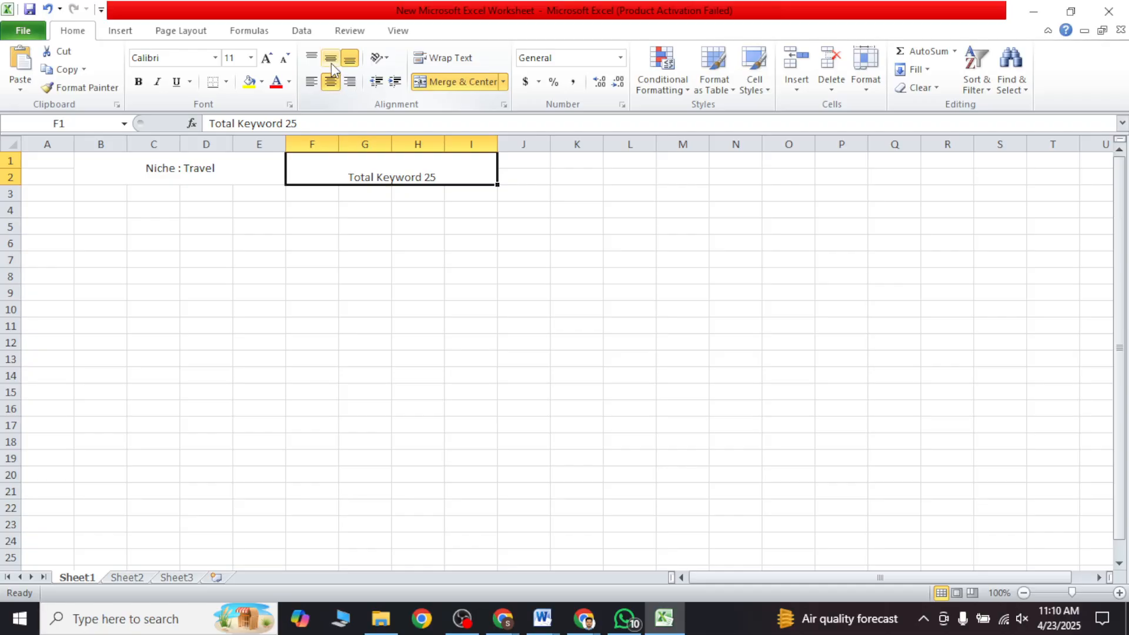
left_click(331, 60)
Step: Create a merged and centered heading "Organic And Tools" across cells J1:M2, aligned to the middle vertically
left_click_drag(528, 165, 663, 179)
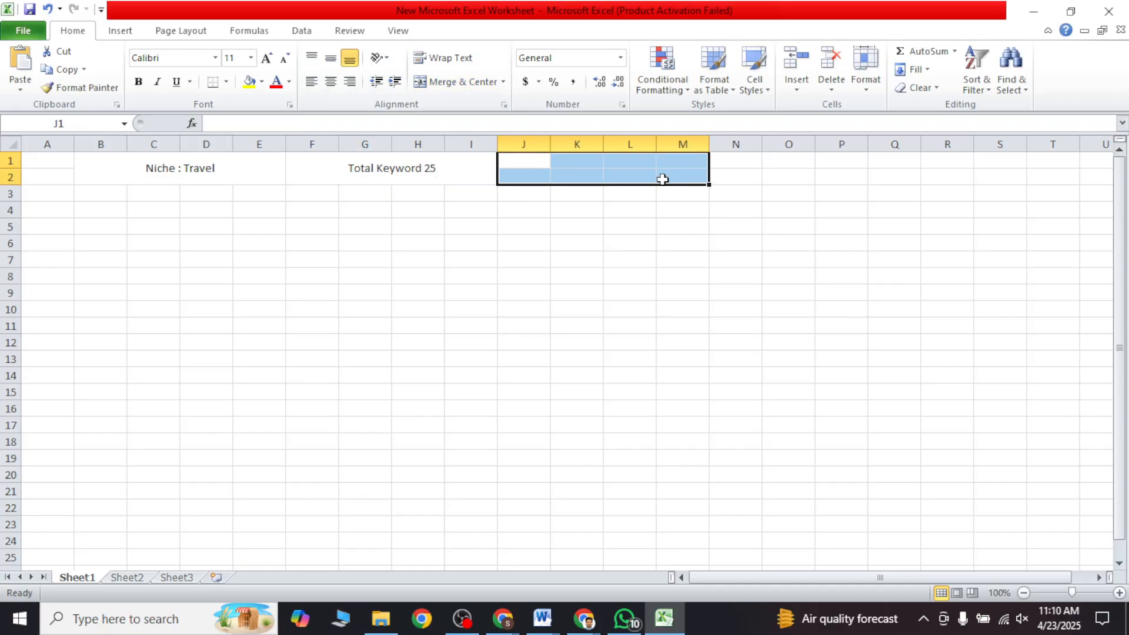
left_click(491, 82)
double_click(568, 162)
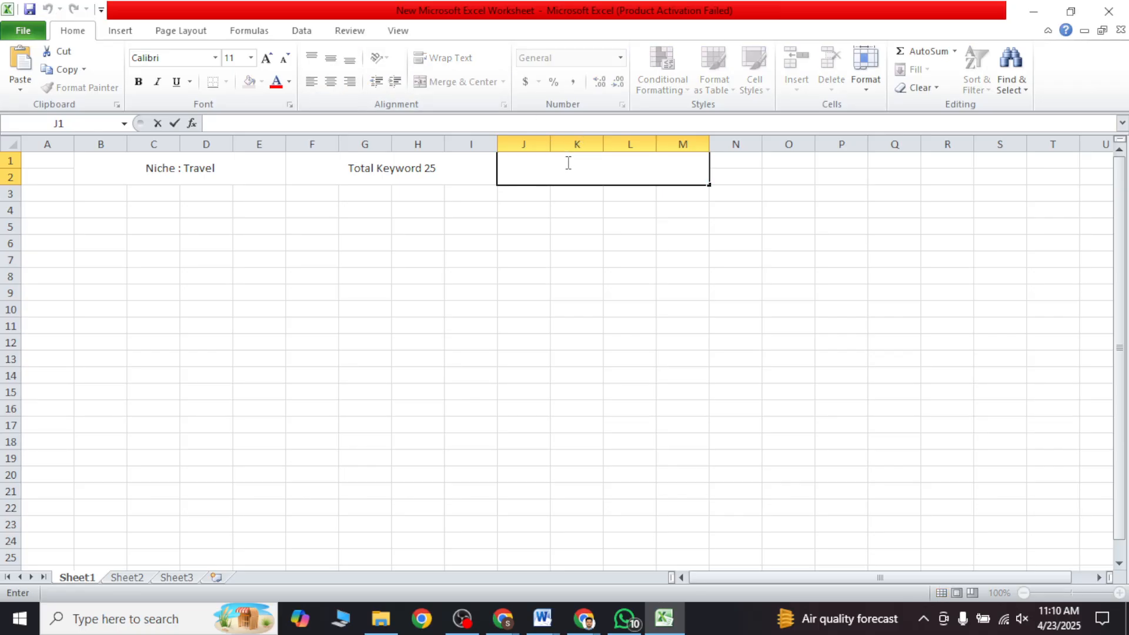
type("Organic And T")
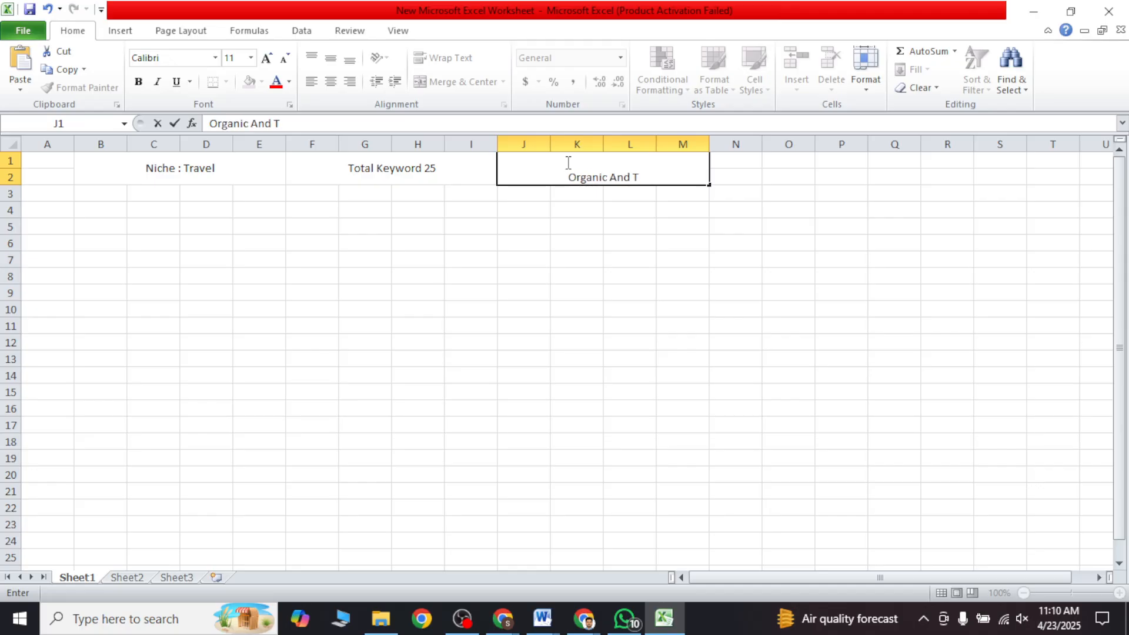
type("ools")
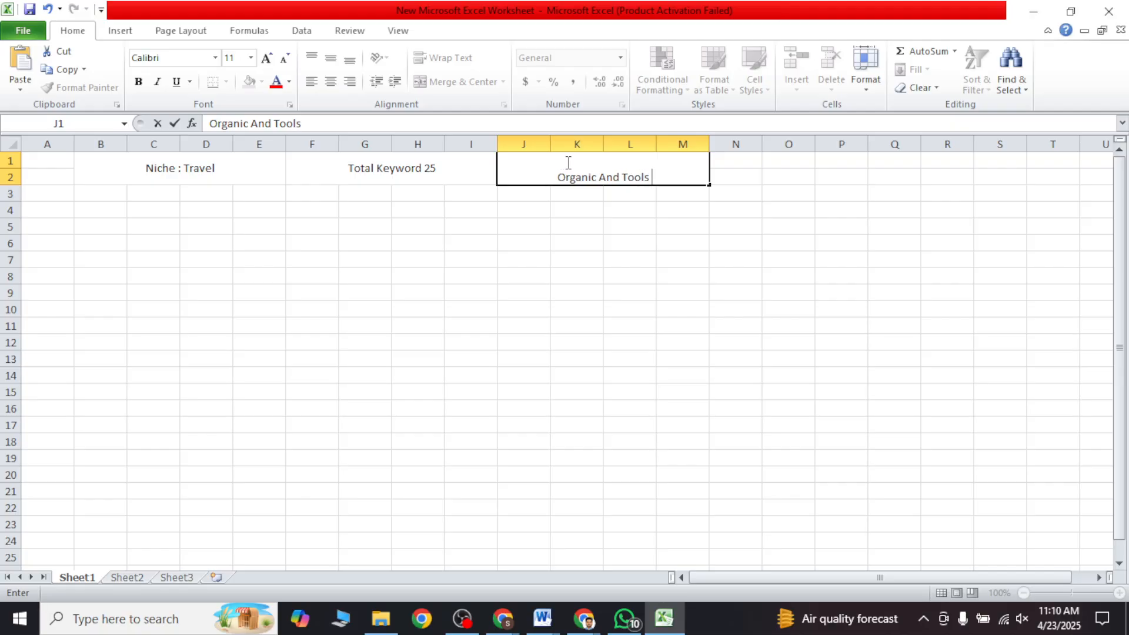
left_click(585, 203)
left_click(584, 181)
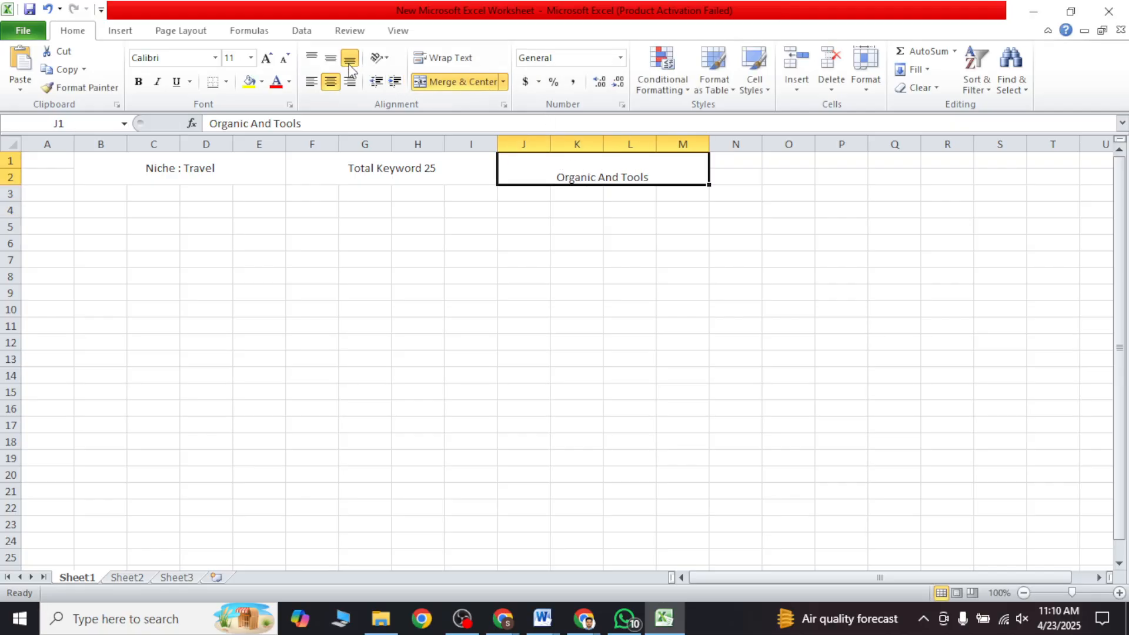
left_click(330, 58)
left_click(523, 257)
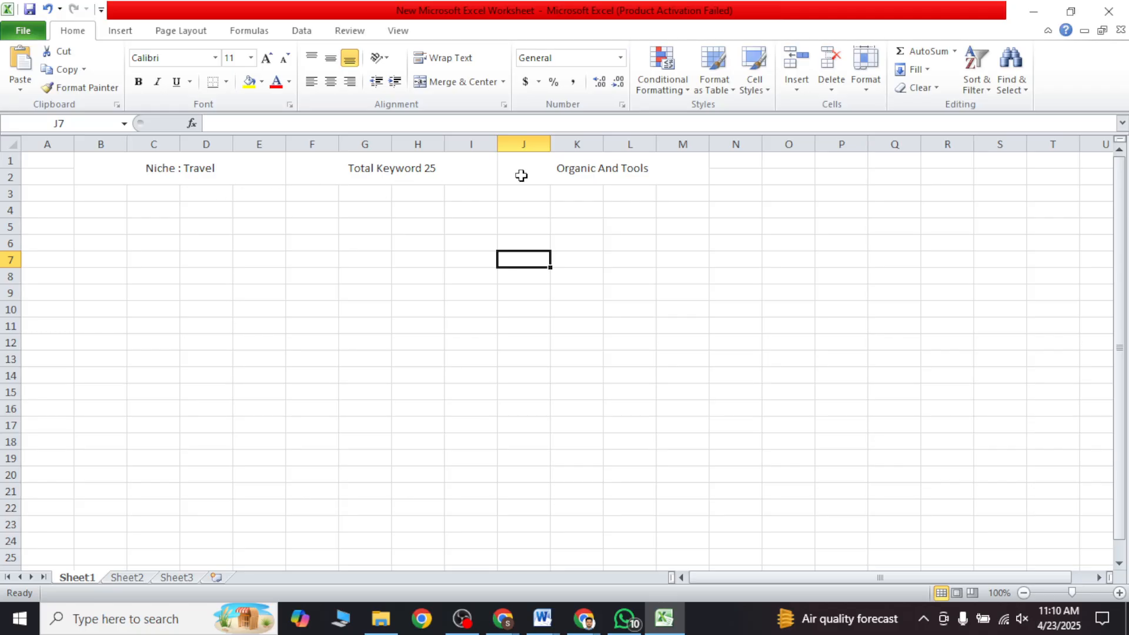
Step: Enter the header "SL No" in B4 and number cells B5 to B10 from 1 to 6
left_click(75, 212)
type("SL No")
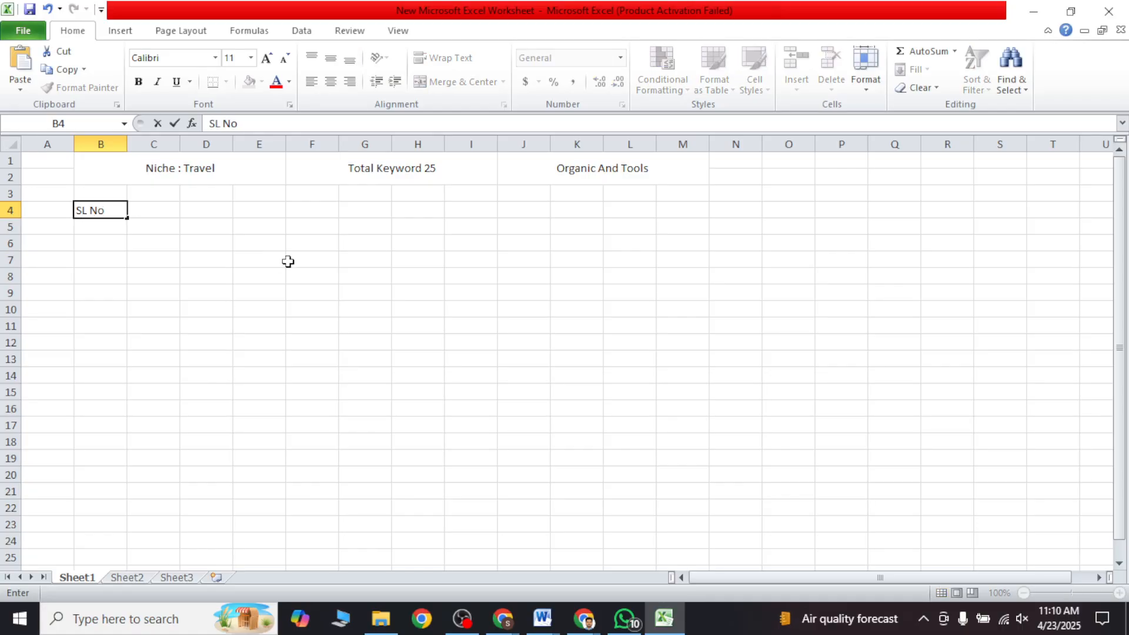
left_click(114, 224)
type("1")
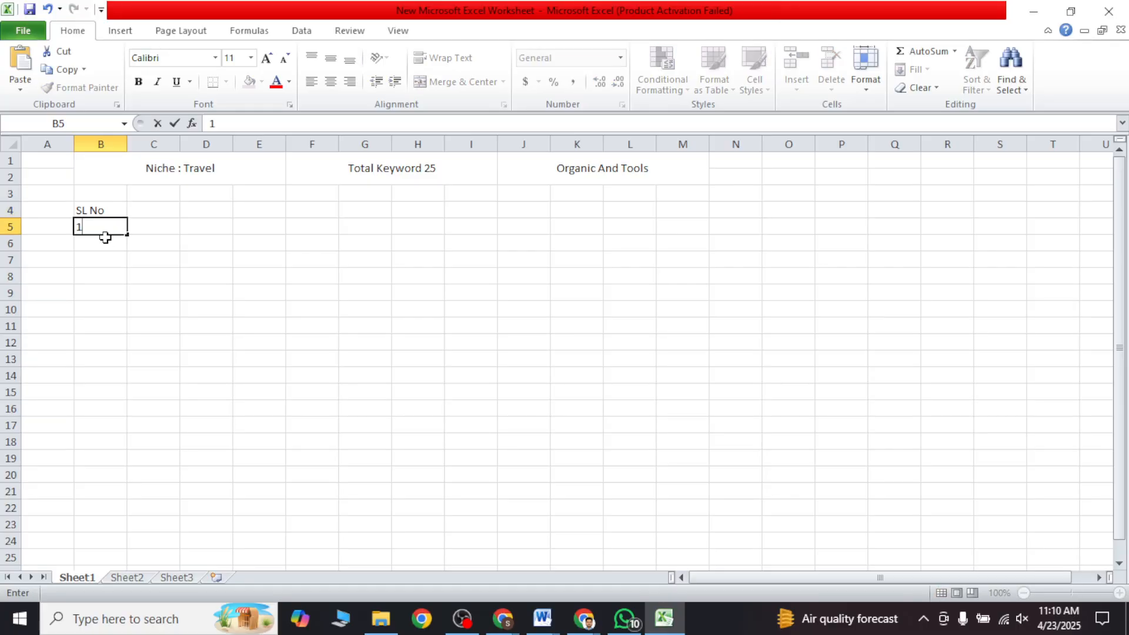
left_click(107, 240)
type("2")
left_click(108, 257)
type("3")
left_click(110, 280)
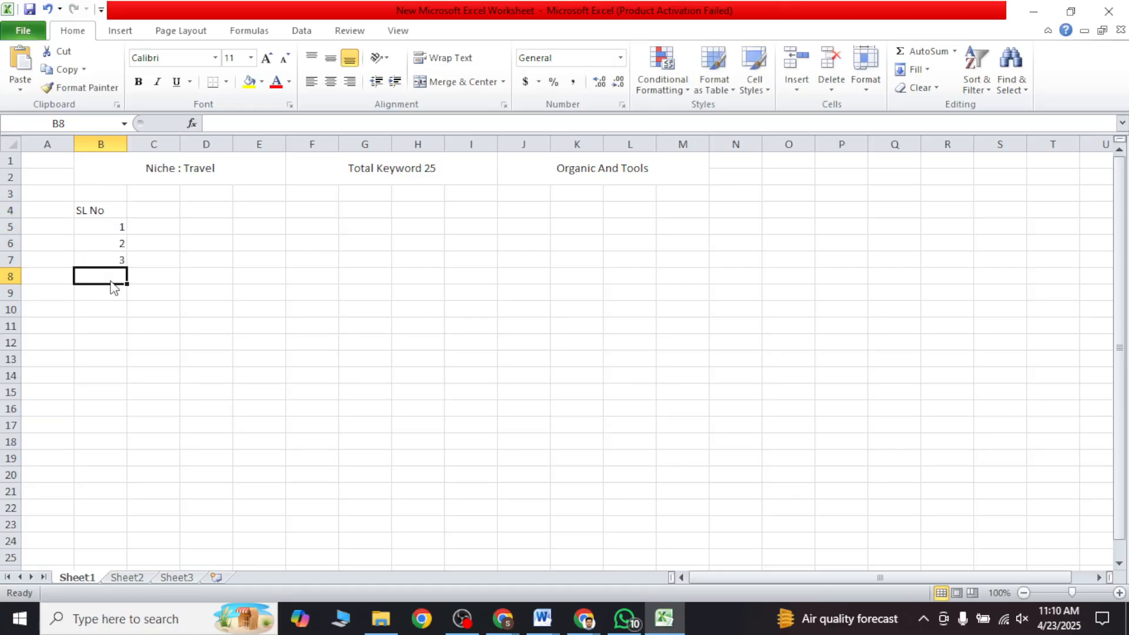
type("4")
left_click(114, 292)
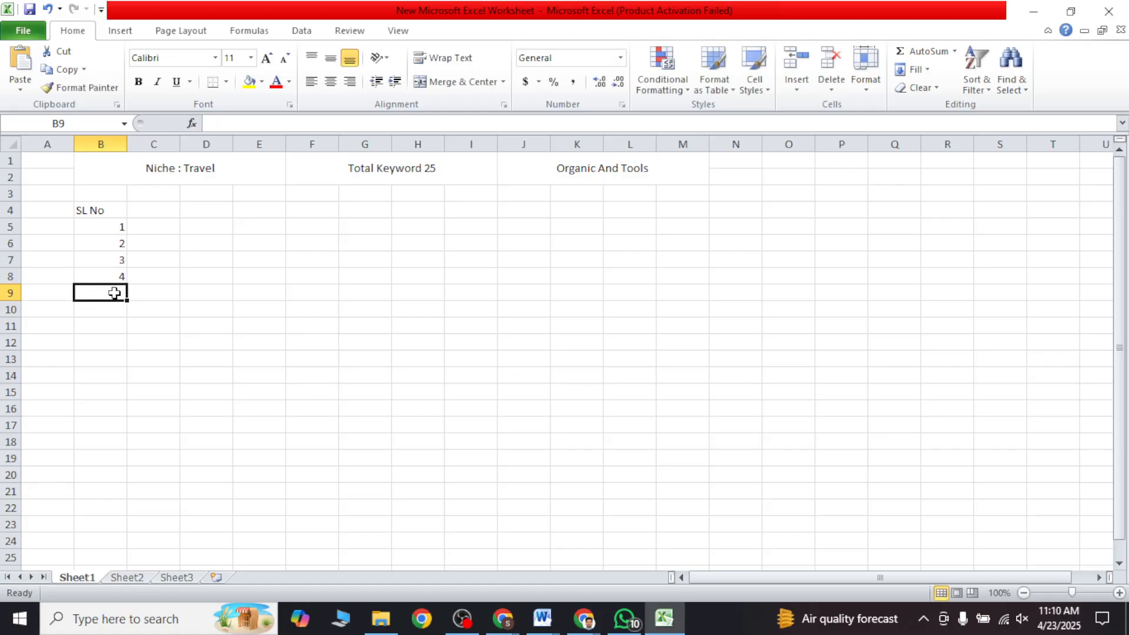
type("5")
left_click(111, 309)
type("6")
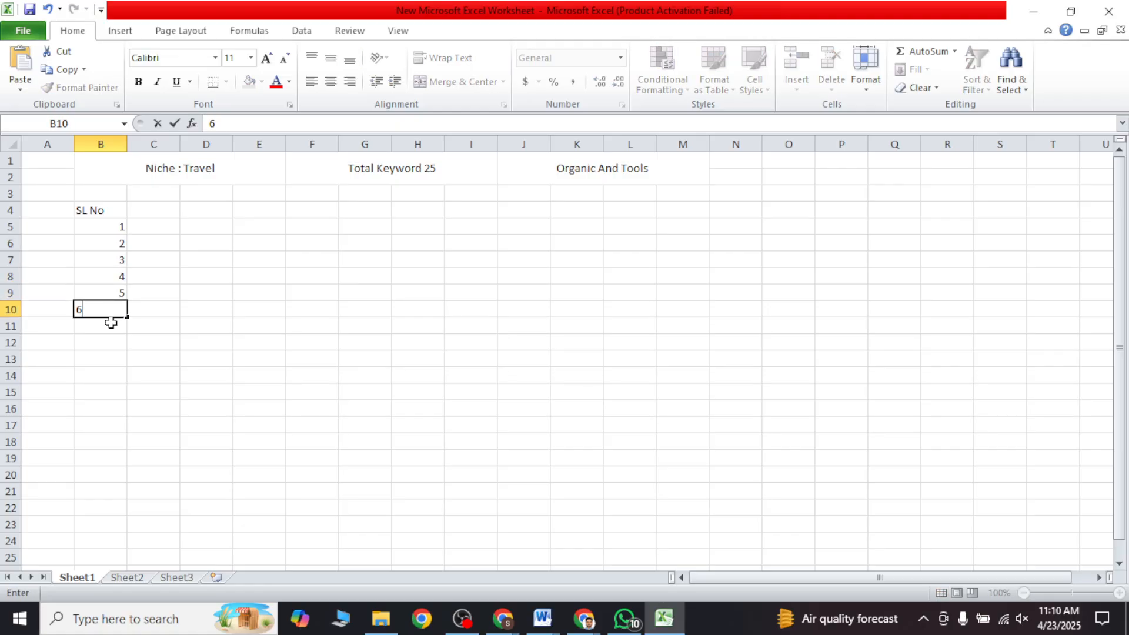
left_click(111, 323)
Step: Enter the headers "Keyword" in C4 and "SV" in D4, widening column C slightly
left_click(157, 213)
type("Keyword")
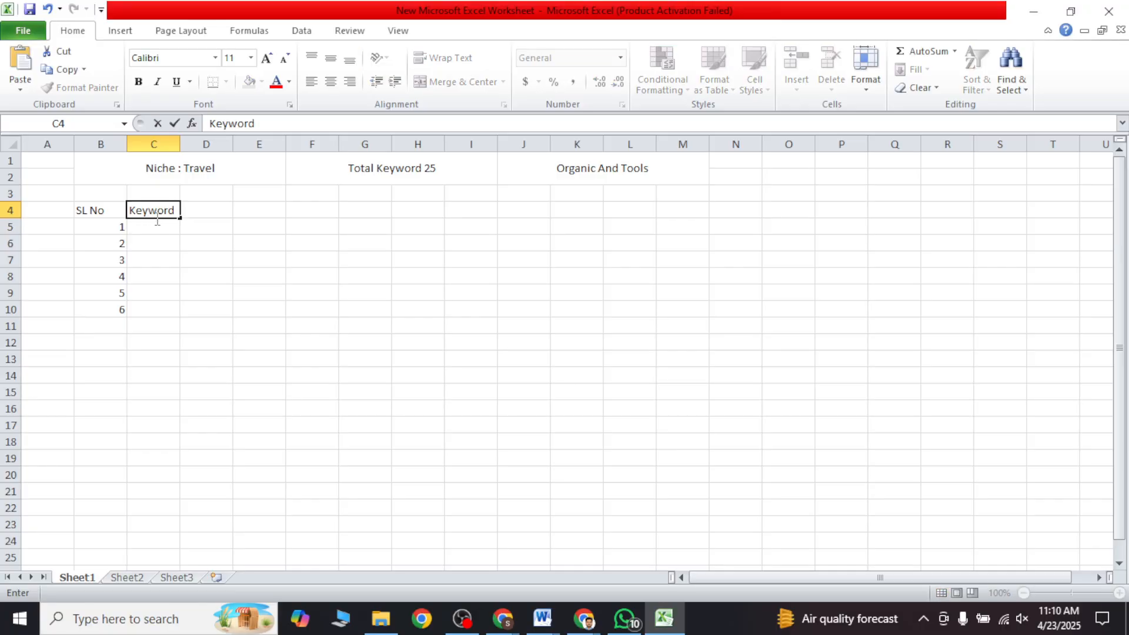
left_click(157, 221)
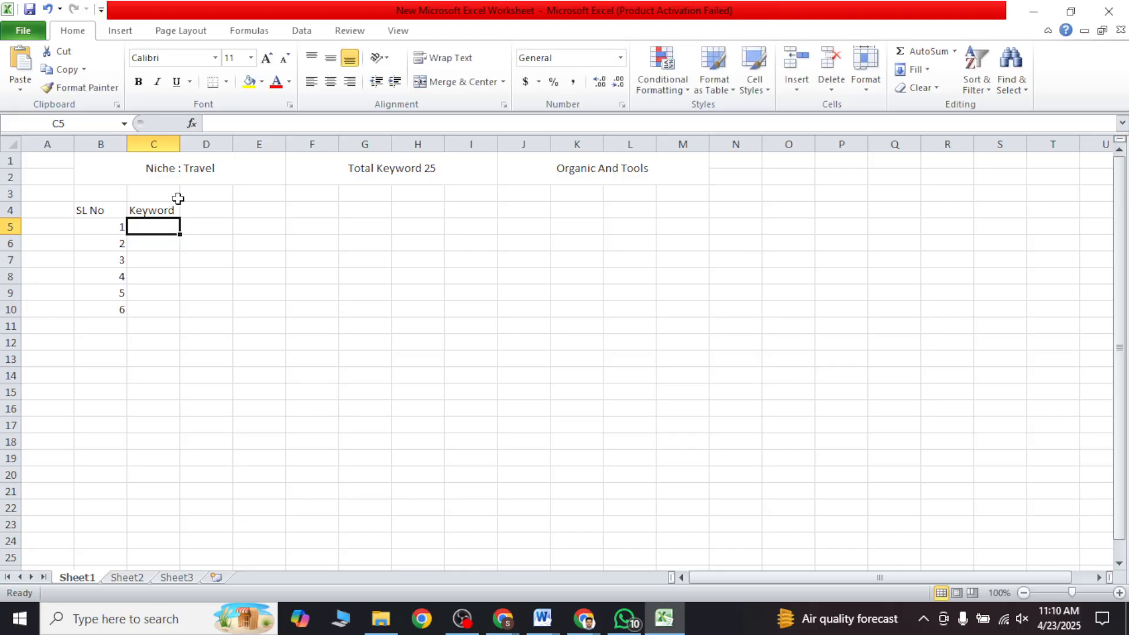
left_click_drag(180, 143, 195, 143)
left_click(217, 225)
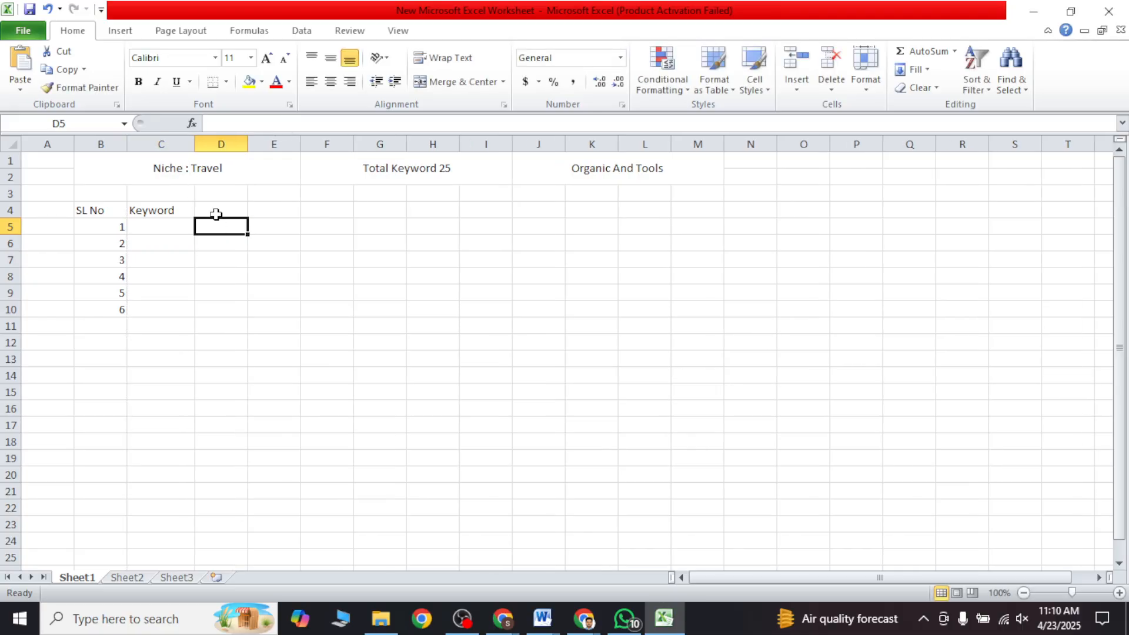
left_click(218, 211)
type("SV")
left_click(213, 228)
Step: Copy "Cpc" from the metrics list in the Word document and paste it into E4 of the Excel worksheet
left_click(541, 618)
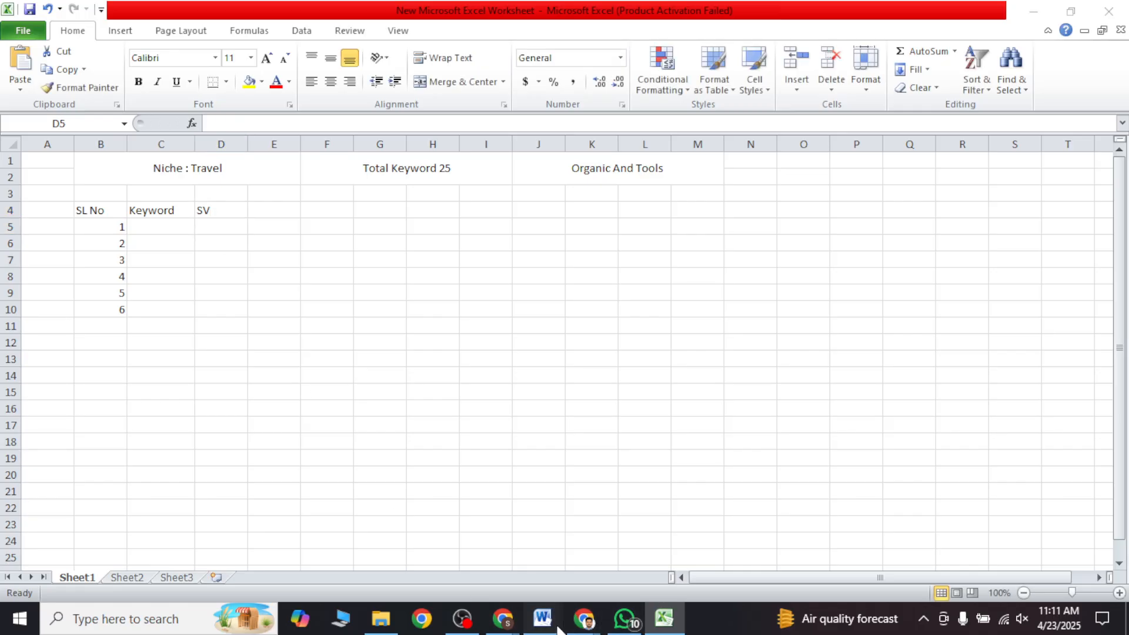
left_click(526, 546)
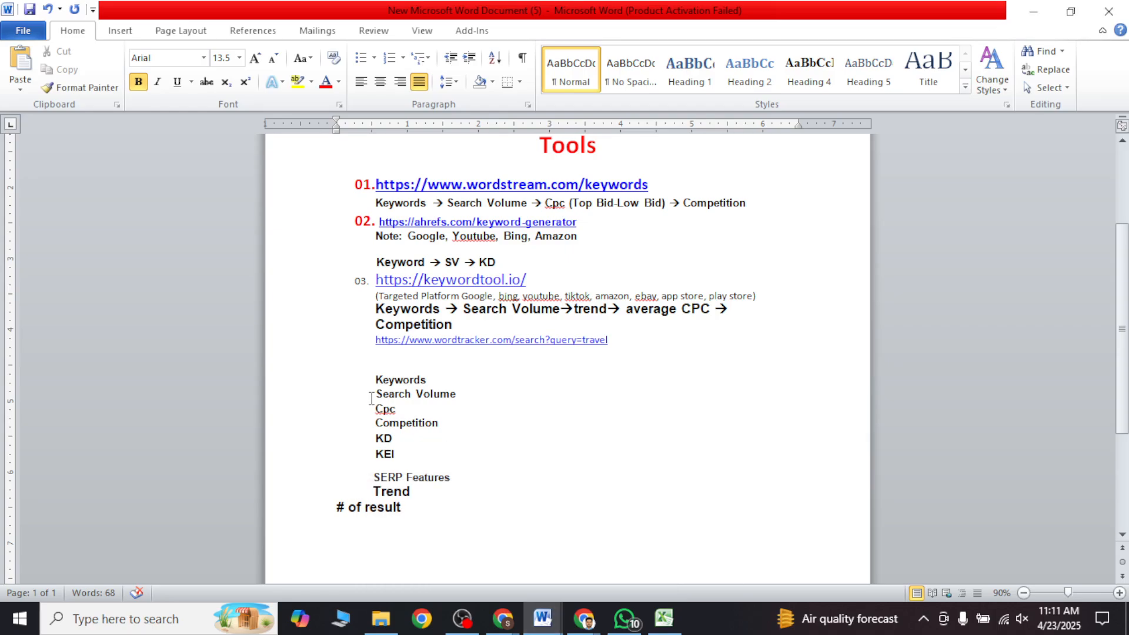
left_click_drag(372, 406, 406, 414)
key("ctrl+c")
left_click(663, 618)
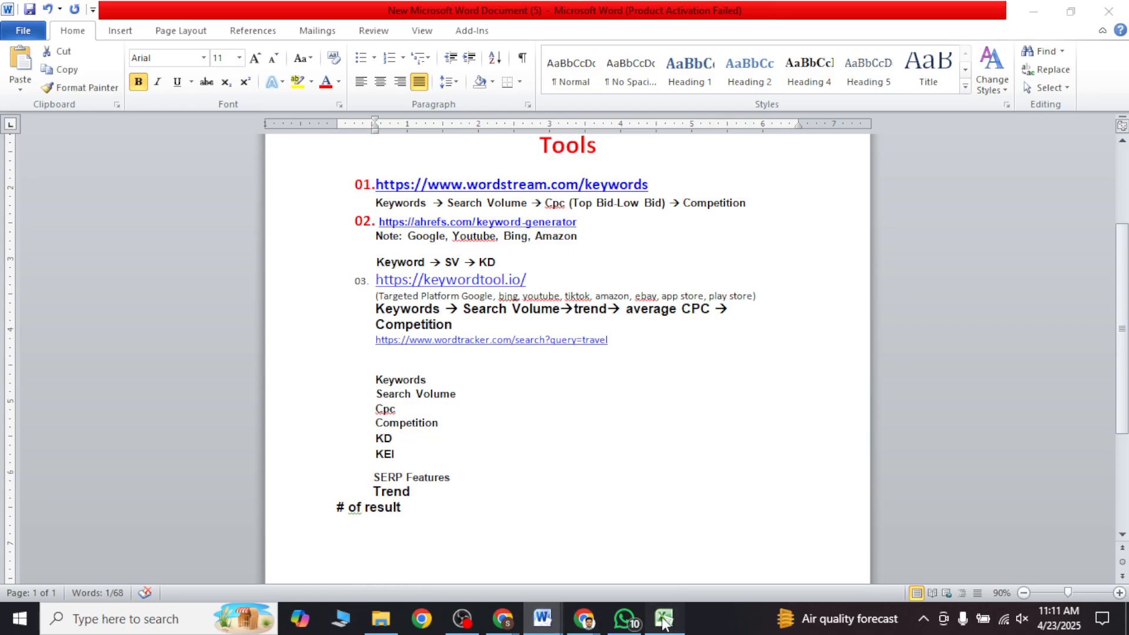
left_click(277, 214)
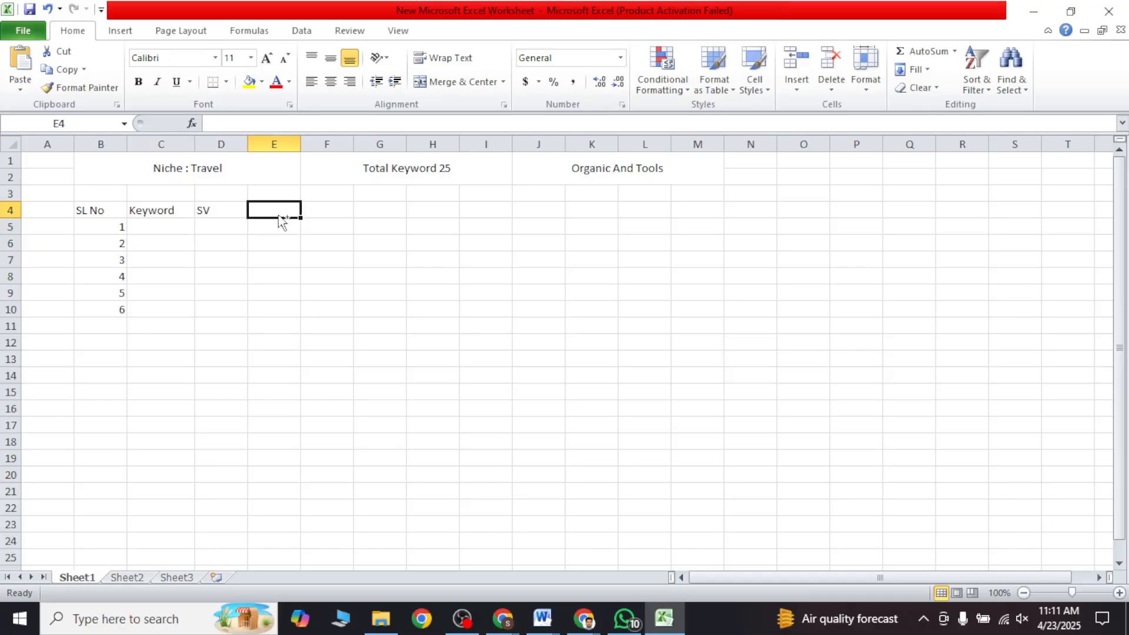
key("ctrl+v")
key("Return")
Step: Enter the headers "Competition" in F4 and "Trend" in G4, widening column F to fit its header
left_click(325, 206)
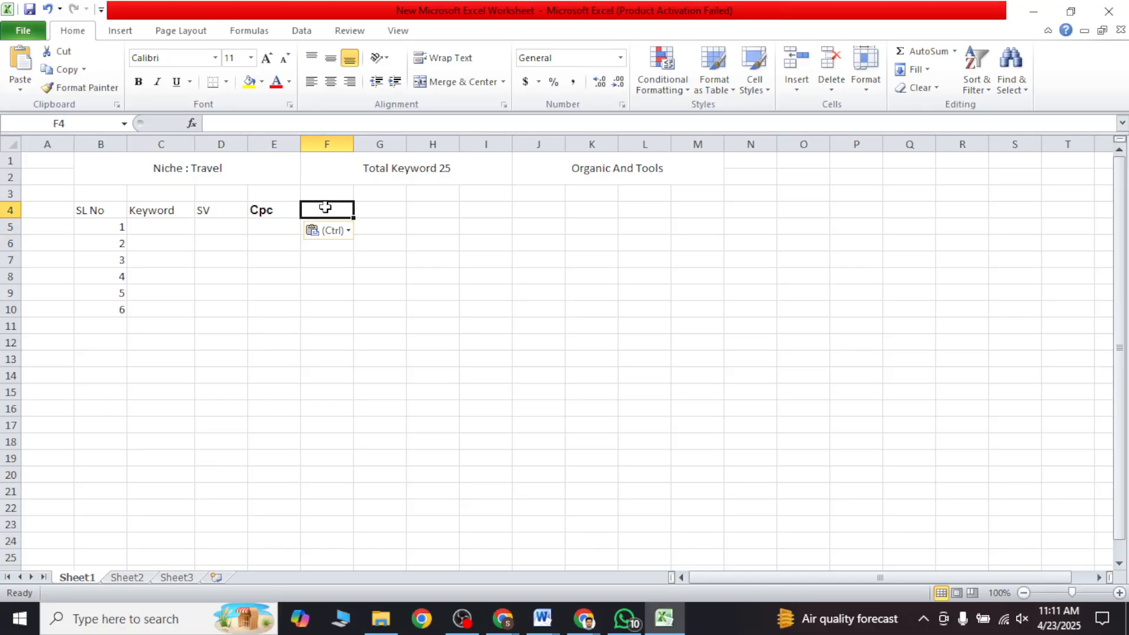
type("Competition")
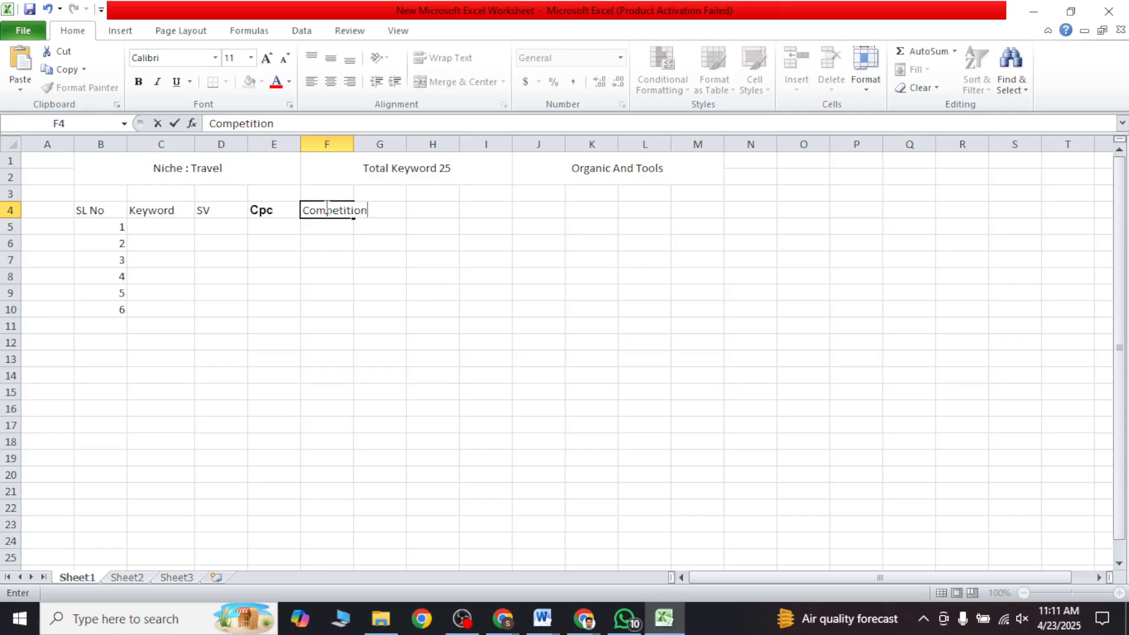
key("Return")
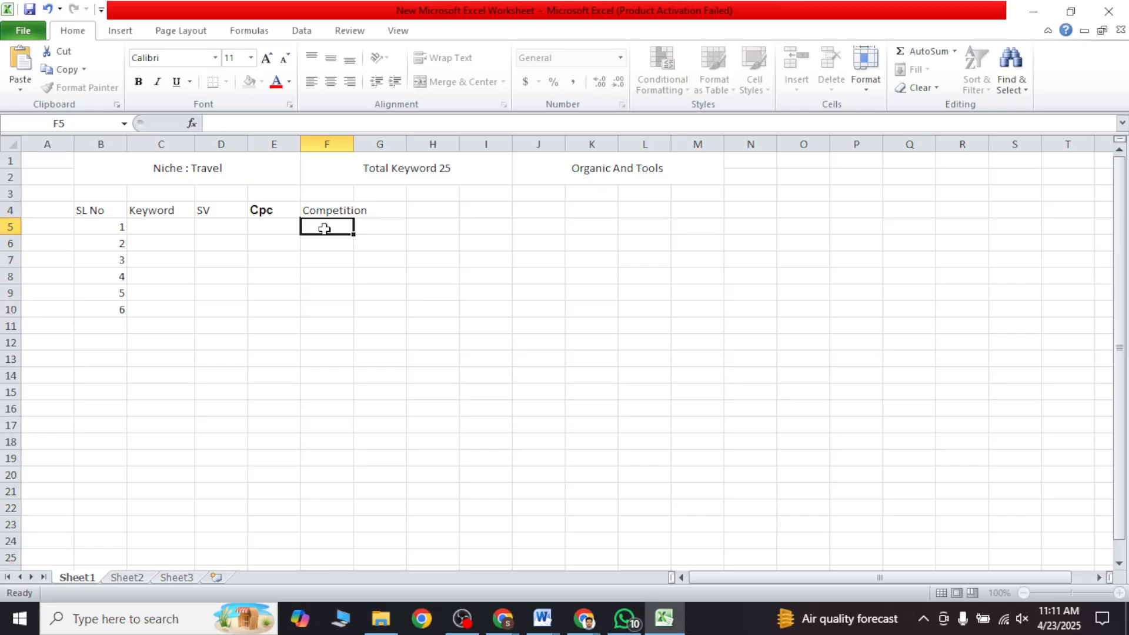
left_click_drag(349, 142, 377, 144)
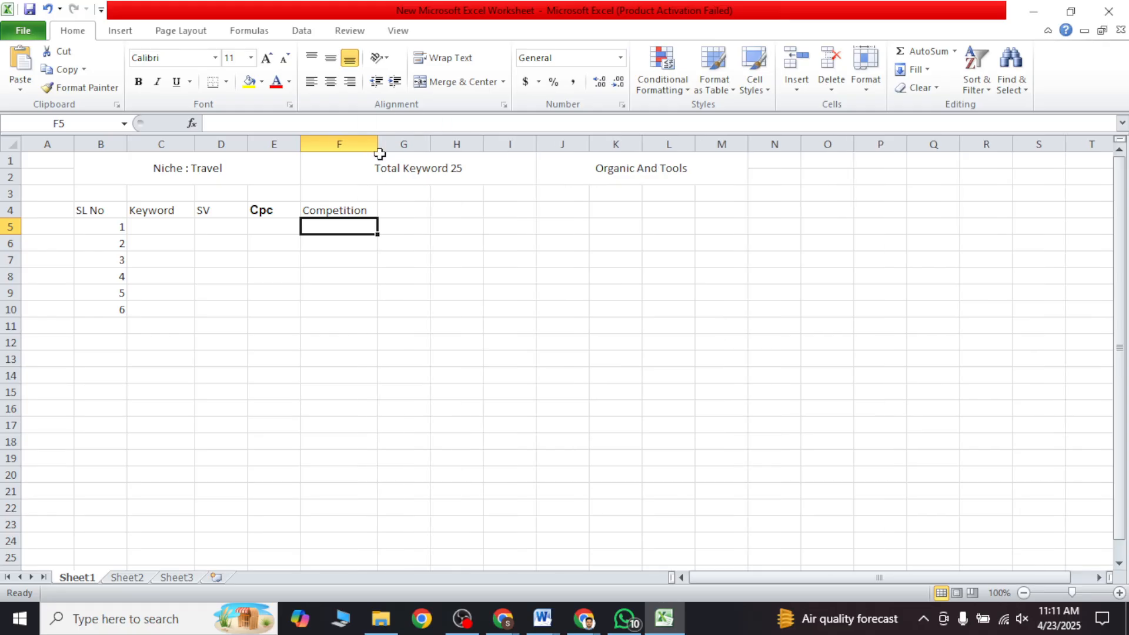
left_click(402, 216)
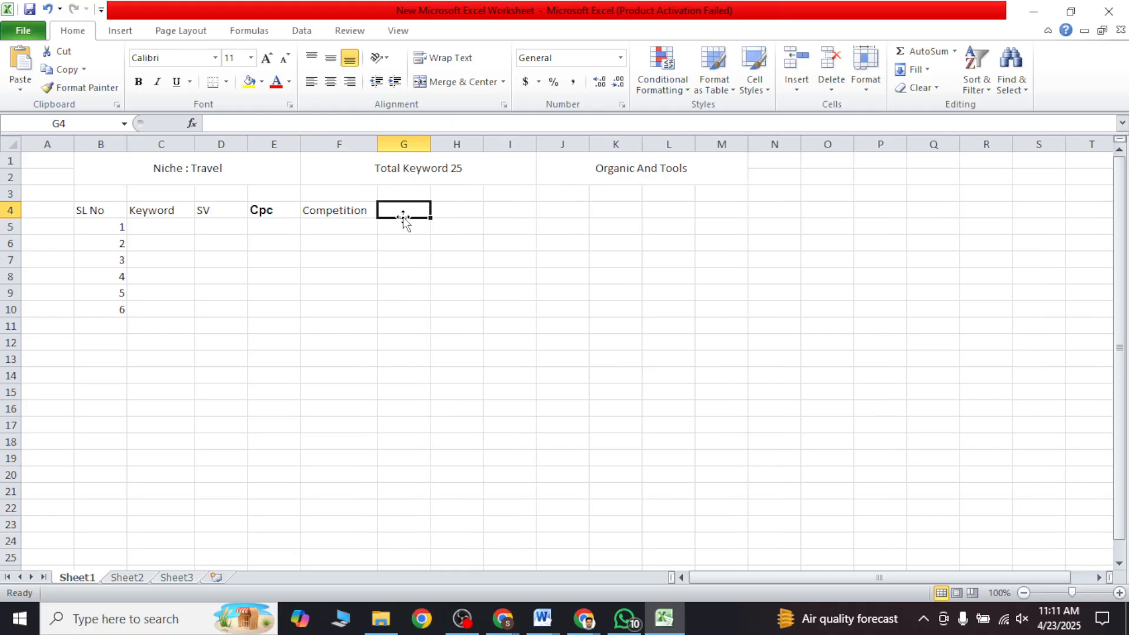
type("Trend")
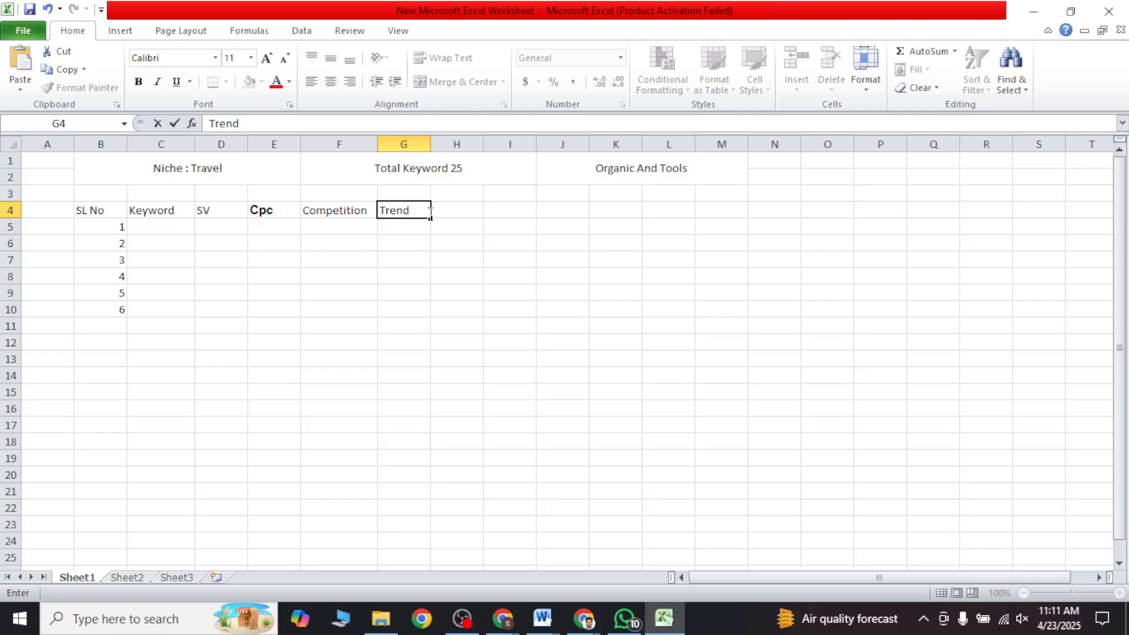
Step: Enter the header "# of result" in H4
left_click(467, 215)
double_click(469, 210)
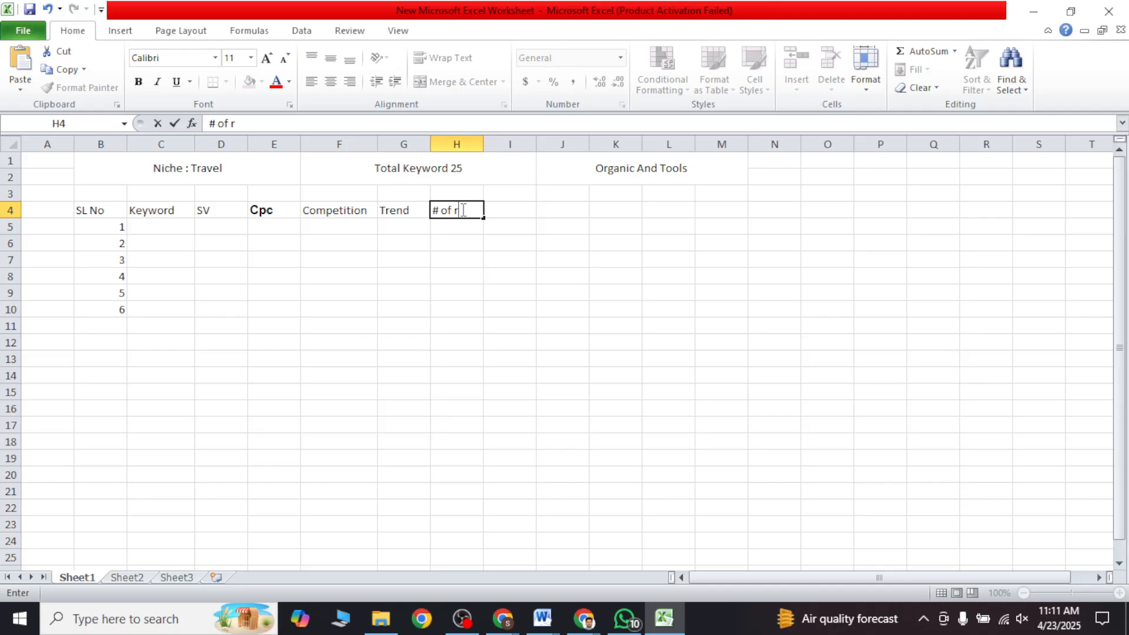
left_click(469, 339)
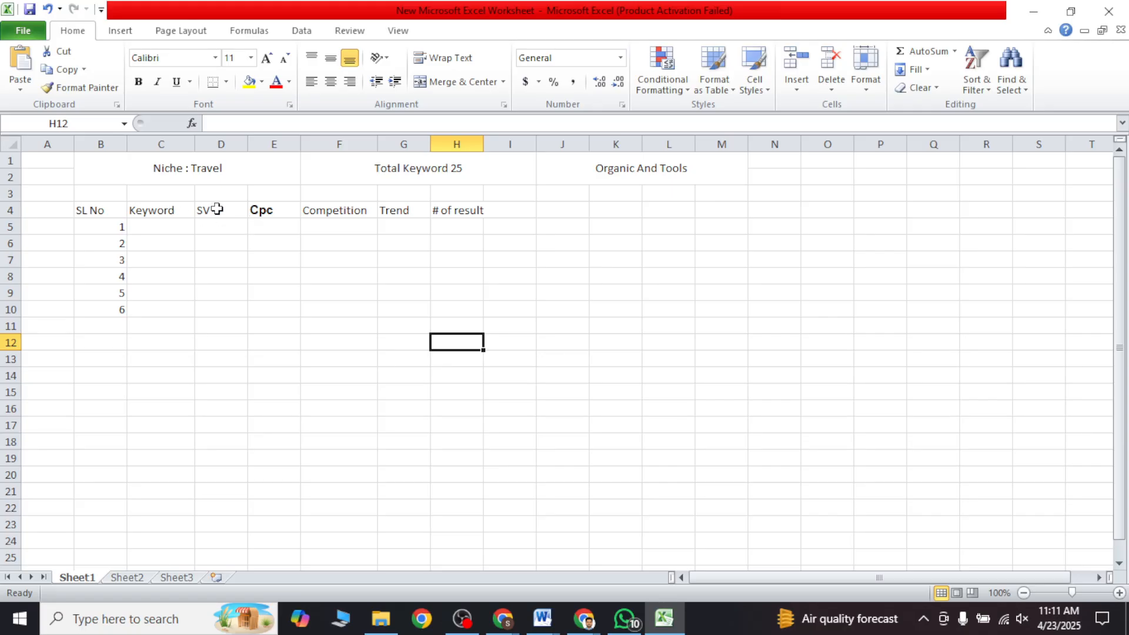
Step: Insert a blank column before the SV column and move the "SV" header into D4
left_click(167, 214)
left_click(207, 211)
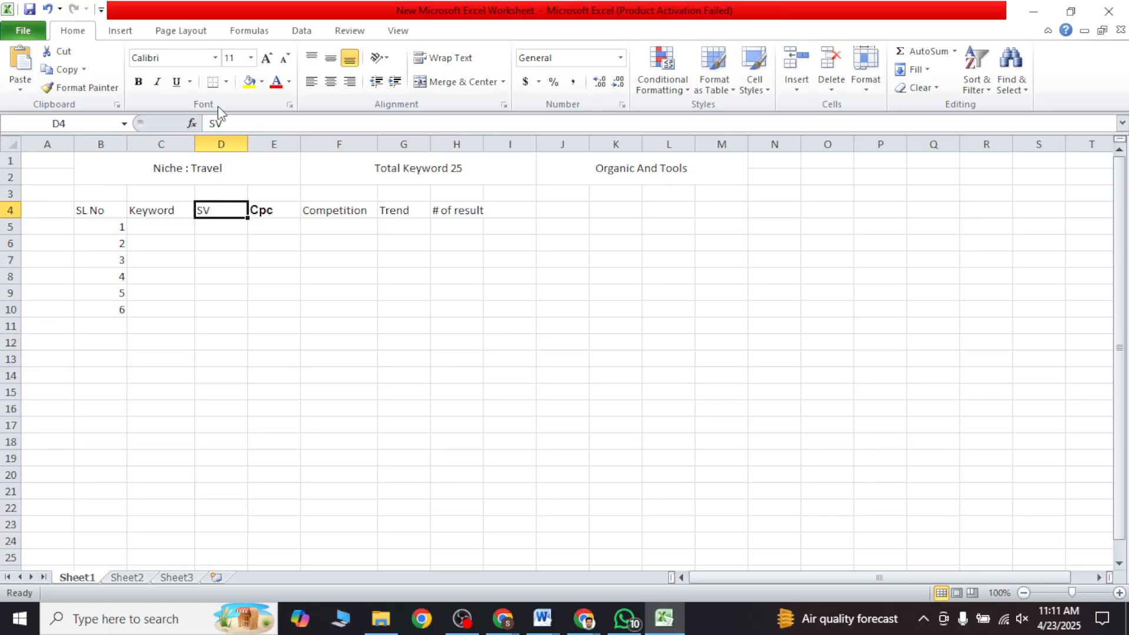
right_click(218, 143)
left_click(253, 252)
left_click(276, 273)
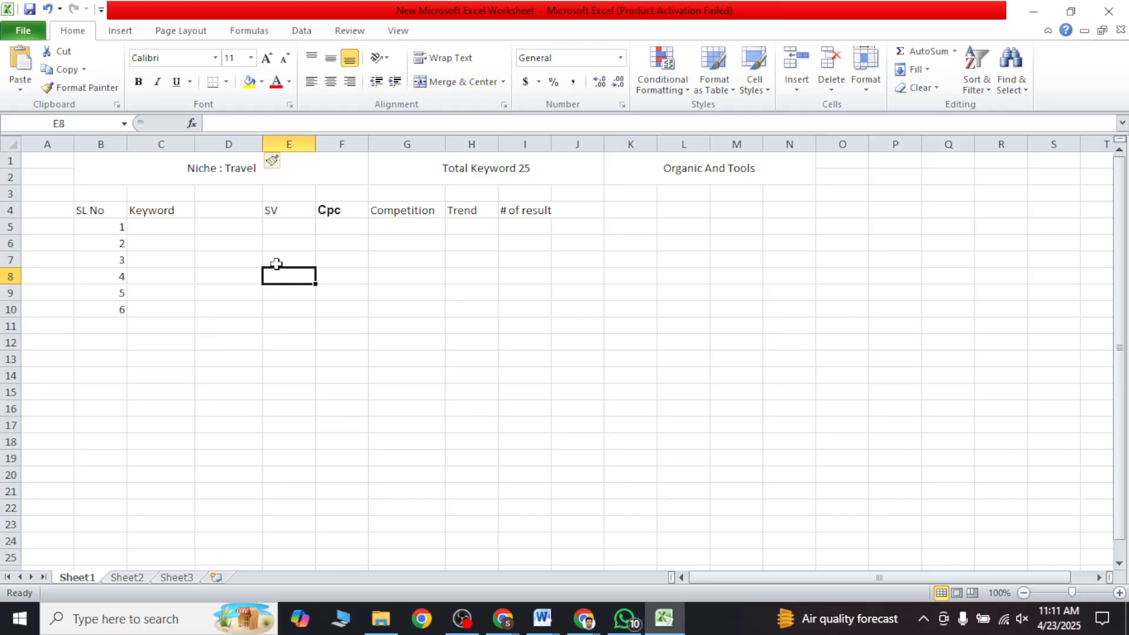
left_click(303, 210)
left_click_drag(304, 210, 253, 210)
Step: Merge cells O1:Q2 and enter the title "Targeted Location" in the merged cell
left_click(849, 170)
left_click_drag(844, 159, 935, 171)
right_click(938, 175)
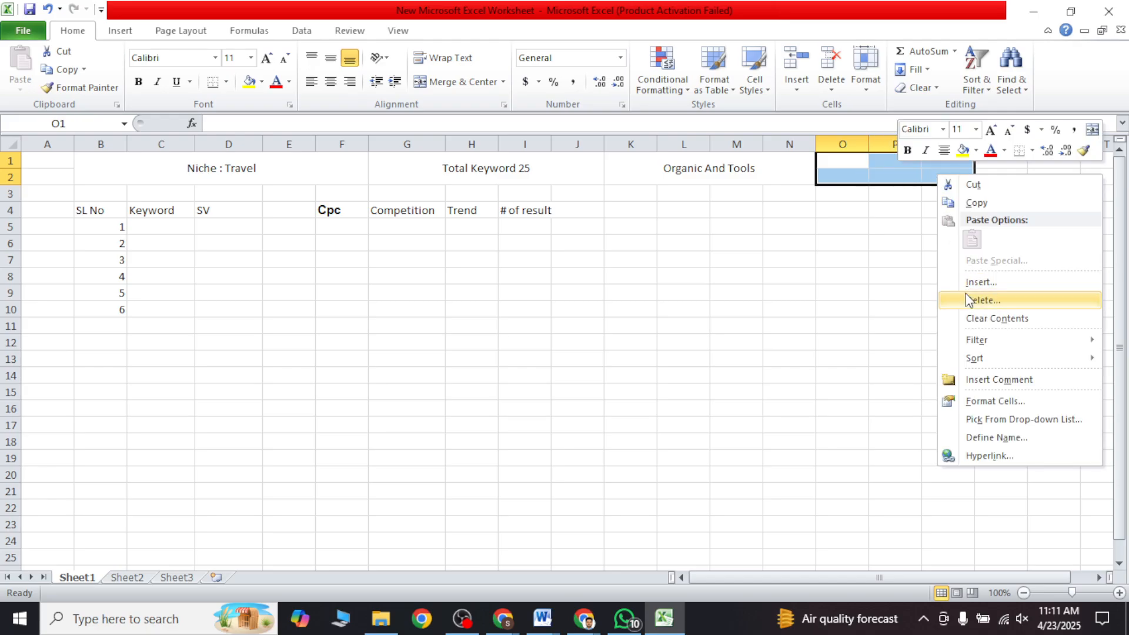
left_click(434, 83)
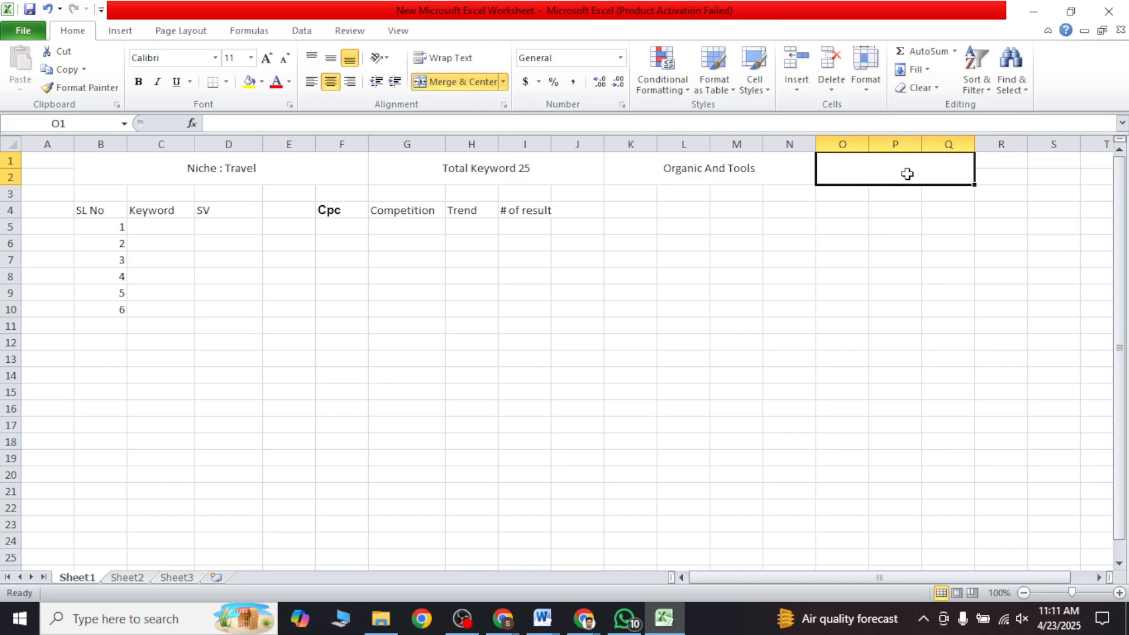
double_click(907, 172)
type("Target")
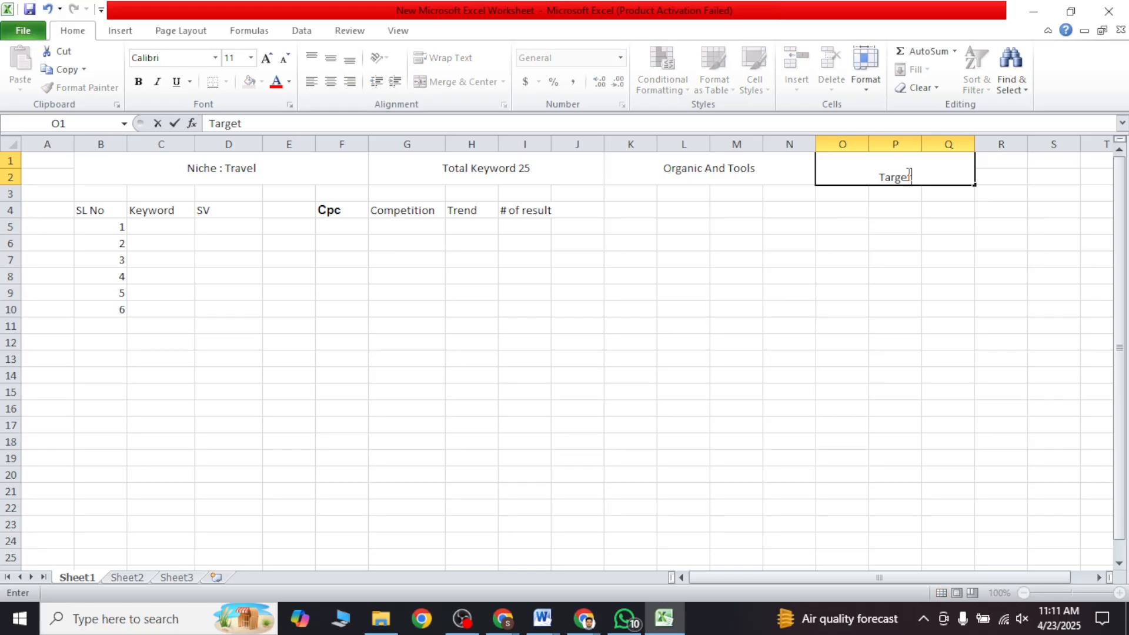
type("ed Location")
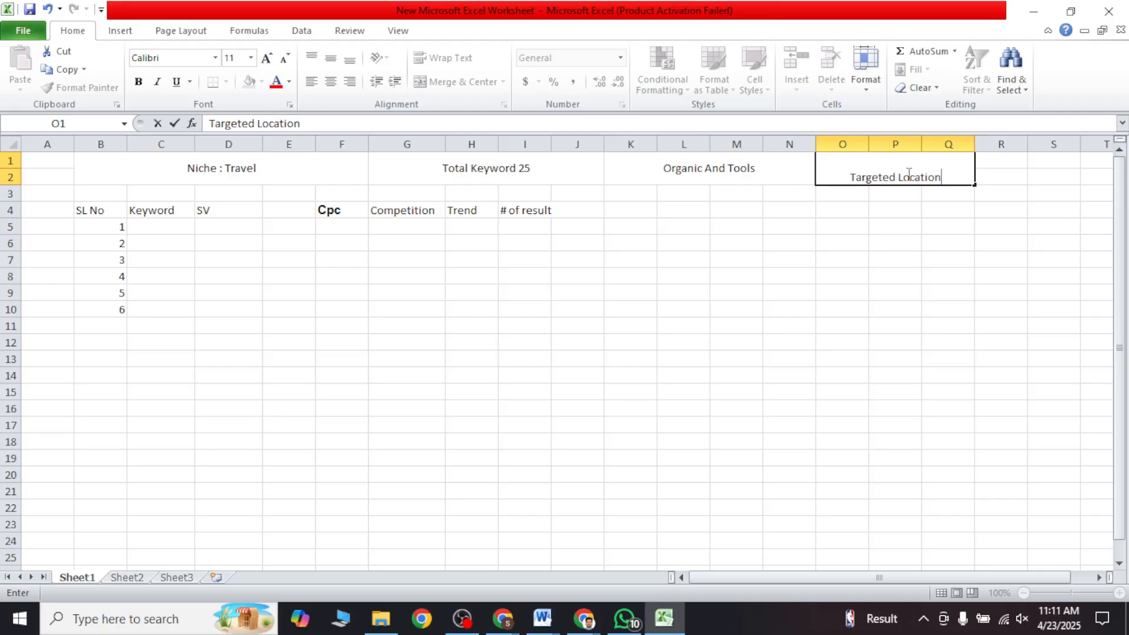
left_click(855, 231)
Step: Centre the "Targeted Location" title both vertically and horizontally in its merged cell
left_click(869, 177)
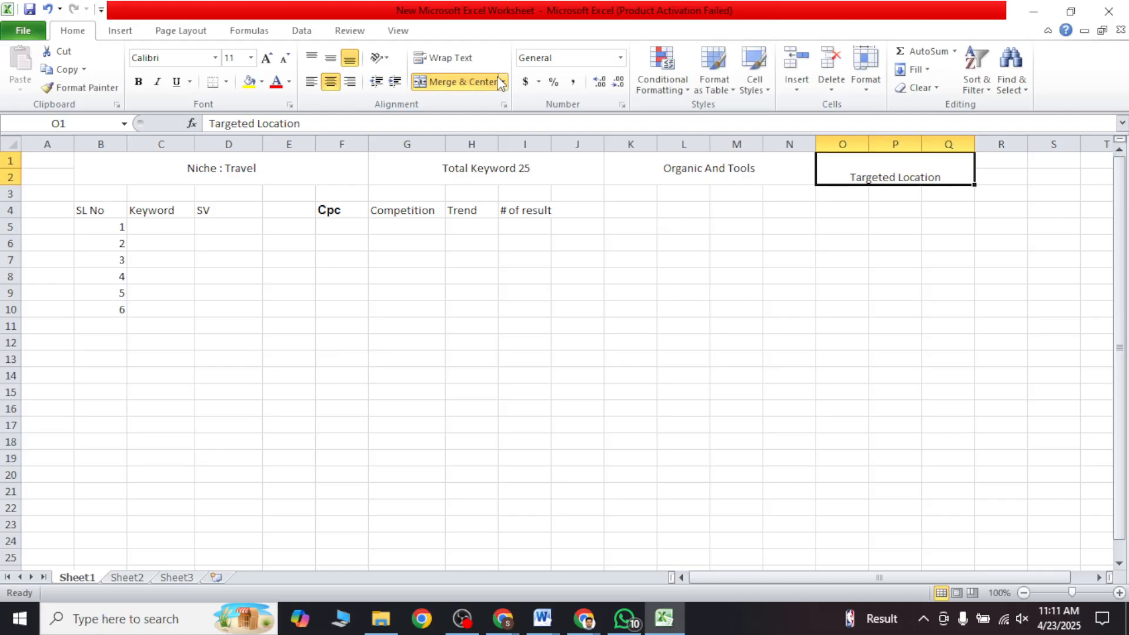
left_click(331, 81)
left_click(330, 58)
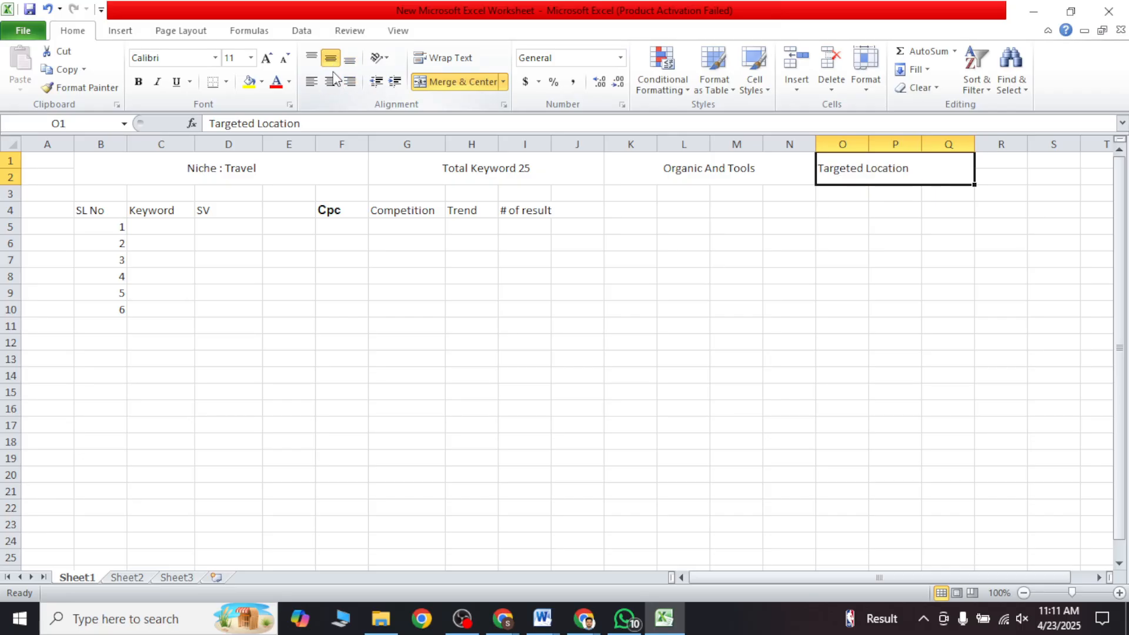
left_click(330, 81)
left_click(638, 301)
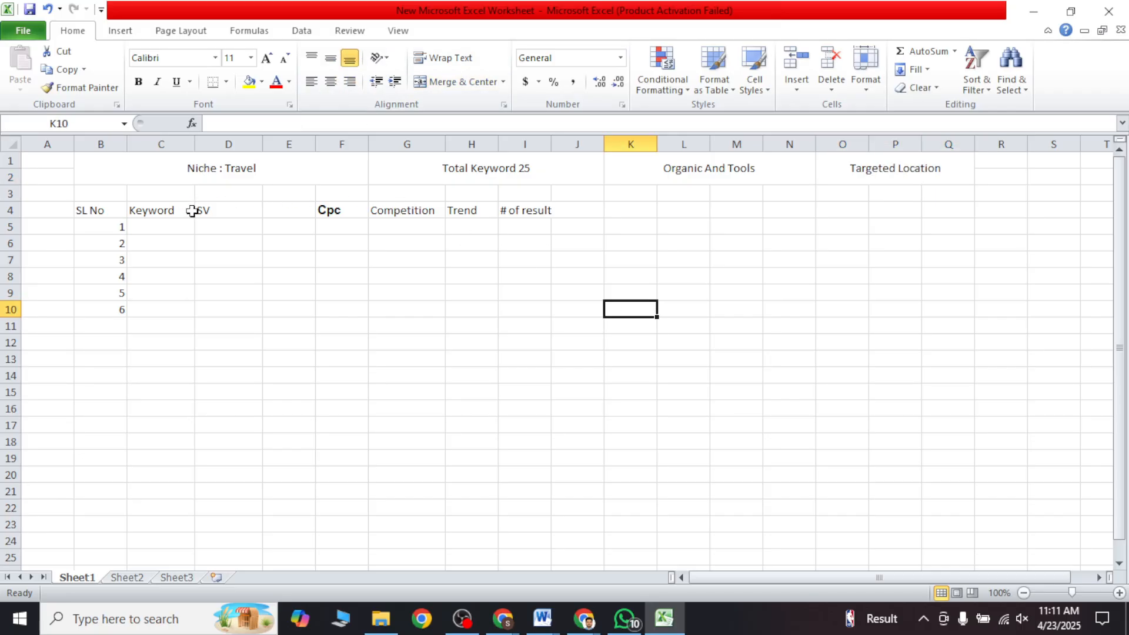
left_click(241, 207)
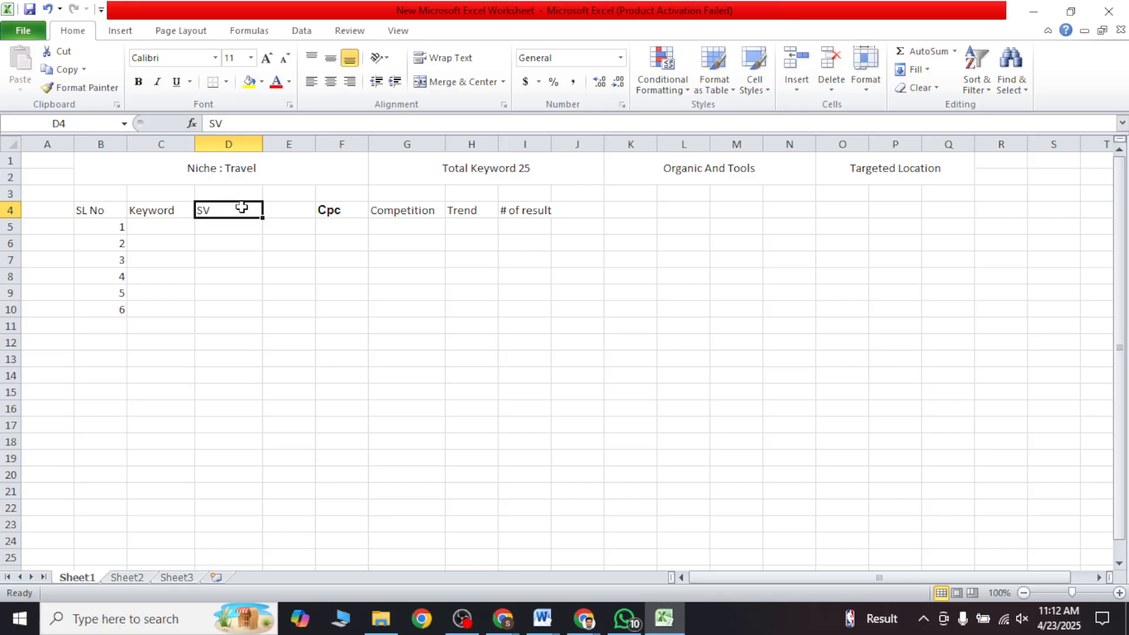
double_click(939, 167)
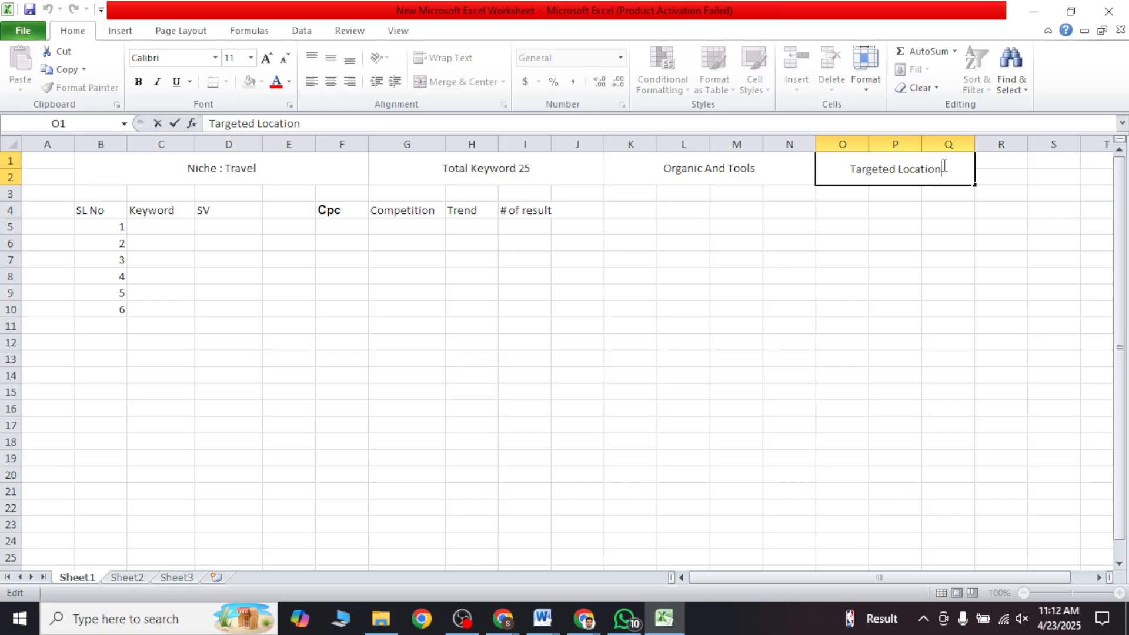
left_click(217, 210)
left_click(221, 229)
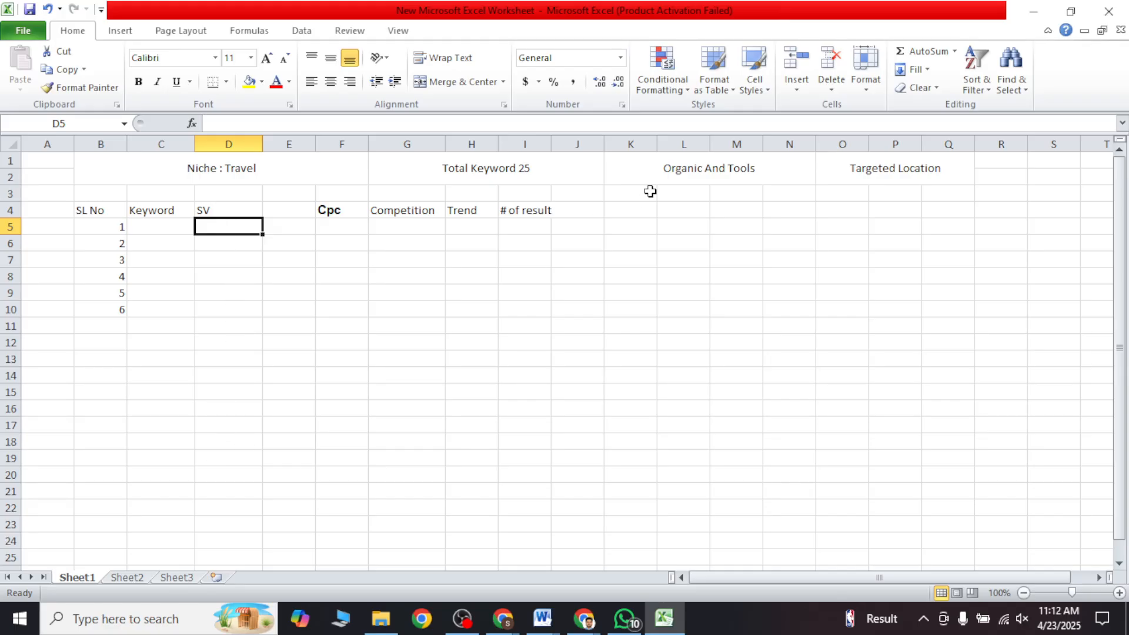
left_click(594, 211)
left_click(619, 214)
left_click(591, 236)
left_click(589, 221)
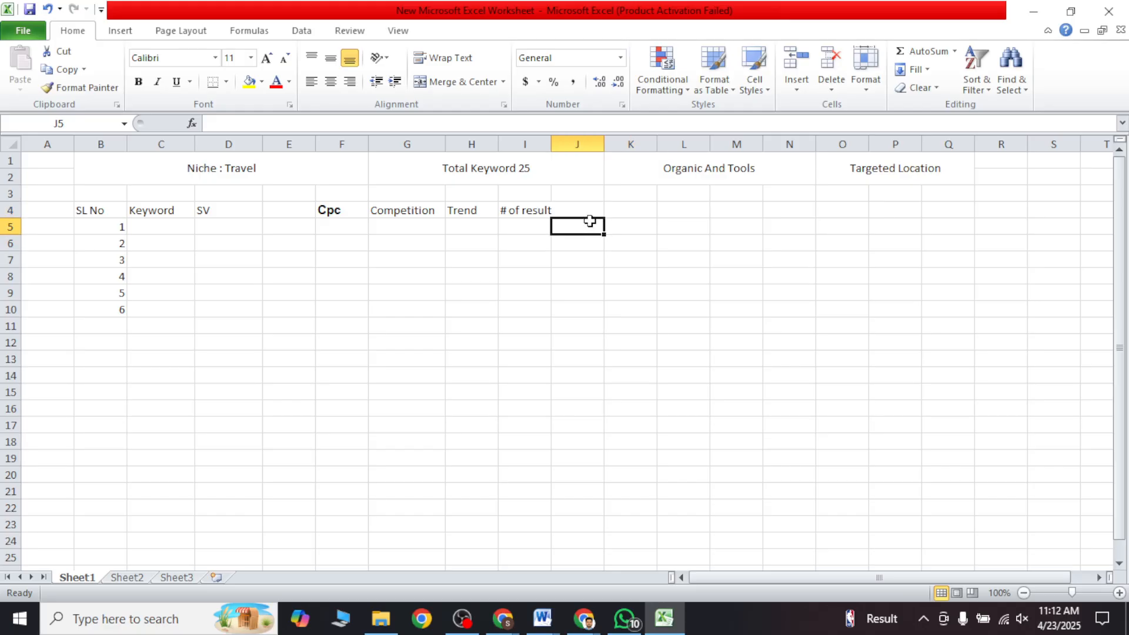
left_click_drag(590, 215, 693, 223)
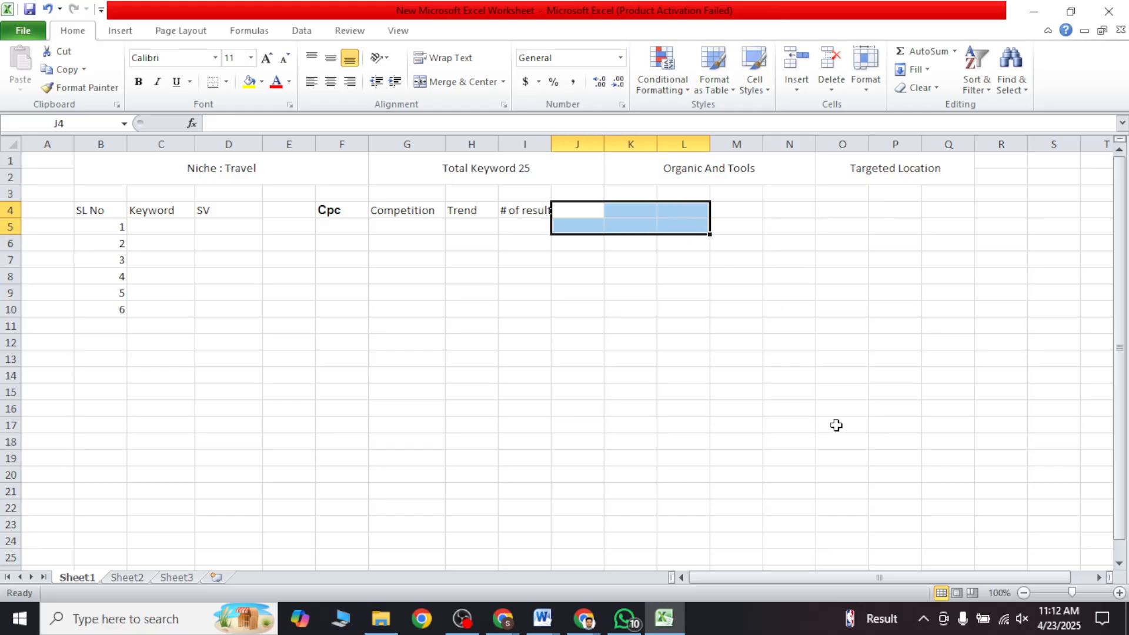
left_click(246, 346)
left_click(161, 229)
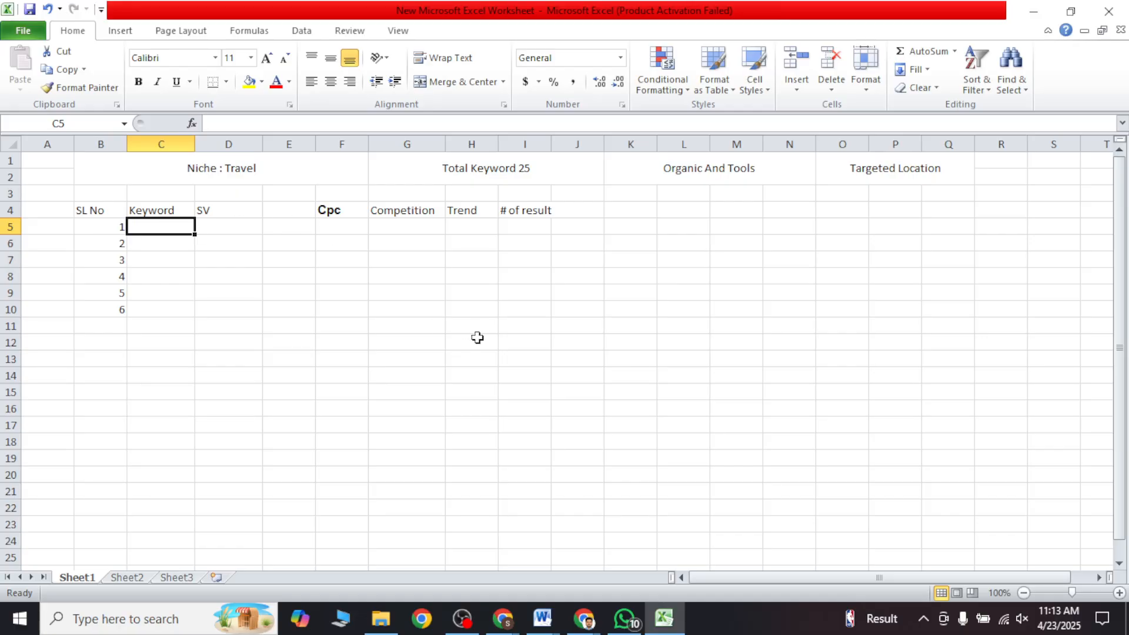
Step: Enter the label "Source" in C25, below the keyword table
scroll(469, 333, "down", 3)
left_click(142, 406)
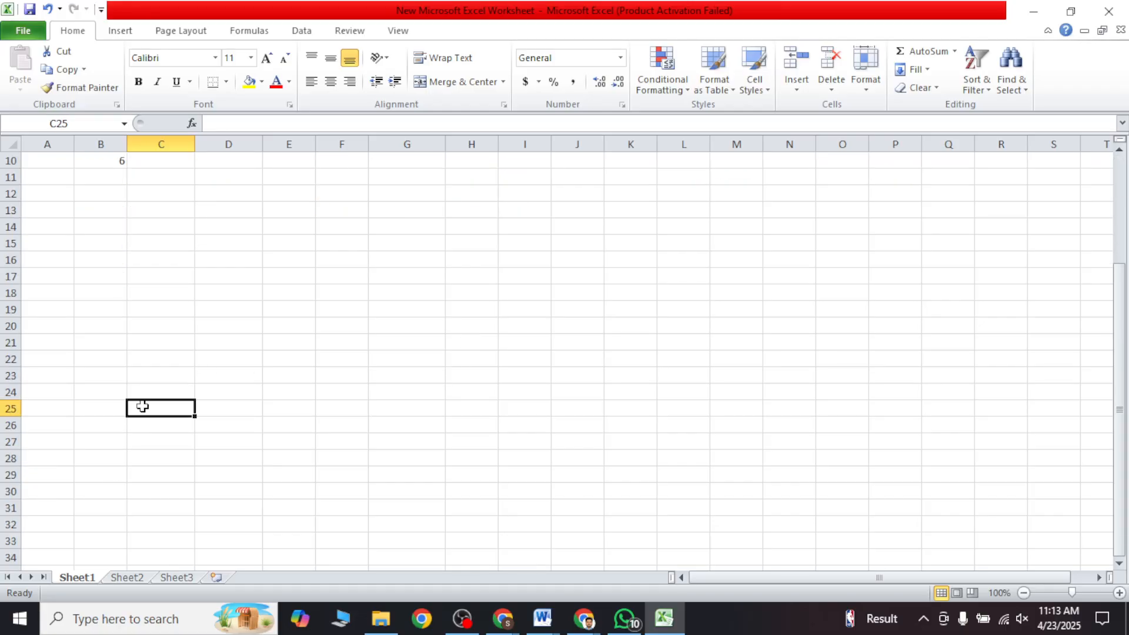
type("S")
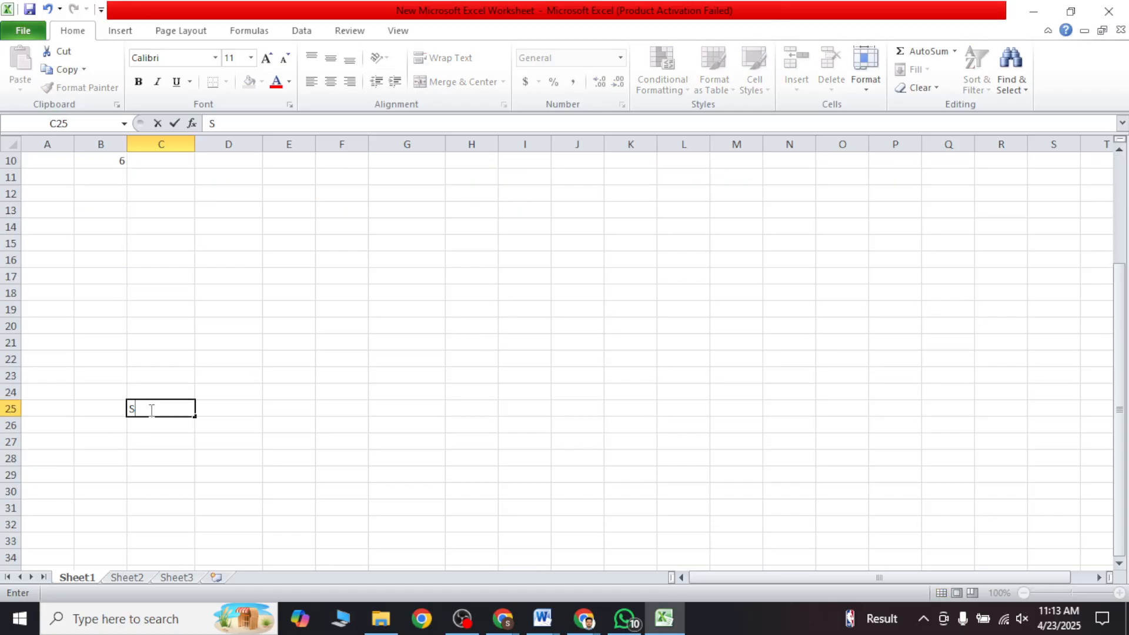
type("ource")
left_click(159, 422)
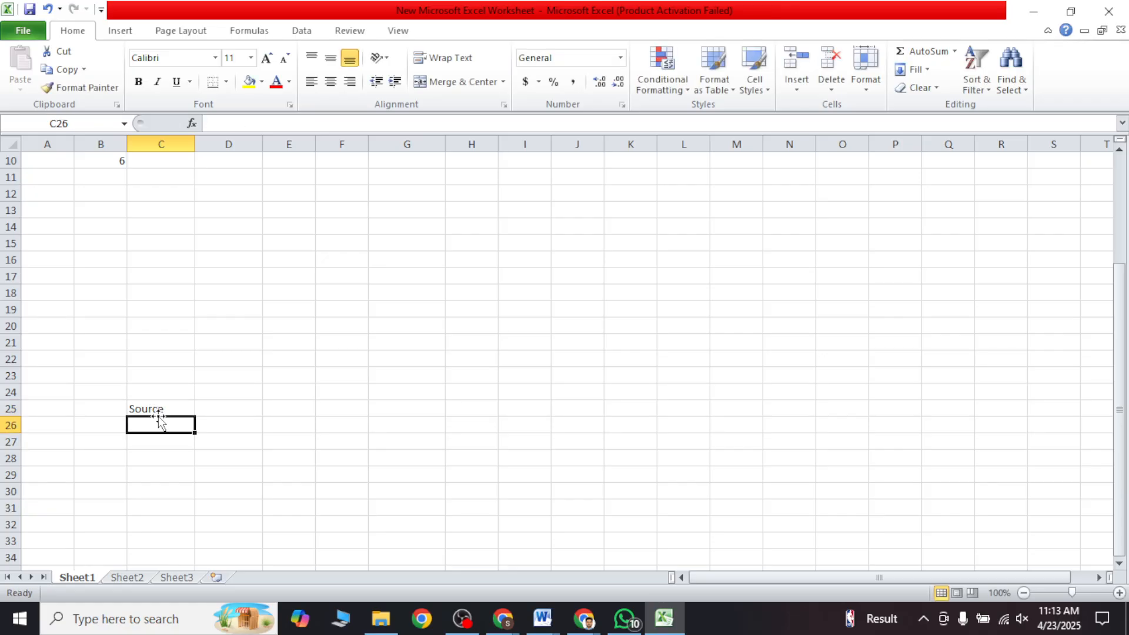
Step: Copy the "Keyword" header from C4 and paste it into C26 under "Source"
scroll(158, 422, "up", 3)
left_click(157, 210)
key("ctrl+c")
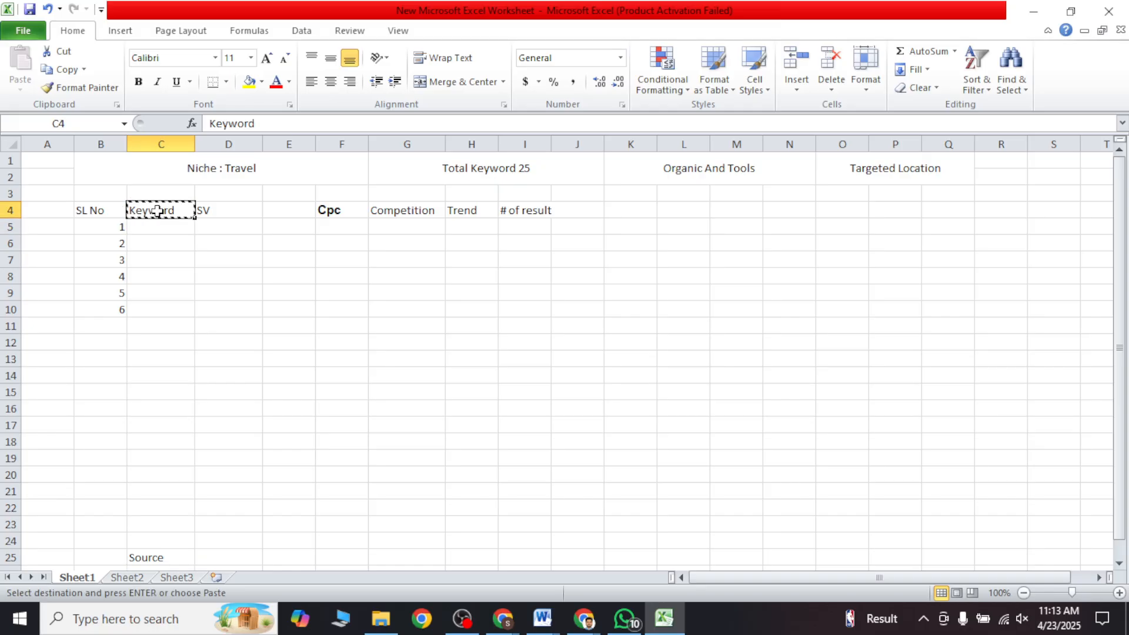
scroll(174, 340, "down", 3)
left_click(162, 423)
key("ctrl+v")
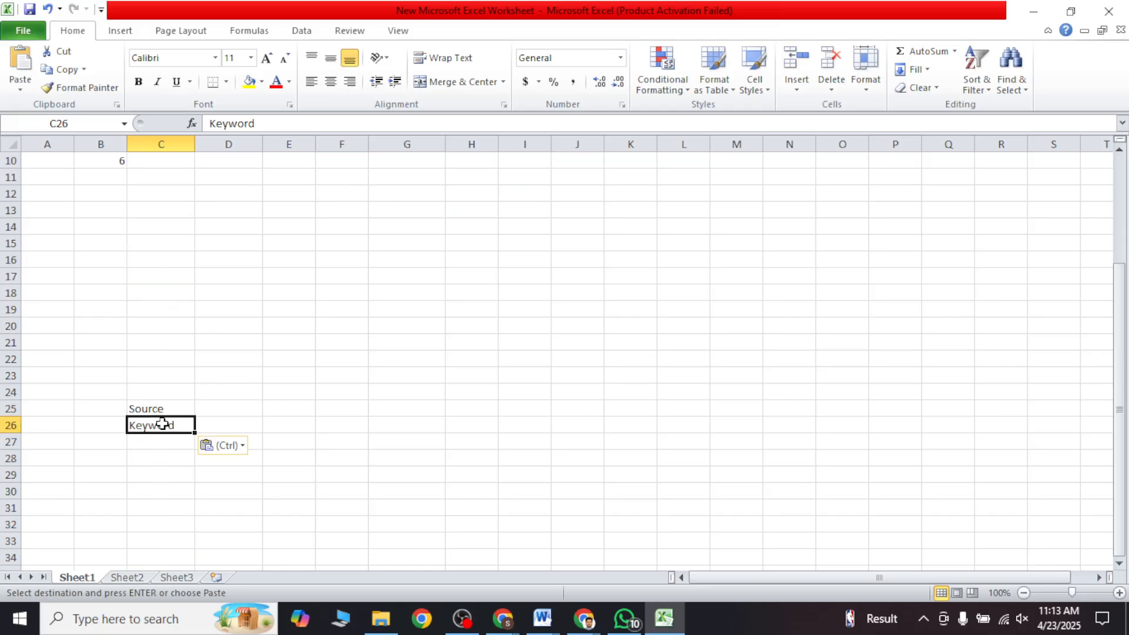
left_click(209, 424)
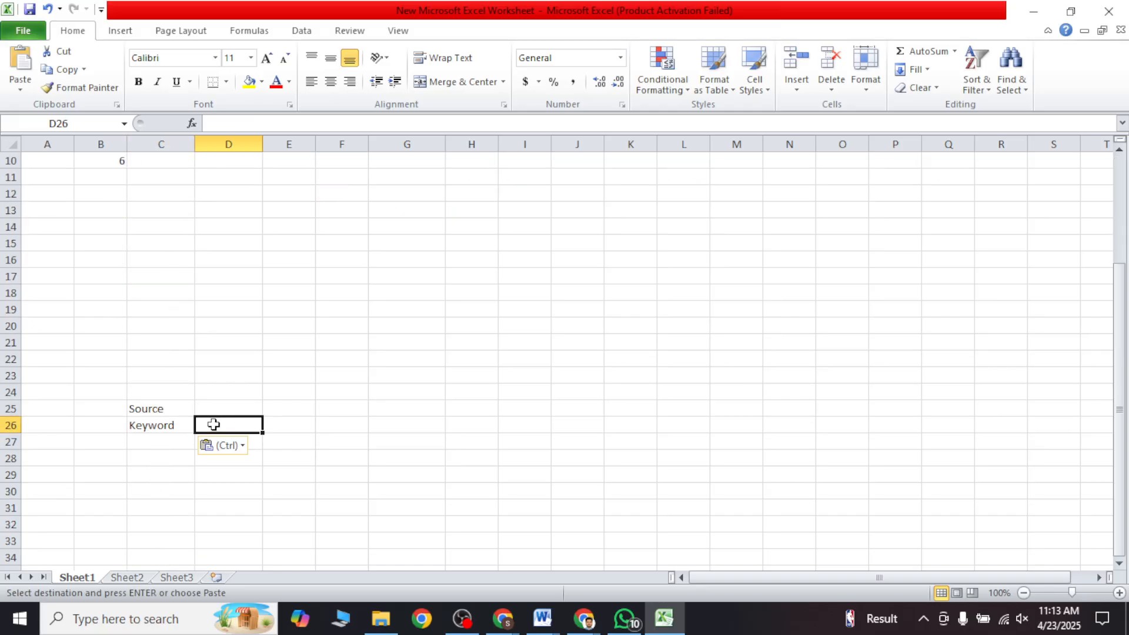
left_click(541, 618)
left_click(514, 534)
left_click(337, 367)
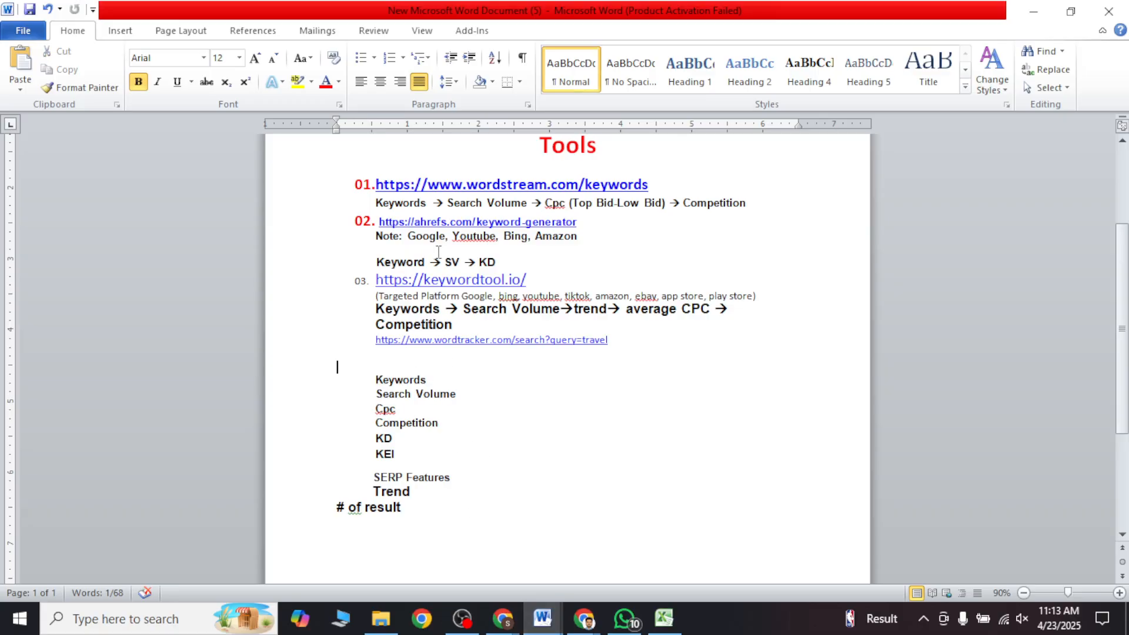
left_click_drag(532, 279, 374, 279)
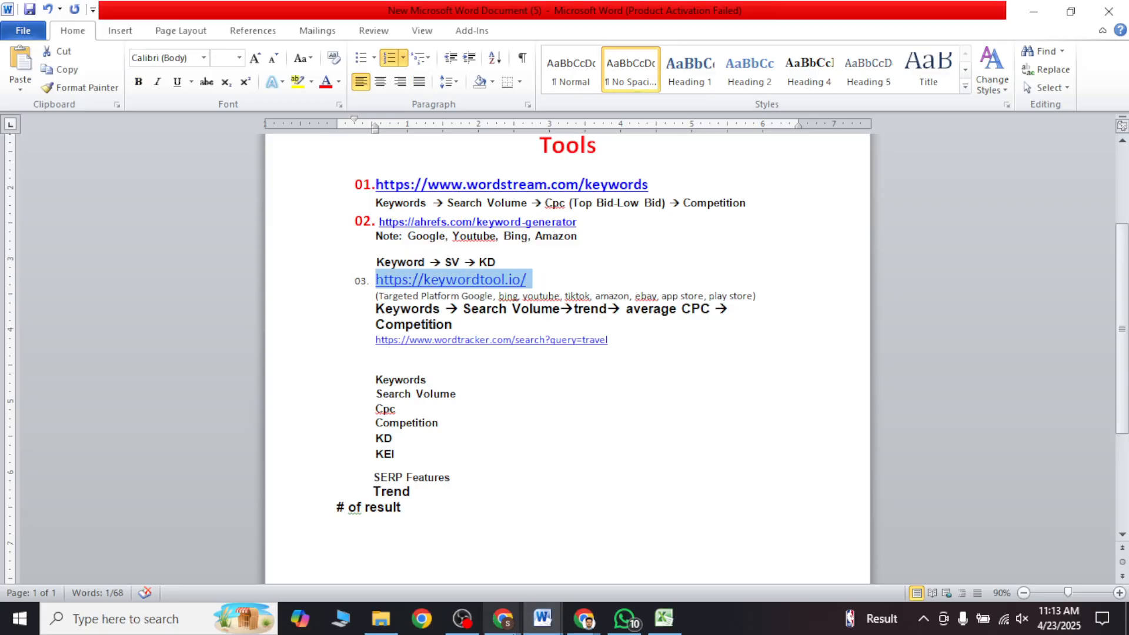
left_click(664, 618)
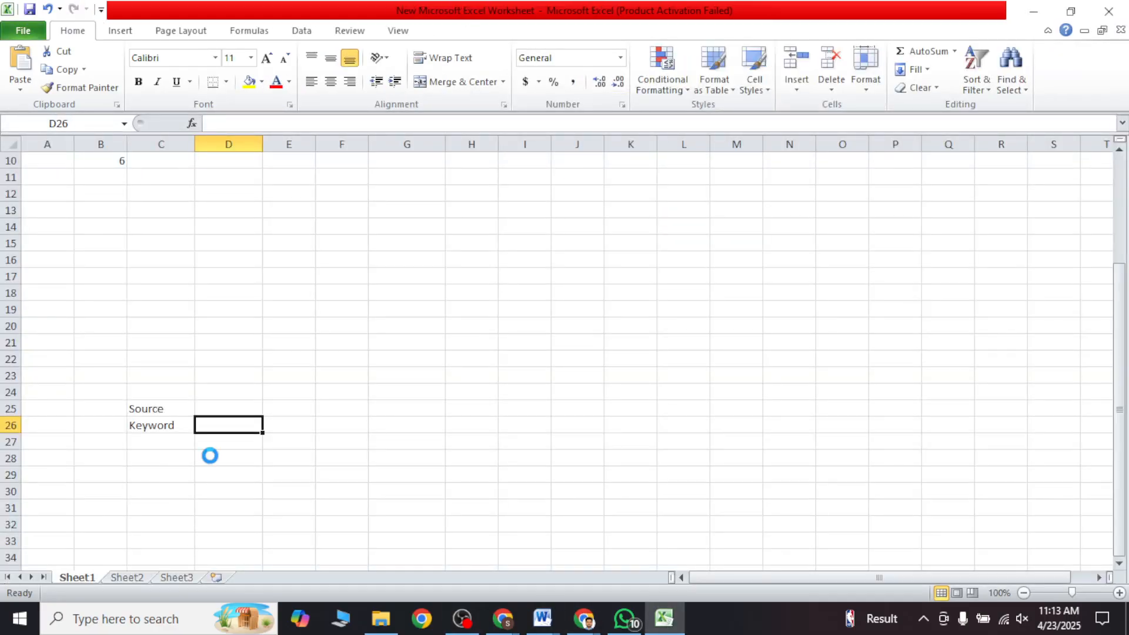
key("ctrl+v")
key("Return")
left_click(220, 429)
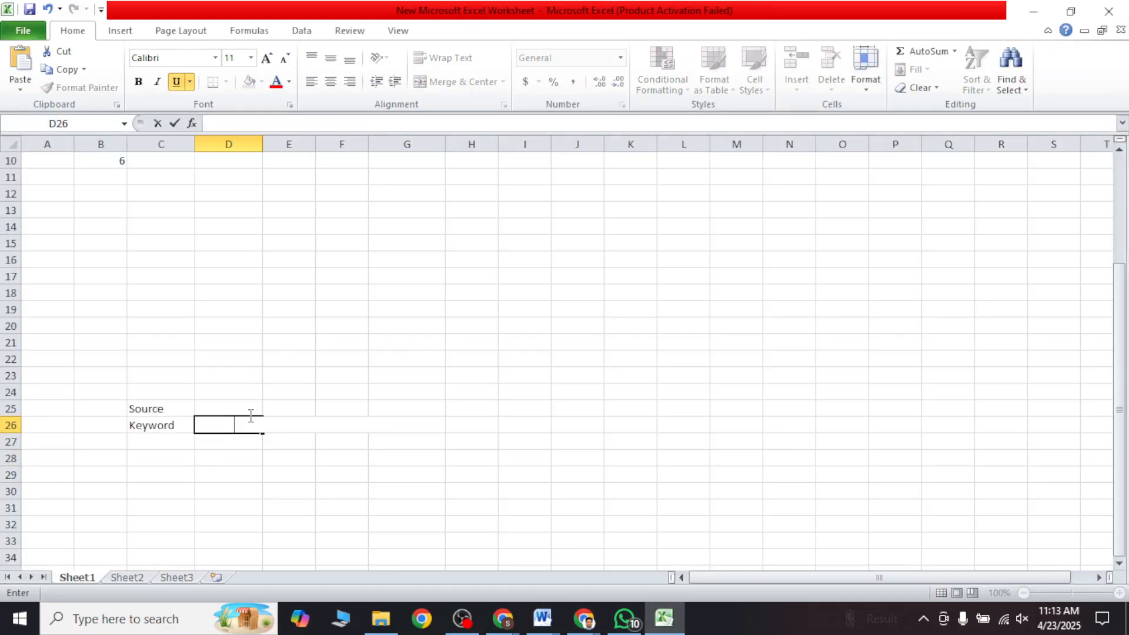
key("BackSpace")
key("ctrl+v")
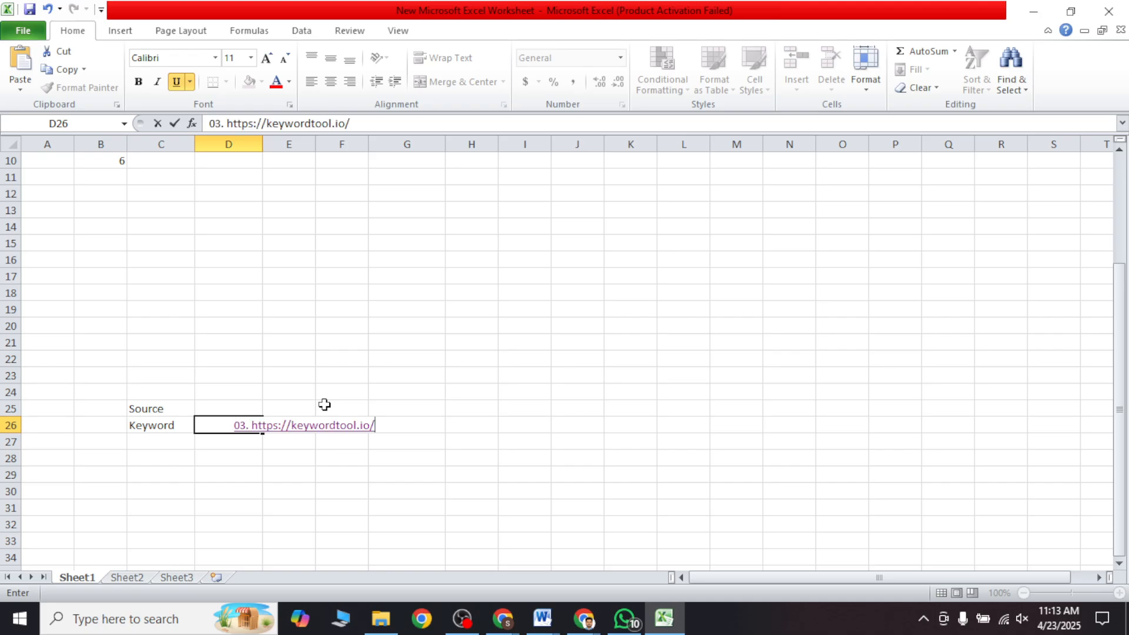
Step: Remove the "03." numbering in front of the keywordtool.io link in D26
left_click(252, 425)
key("BackSpace")
key("BackSpace")
key("BackSpace")
key("BackSpace")
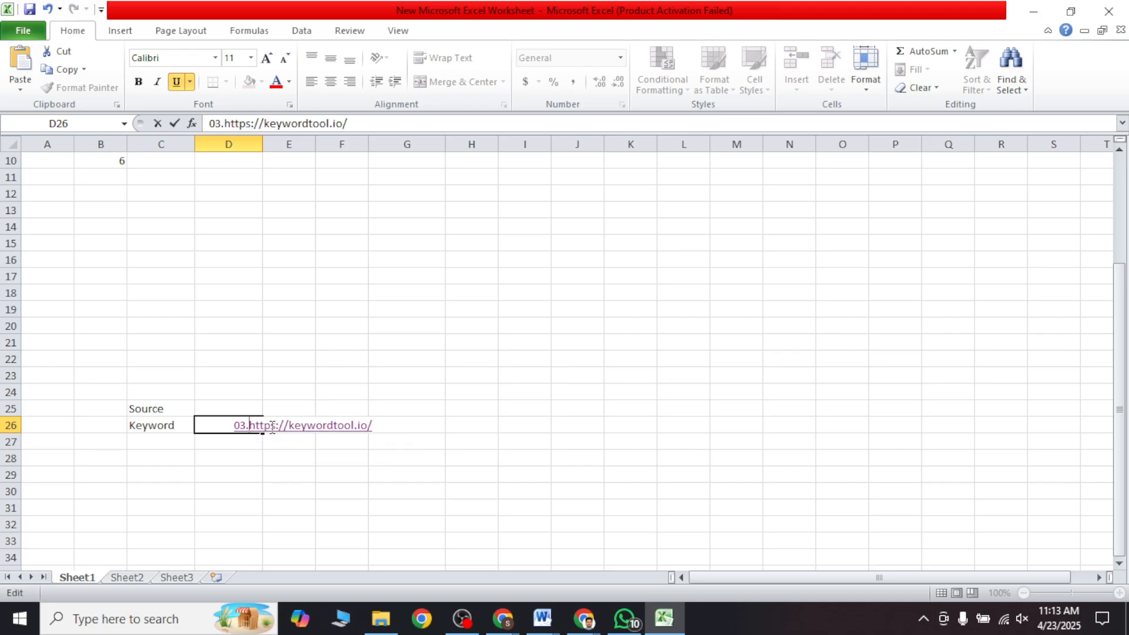
left_click(629, 277)
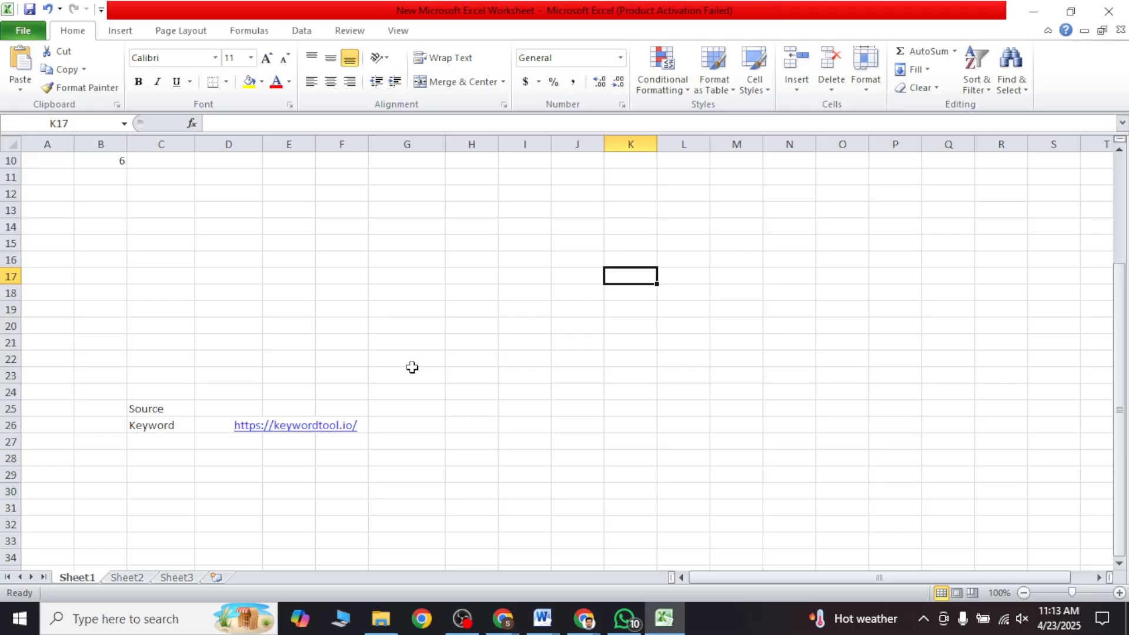
Step: Left-align the keywordtool.io link in D26
left_click(170, 424)
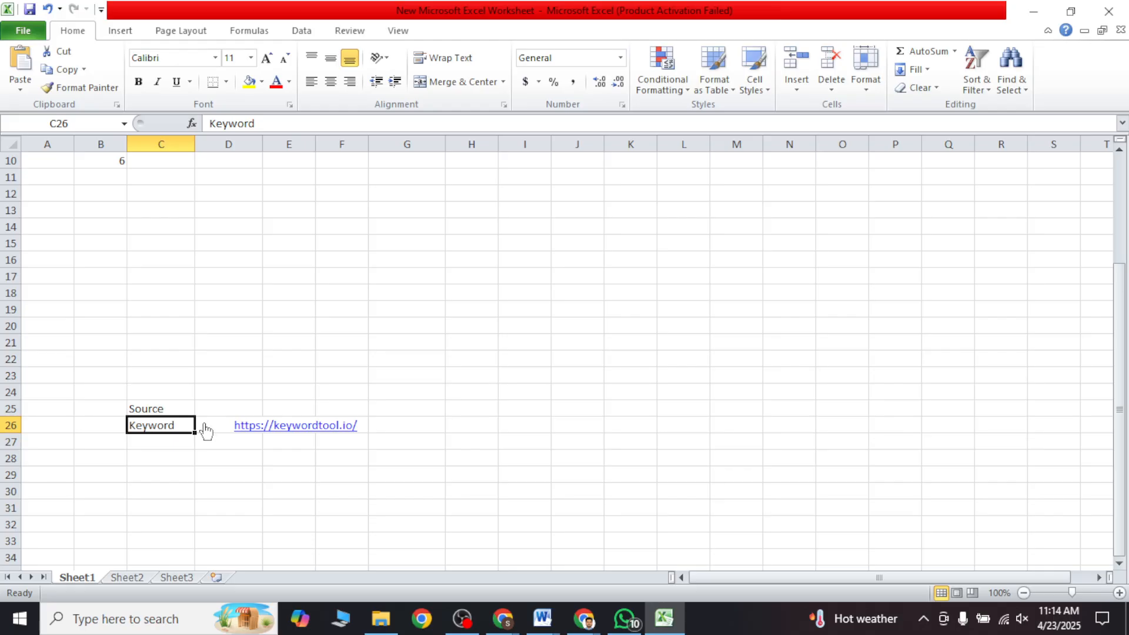
left_click(212, 429)
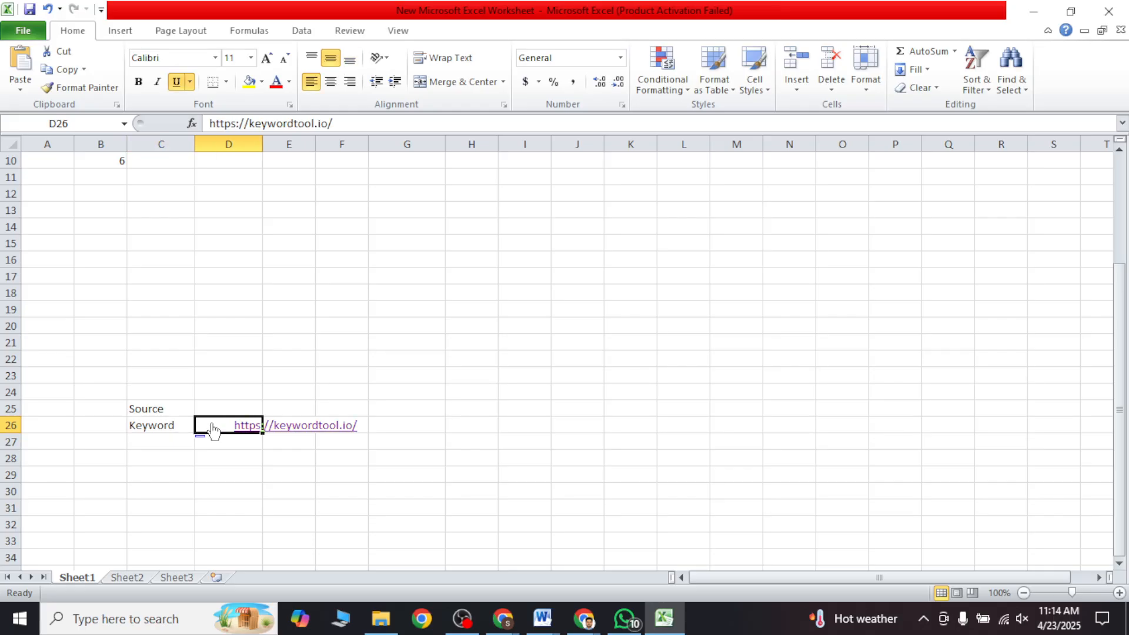
left_click(312, 82)
left_click(363, 347)
scroll(379, 376, "up", 3)
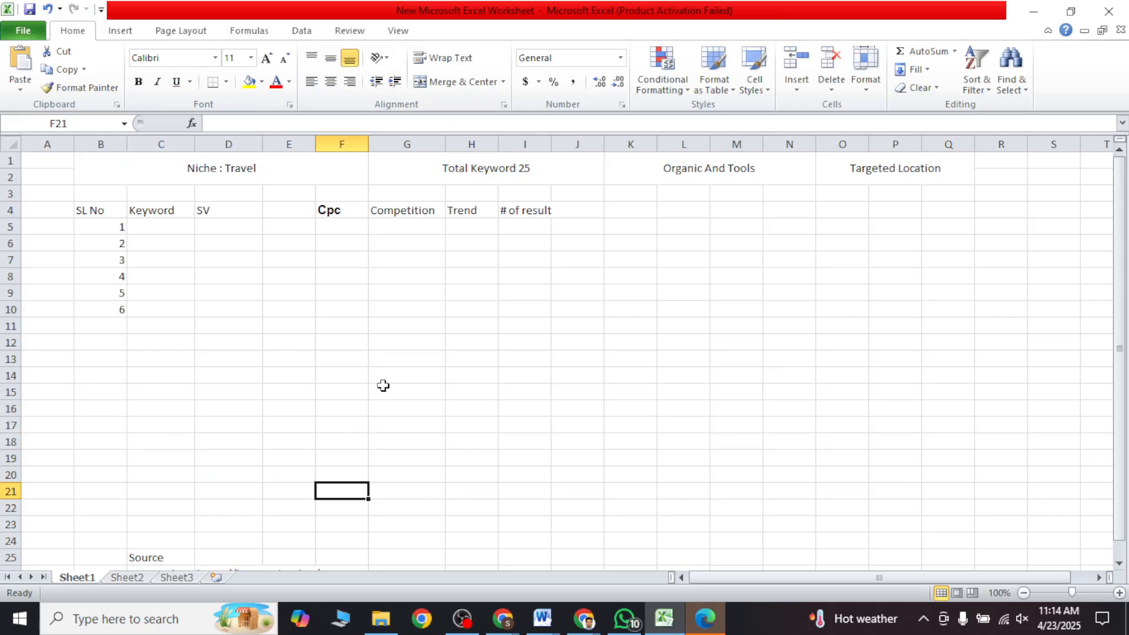
left_click(162, 211)
left_click_drag(162, 211, 710, 222)
left_click(659, 259)
scroll(355, 376, "down", 4)
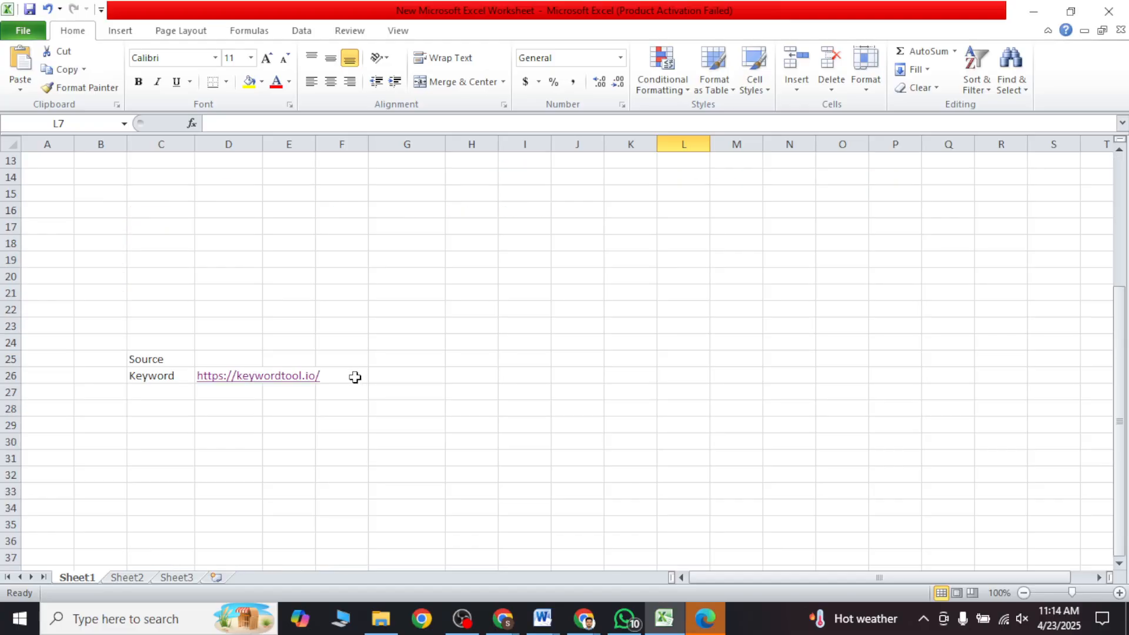
left_click_drag(174, 392, 176, 501)
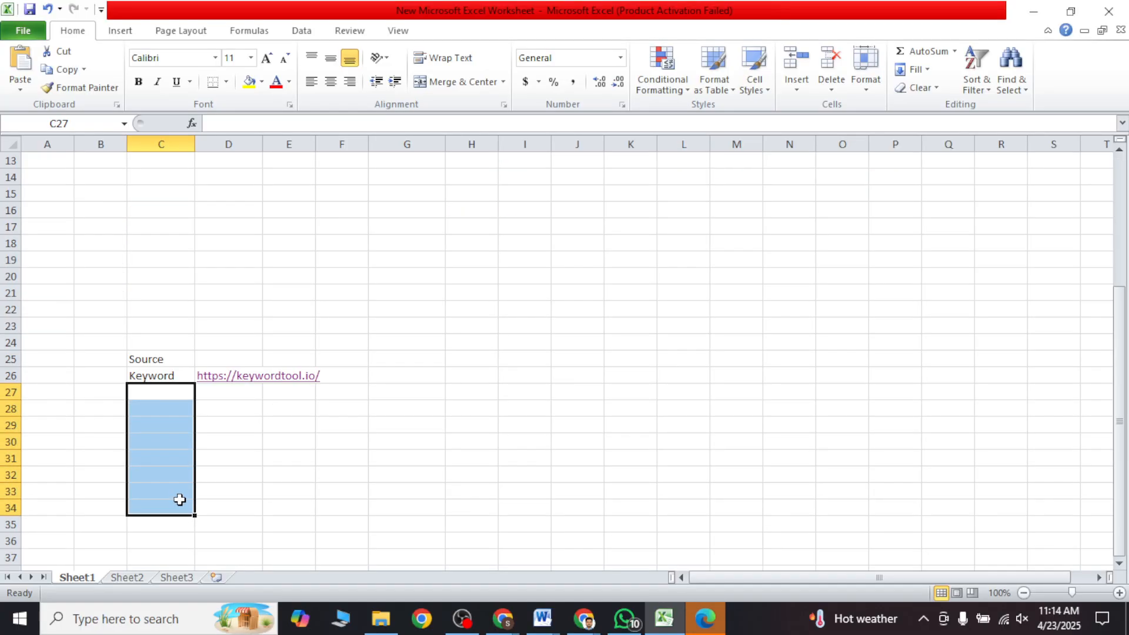
Step: Review the Source entry in row 26, the SV and Cpc headers in row 4, and the empty keyword data area
left_click(656, 421)
left_click(185, 377)
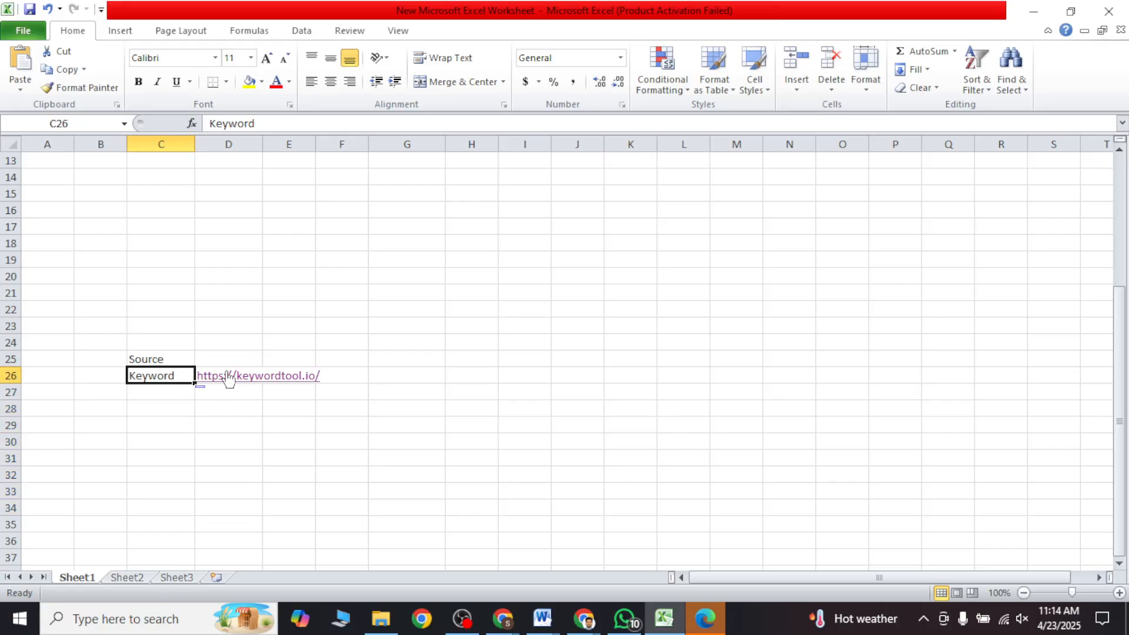
scroll(229, 382, "up", 4)
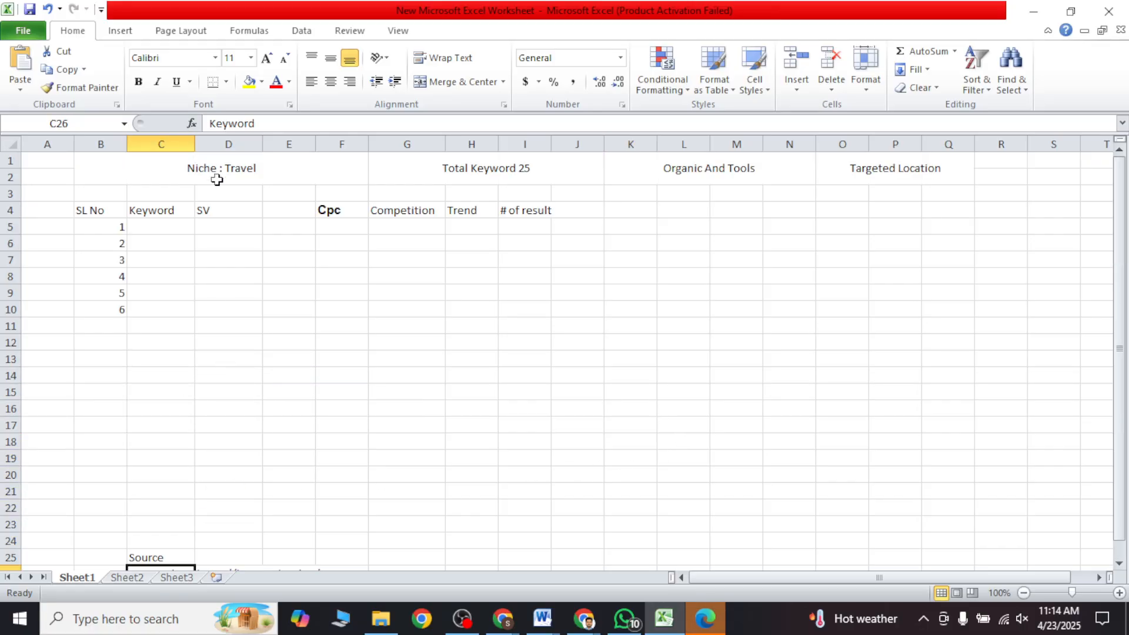
left_click(219, 231)
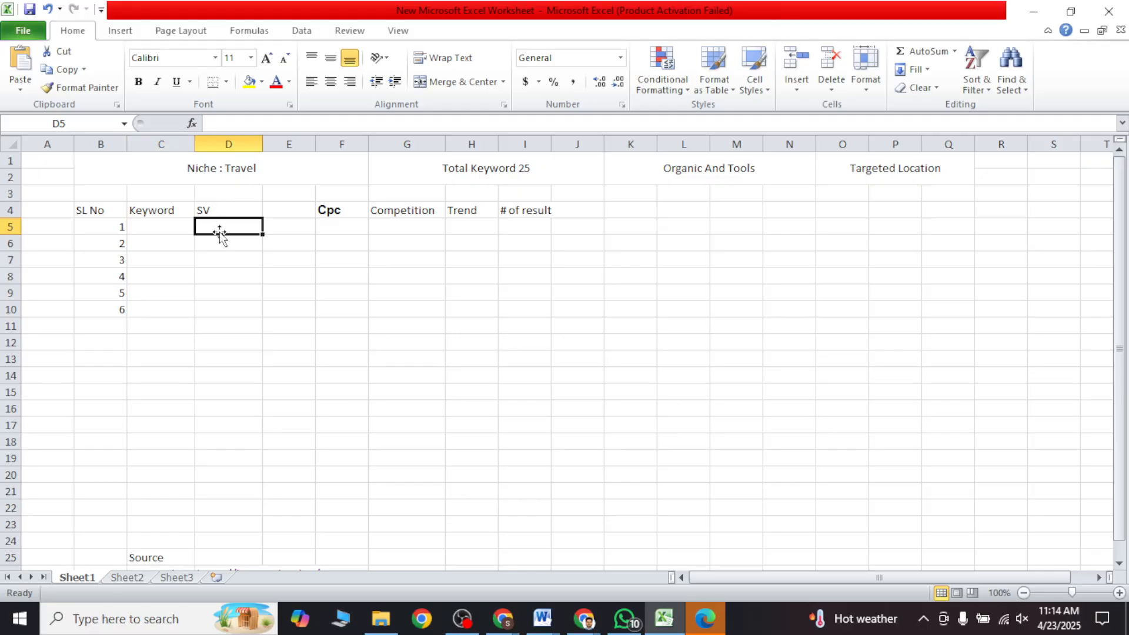
left_click(329, 211)
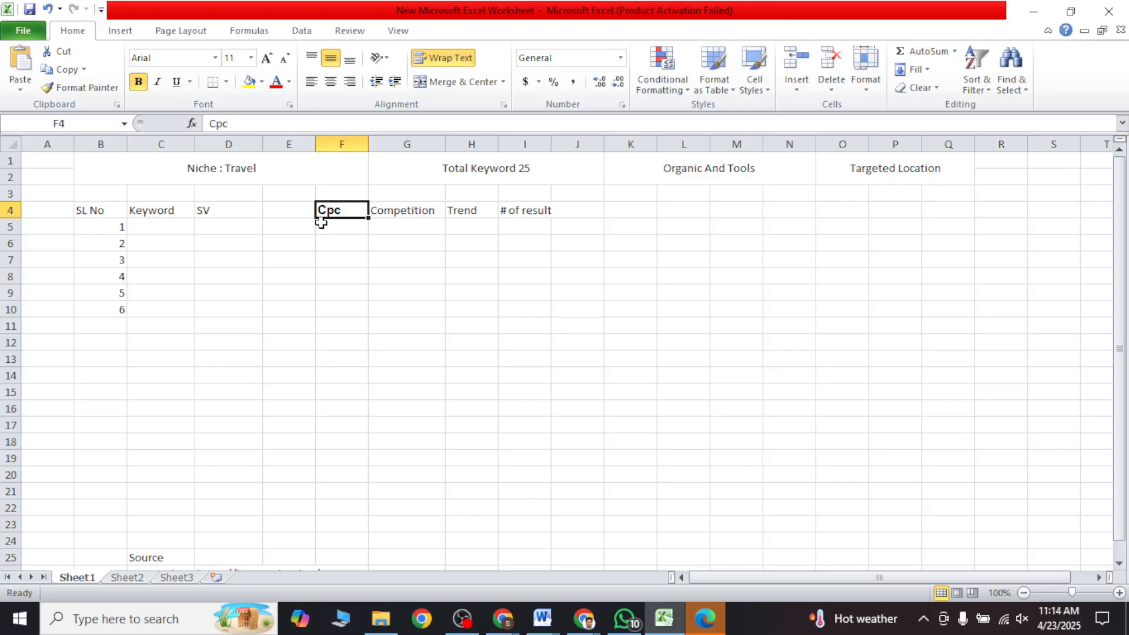
left_click(322, 240)
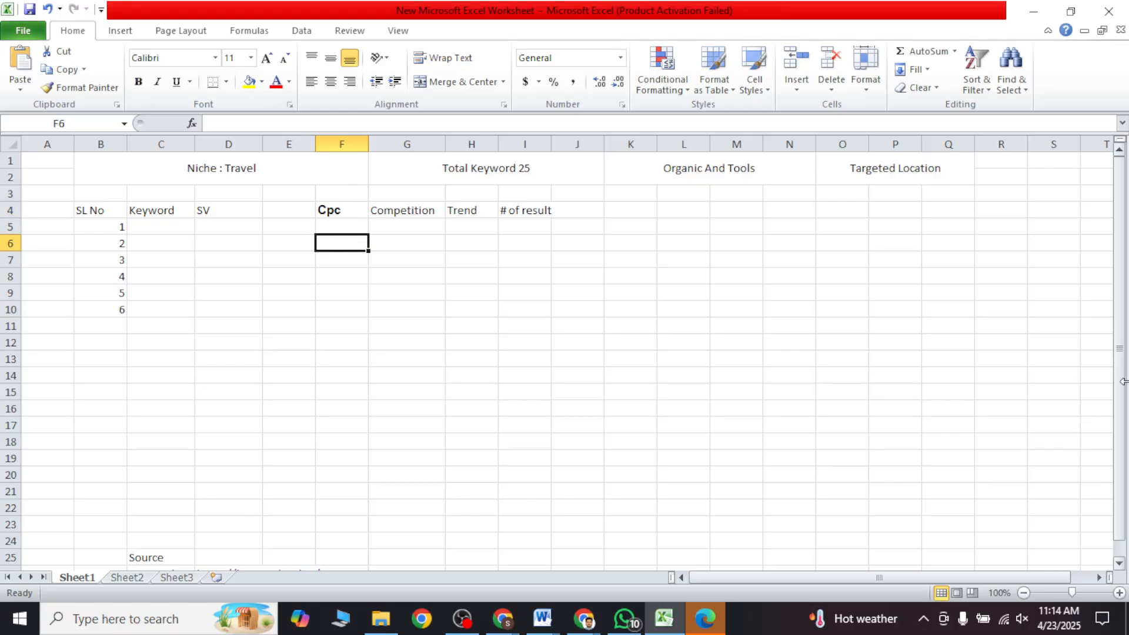
left_click(726, 324)
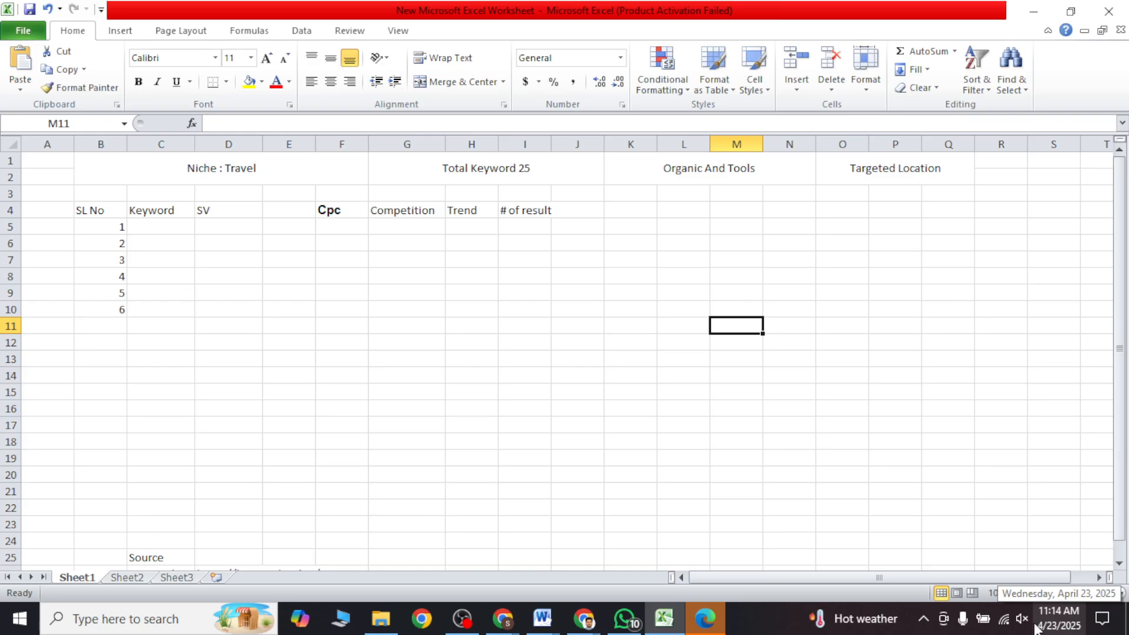
left_click(479, 277)
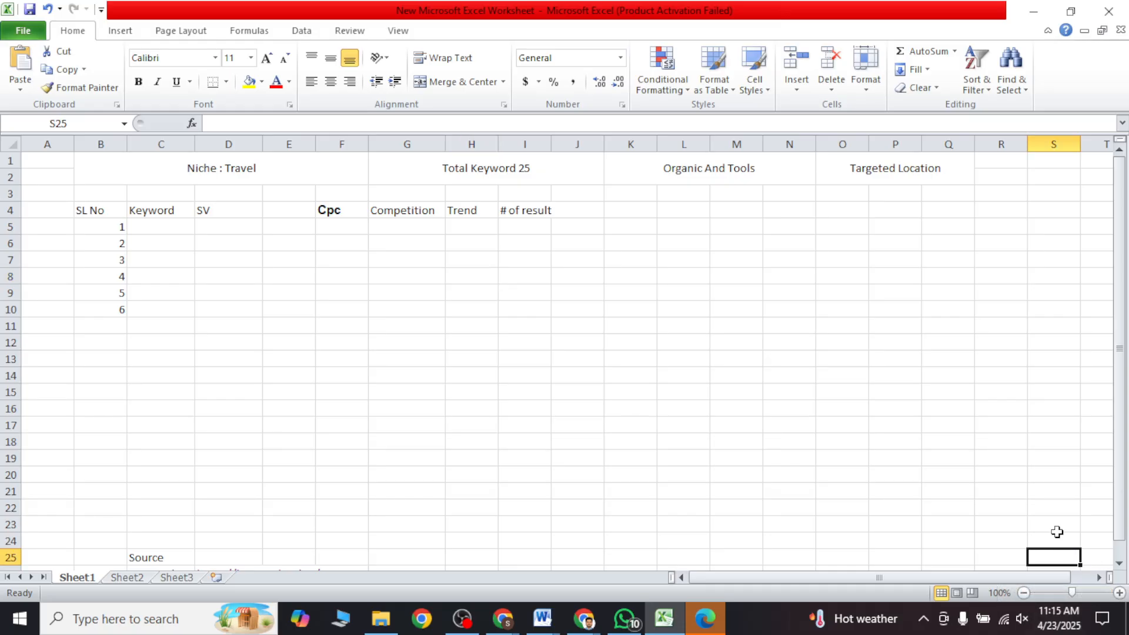
left_click_drag(152, 227, 742, 374)
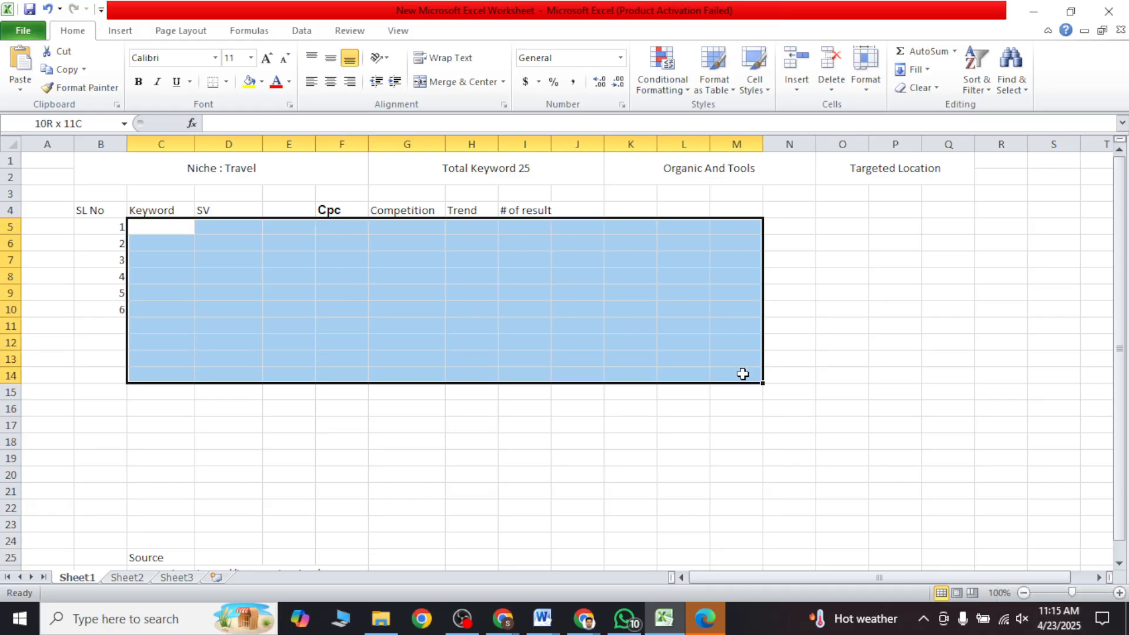
left_click(802, 337)
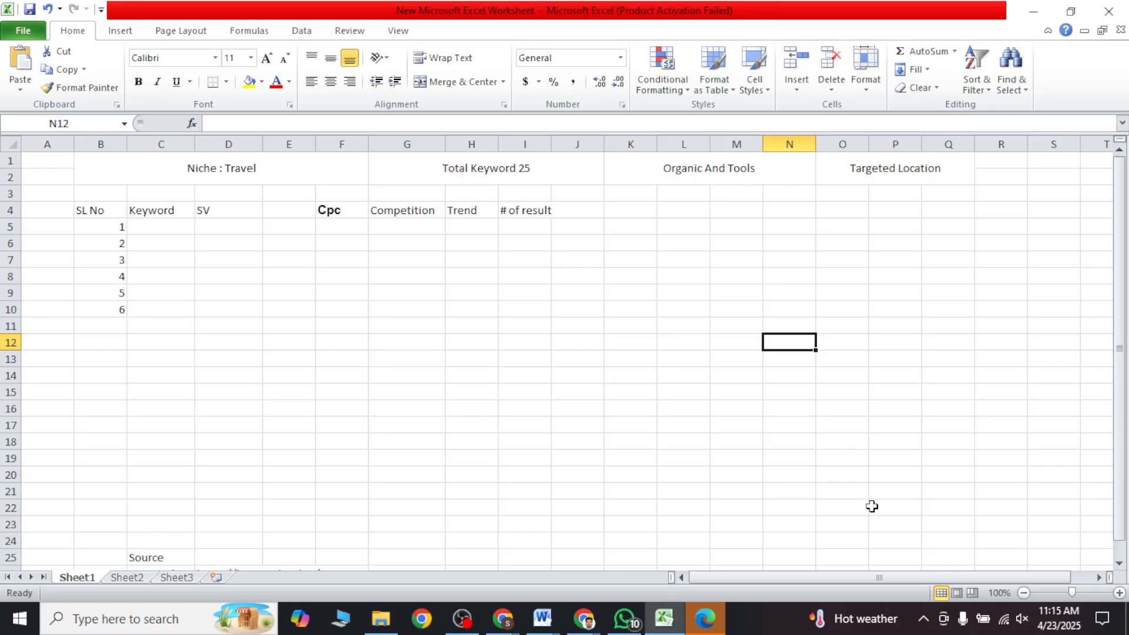
left_click(468, 621)
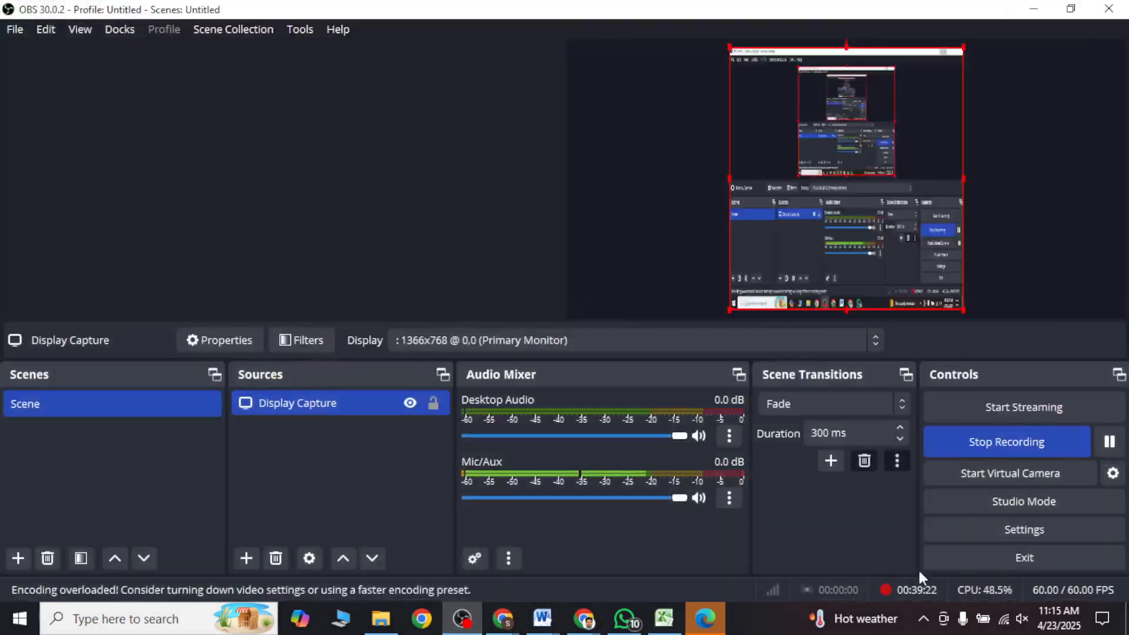
left_click(1110, 441)
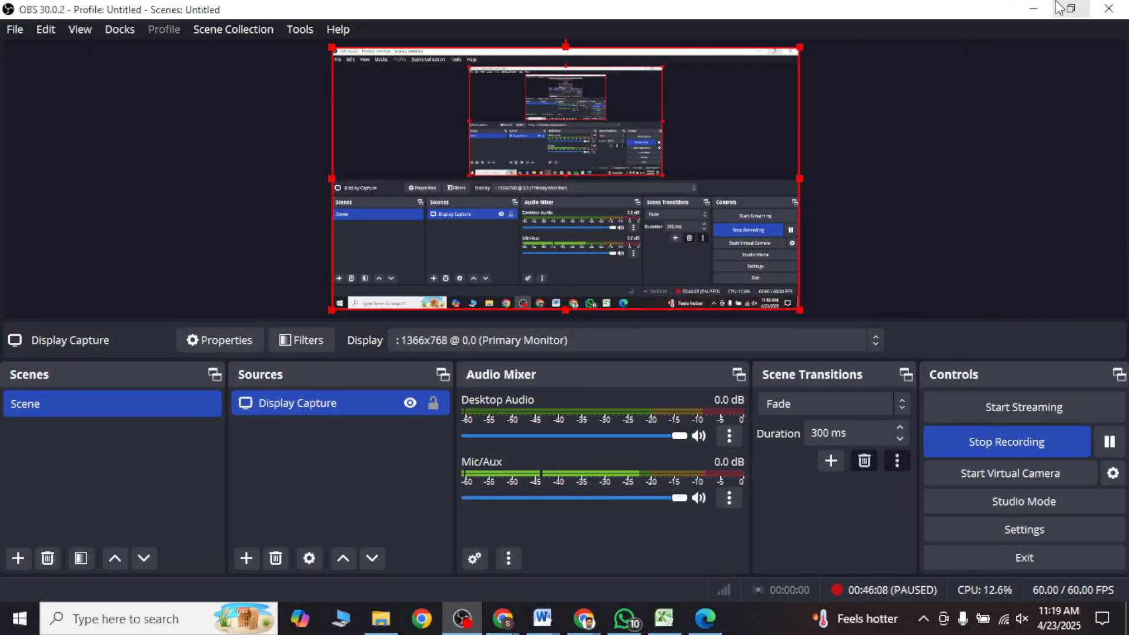
left_click(1037, 8)
left_click(663, 619)
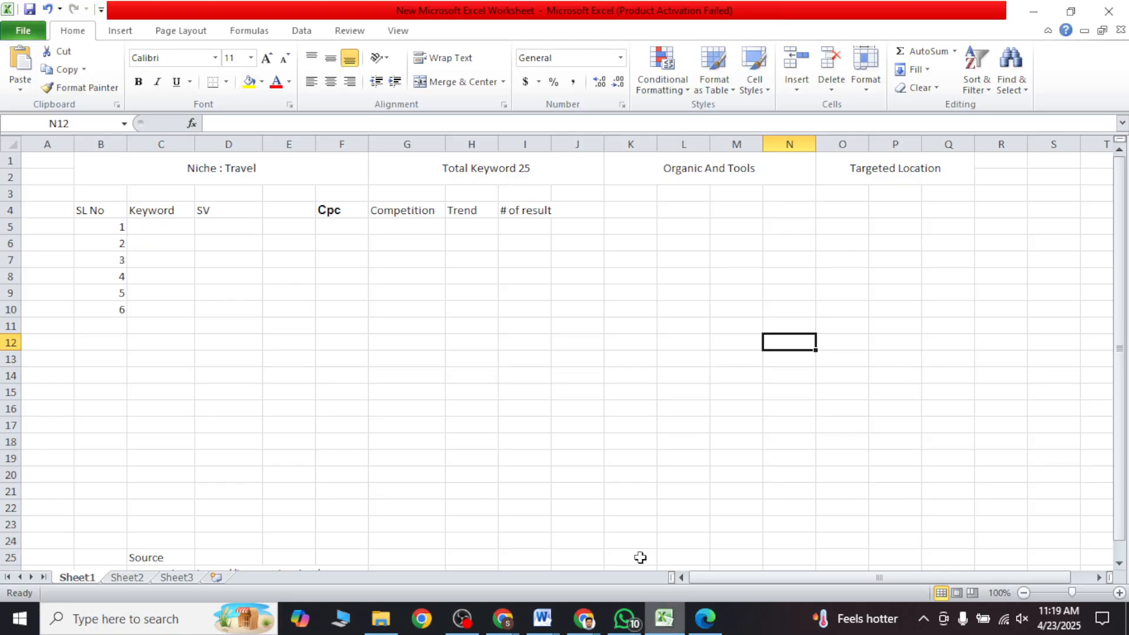
Step: Examine the header row 4 and the empty data range C5:L20 beneath it
left_click(520, 420)
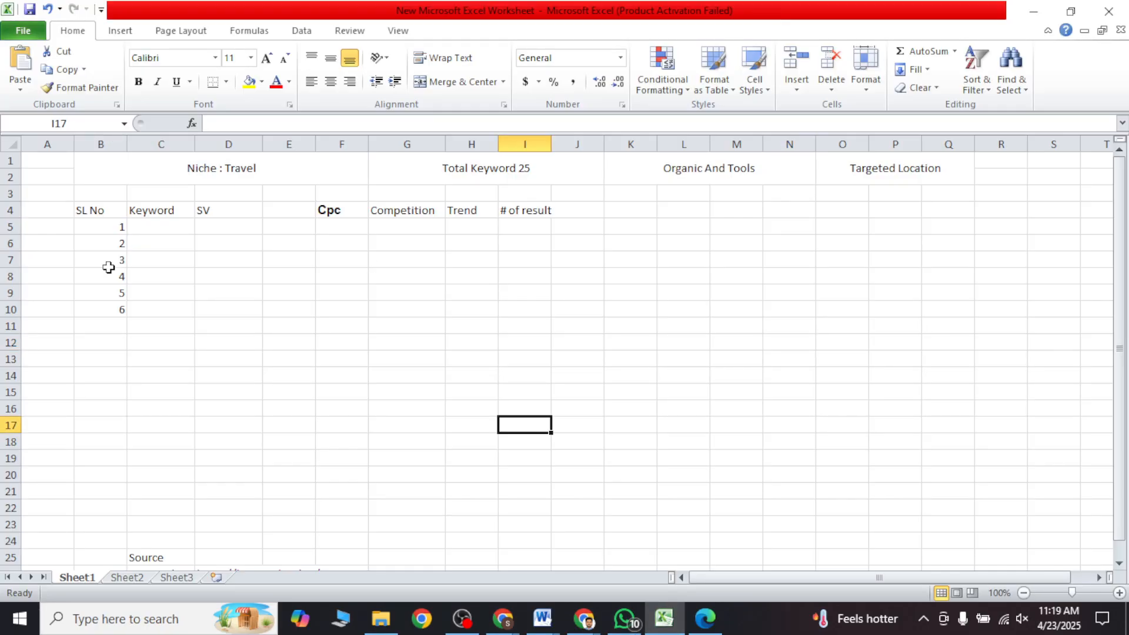
left_click(177, 247)
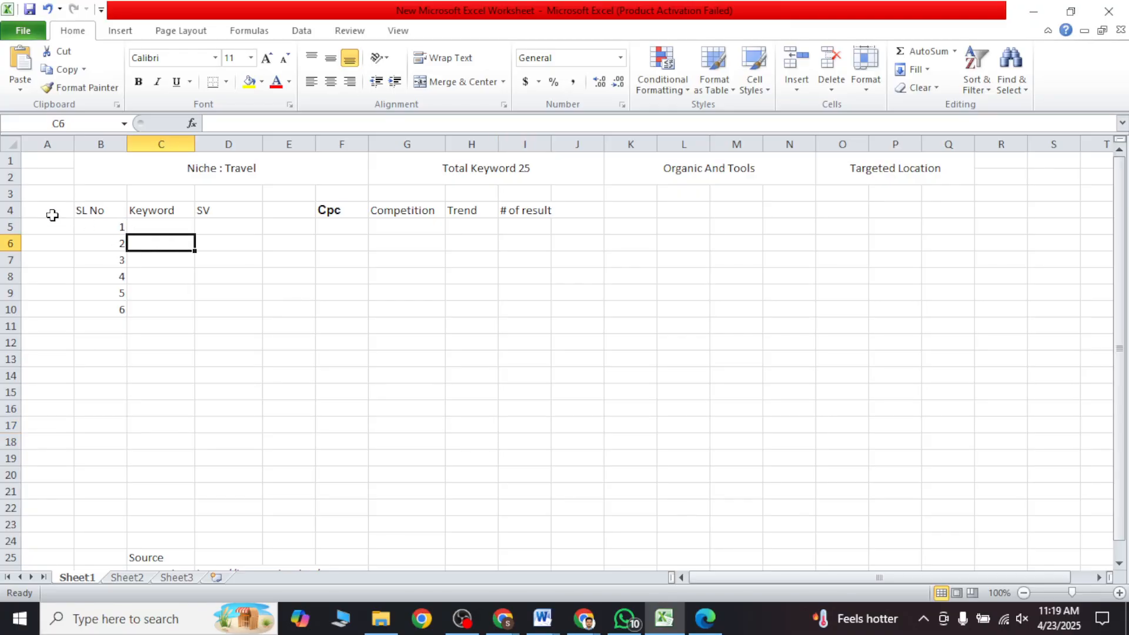
left_click(12, 210)
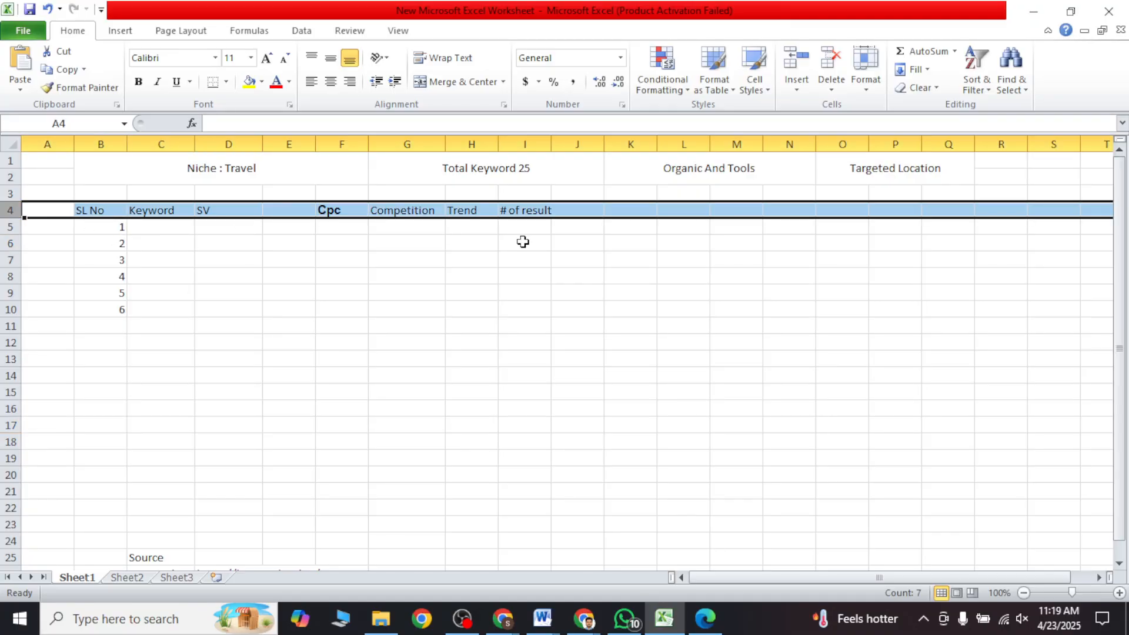
left_click(541, 241)
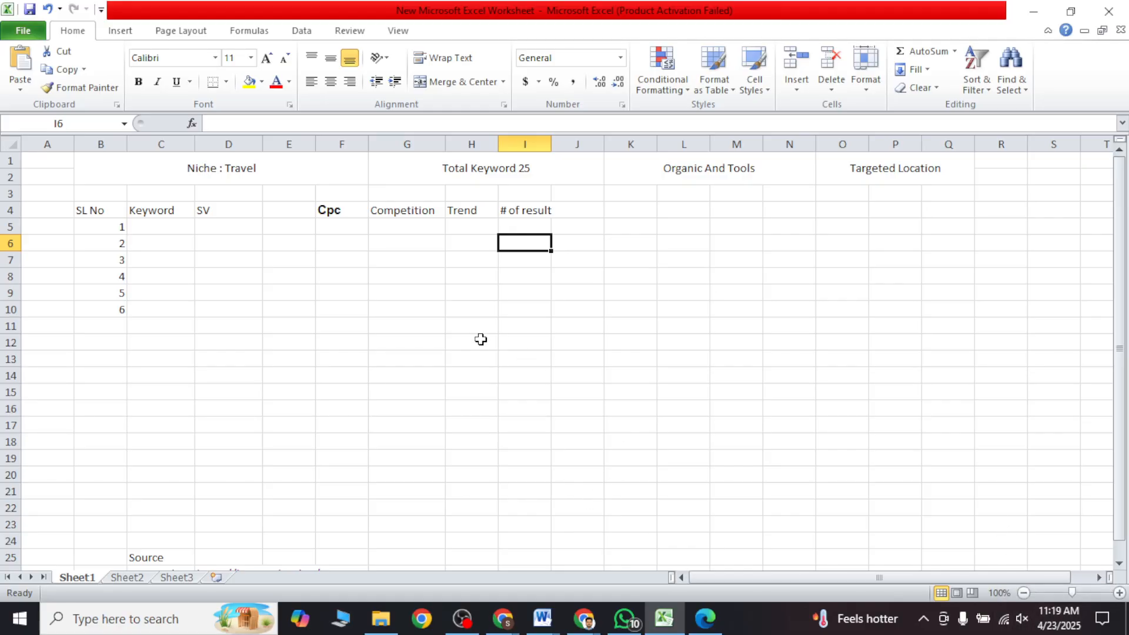
left_click_drag(165, 233, 691, 479)
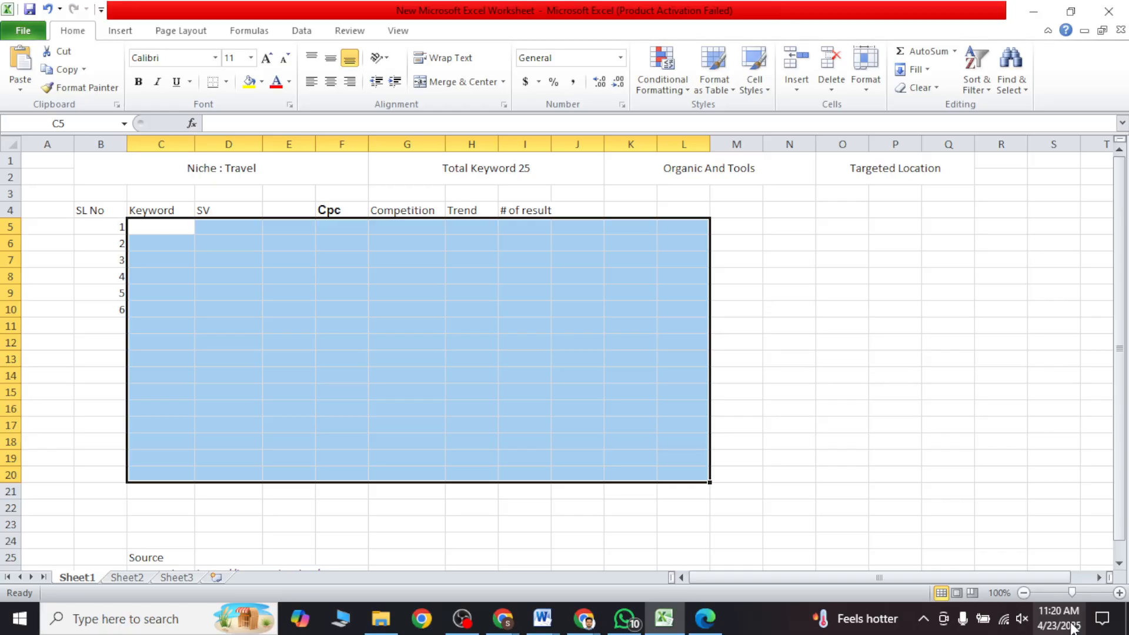
left_click(740, 465)
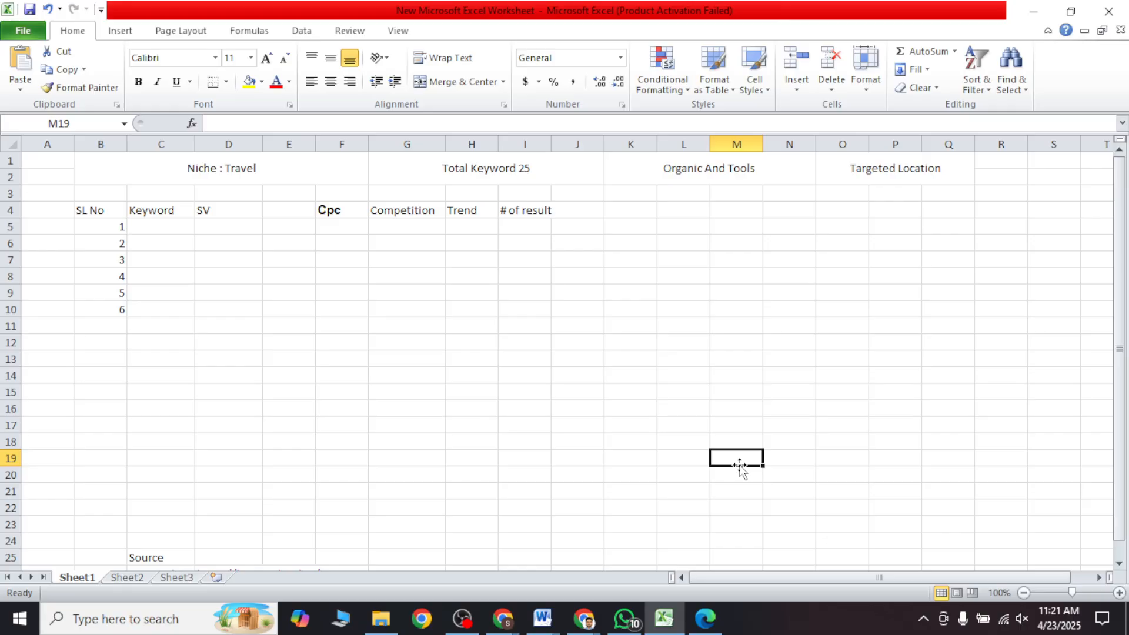
left_click(584, 403)
left_click(275, 357)
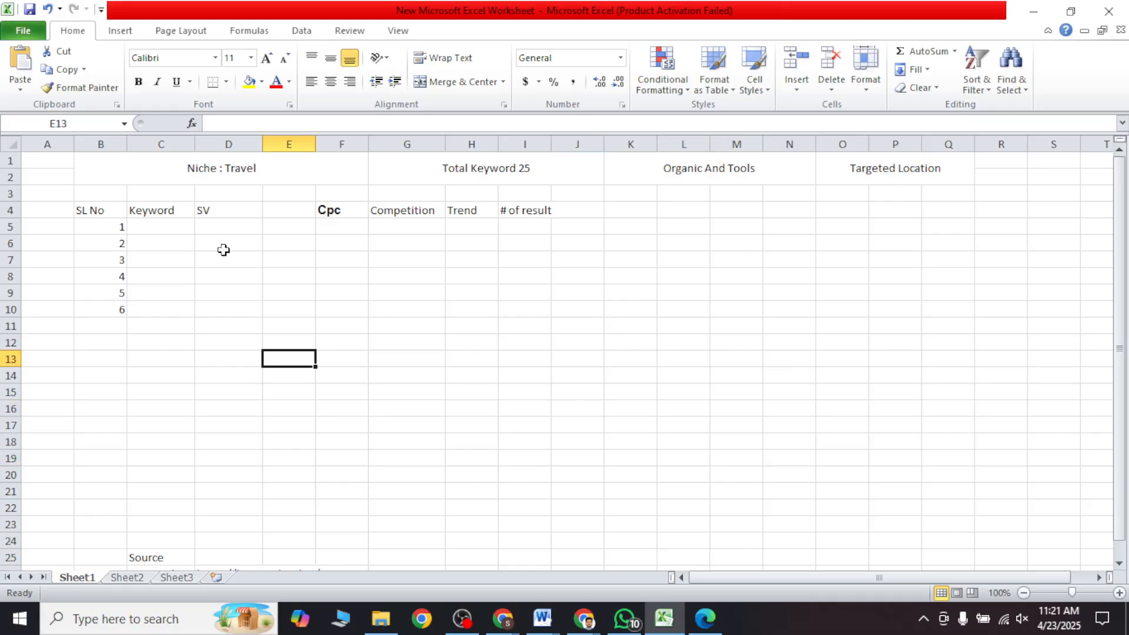
Step: Make row 1 of the worksheet slightly taller
mouse_move(5, 169)
left_mouse_down()
mouse_move(5, 194)
mouse_move(4, 179)
left_mouse_up()
left_click(241, 266)
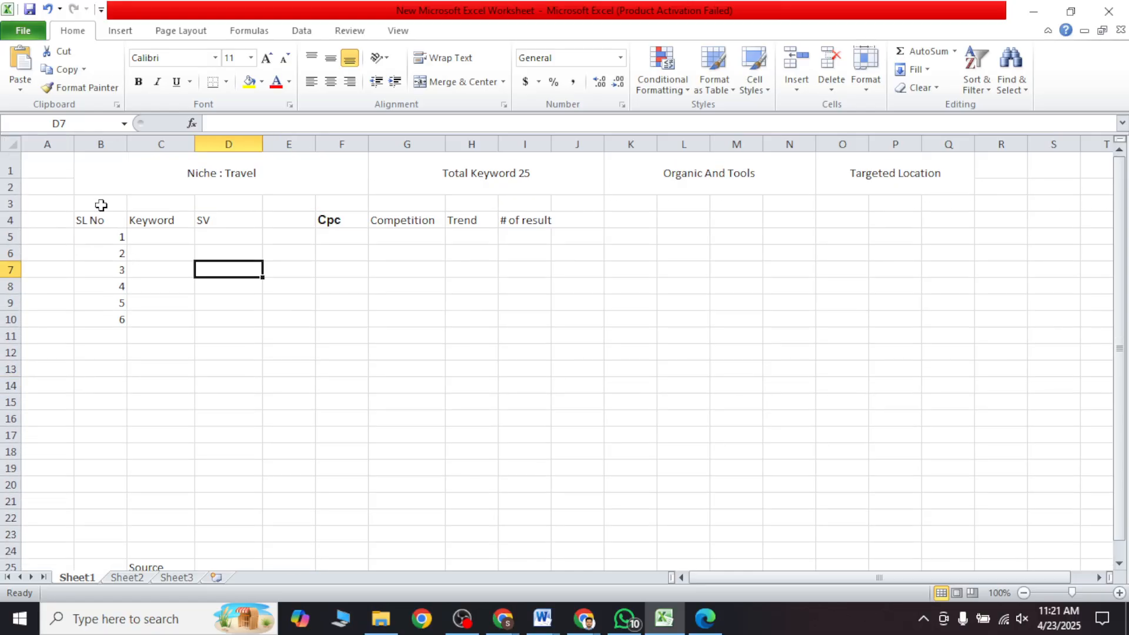
Step: Review the merged title cells for niche, total keywords, tools and targeted location, and the serial numbers under SL No
left_click(114, 185)
left_click(509, 177)
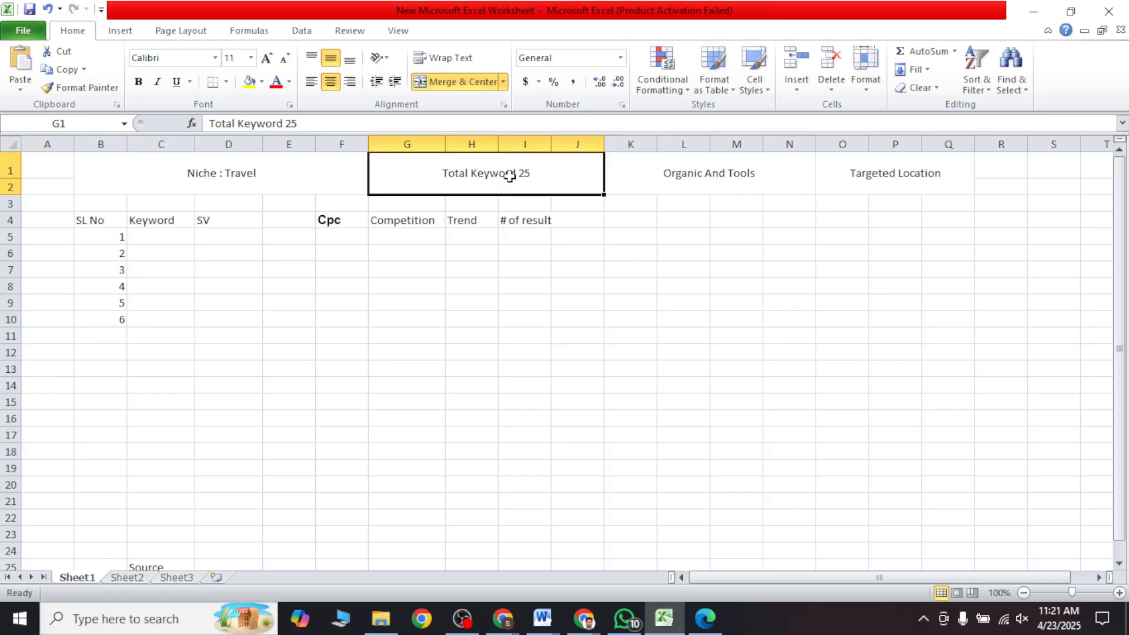
left_click(699, 183)
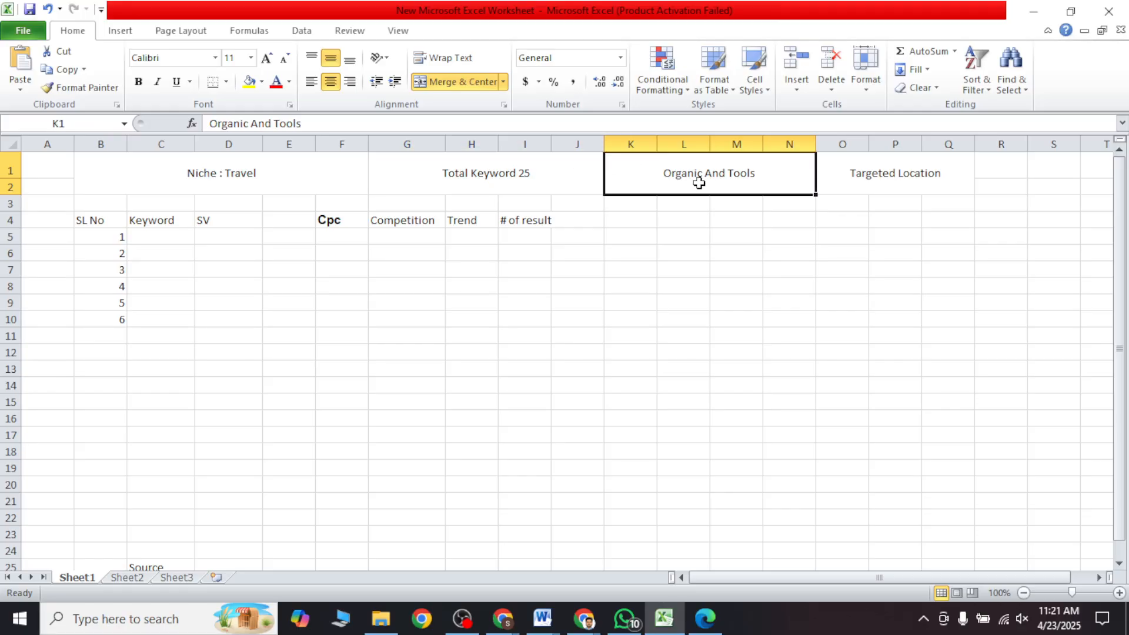
left_click(885, 183)
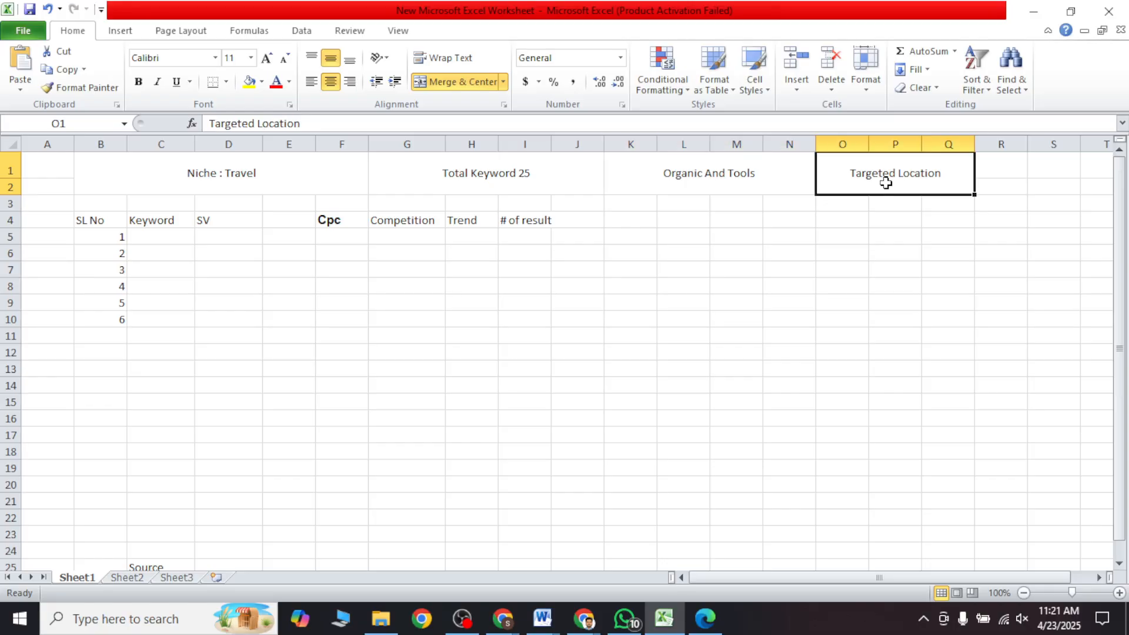
left_click(867, 354)
left_click(121, 239)
left_click_drag(120, 239, 117, 300)
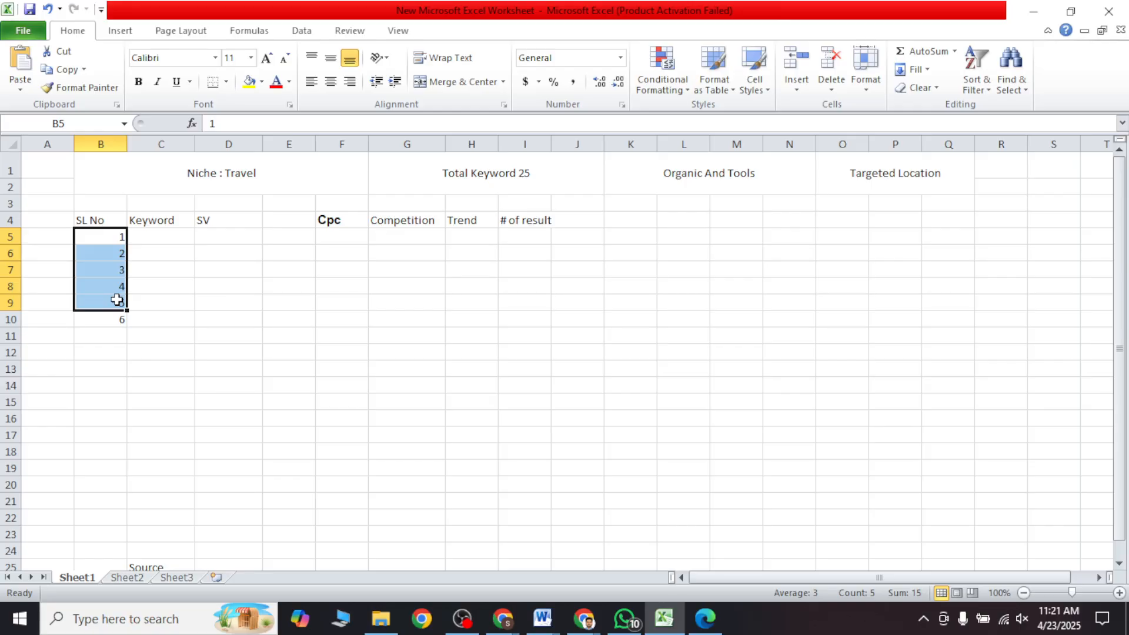
left_click(132, 301)
left_click_drag(101, 242, 111, 301)
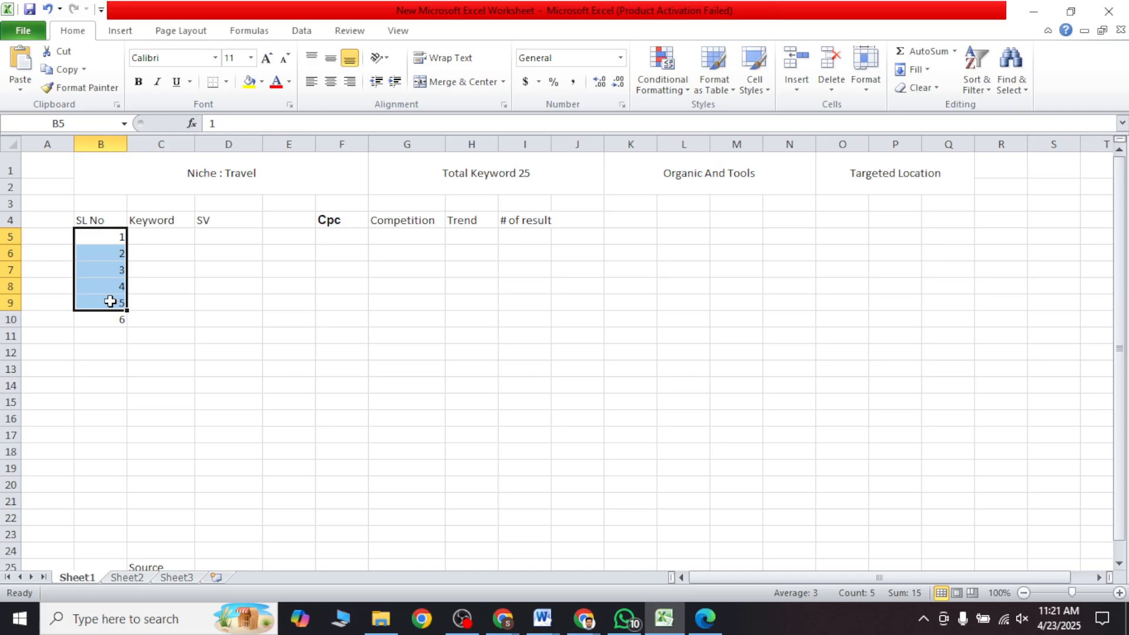
left_click(141, 428)
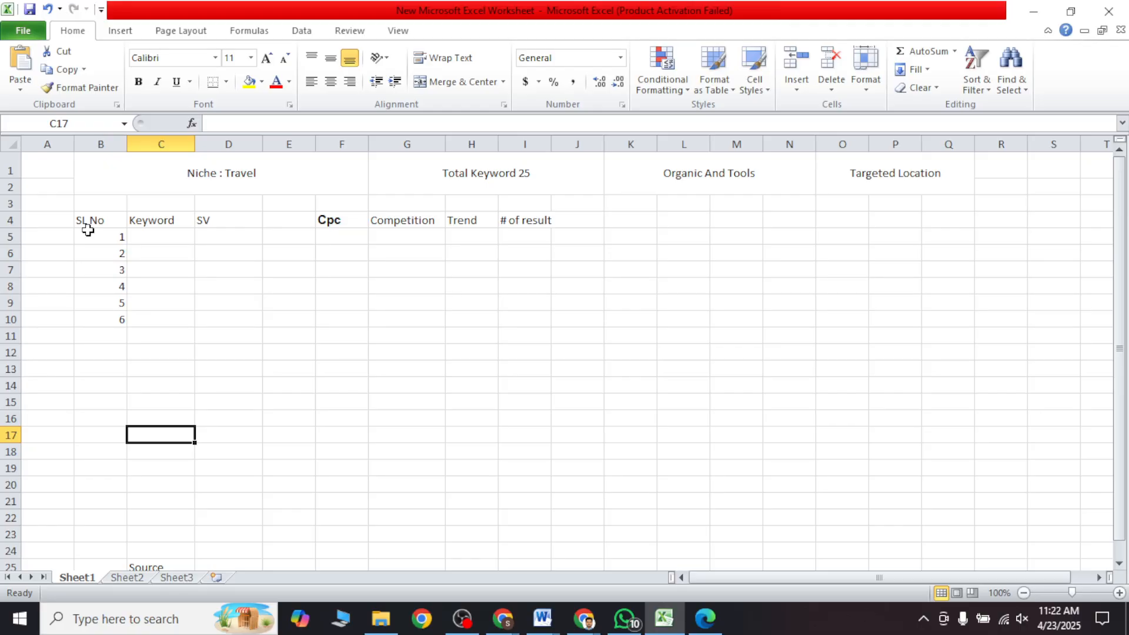
left_click(328, 258)
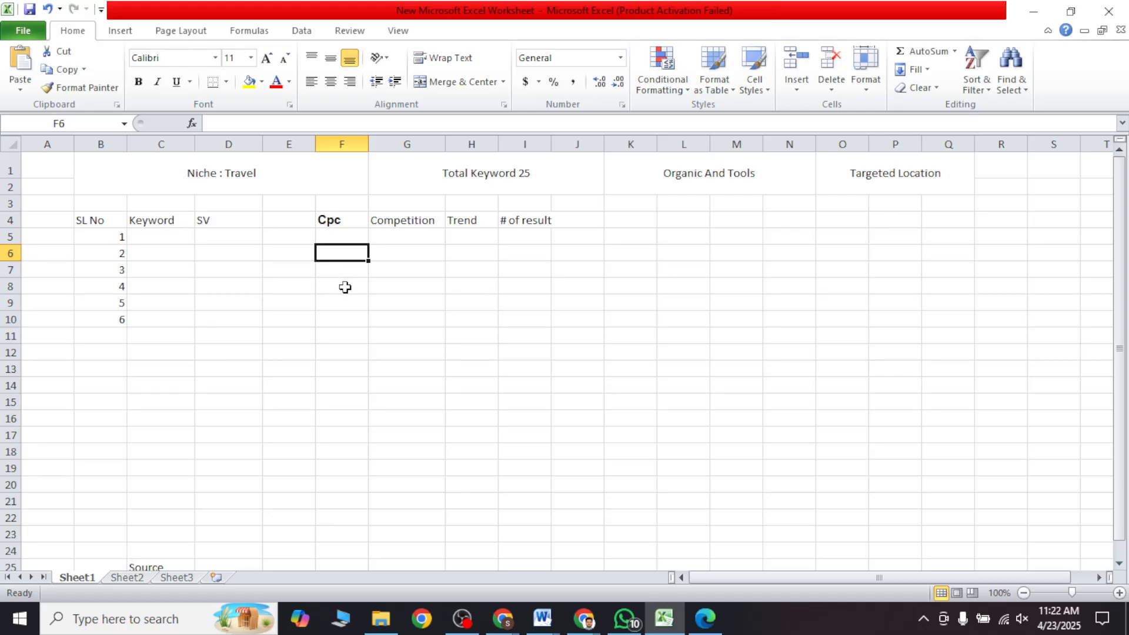